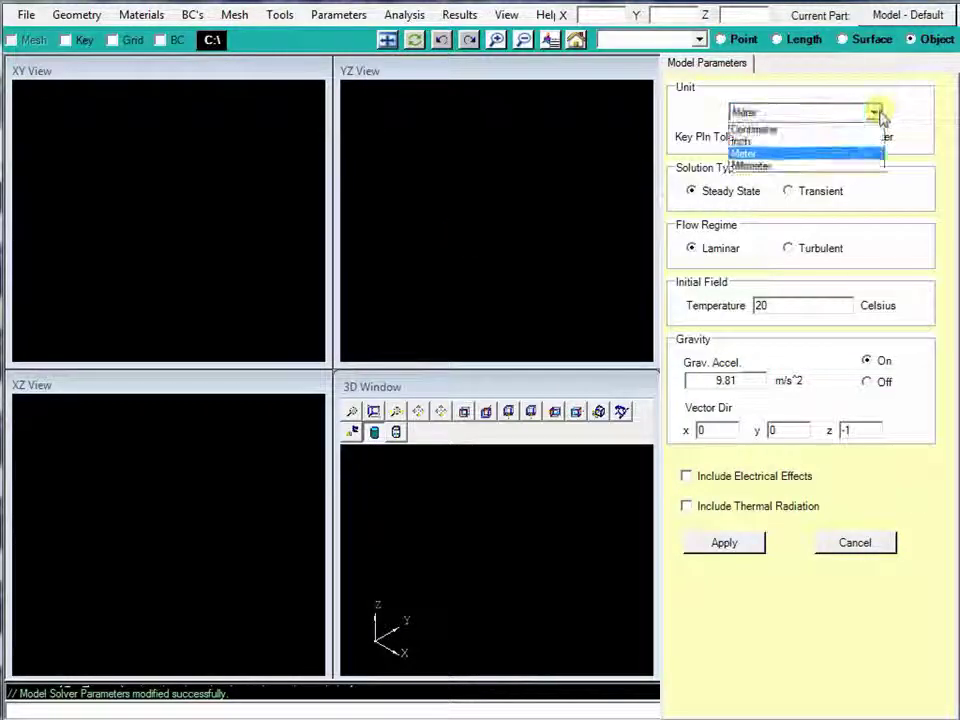
Set millimetre units, a 1E-02 key-plane tolerance and a 65 °C initial temperature, then apply
click(849, 165)
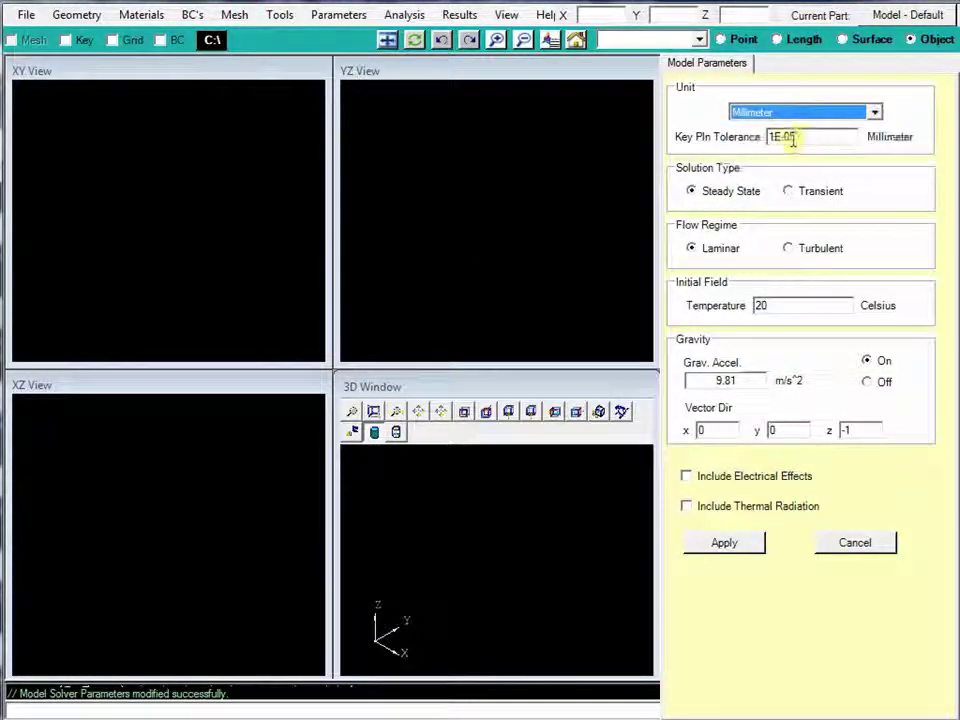
click(790, 138)
key(BackSpace)
text(7)
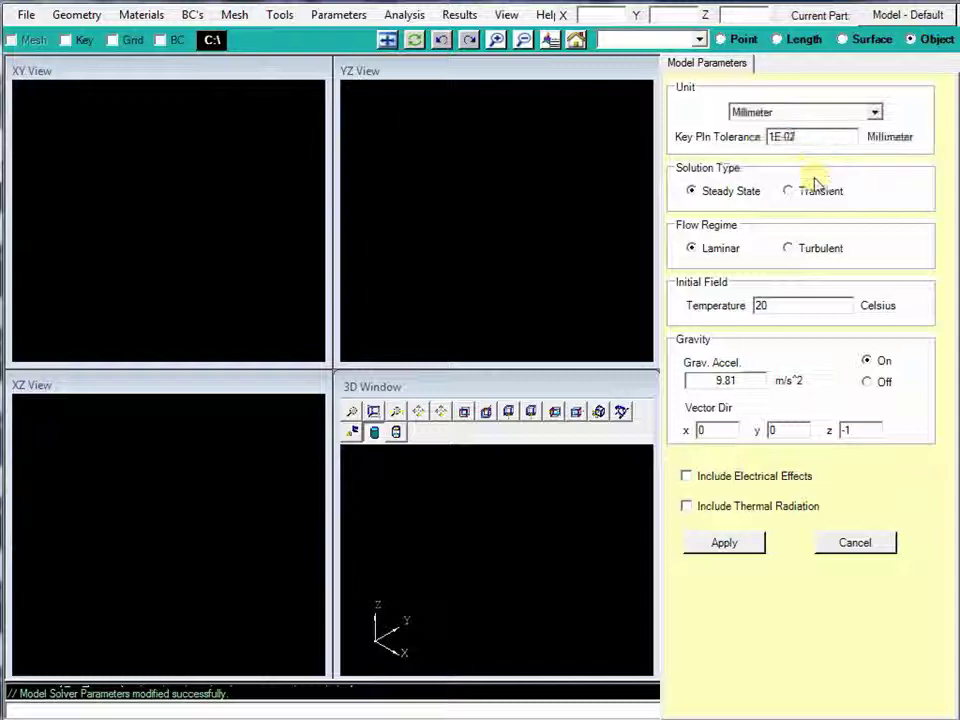
drag(789, 302, 729, 305)
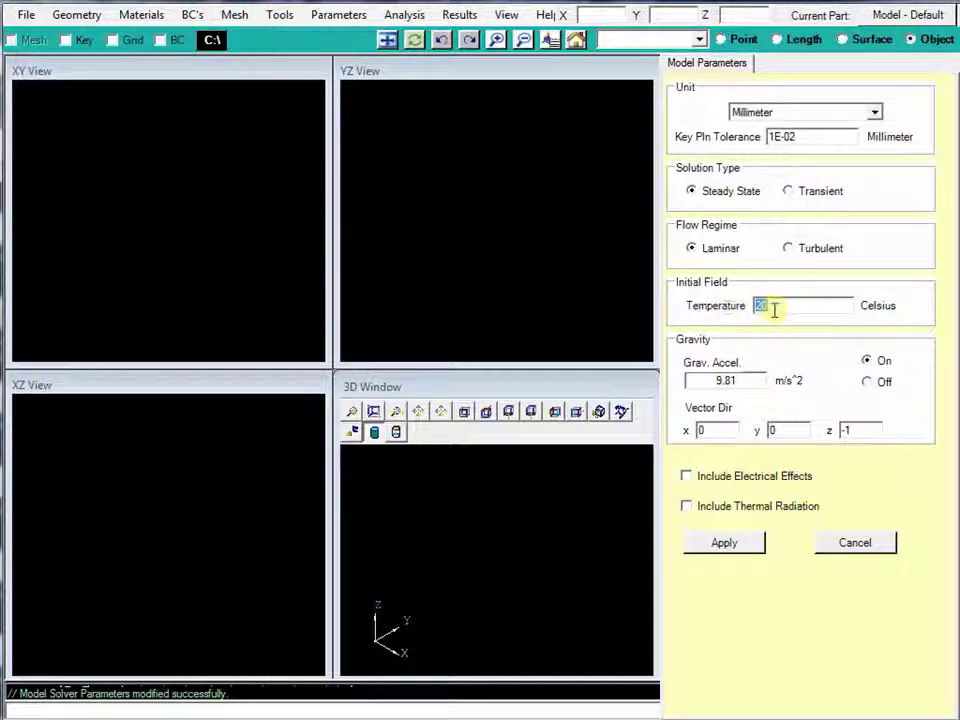
text(65)
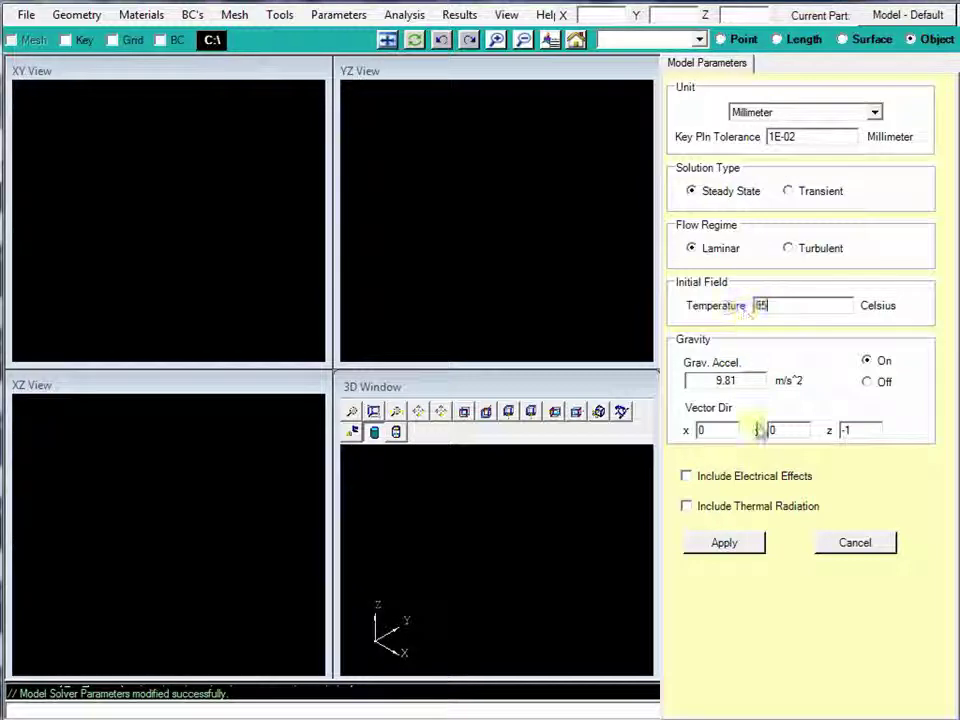
click(724, 544)
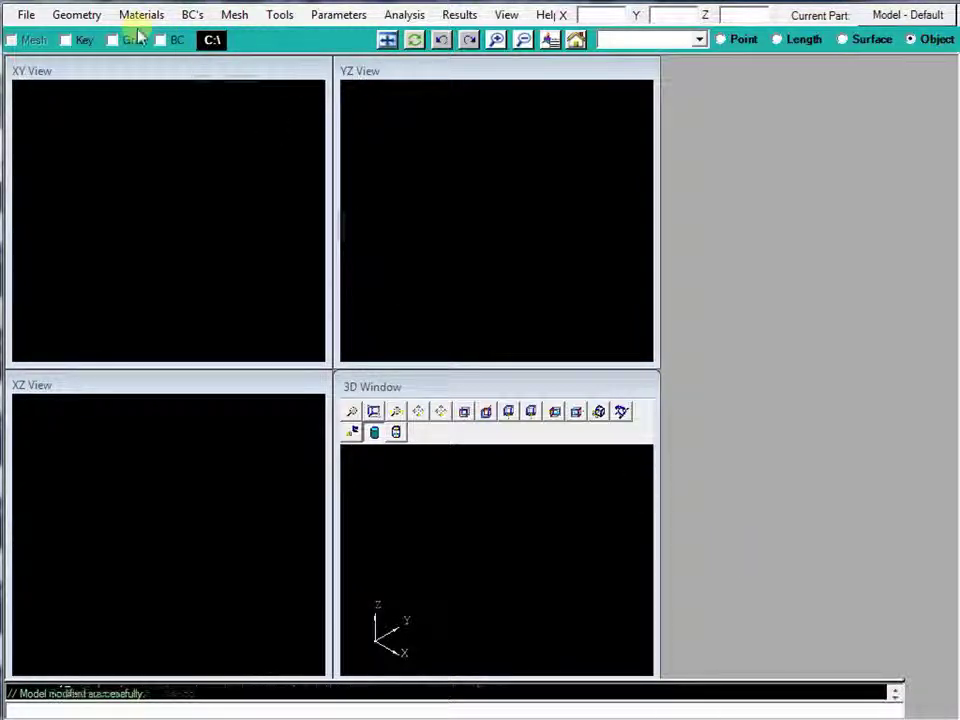
Import the HeatSinkModel.step file as STEP geometry
click(90, 15)
mouse_move(124, 34)
click(280, 59)
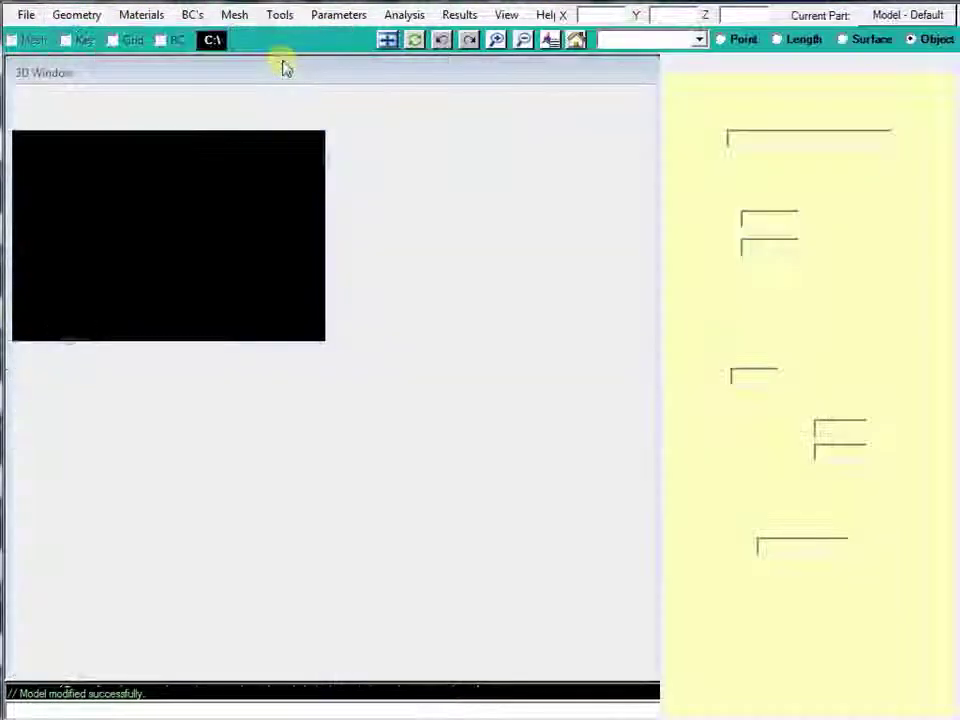
double_click(272, 188)
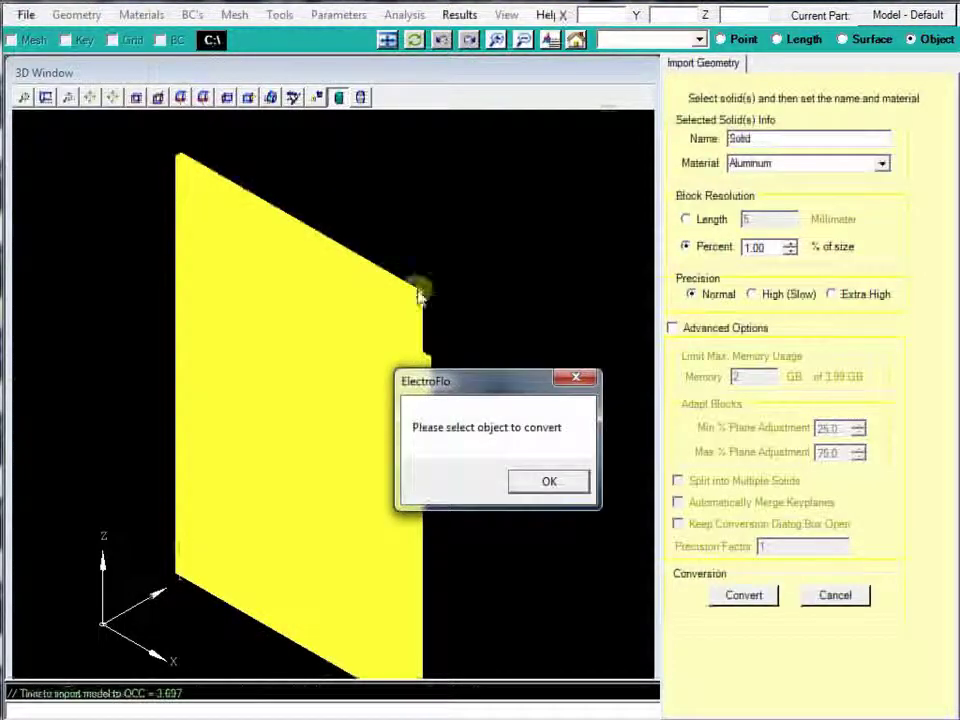
click(525, 472)
Convert the first solid as PCB with PCB material at 5% block resolution and accept it
drag(846, 137, 688, 138)
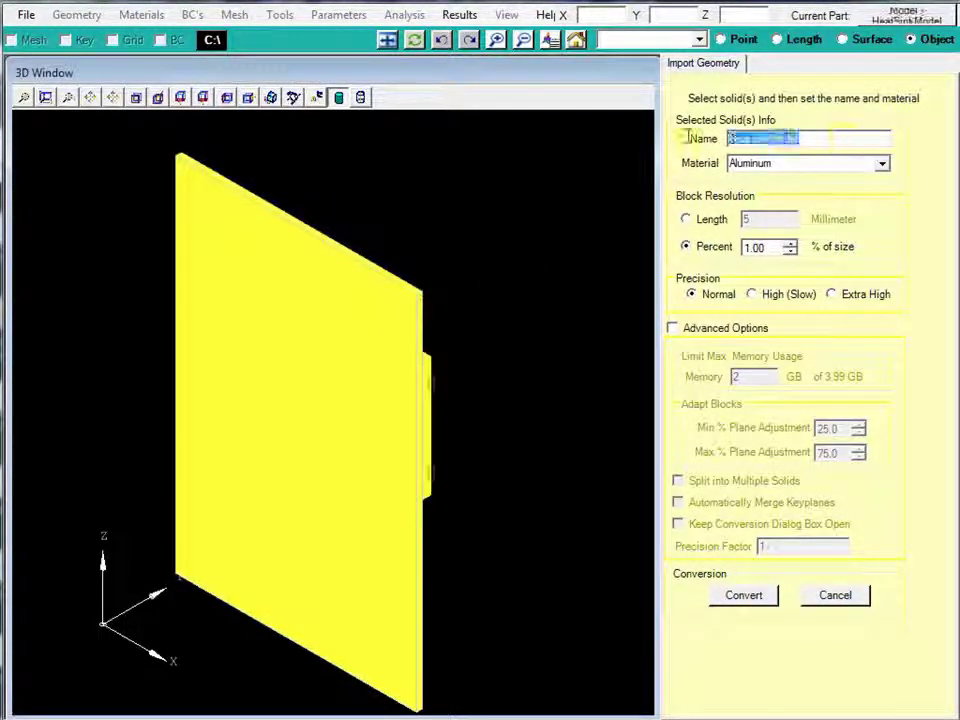
text(PCB)
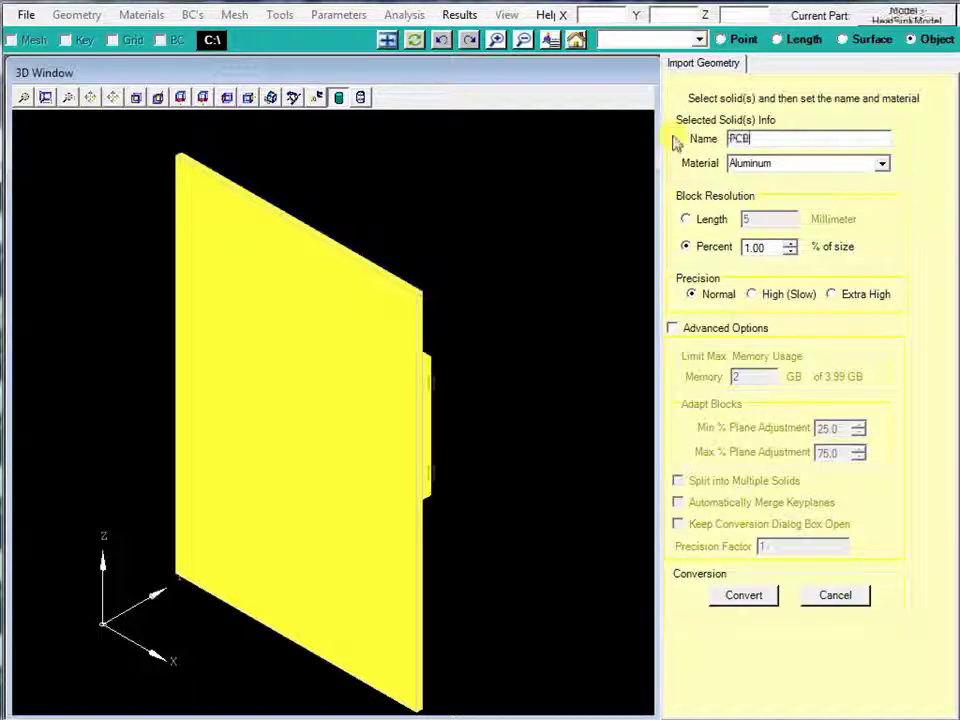
double_click(748, 163)
text(FCB)
click(766, 250)
double_click(745, 248)
text(5)
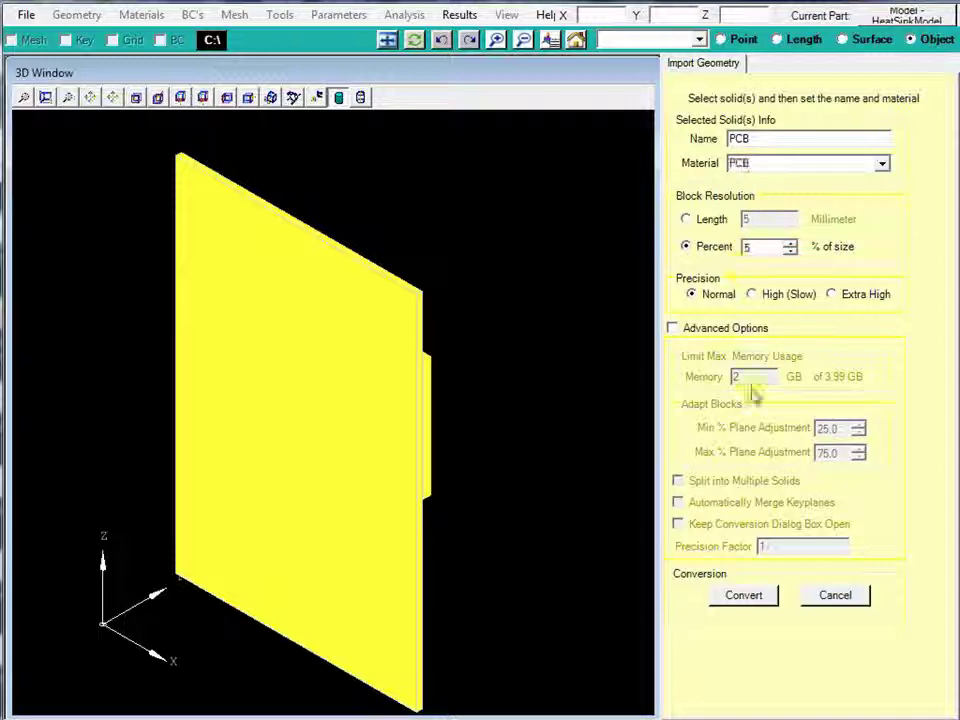
click(748, 596)
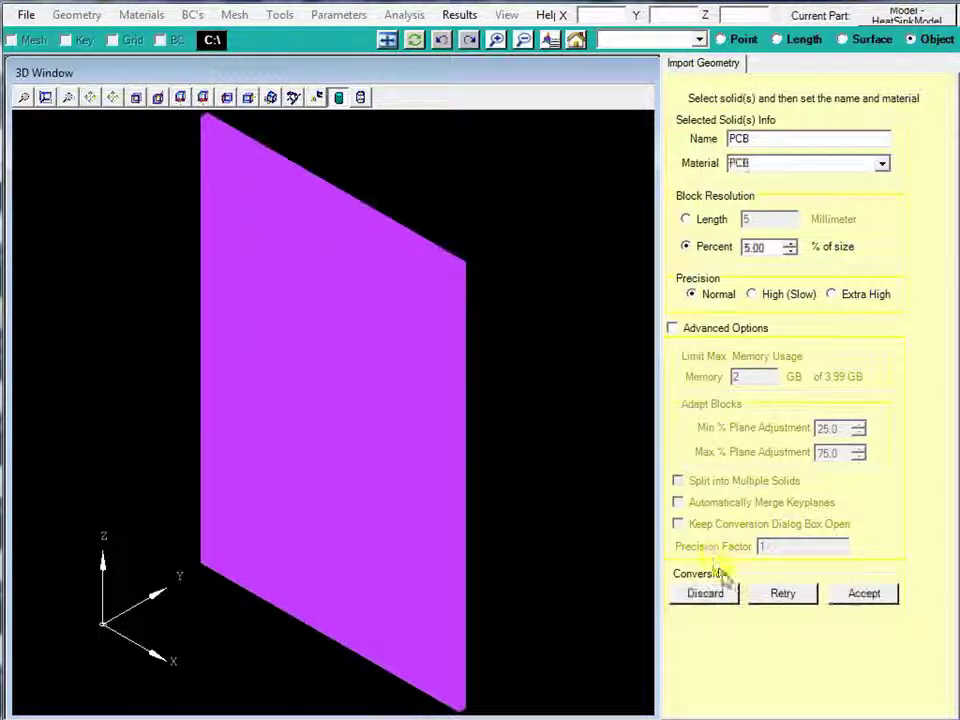
drag(606, 491, 578, 471)
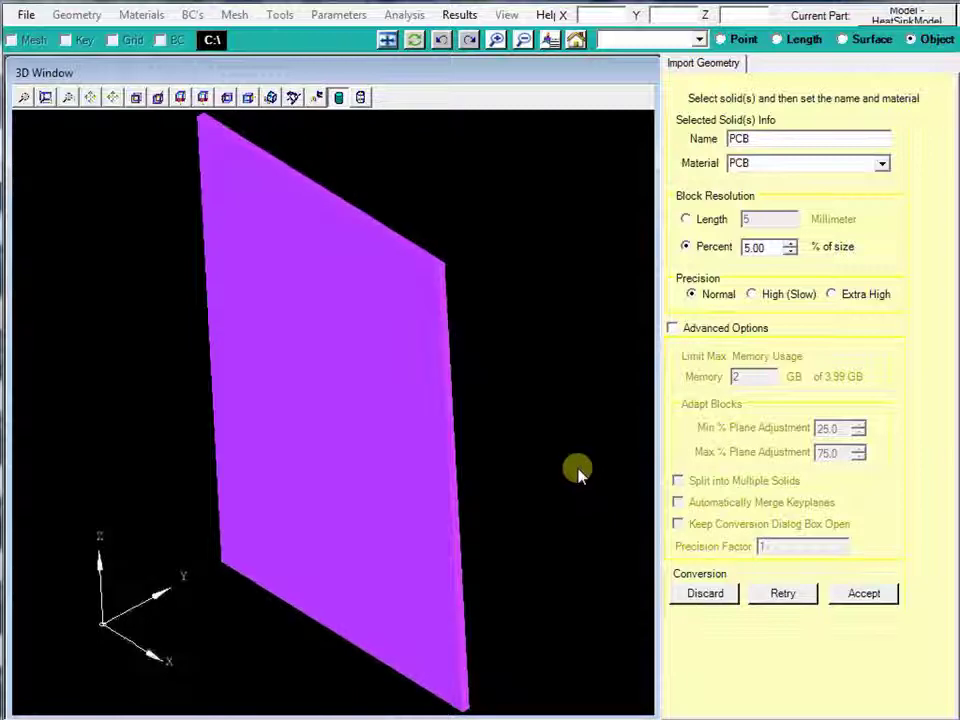
click(855, 593)
Convert the next solid as PCU with PCU material and accept it
click(672, 489)
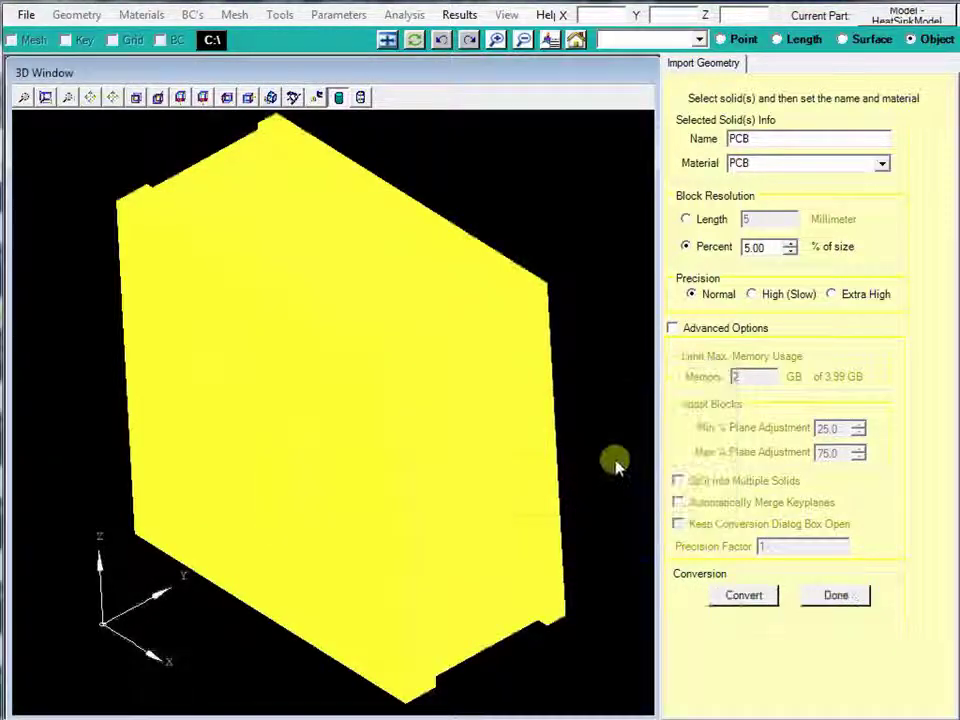
drag(614, 465, 262, 483)
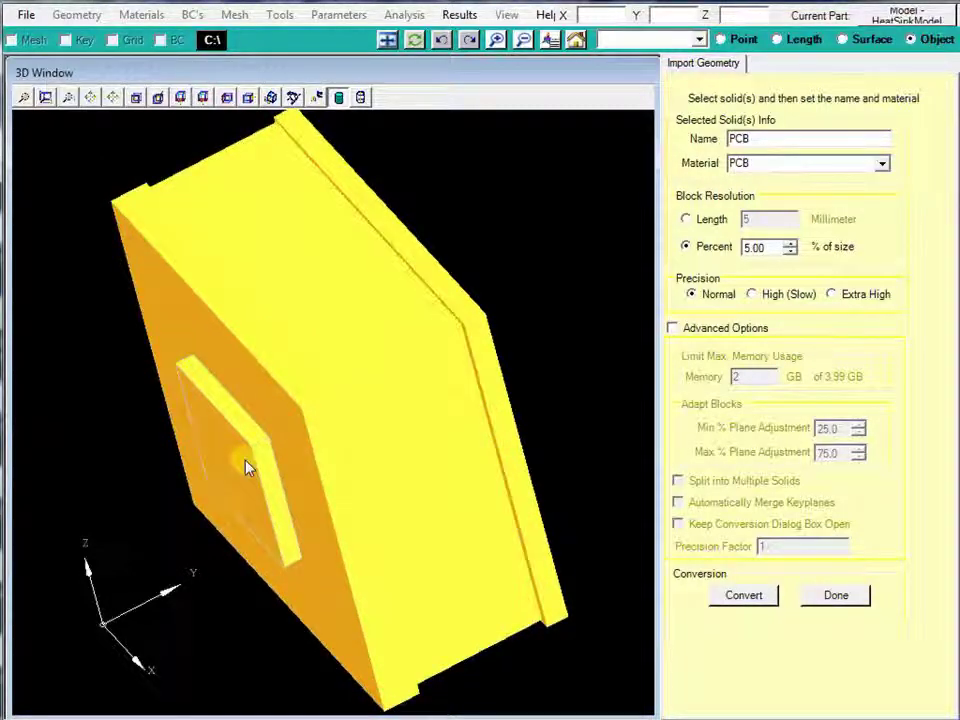
click(804, 142)
key(BackSpace)
text(B)
click(809, 161)
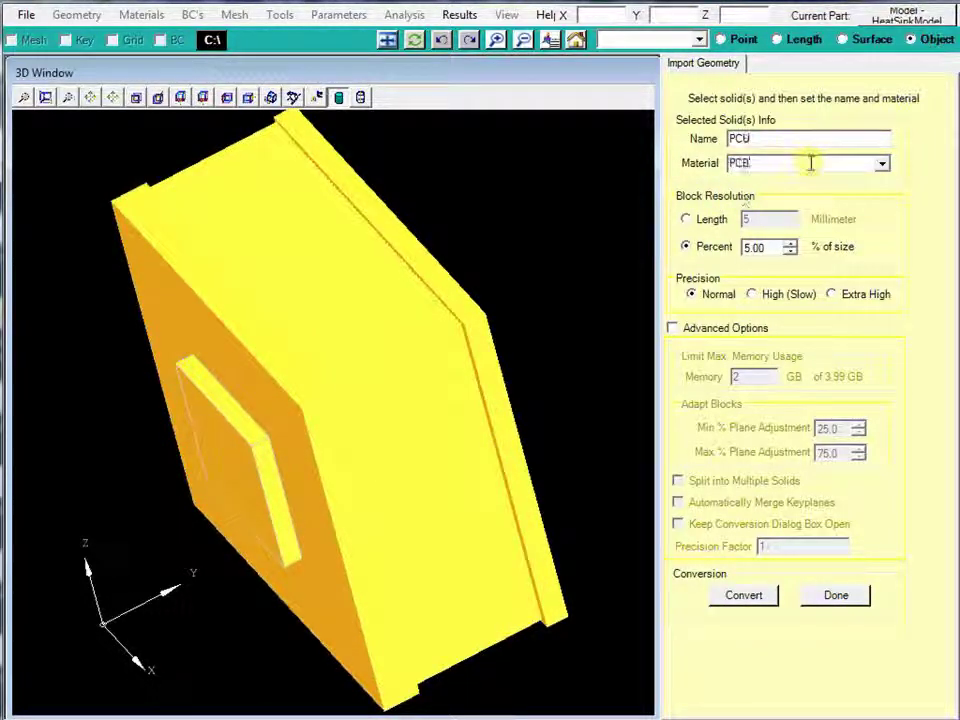
key(BackSpace)
text(U)
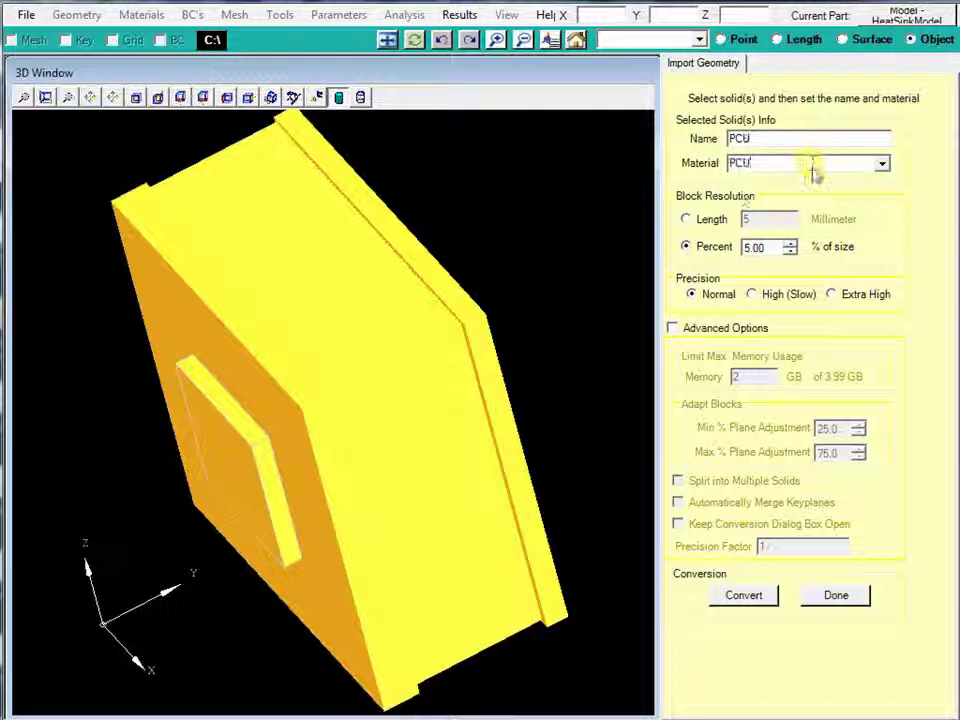
click(744, 597)
drag(561, 510, 495, 523)
click(878, 599)
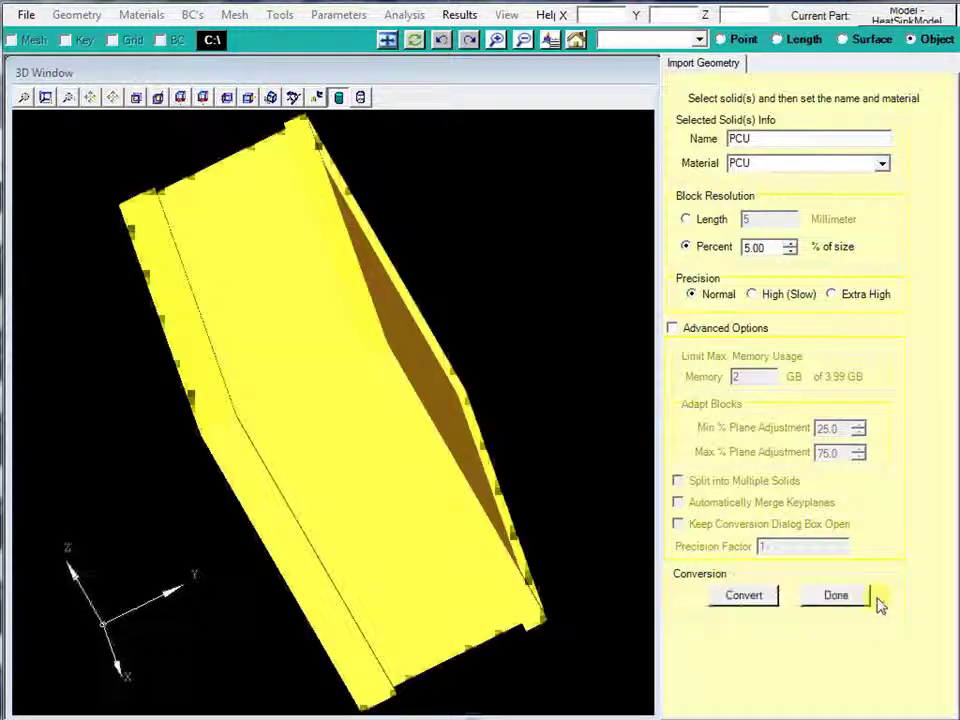
Convert the heat sink base as HSBase in Aluminum and accept it
click(684, 488)
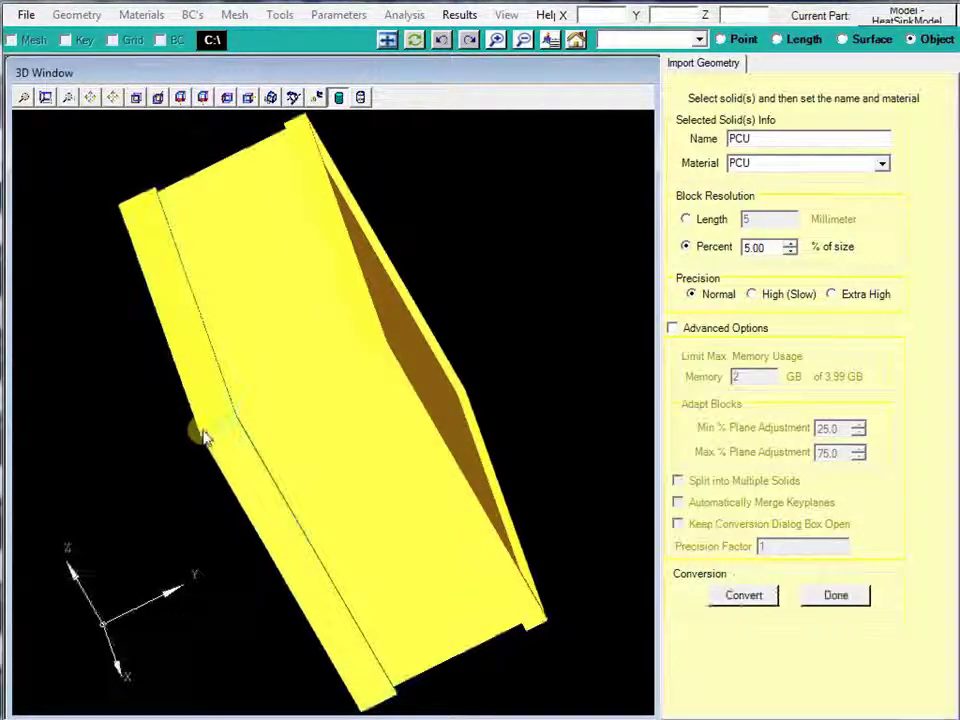
drag(776, 138, 708, 145)
text(HSB)
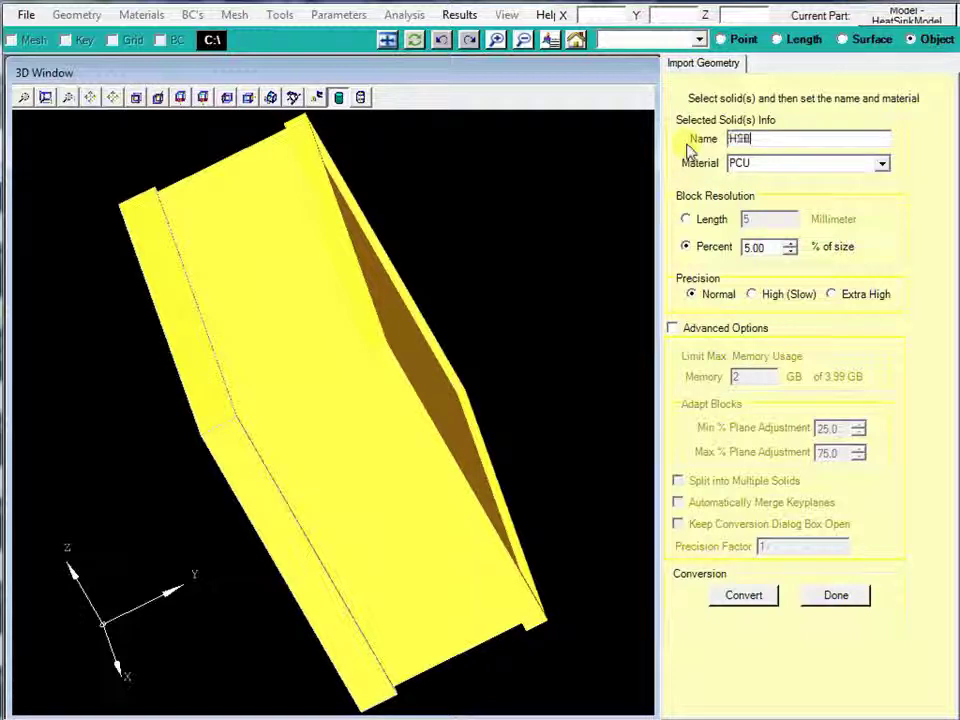
text(ase)
click(882, 163)
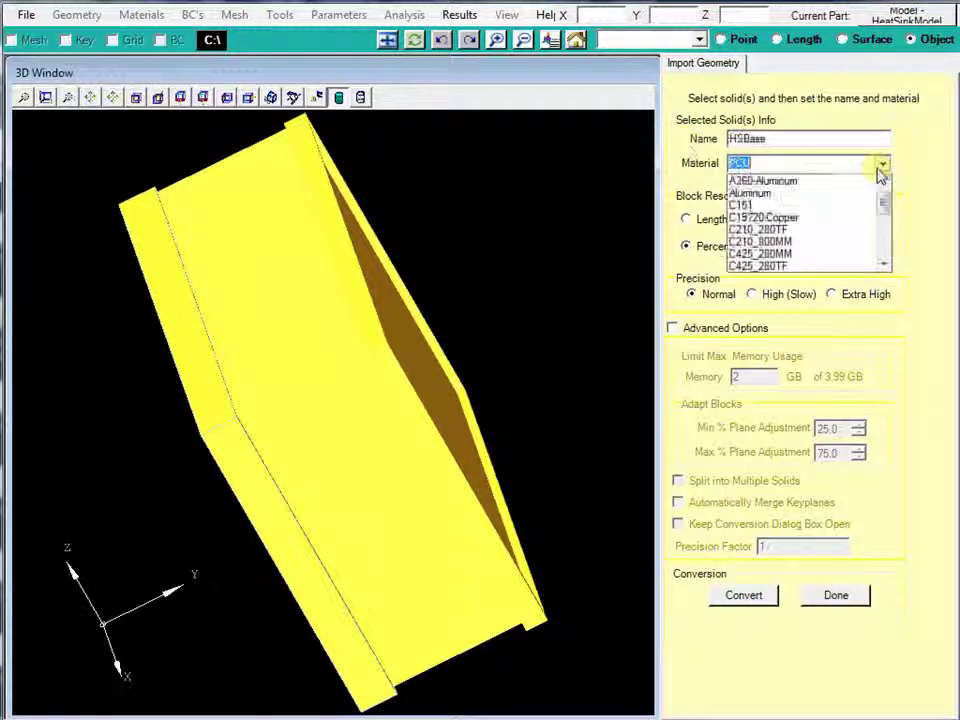
click(866, 193)
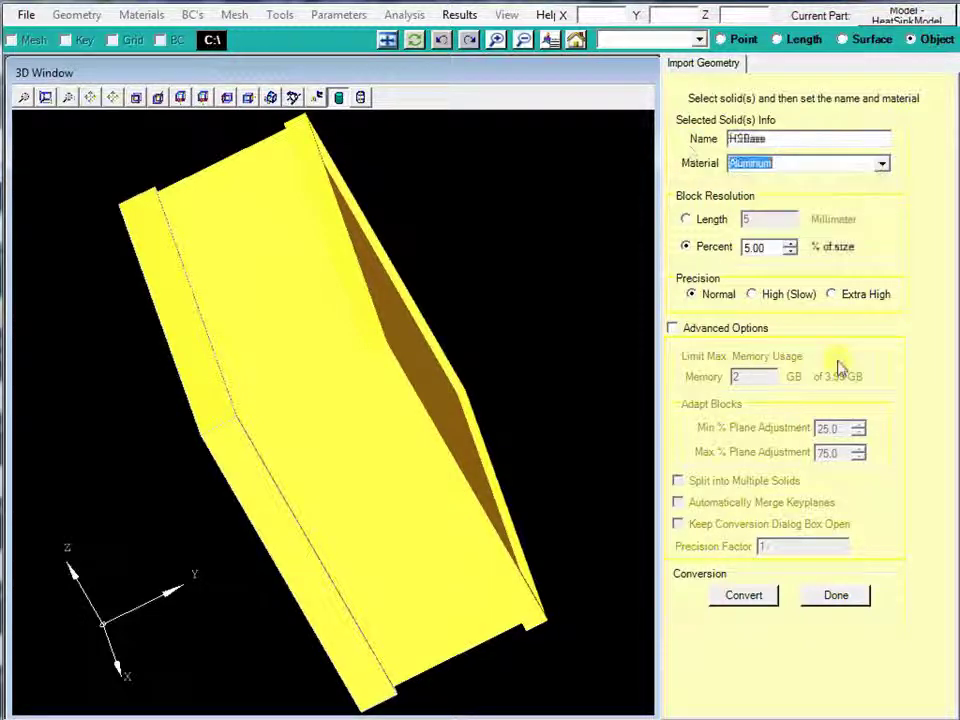
click(758, 598)
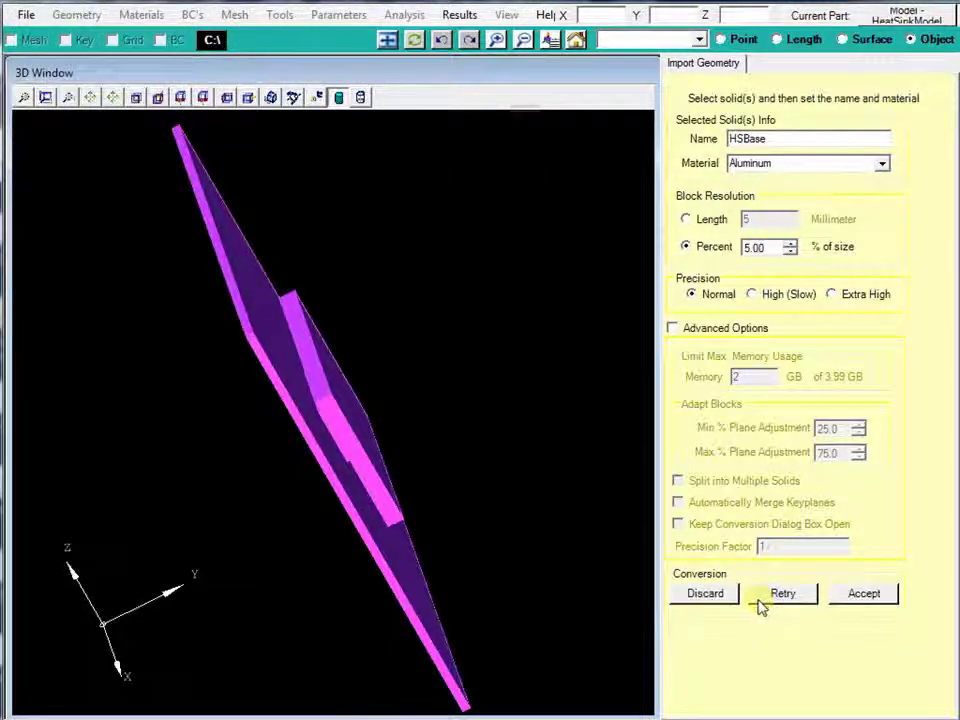
click(882, 600)
click(660, 487)
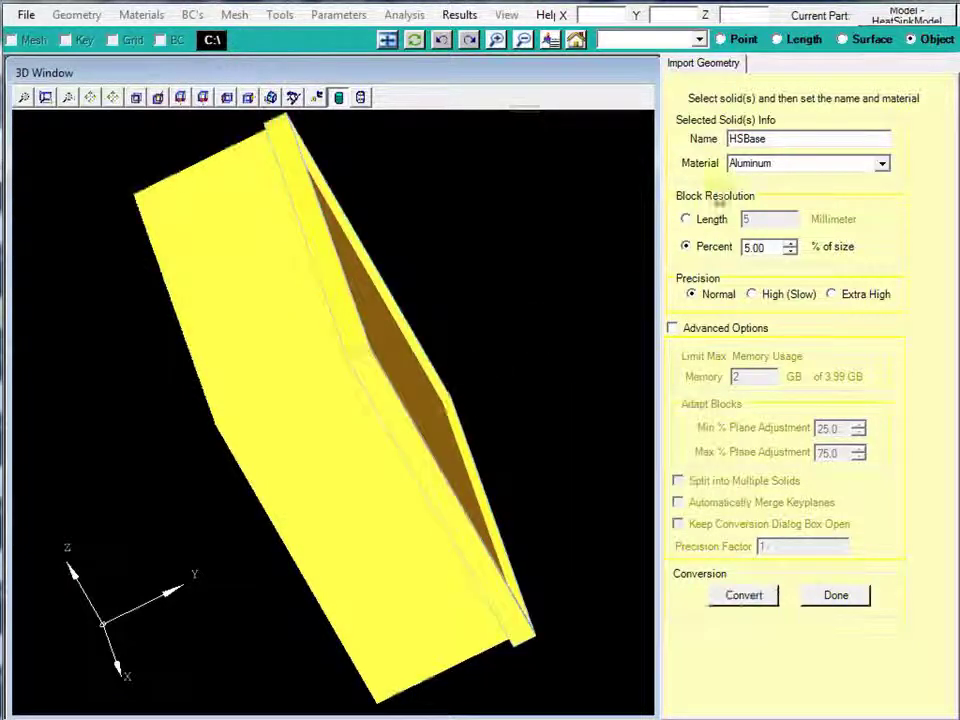
Convert the next solid as FanHousing in Plastic and accept it
drag(791, 139, 681, 135)
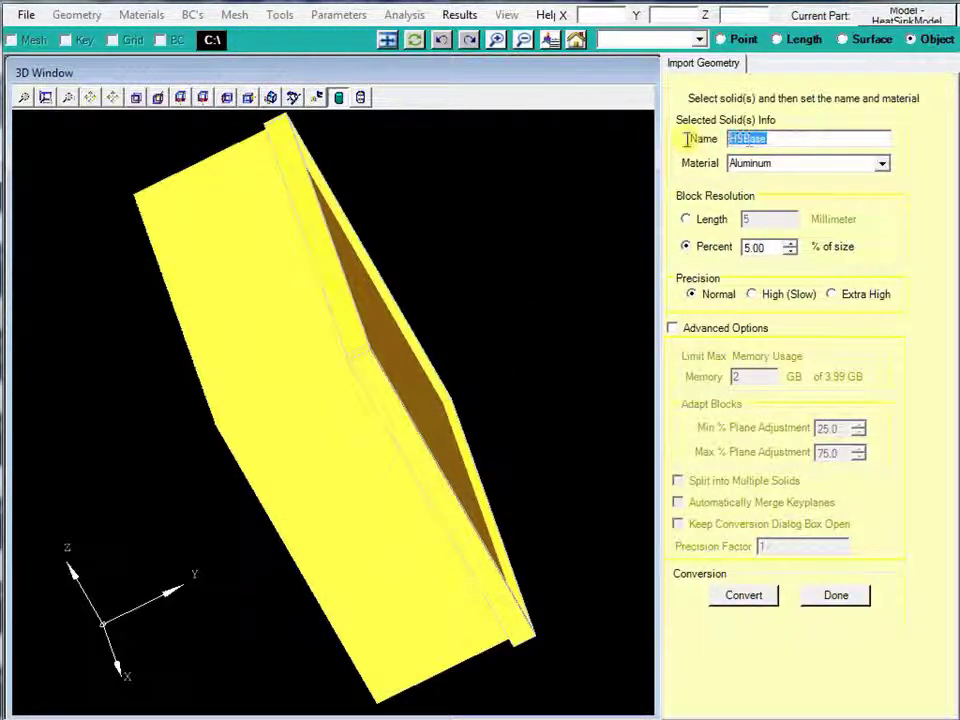
text(FanHousing)
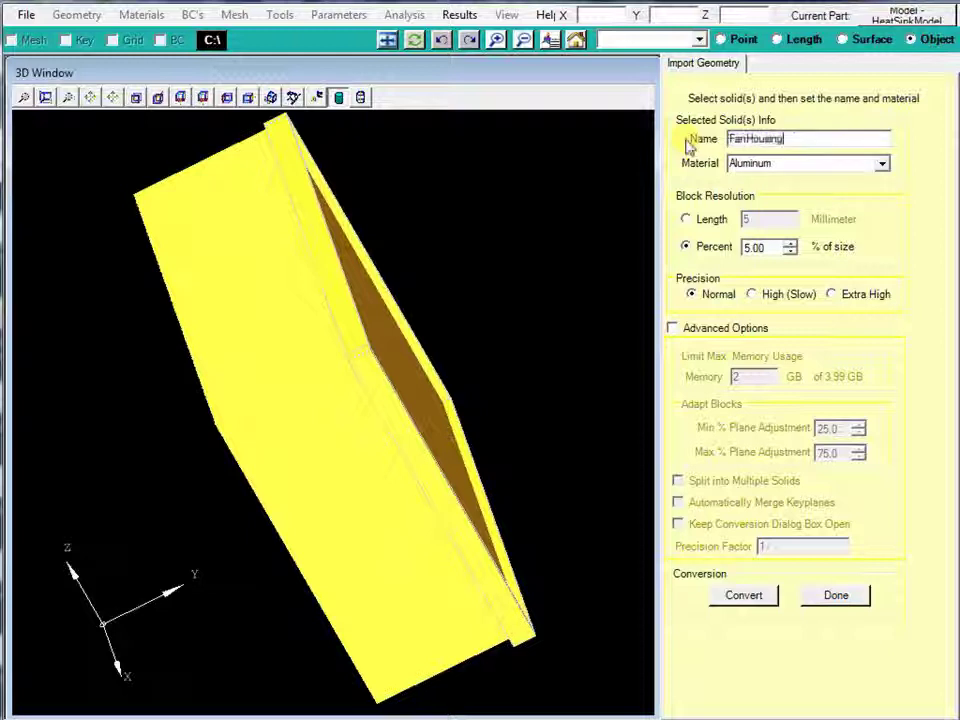
click(881, 165)
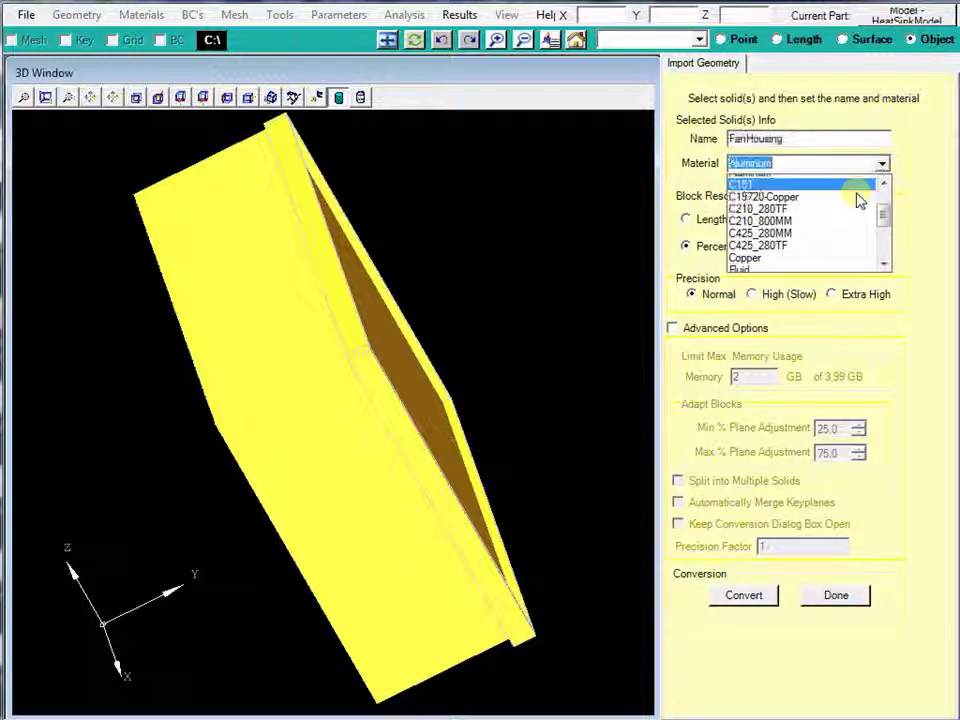
scroll(857, 200, down, 3)
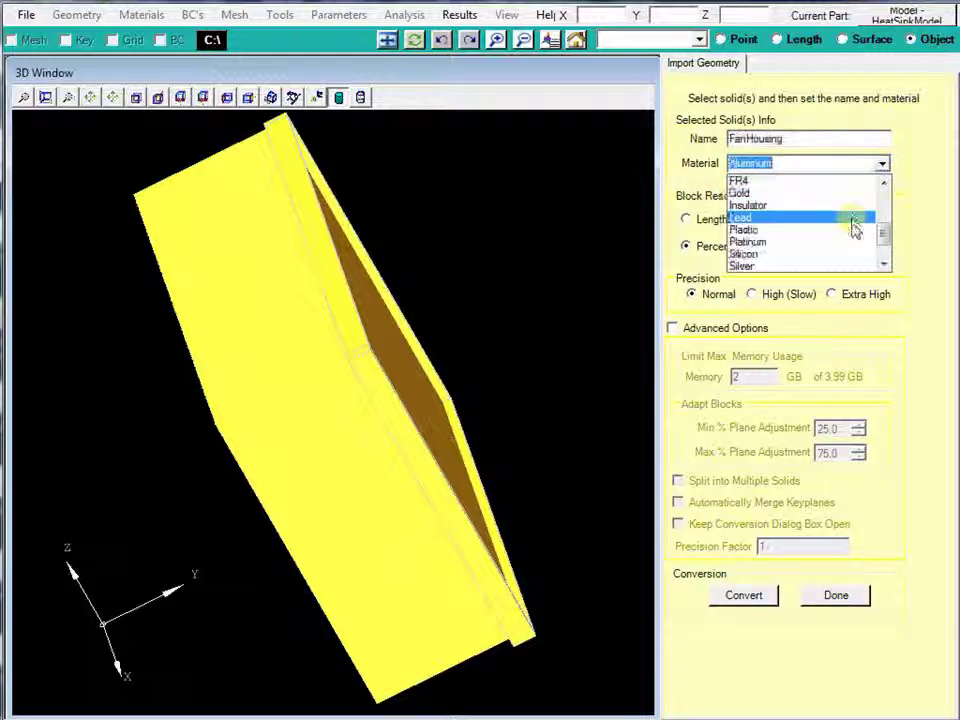
click(853, 230)
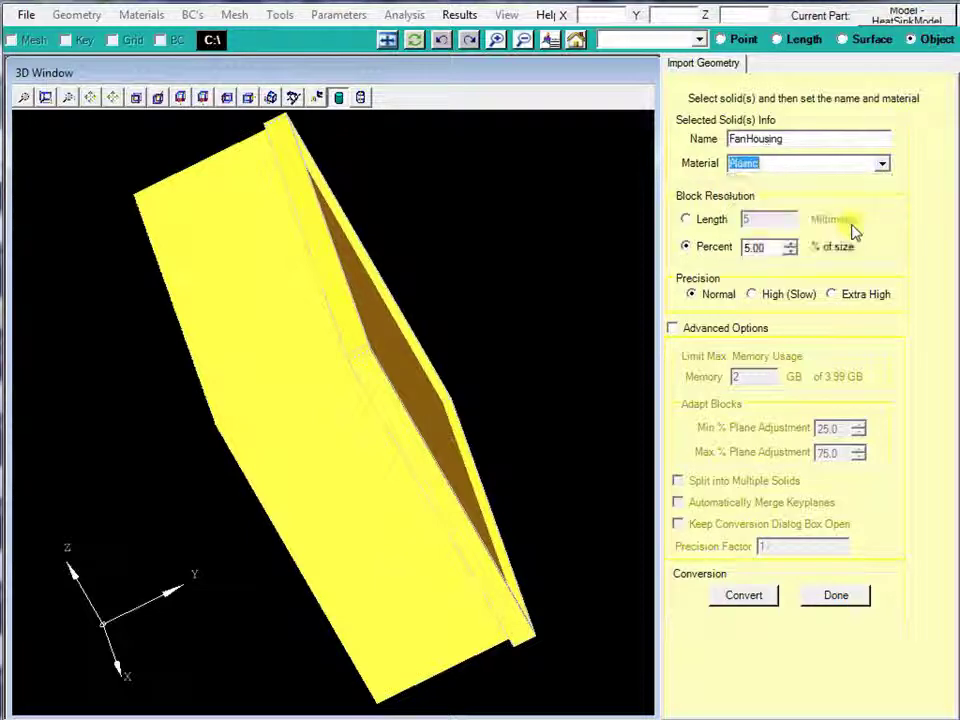
click(757, 604)
click(857, 596)
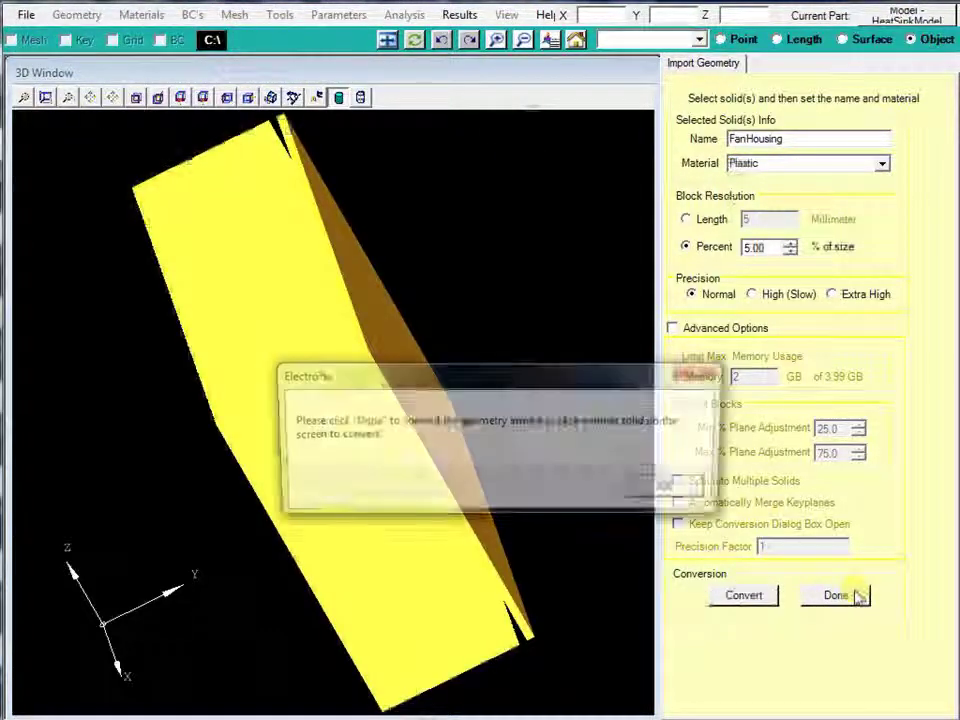
click(692, 488)
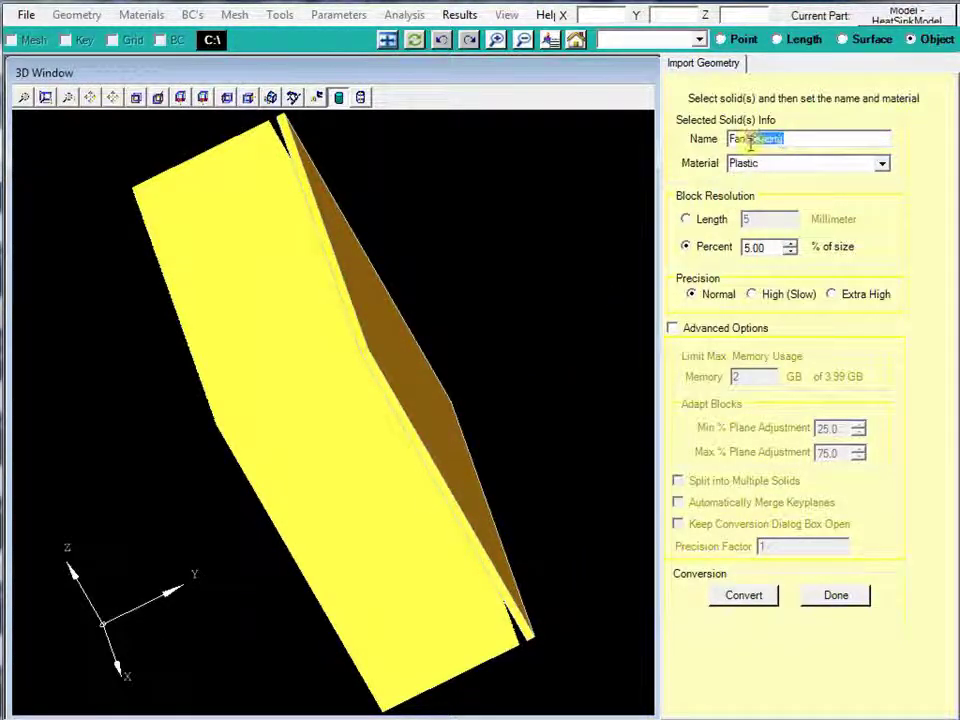
Convert and accept the fan solid as Fan in Plastic
click(762, 597)
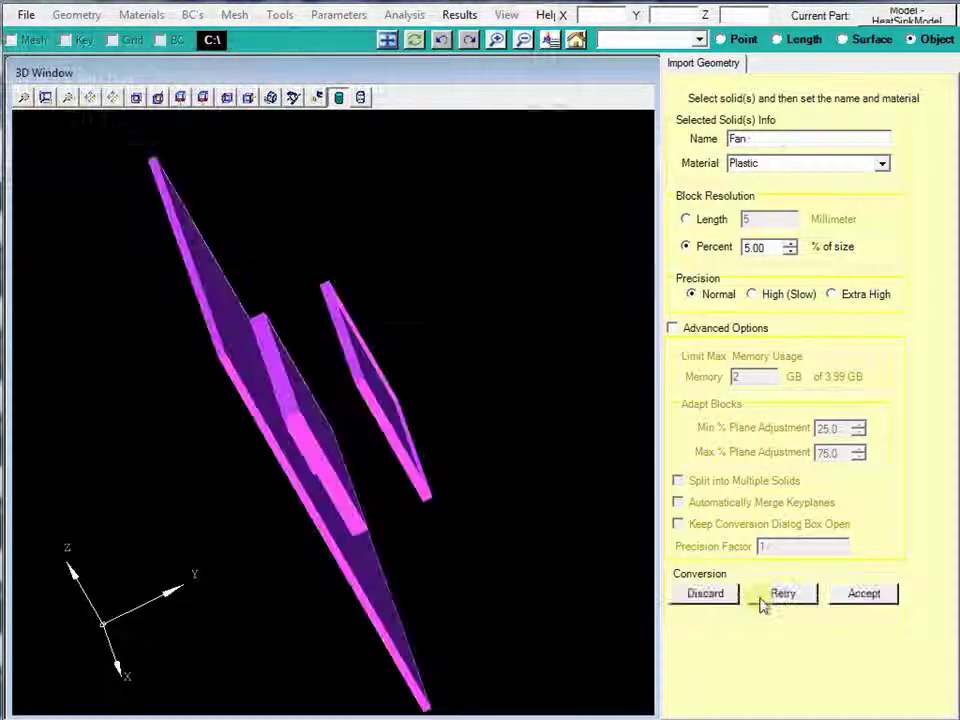
click(862, 594)
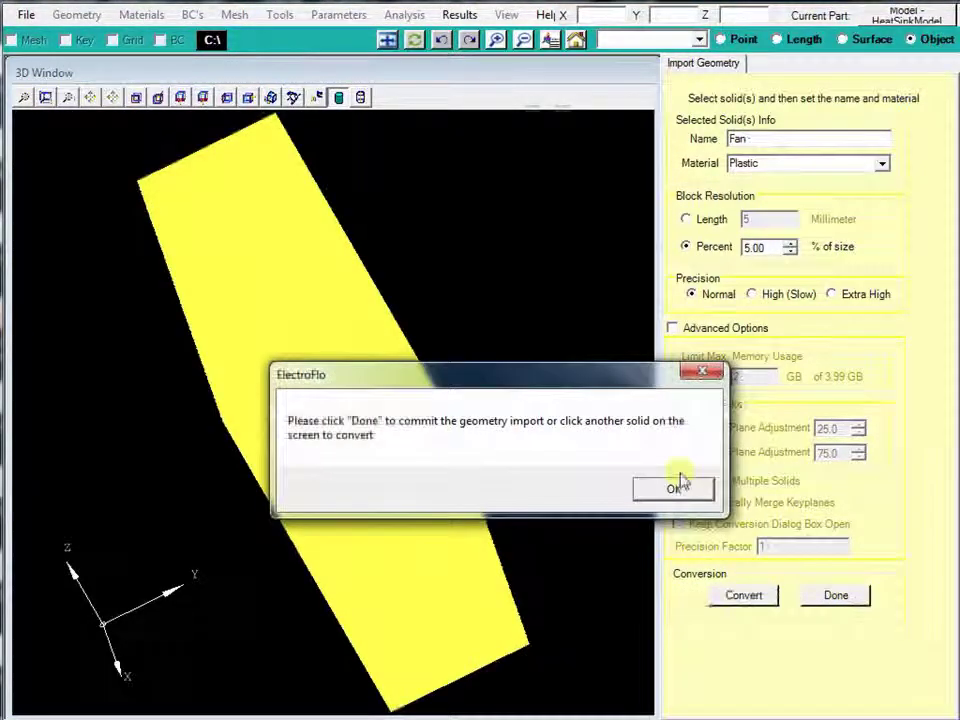
click(673, 485)
Box-select the heat sink fins and give them Copper material
drag(603, 462, 268, 432)
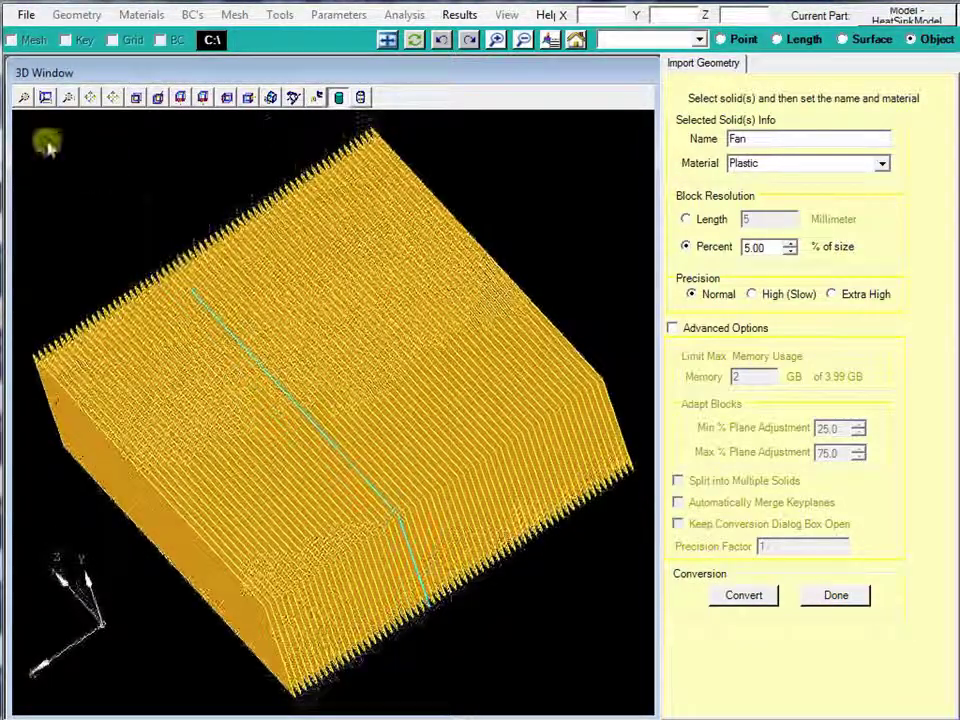
drag(18, 115, 643, 703)
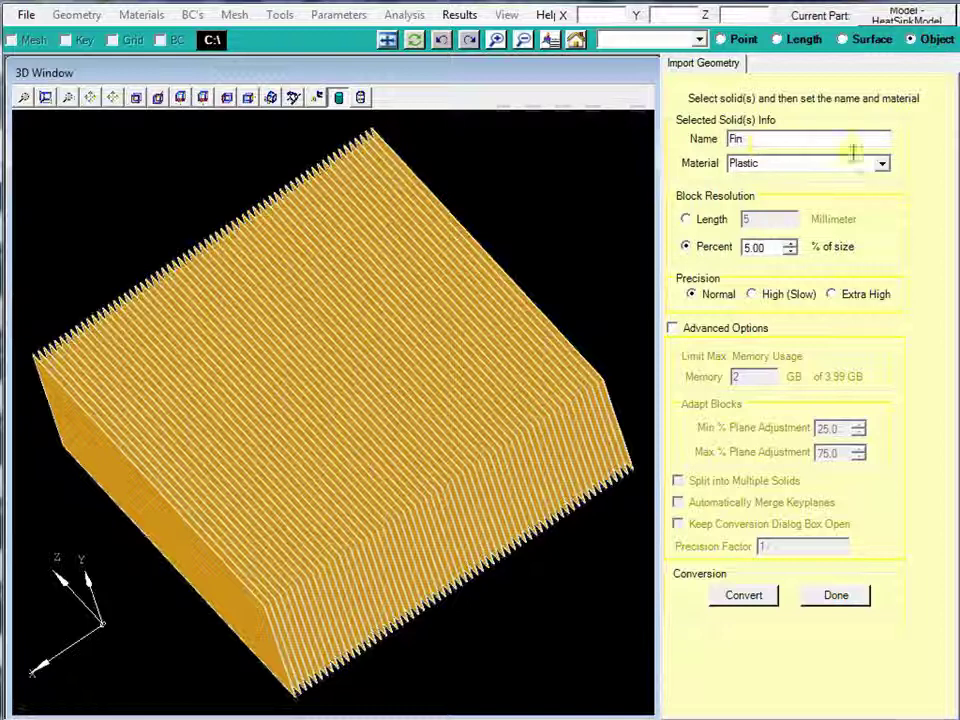
click(883, 163)
scroll(836, 208, up, 3)
click(827, 231)
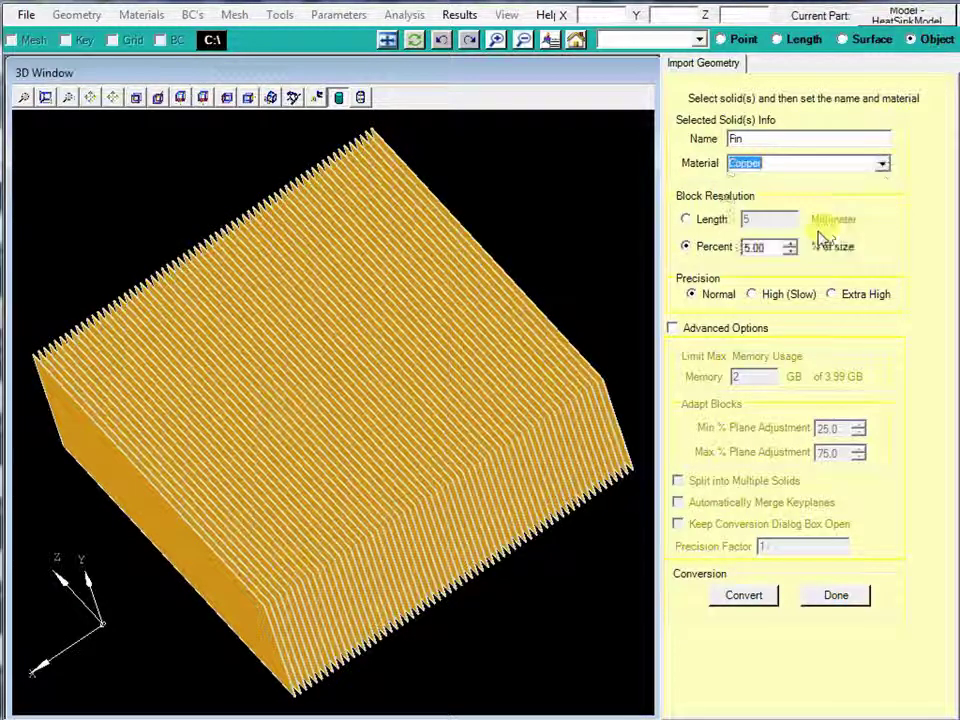
Convert and accept the Fin blocks, then commit the HeatSinkModel import
click(755, 598)
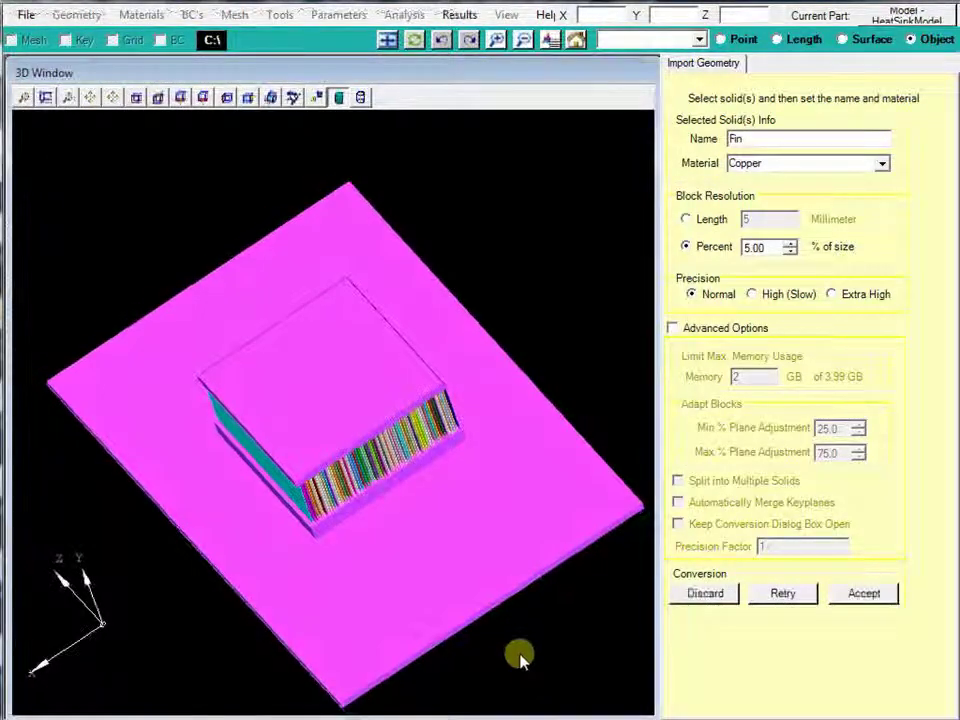
drag(521, 658, 392, 536)
click(865, 600)
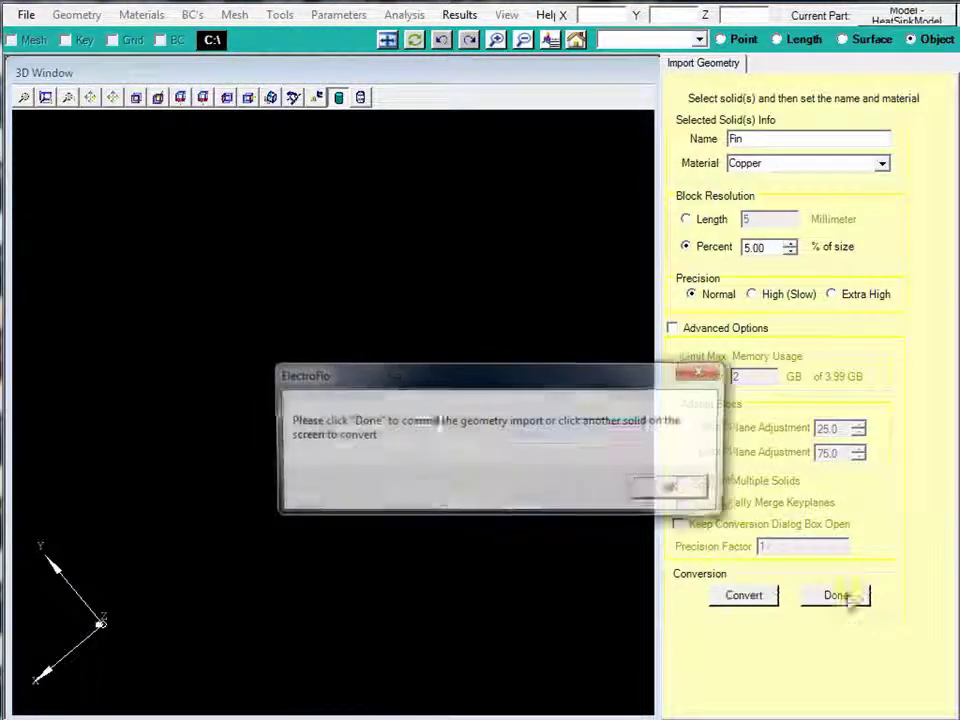
click(671, 491)
click(825, 598)
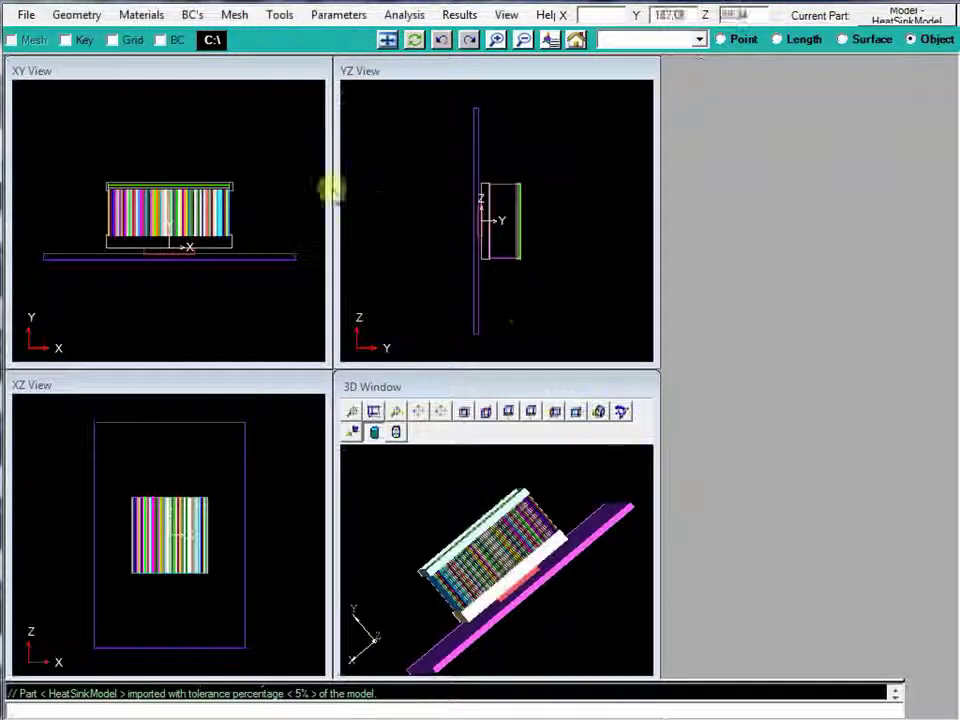
Select Fin_1 through Fin_64 in the Model Manager list
scroll(158, 213, up, 3)
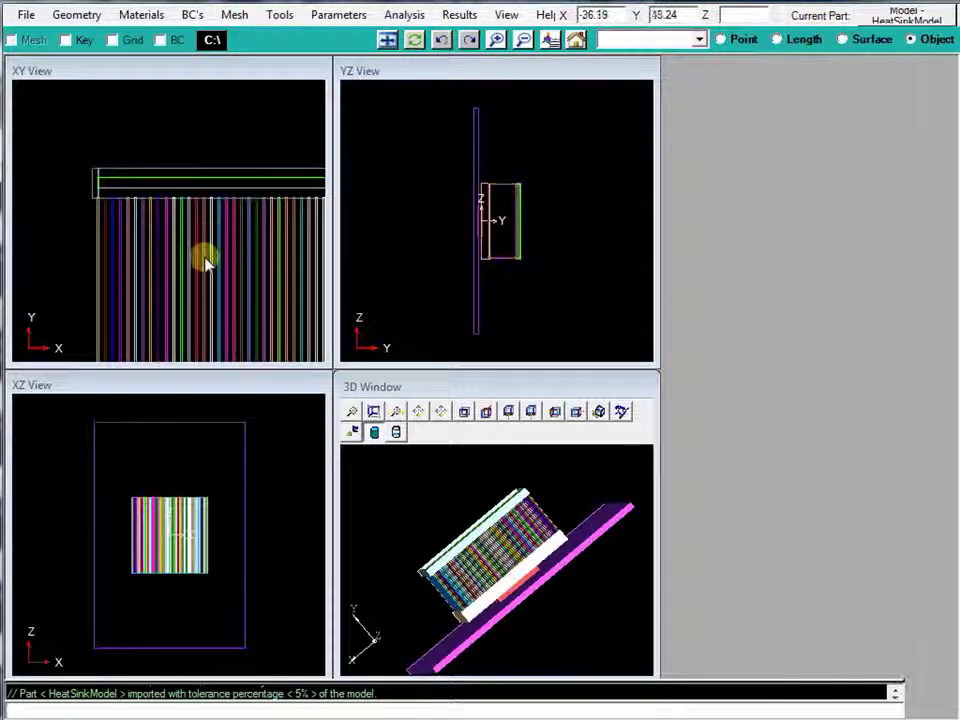
click(279, 15)
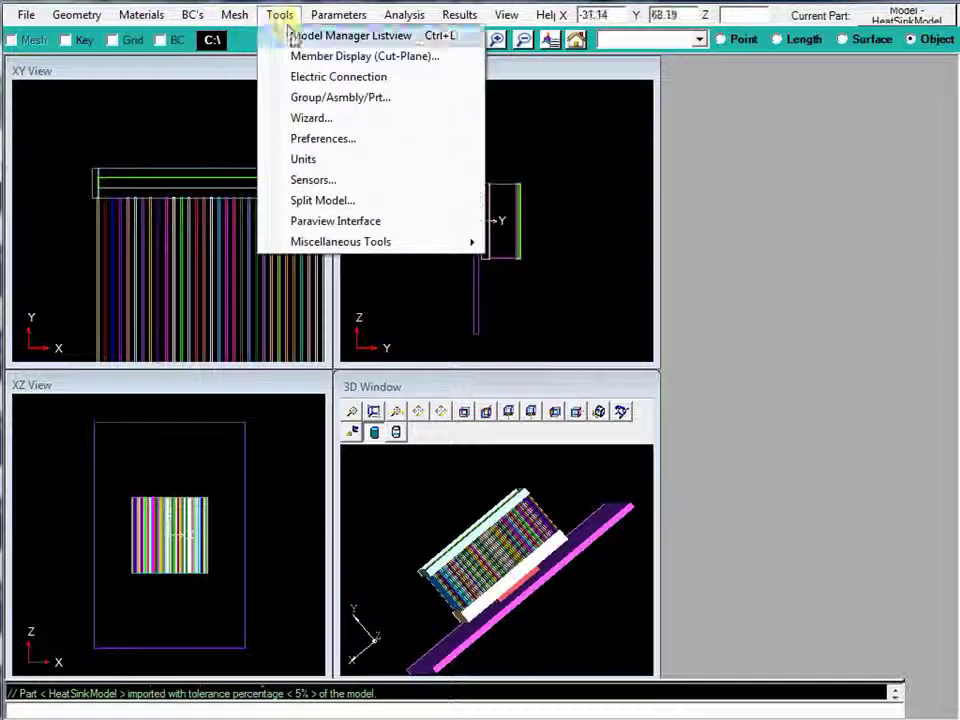
click(287, 35)
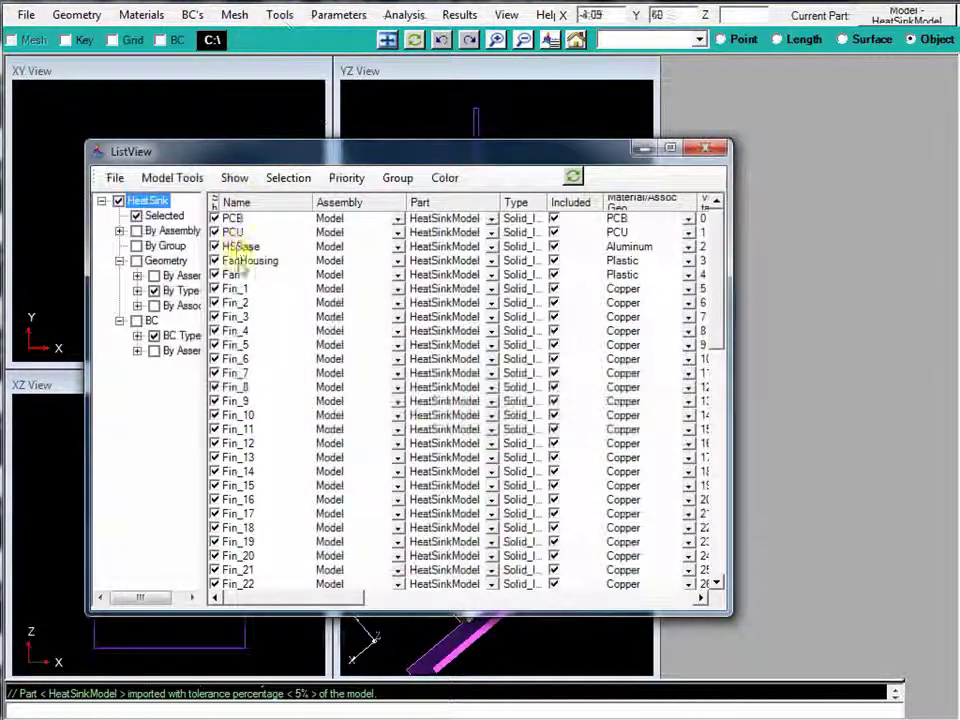
click(252, 288)
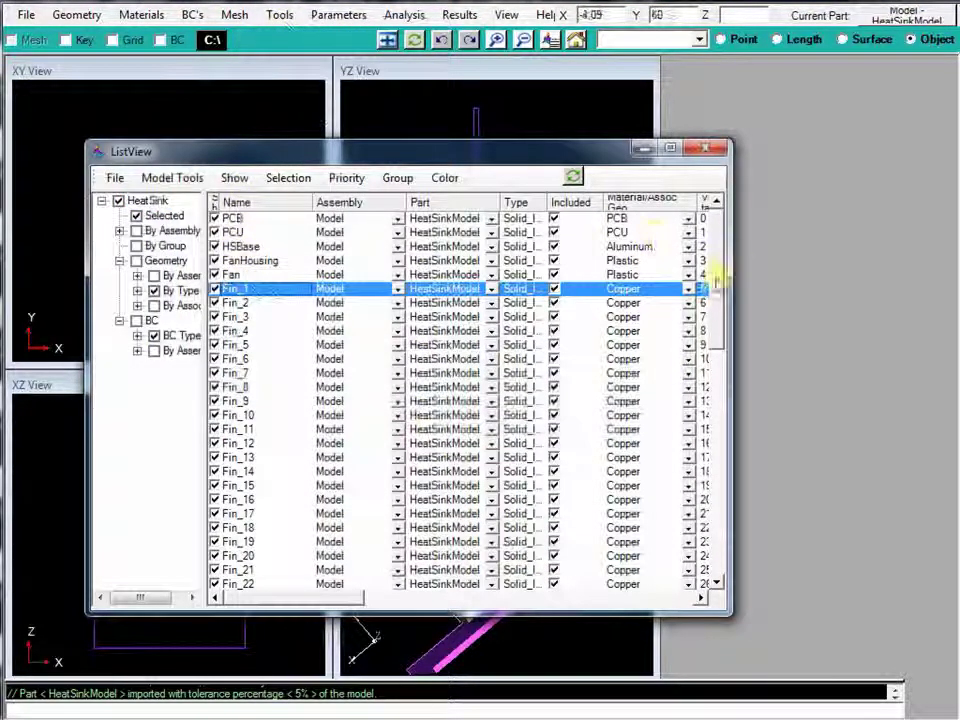
drag(716, 283, 712, 566)
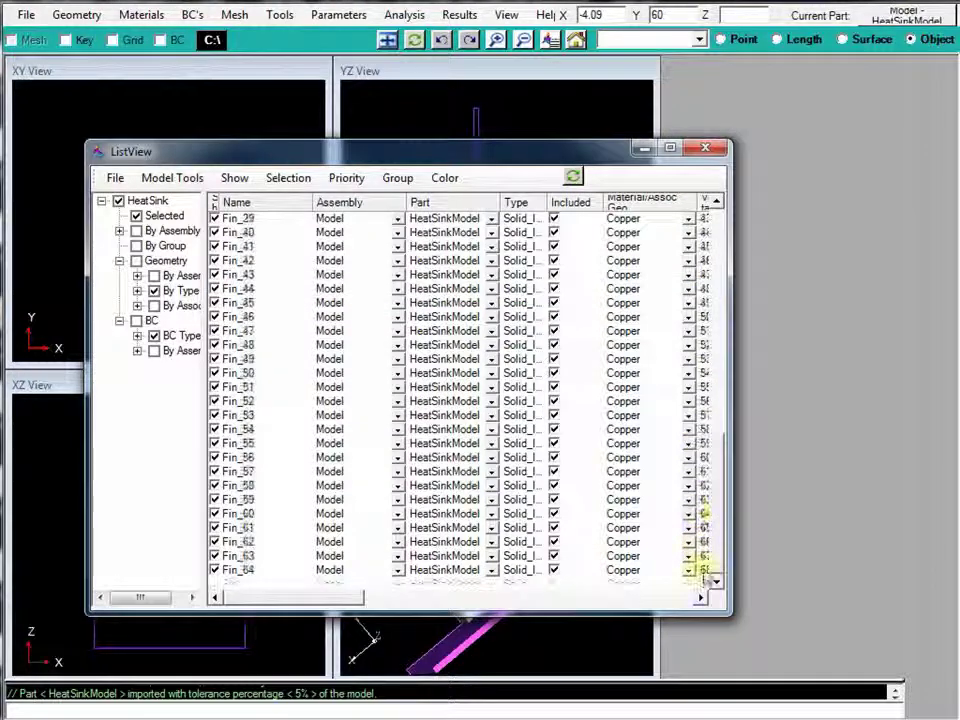
shift+click(285, 570)
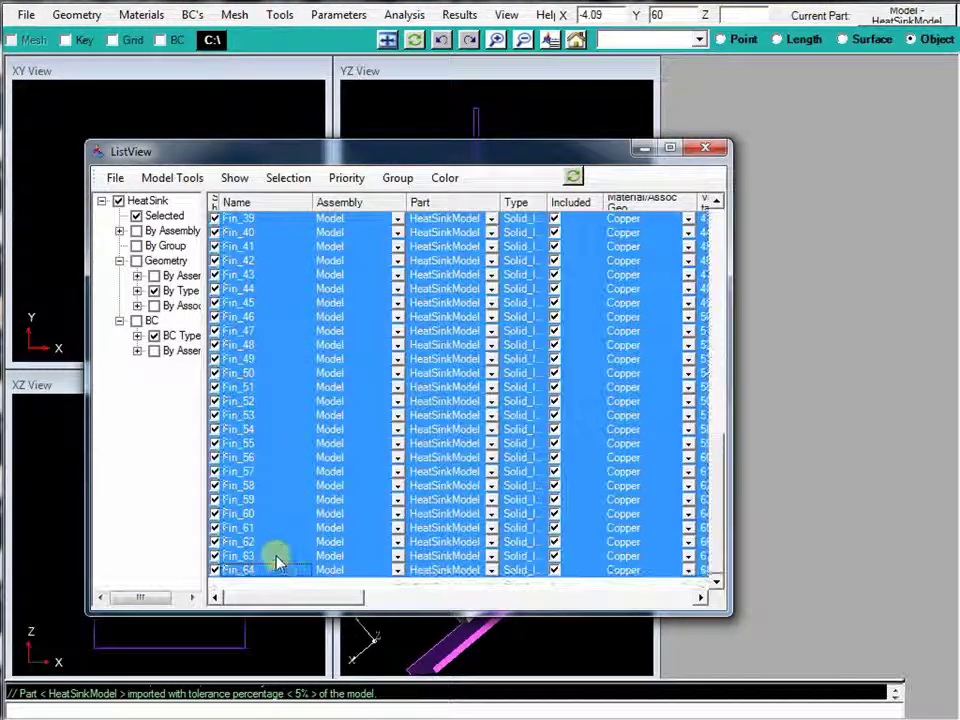
Convert the selected fin solids from 3D to 2D to reduce the mesh
click(176, 195)
mouse_move(221, 304)
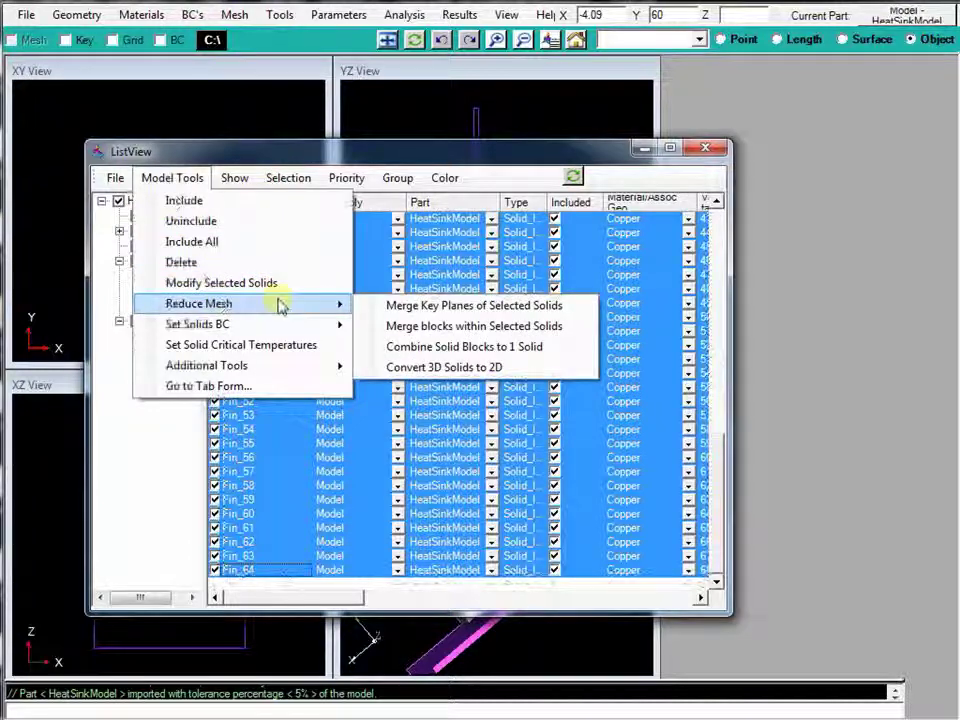
click(442, 367)
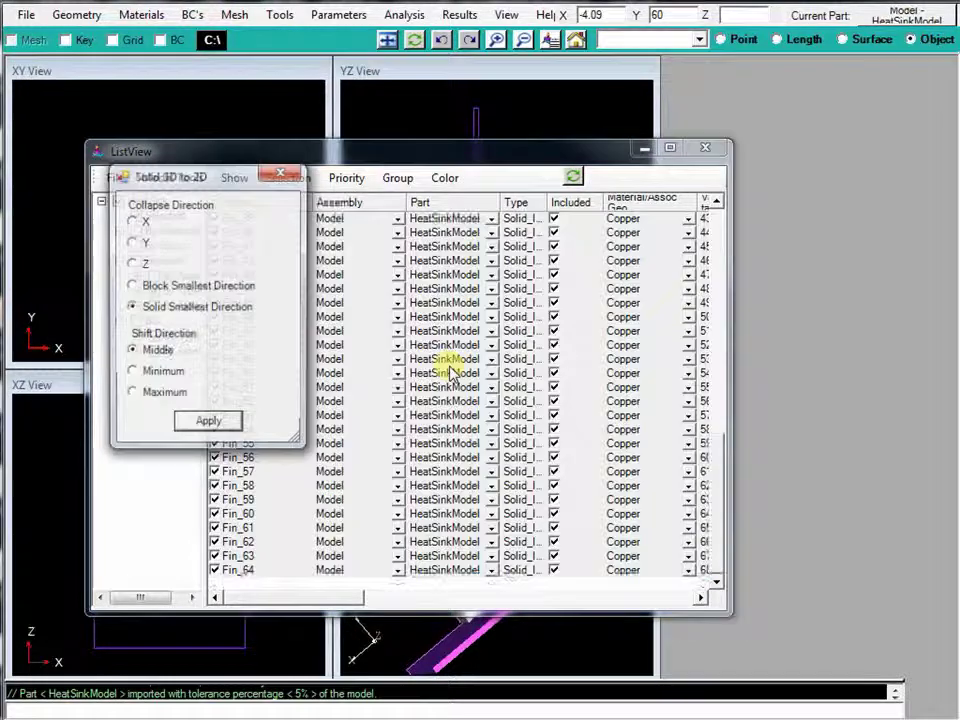
click(207, 422)
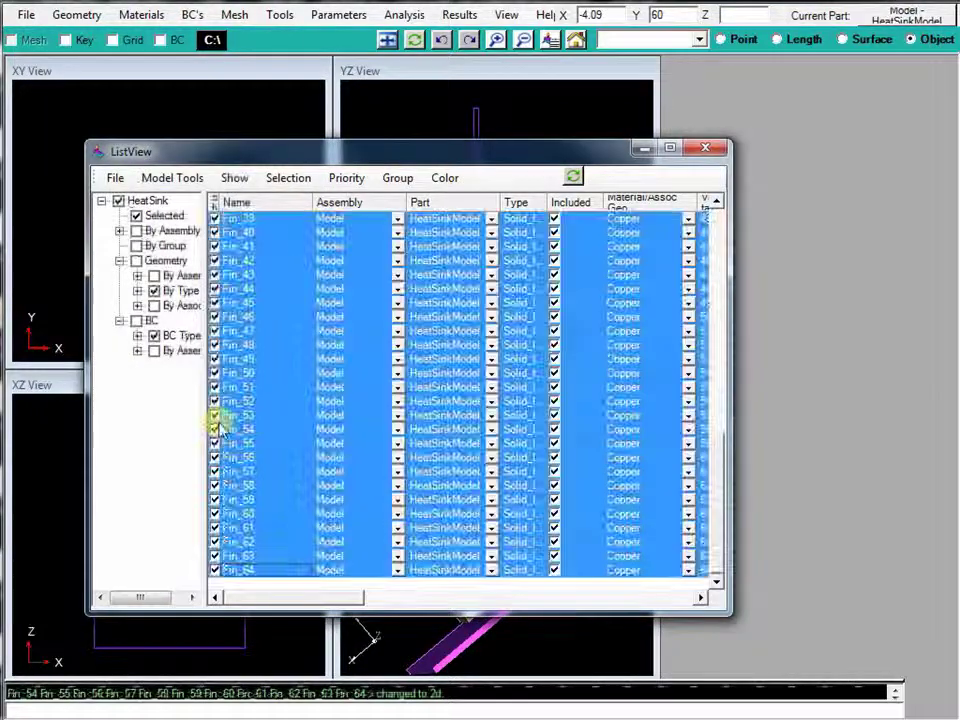
click(296, 48)
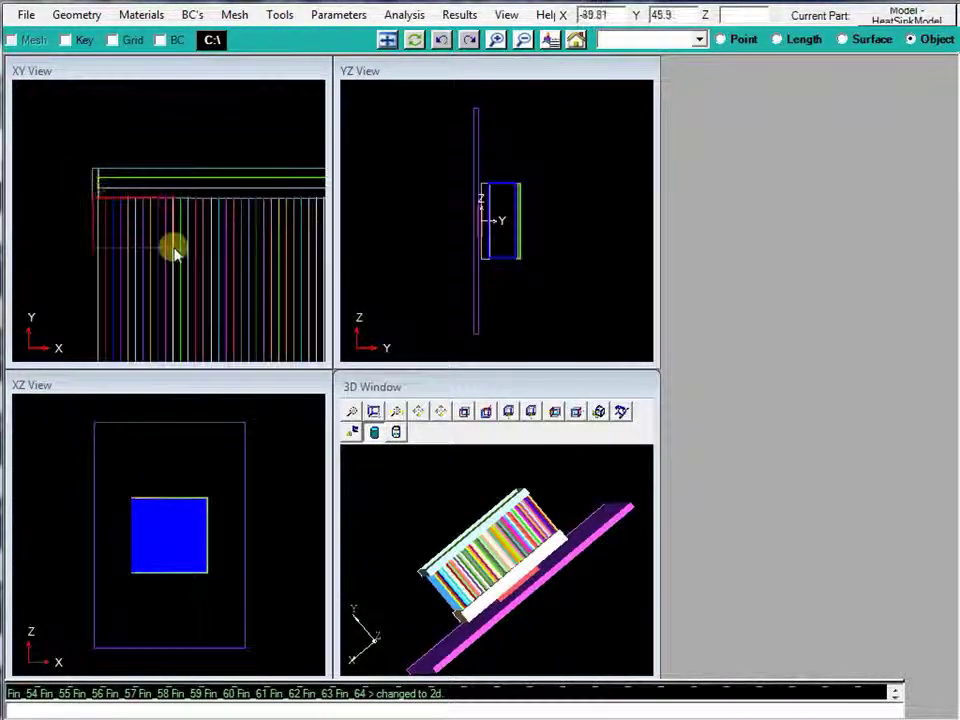
scroll(173, 250, up, 3)
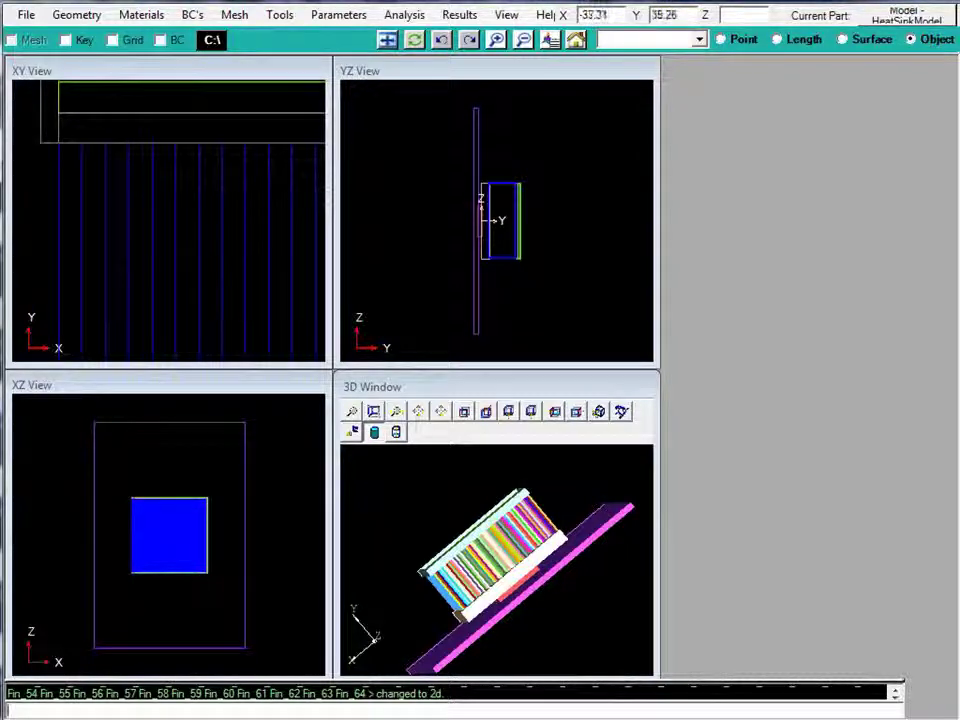
click(550, 39)
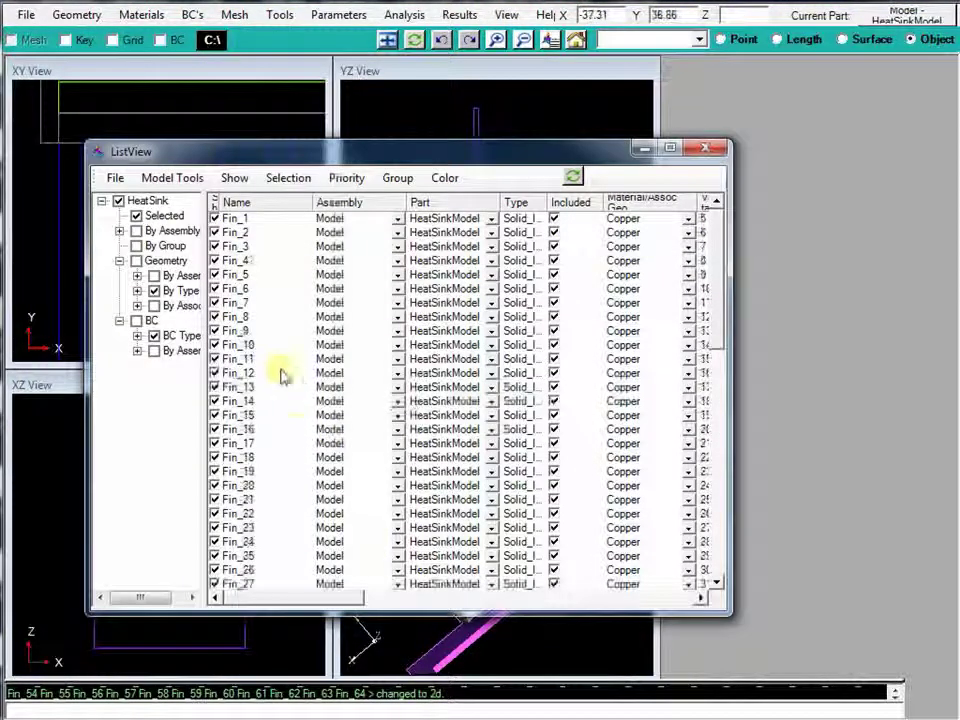
Create a heated volume named ChipHeat on the PCU solid supplying 50 W
click(706, 152)
click(387, 39)
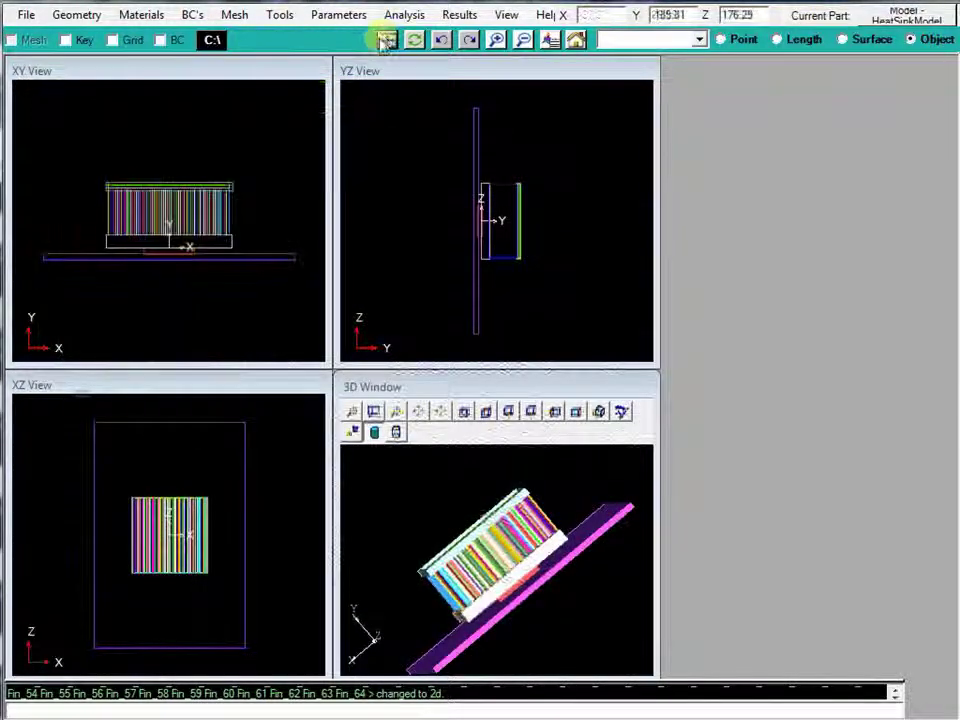
click(192, 15)
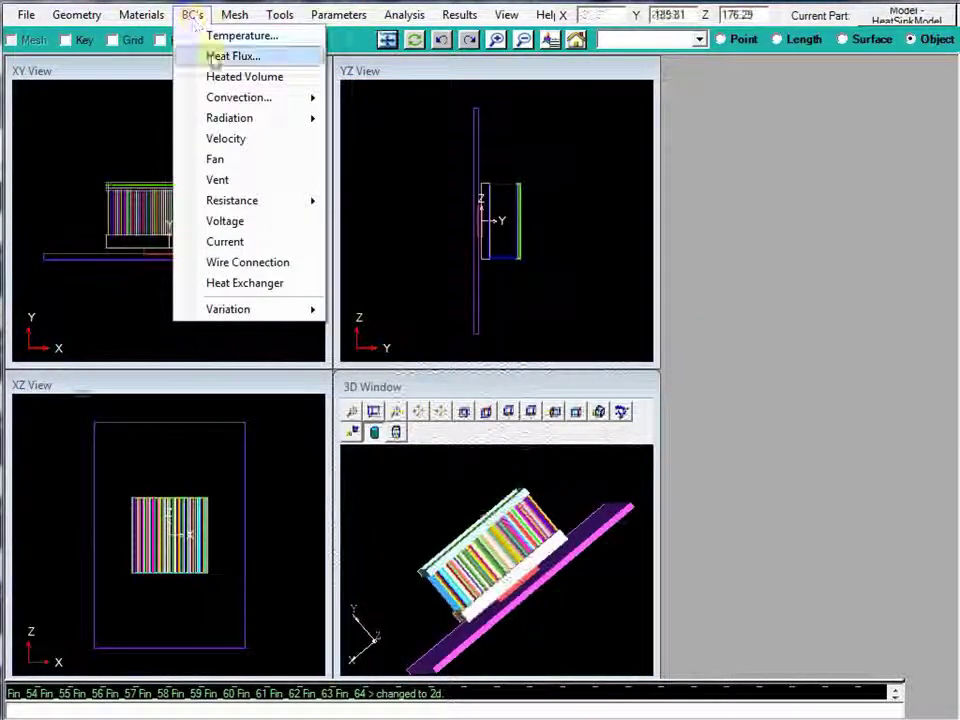
click(240, 77)
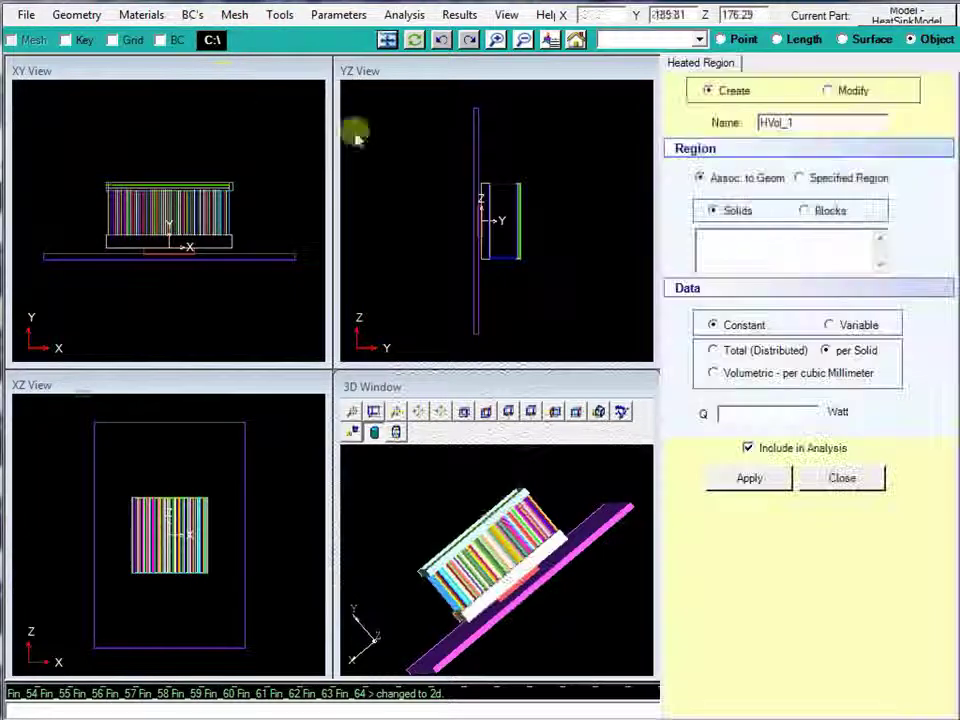
double_click(782, 122)
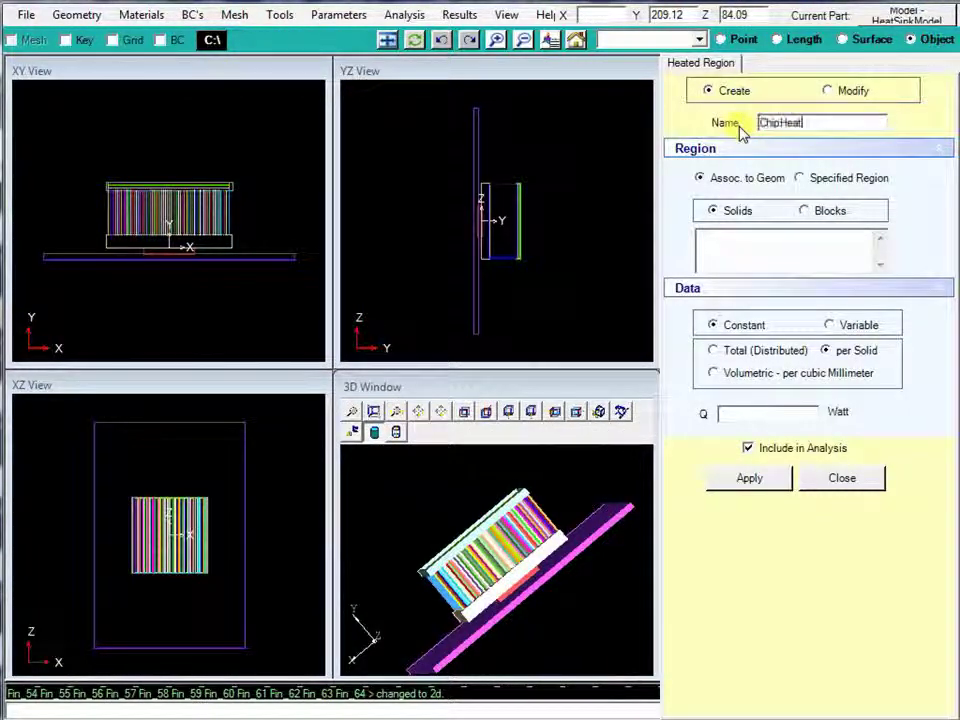
click(167, 252)
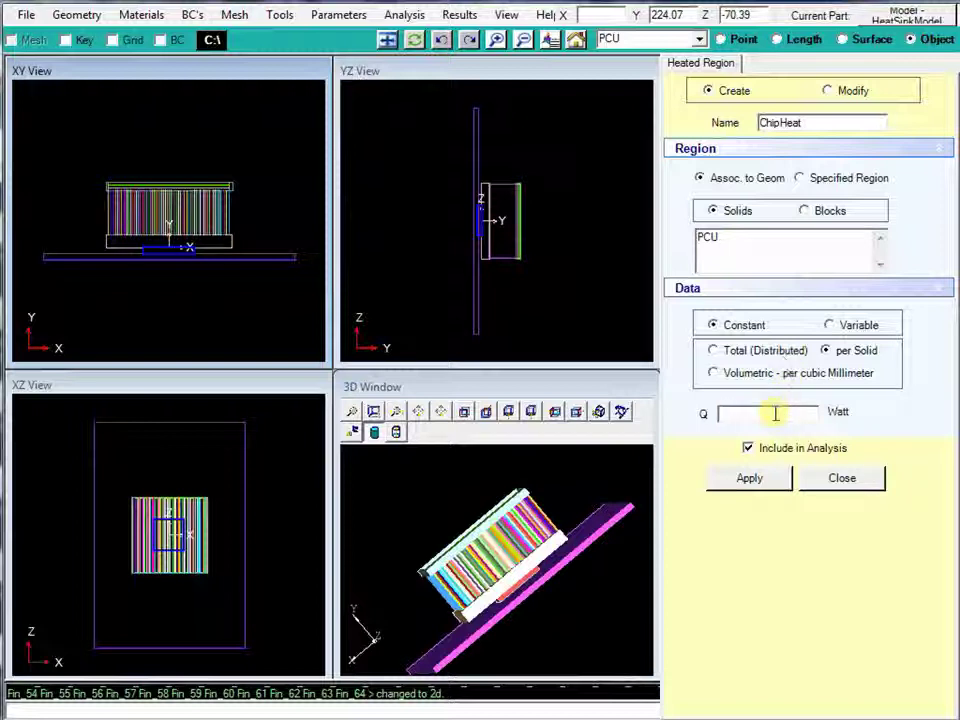
click(759, 487)
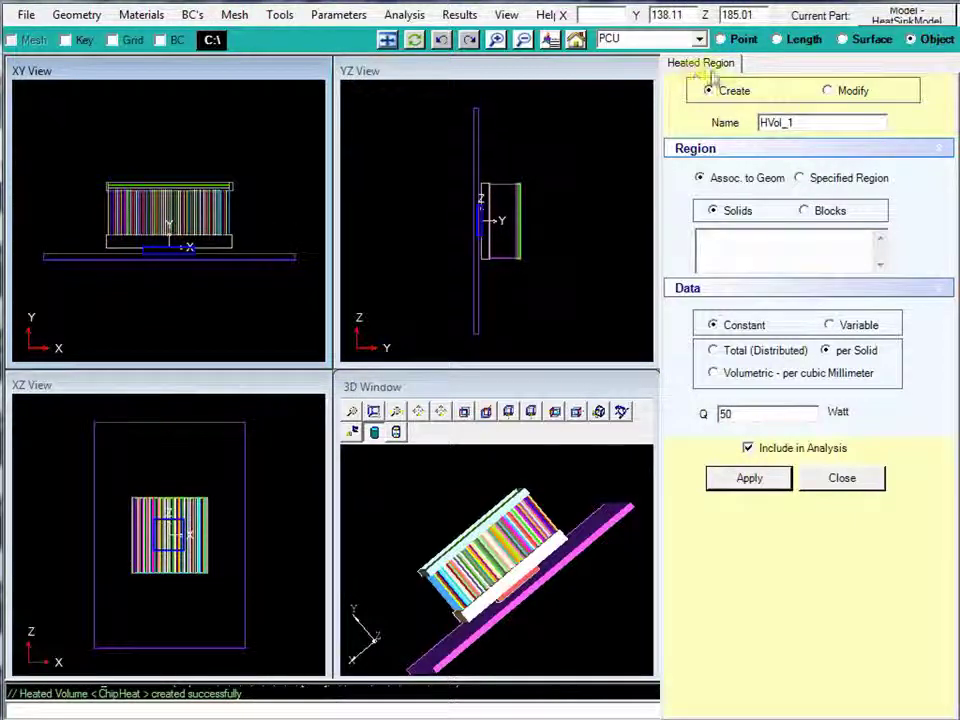
click(704, 62)
Define a solid resistance named PCUCase on all sides of the PCU solid
click(191, 14)
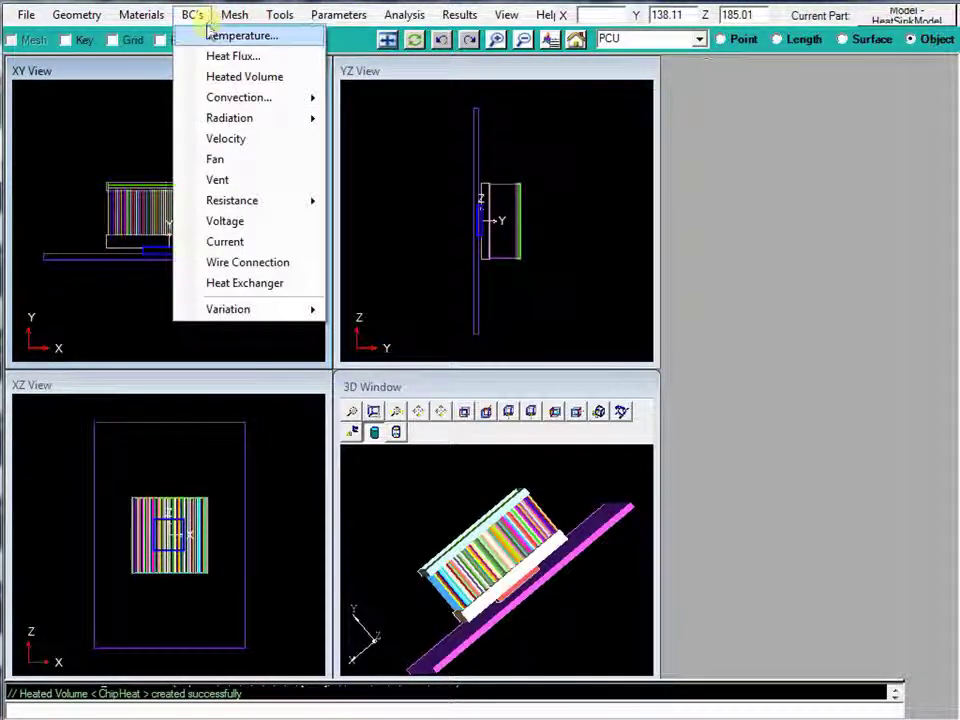
mouse_move(268, 204)
click(362, 202)
drag(800, 122, 735, 122)
text(T)
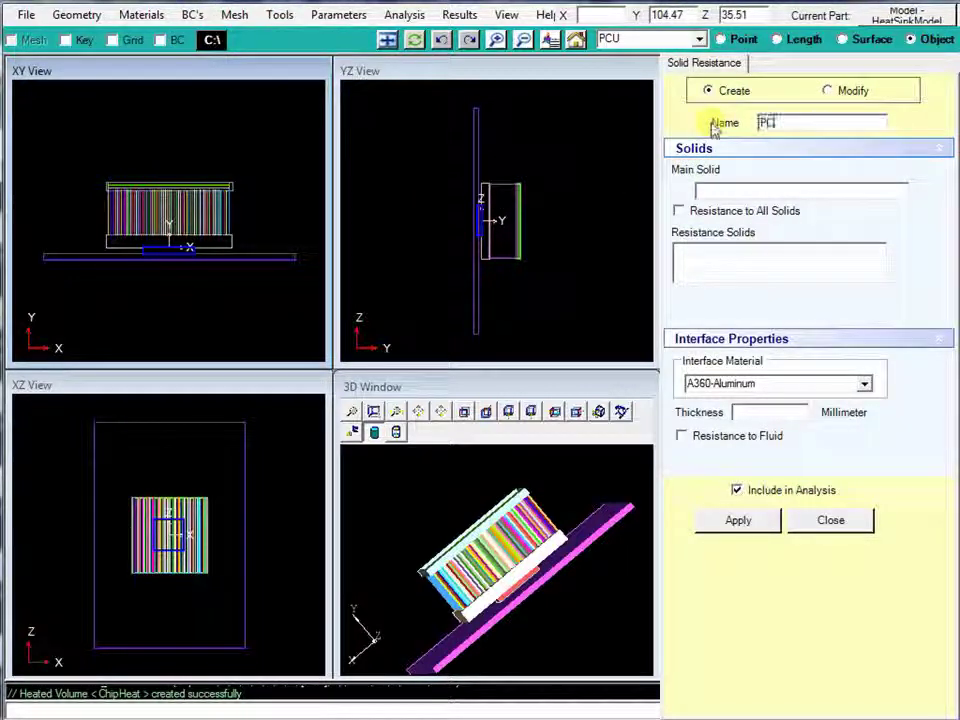
text(CUCase)
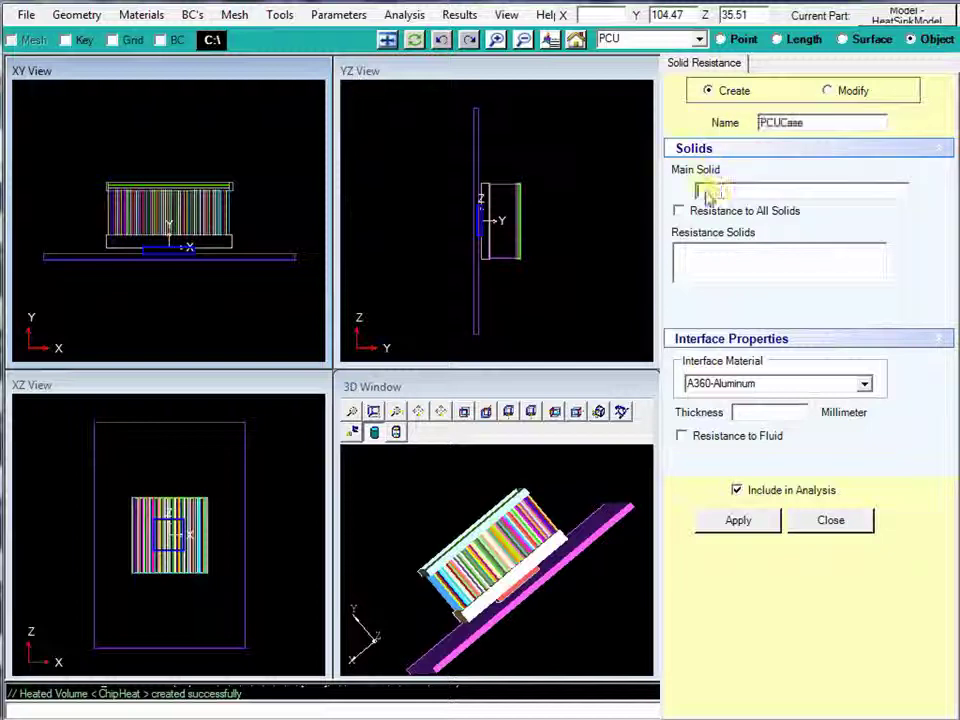
click(170, 251)
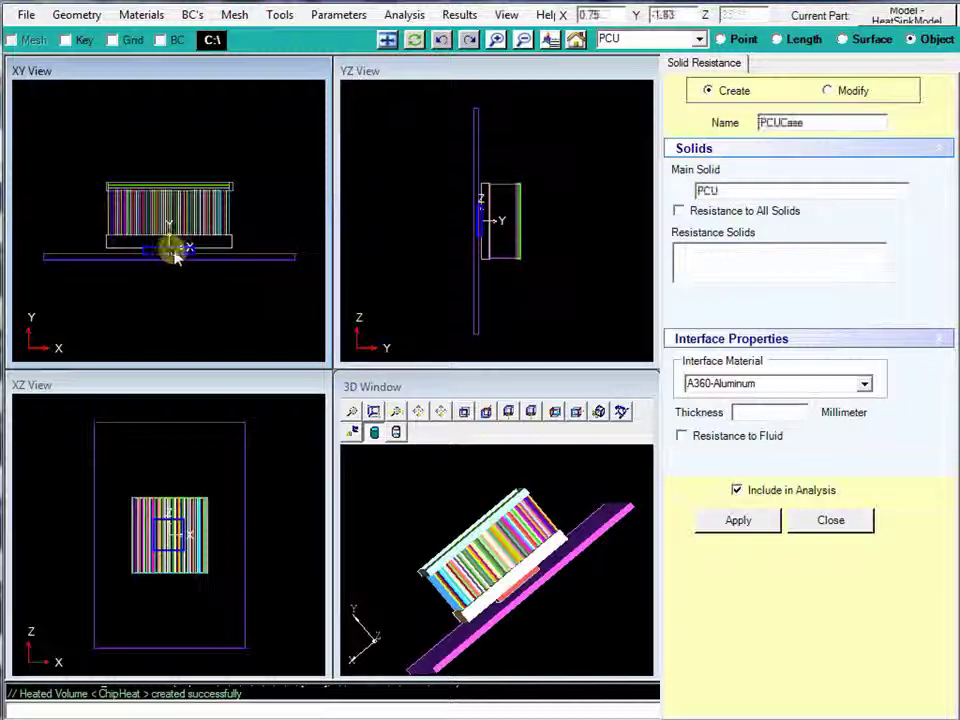
click(710, 213)
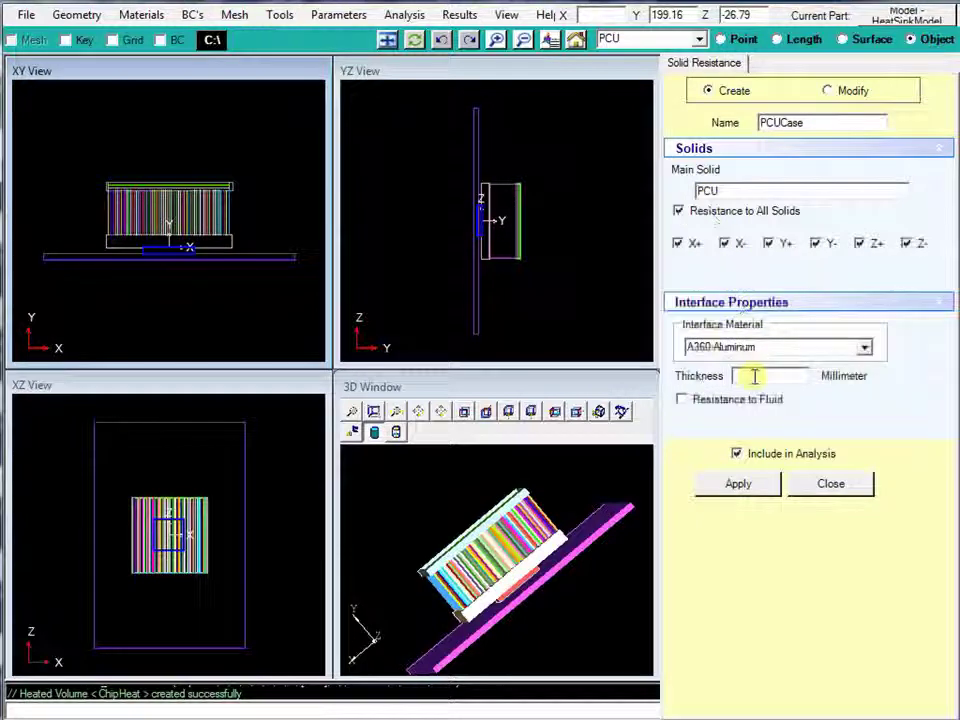
Give PCUCase a 0.1 mm Plastic interface layer and apply it
click(864, 347)
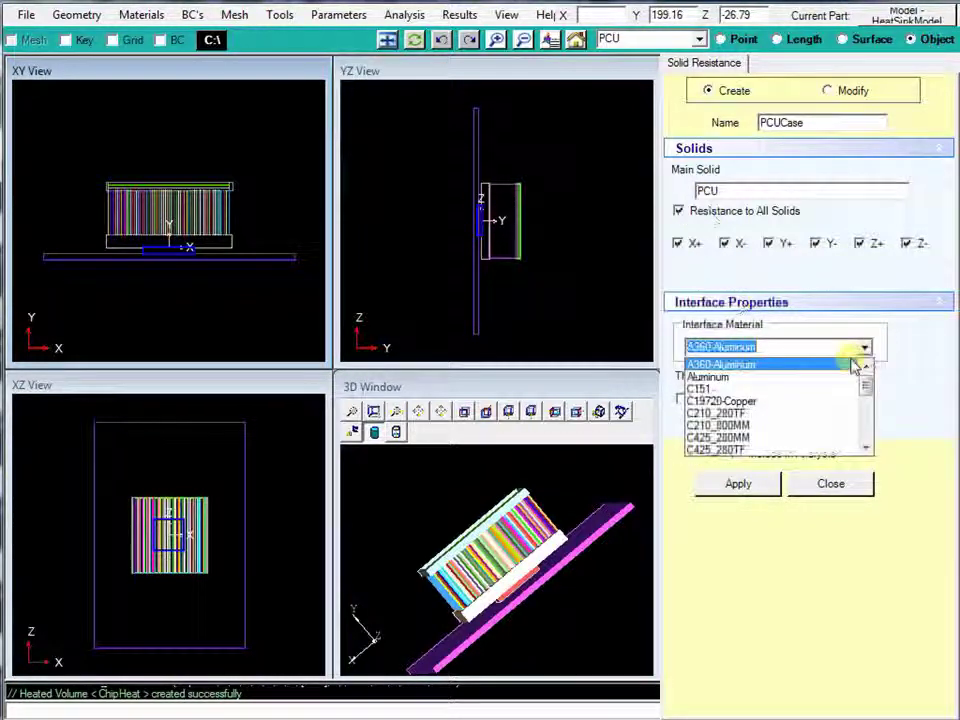
scroll(830, 384, down, 2)
scroll(828, 383, down, 2)
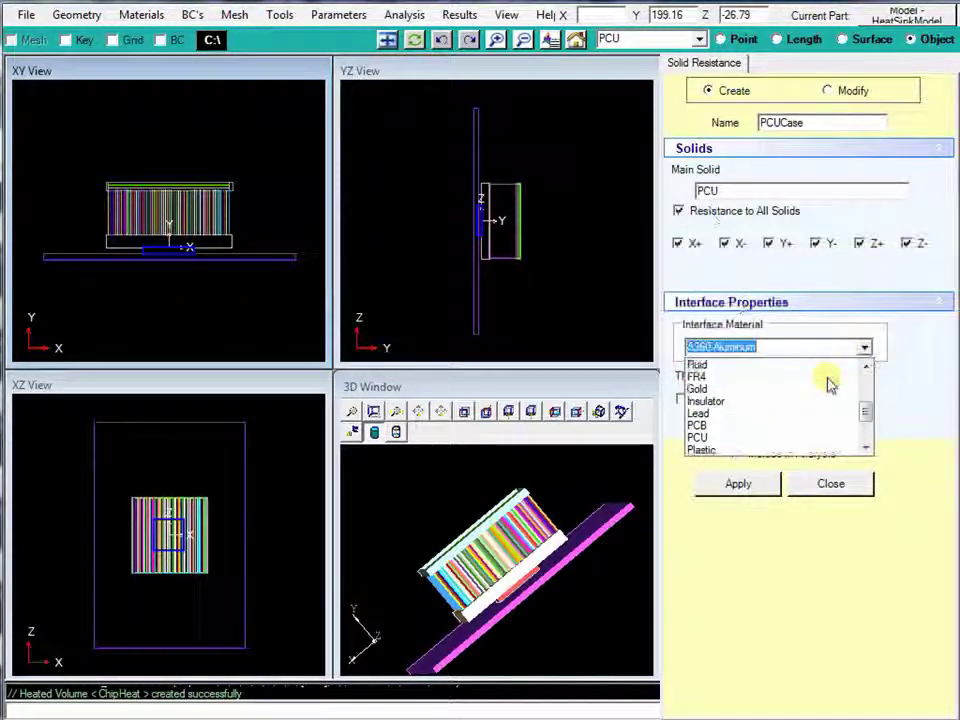
click(785, 451)
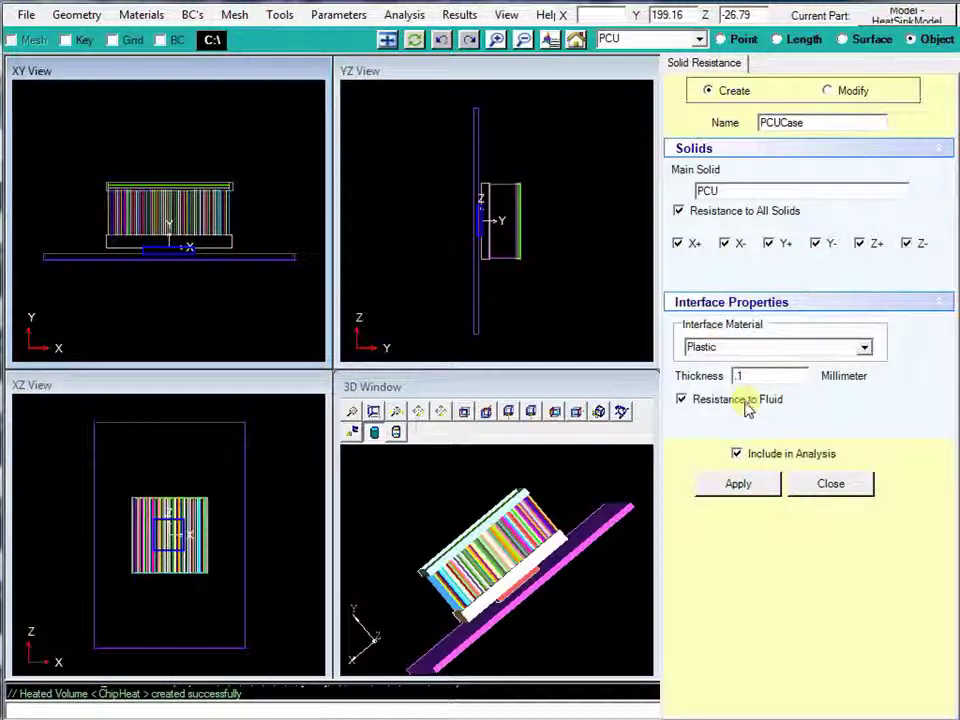
click(750, 486)
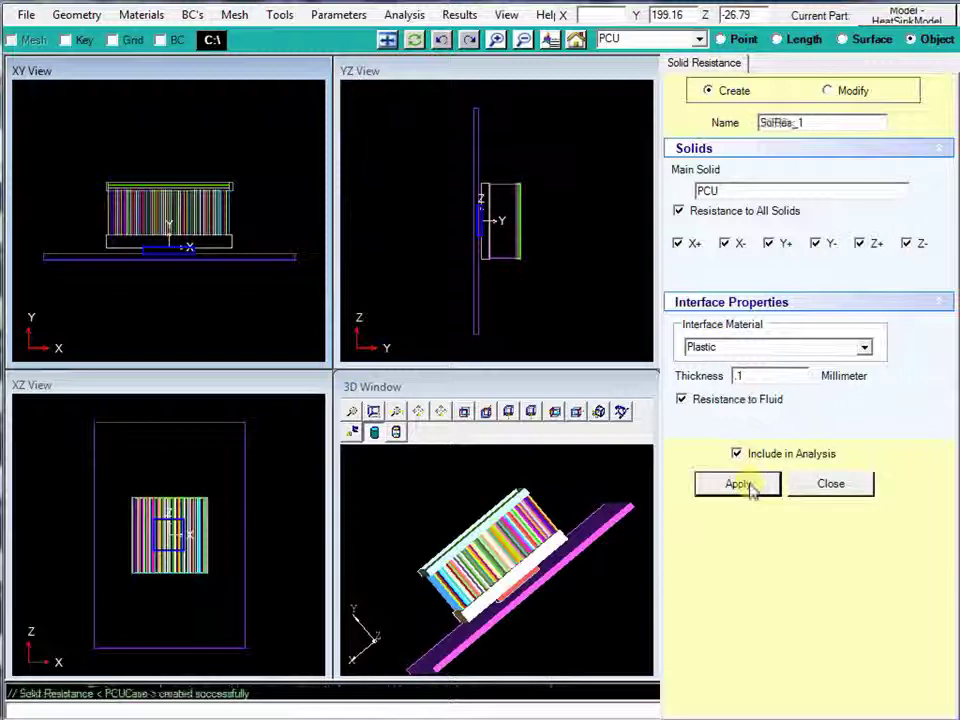
click(820, 486)
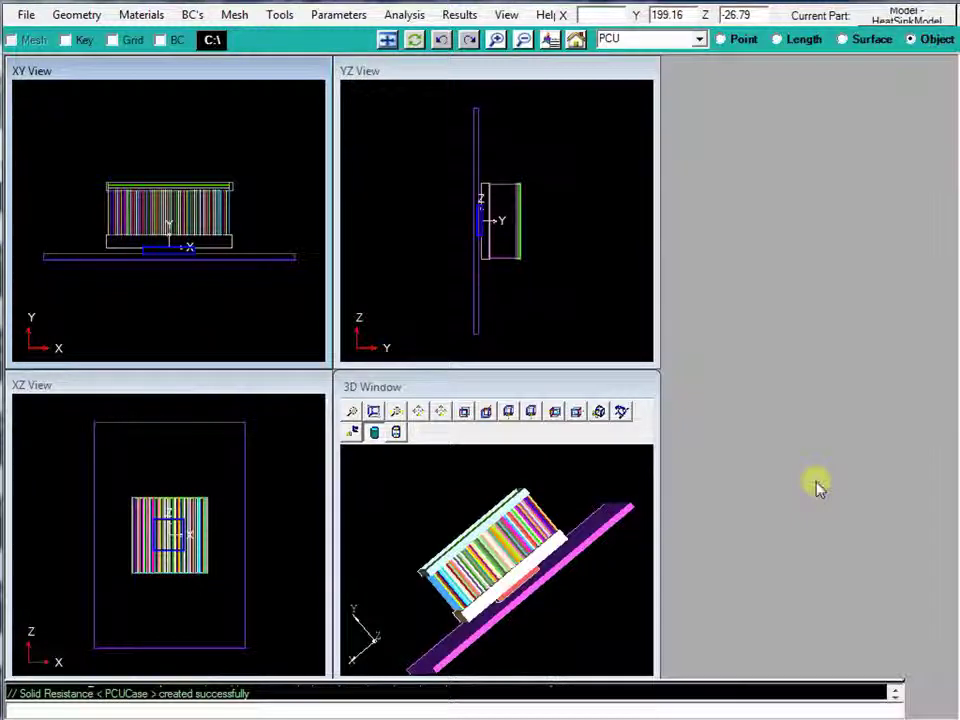
Start a fan on the Fan block with curve points 0 m³/s at 11 Pa and 0.012 m³/s at 0 Pa
click(190, 14)
click(232, 158)
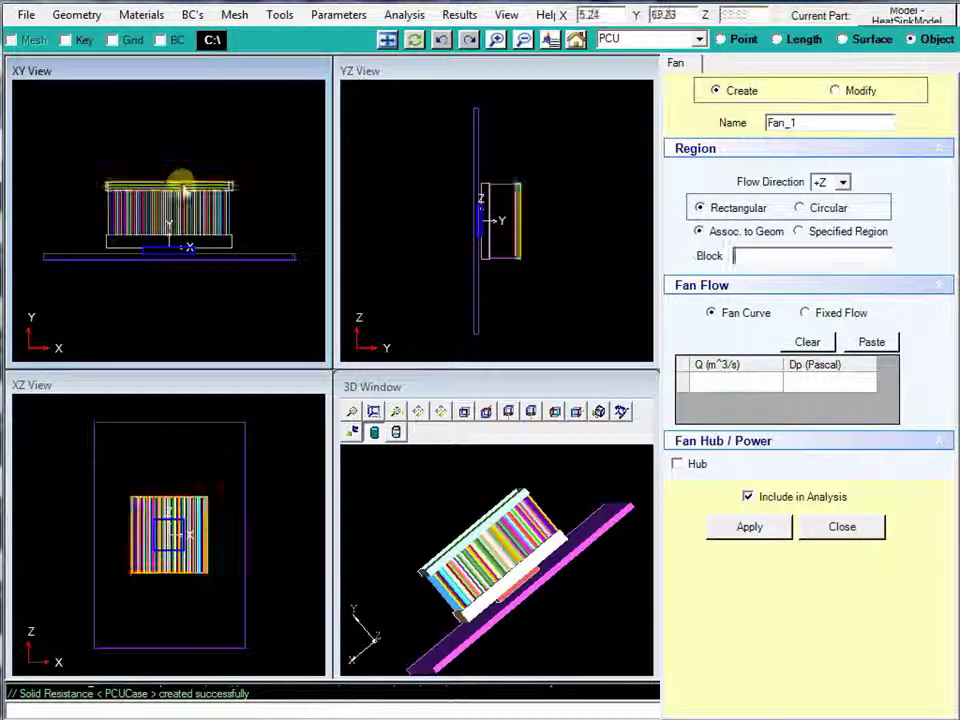
click(190, 193)
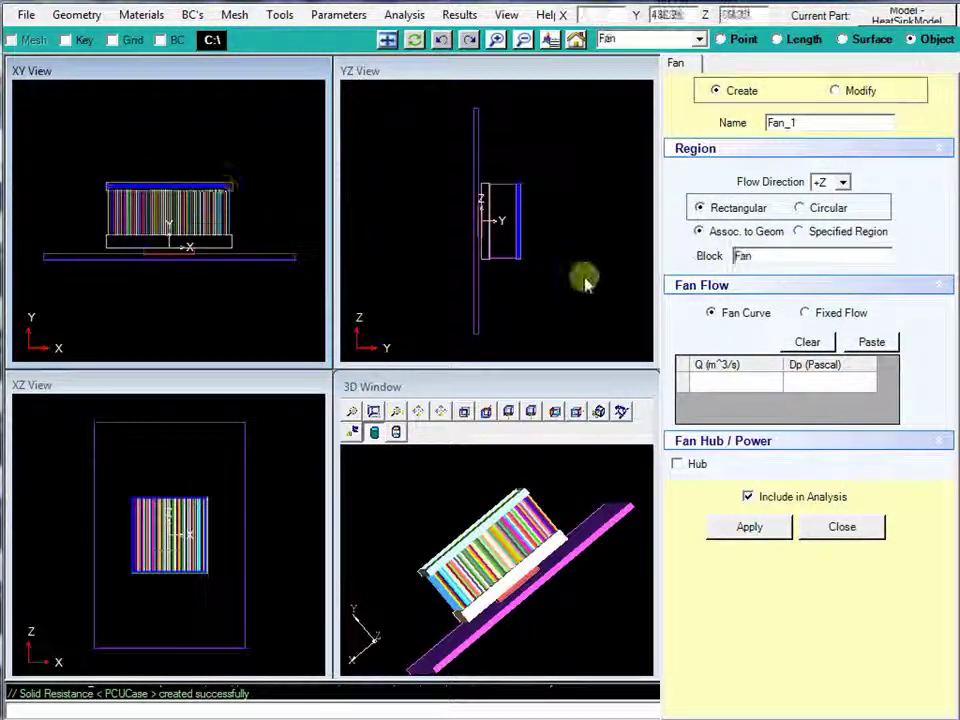
click(745, 390)
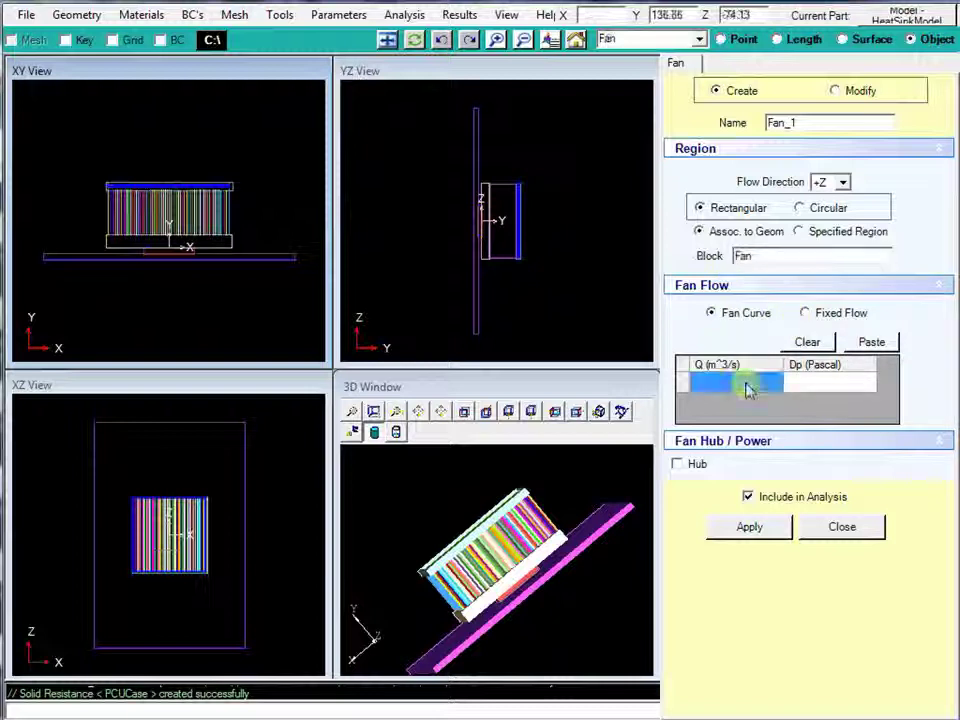
text(0)
click(795, 386)
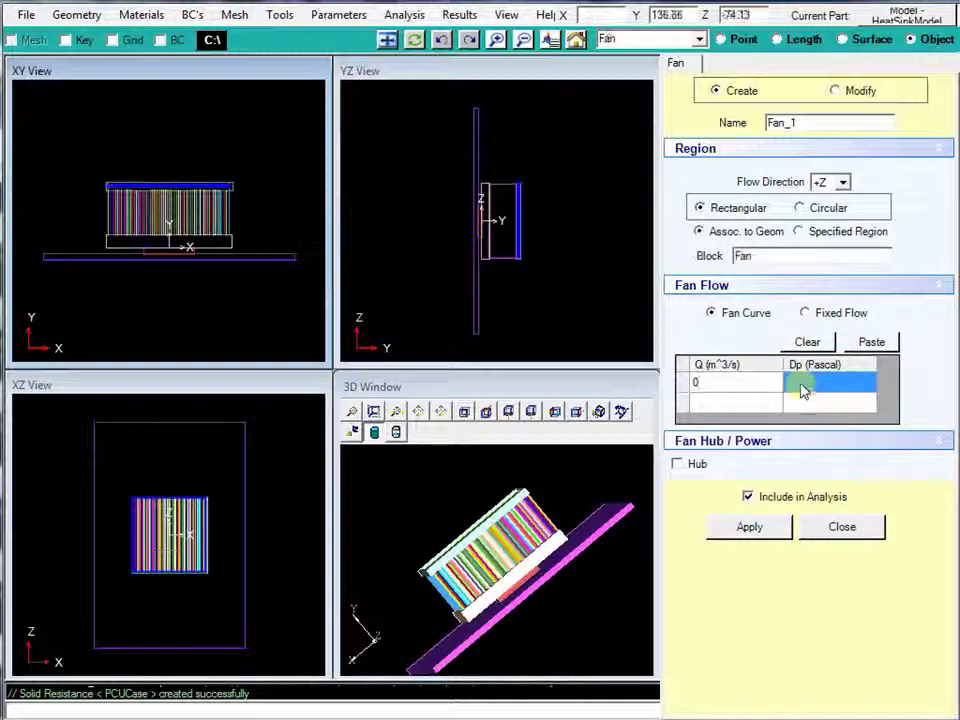
text(11)
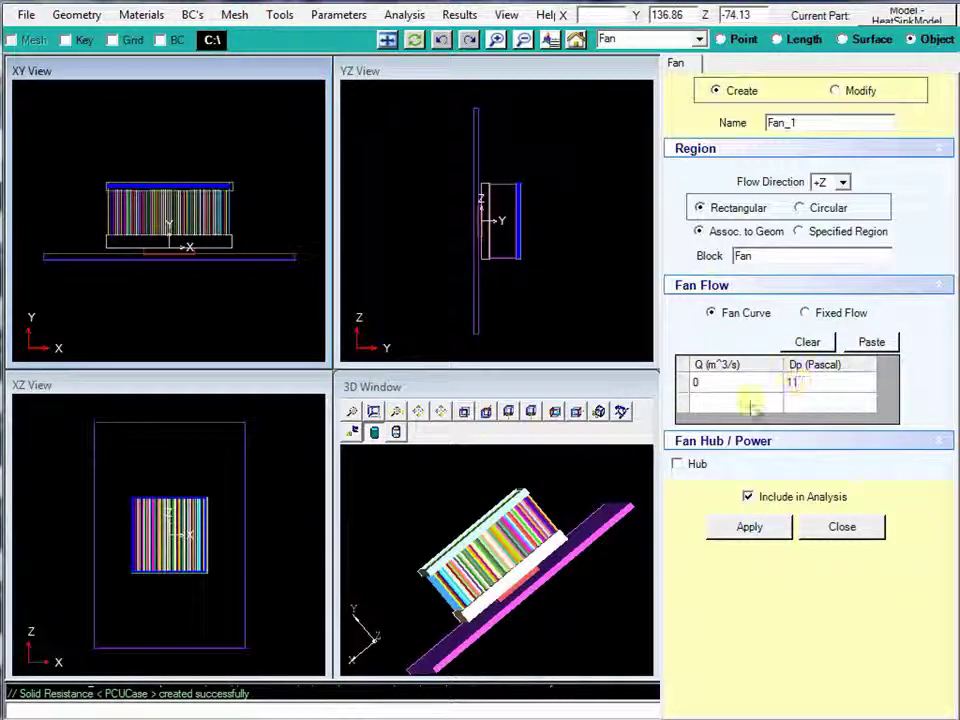
click(745, 405)
text(0.01)
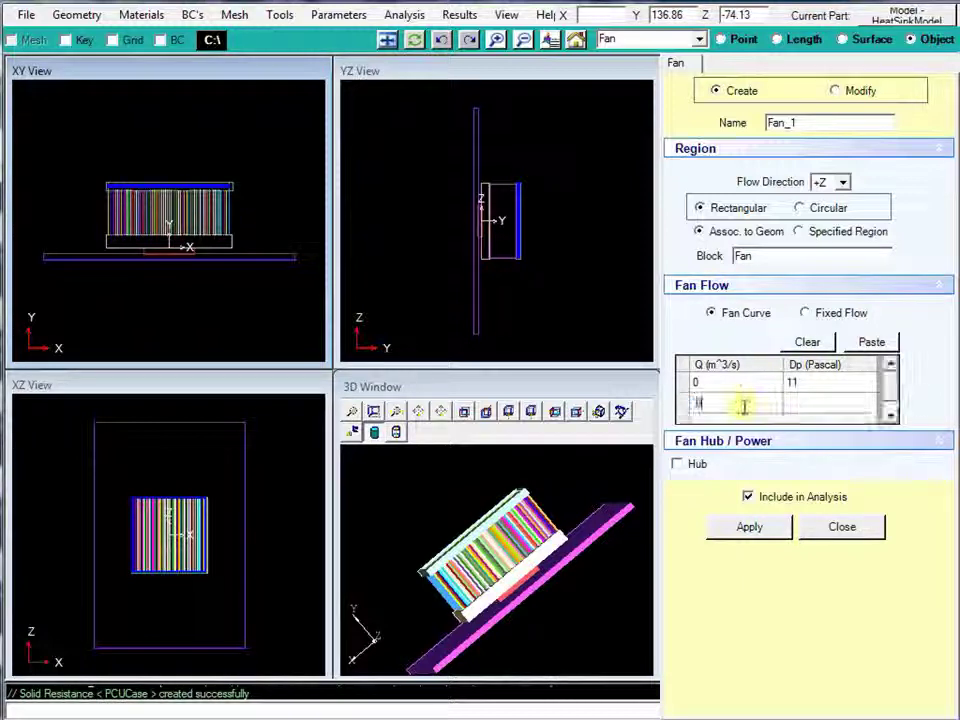
click(806, 406)
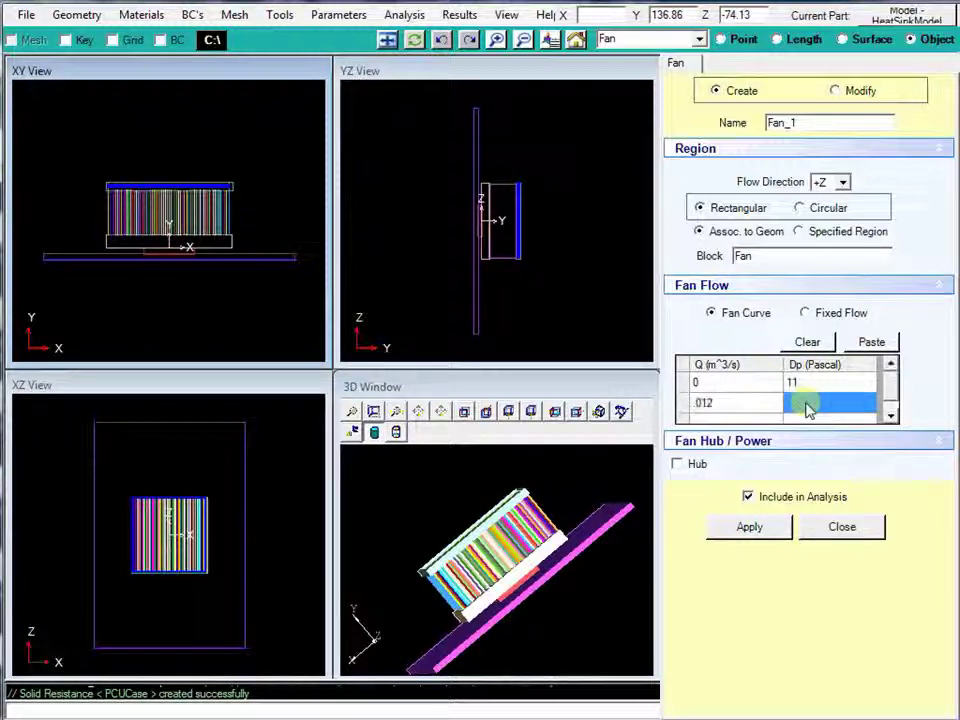
text(0)
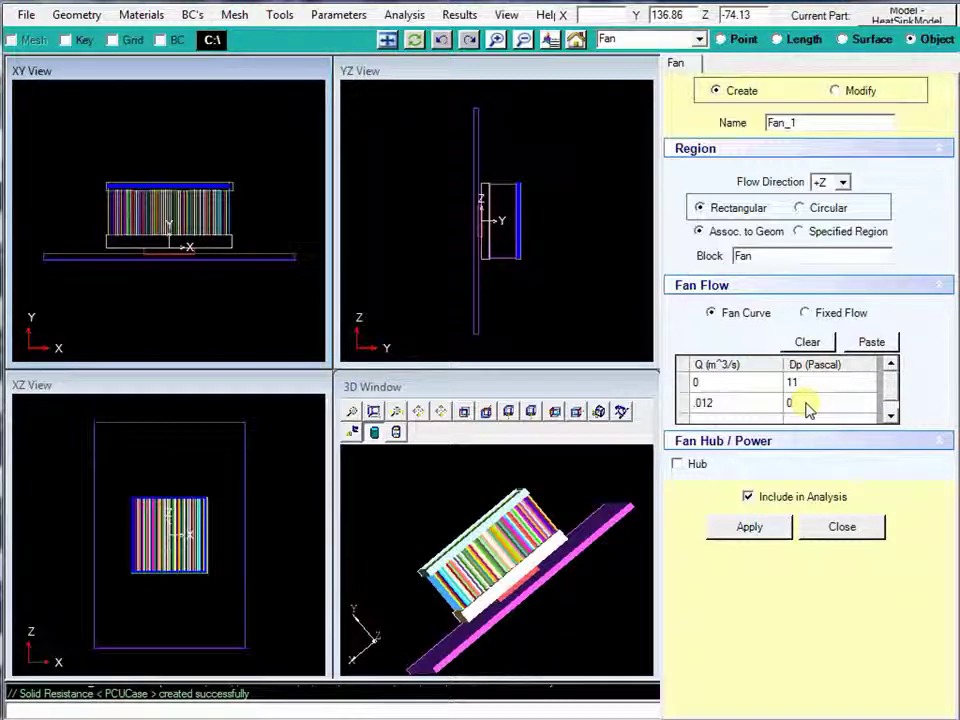
Make the fan circular, 90 mm diameter, centred at 0, with a 20 mm hub, and create it
click(808, 207)
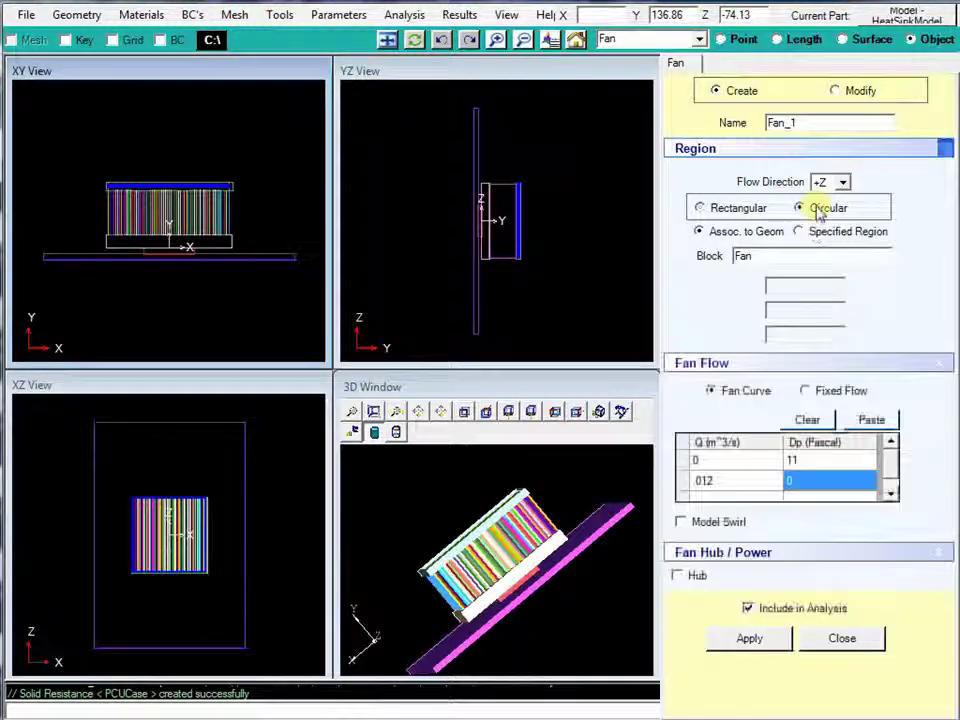
click(799, 286)
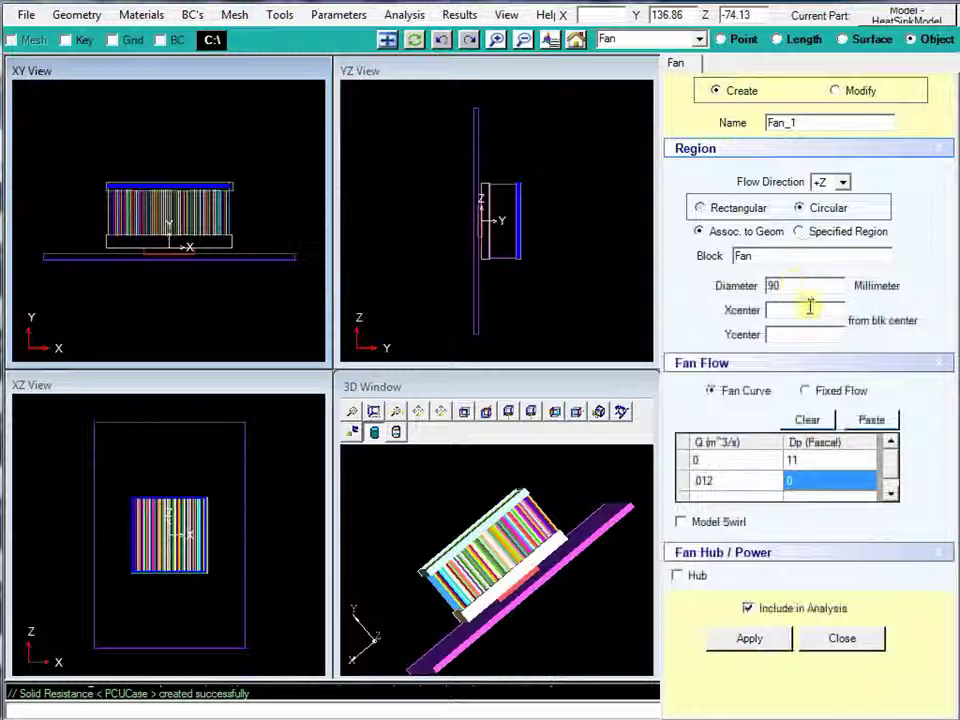
click(810, 309)
text(0)
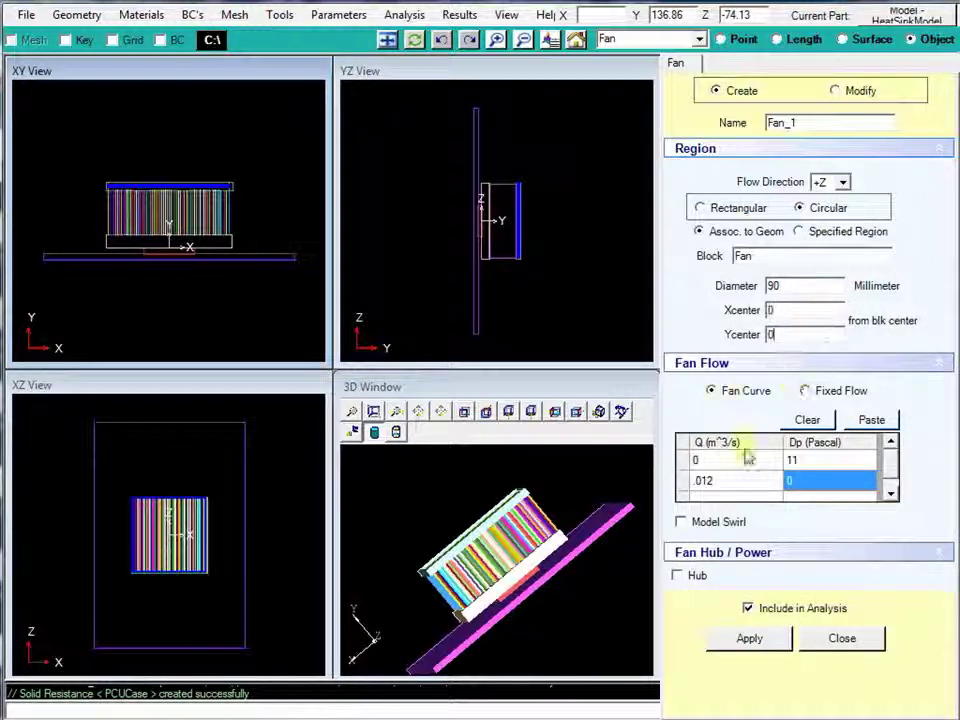
click(696, 575)
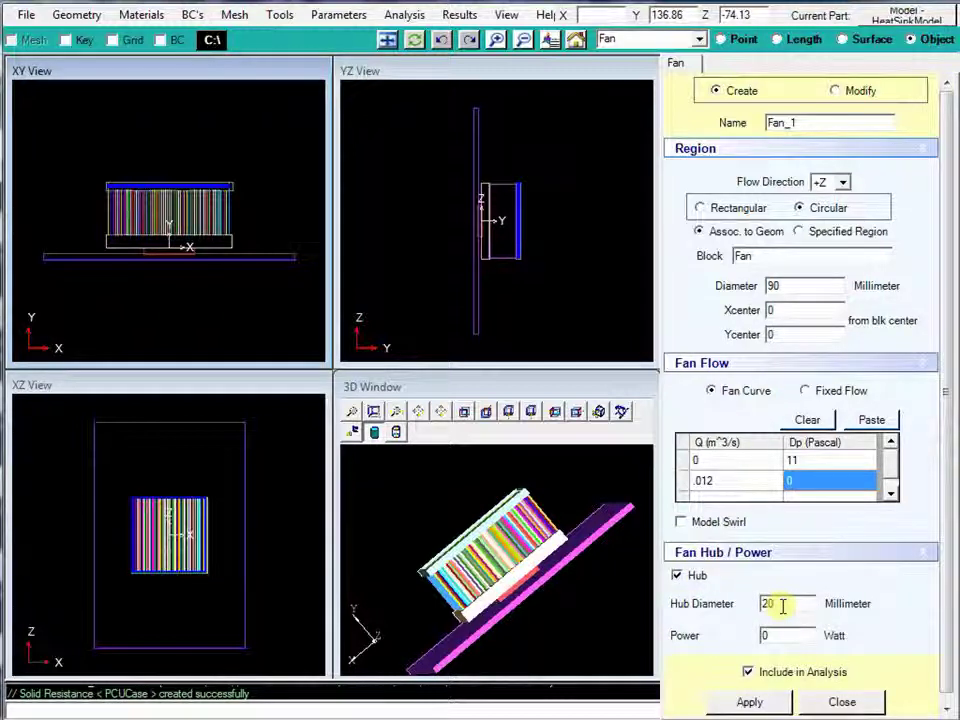
click(749, 702)
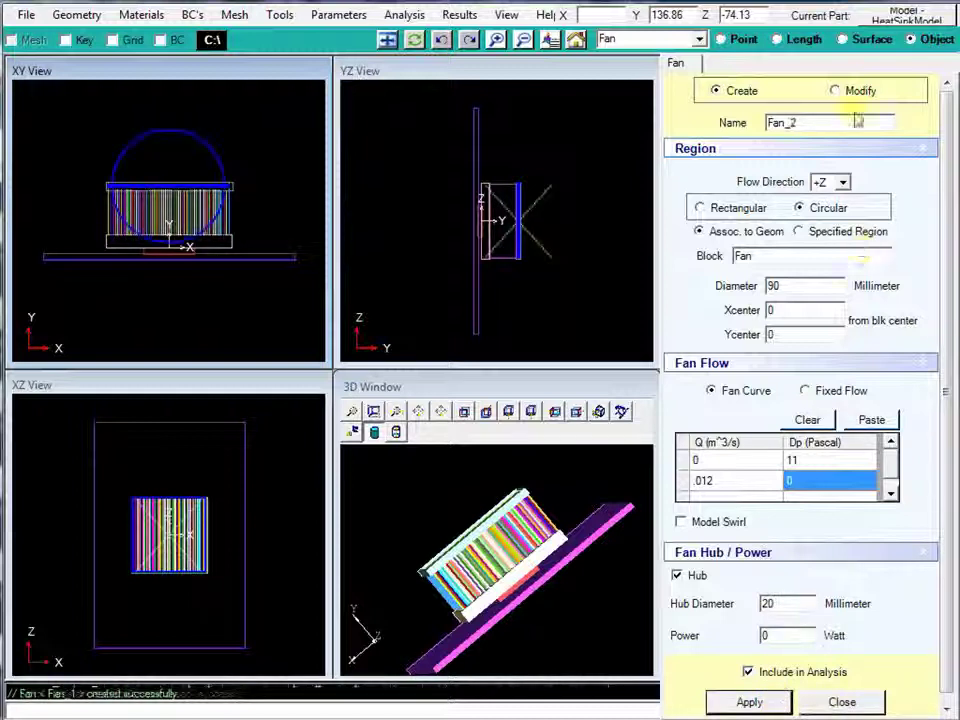
Change Fan_1's flow direction to -Y and apply the region change
click(838, 92)
click(846, 120)
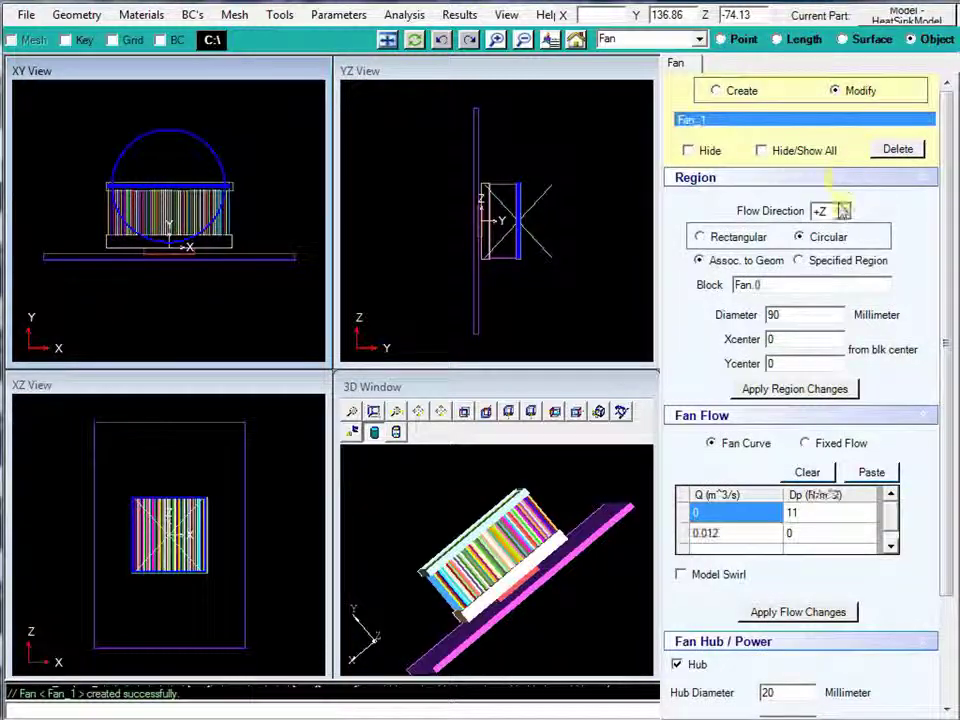
click(843, 211)
click(840, 244)
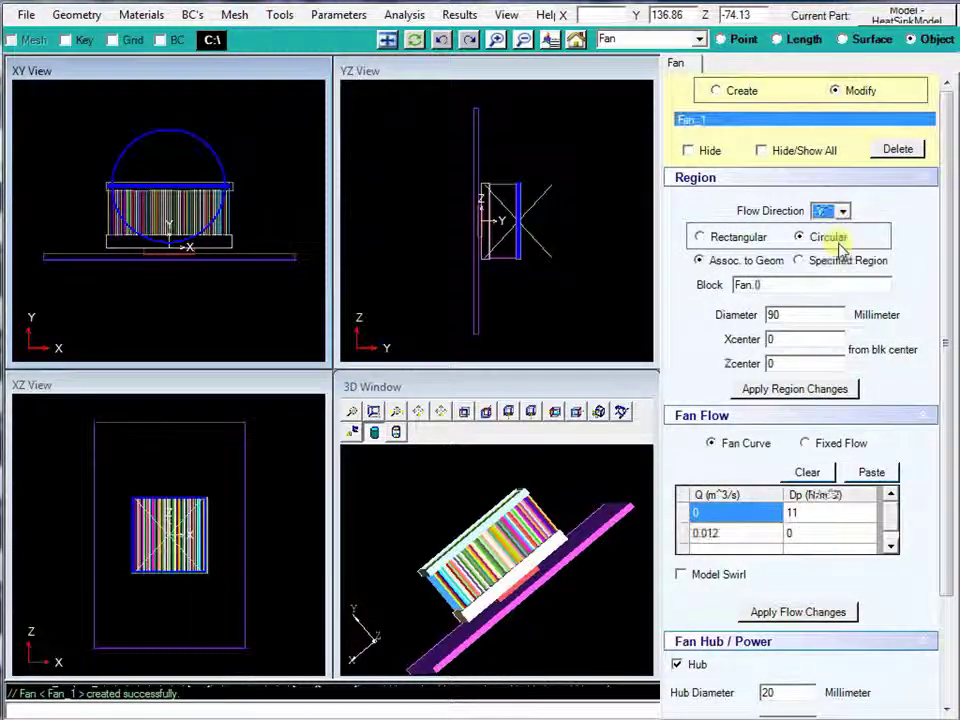
click(803, 390)
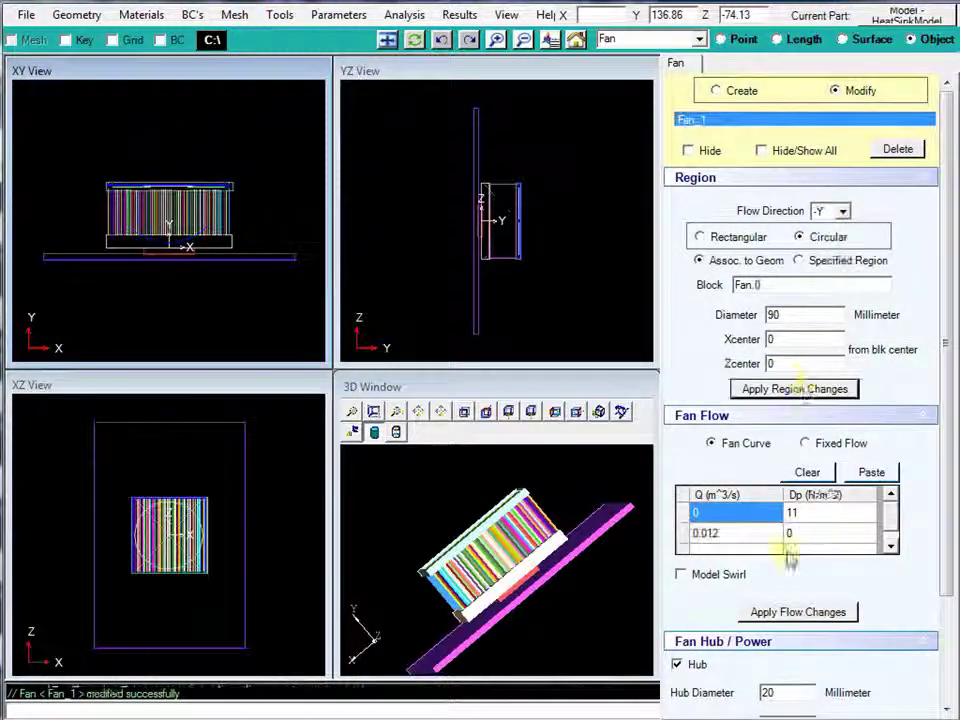
Close the fan settings and open the user-defined material editor
drag(945, 510, 949, 643)
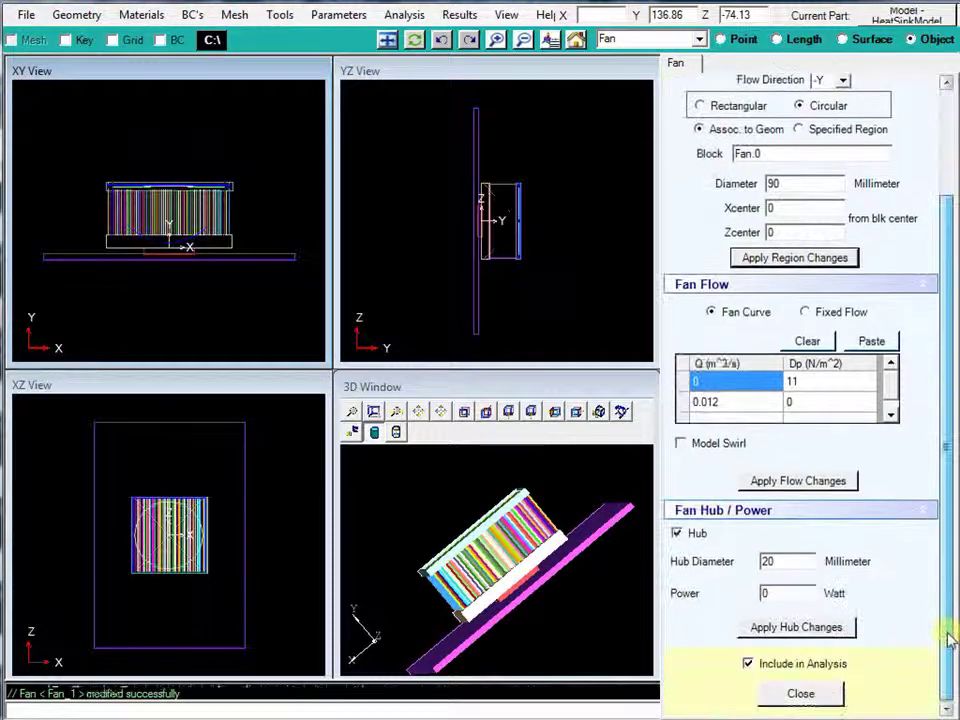
click(805, 690)
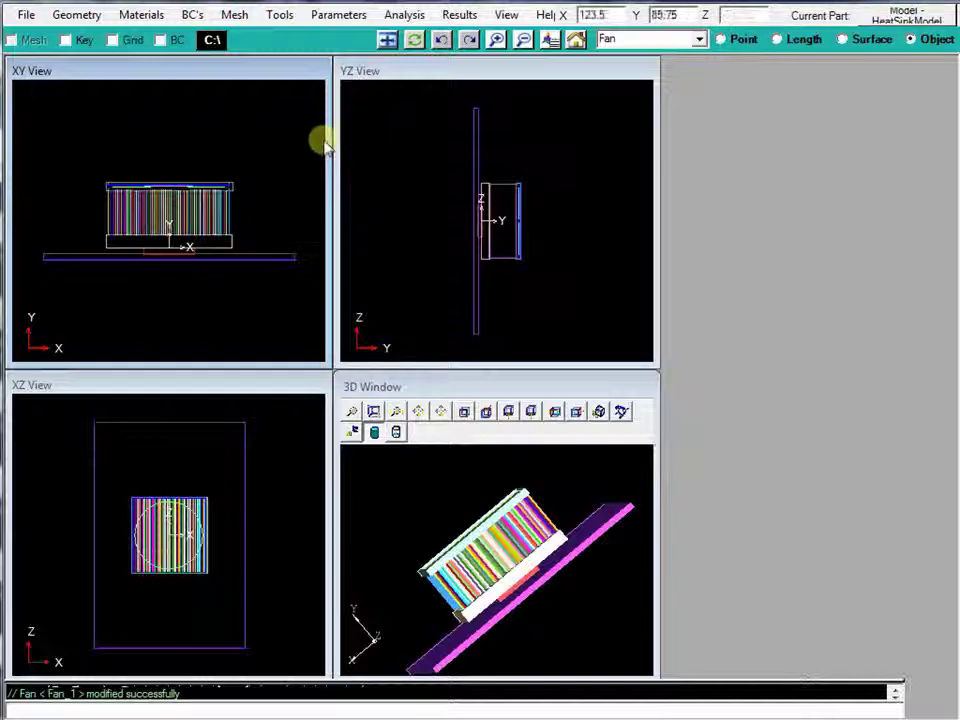
click(139, 15)
click(172, 60)
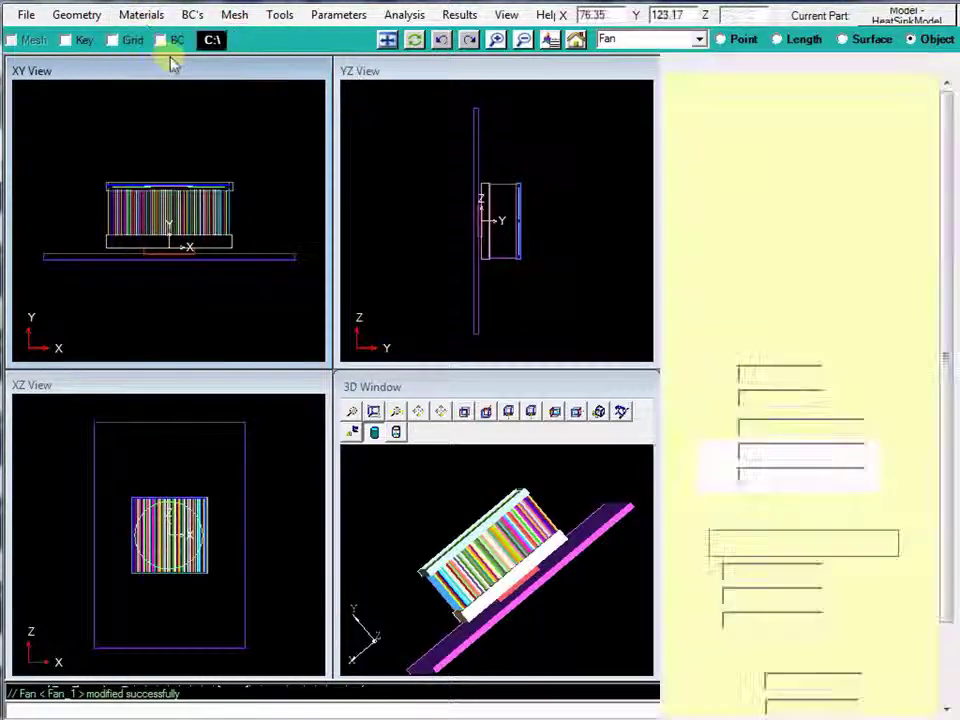
Make the PCB material orthotropic (Kx 18, Ky 0.324, Kz 18 W/m-K) and save it
click(904, 156)
click(879, 197)
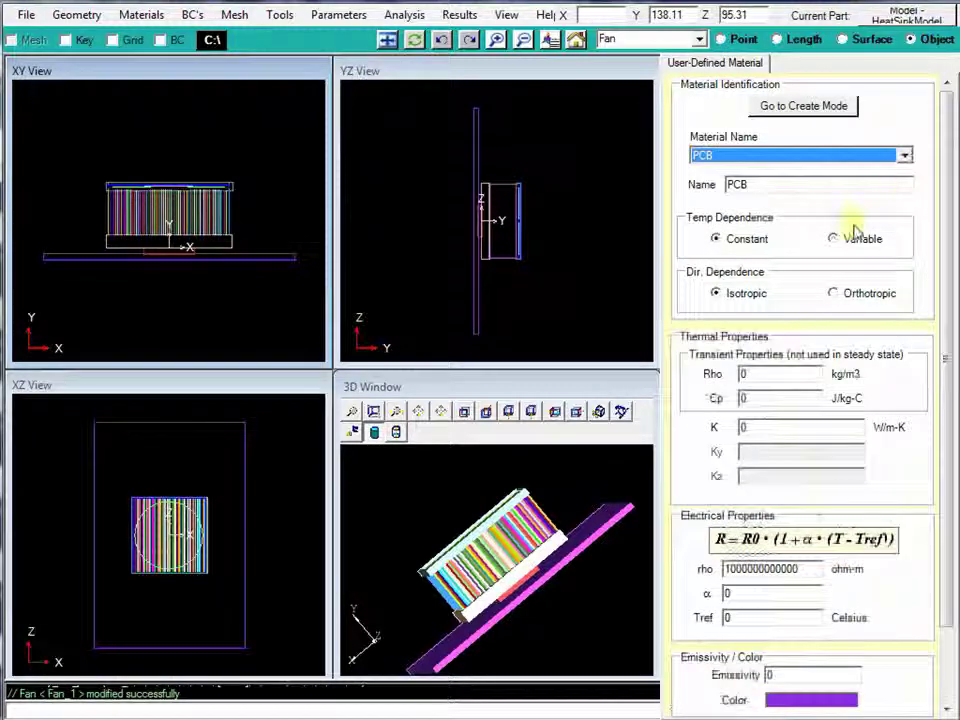
click(834, 293)
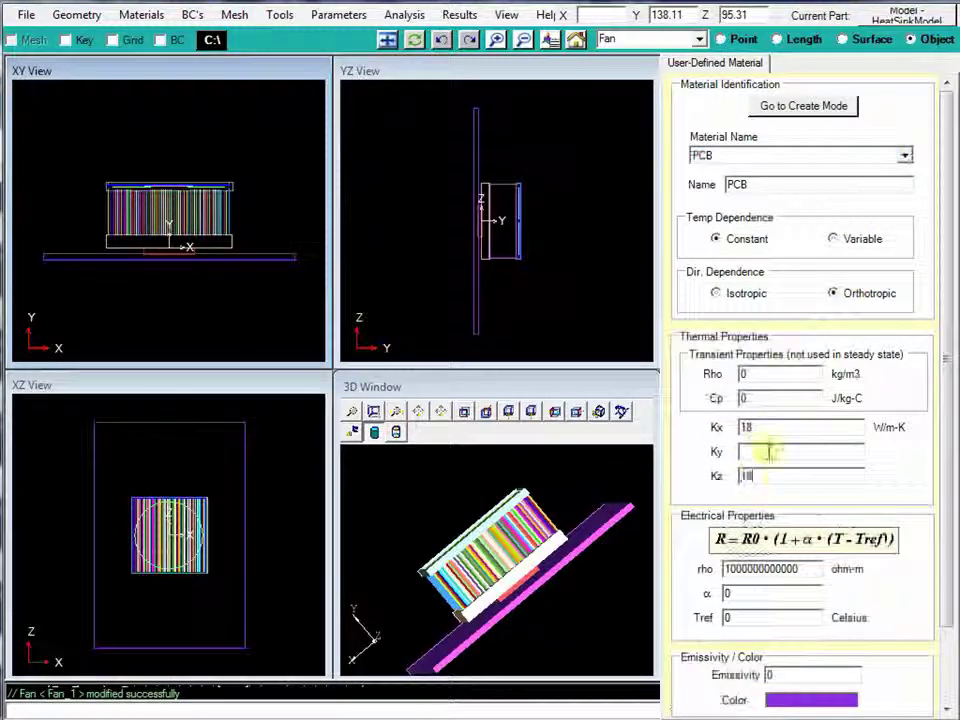
click(766, 451)
text(18)
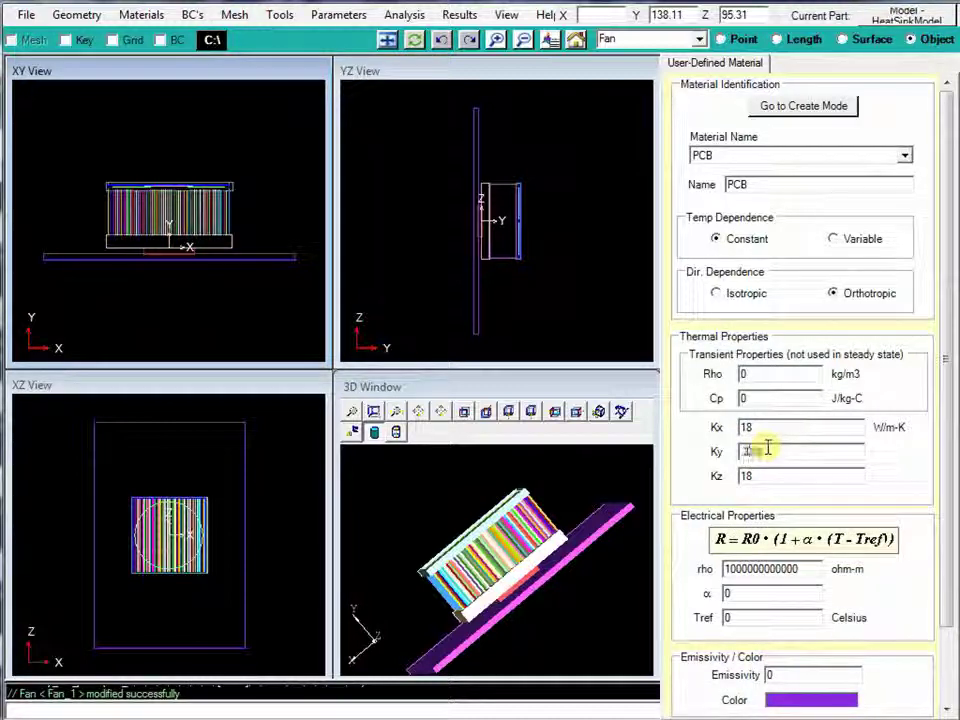
text(.324)
scroll(933, 548, down, 2)
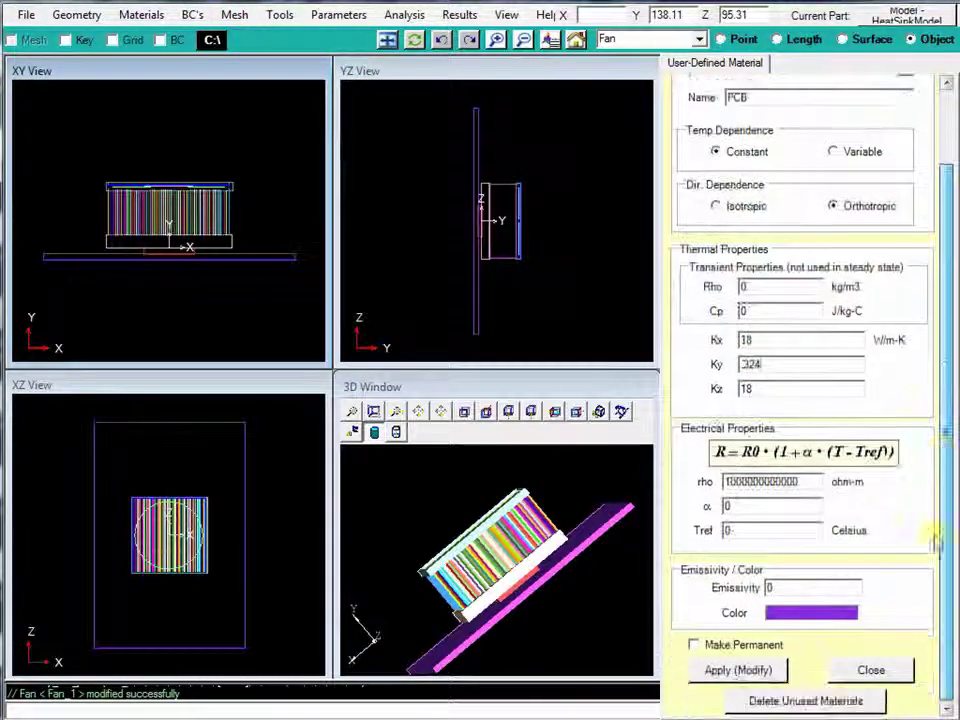
click(740, 669)
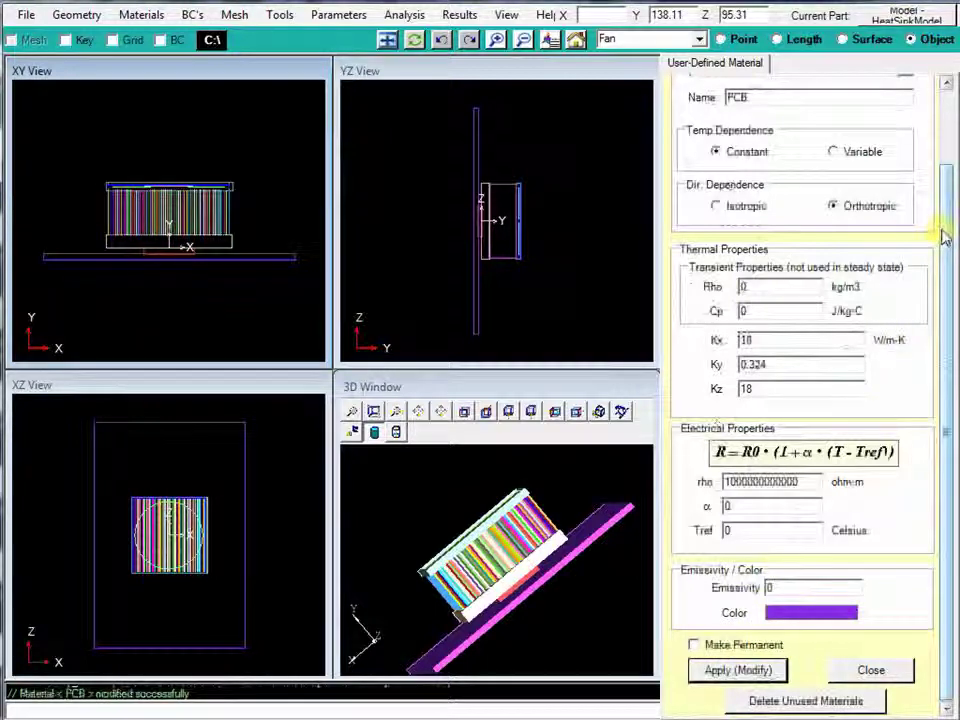
Load the PCU material, set its conductivity K to 100 W/m-K, and apply the change
drag(944, 236, 945, 143)
click(904, 155)
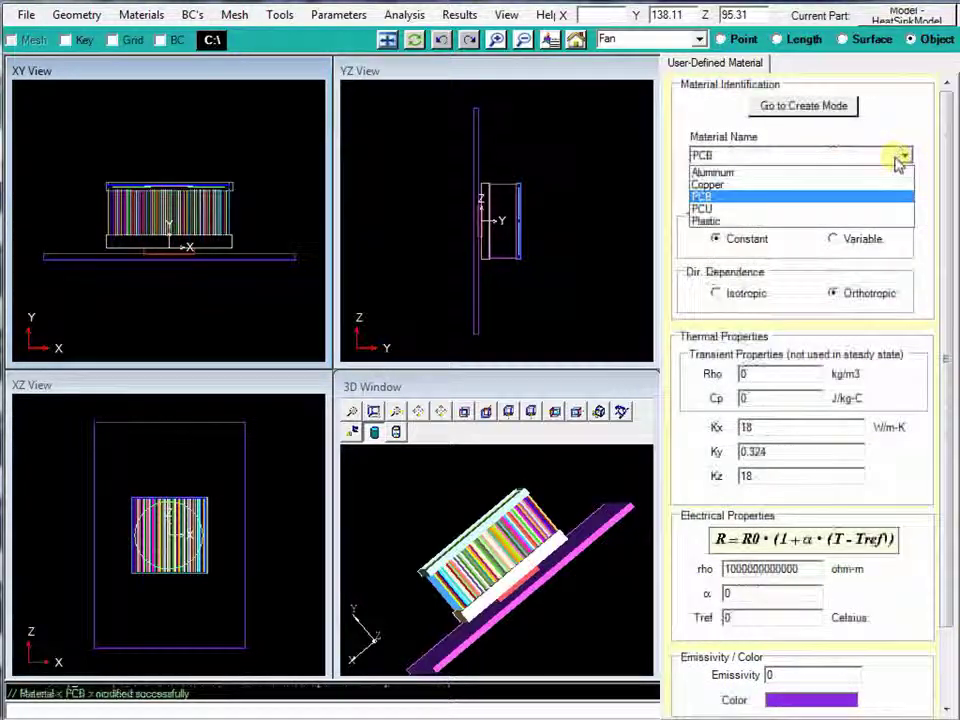
click(885, 208)
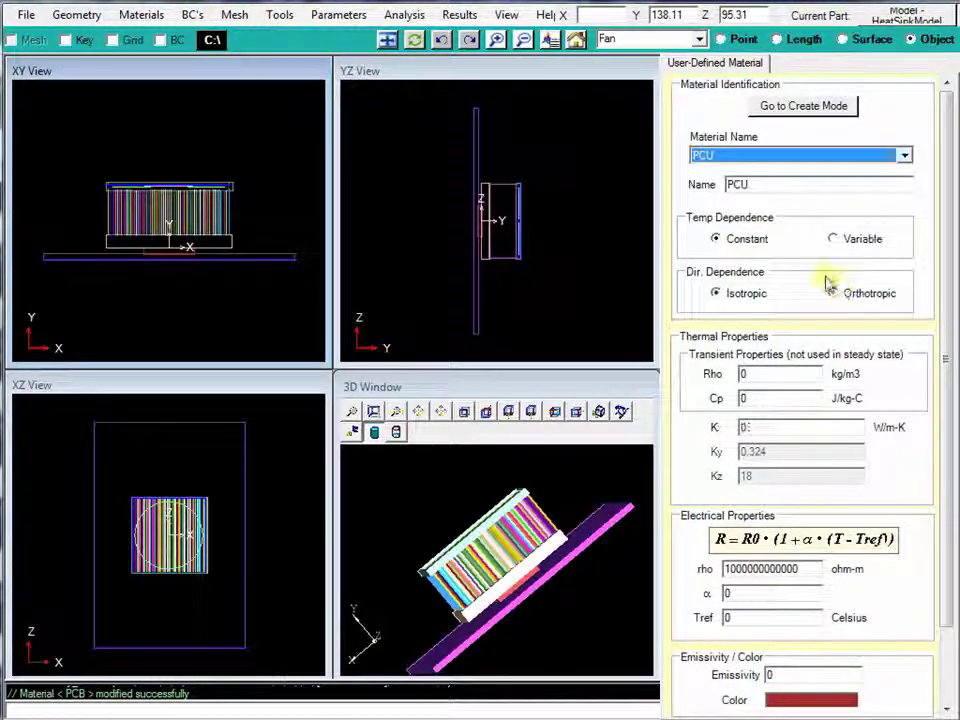
click(813, 427)
text(100)
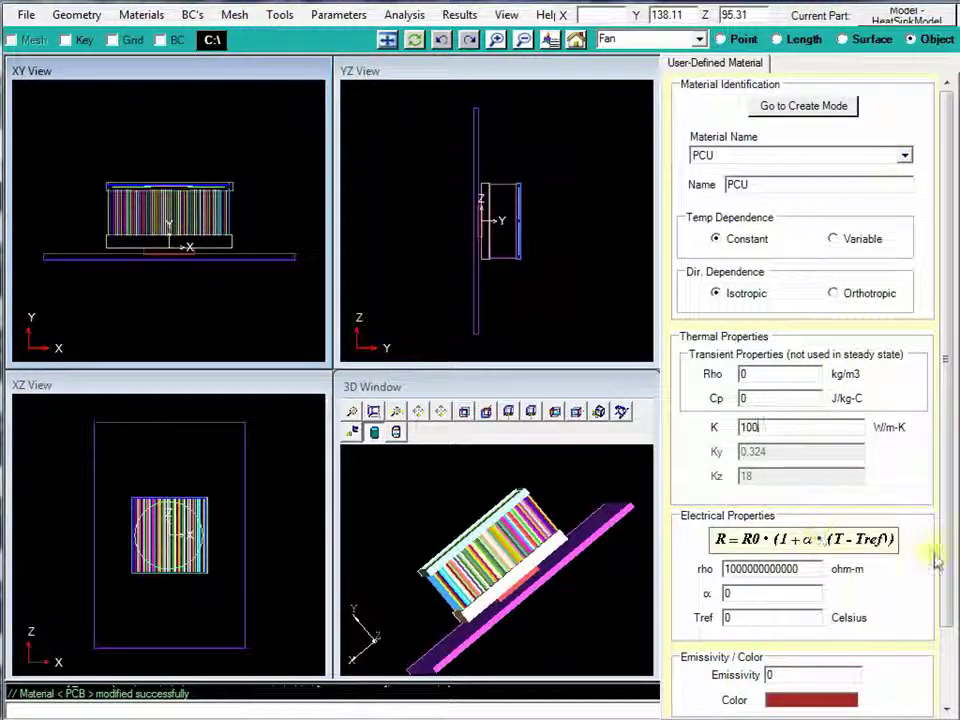
drag(940, 560, 943, 707)
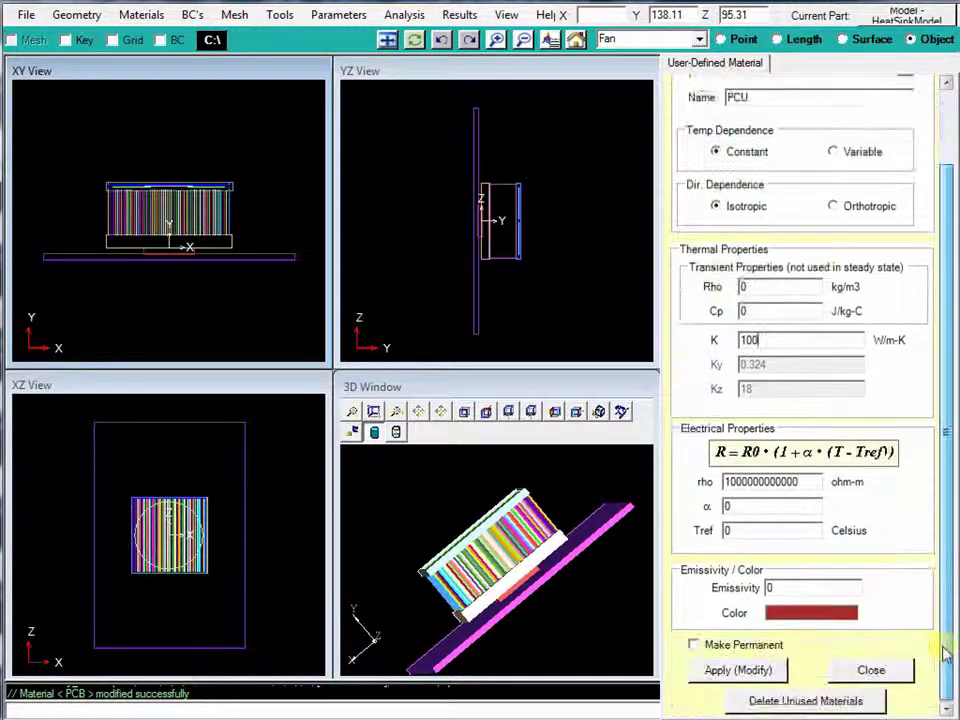
click(745, 670)
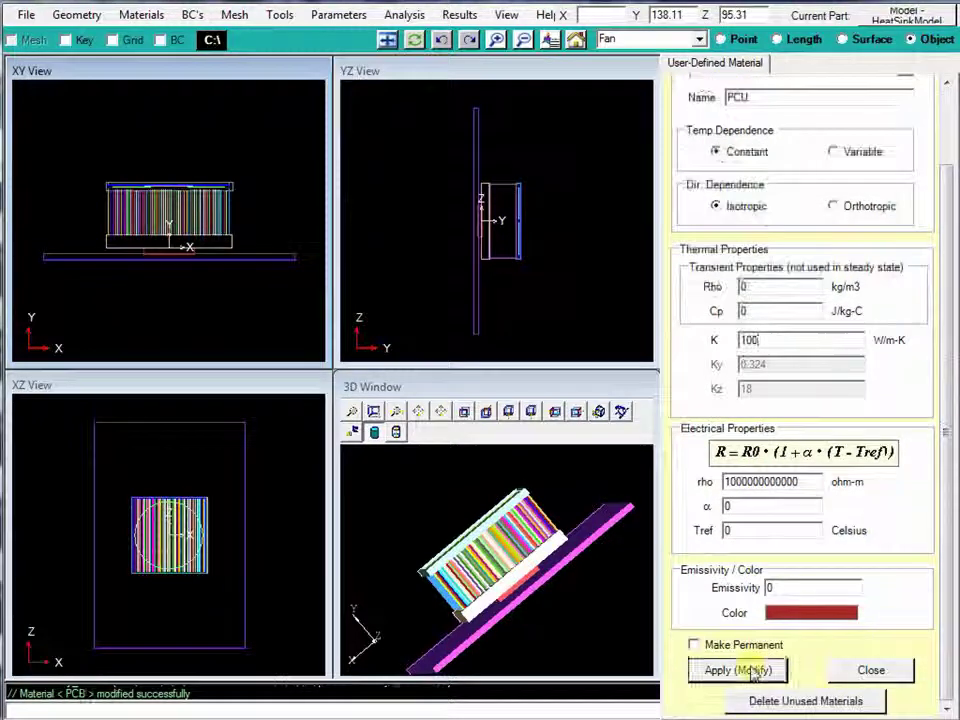
Close the material editor and bring up the Analysis Run job settings
click(862, 673)
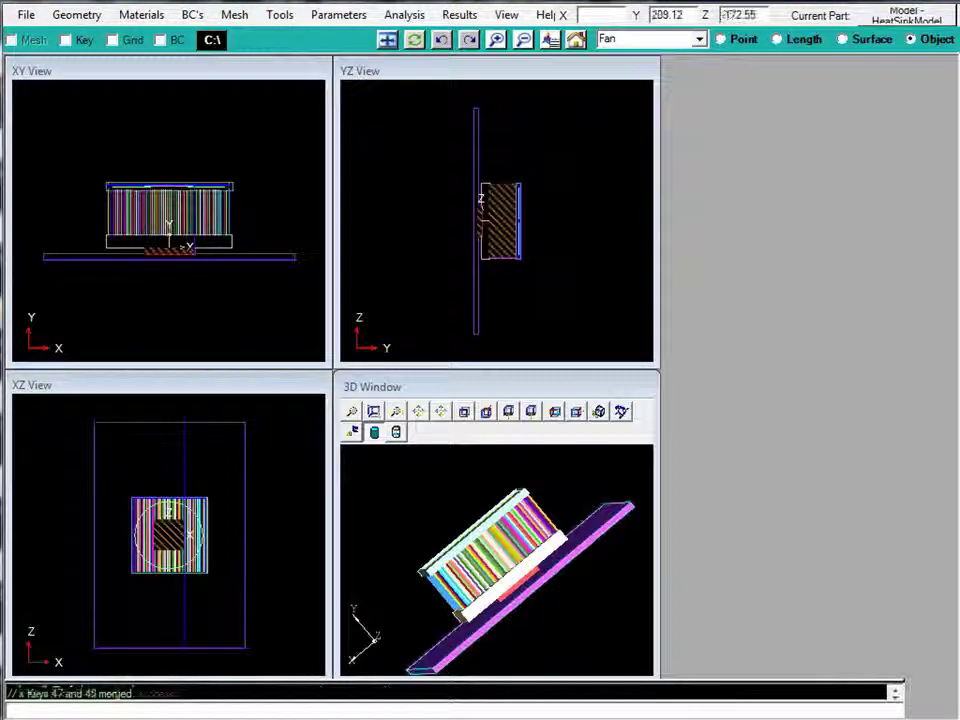
click(419, 17)
click(418, 35)
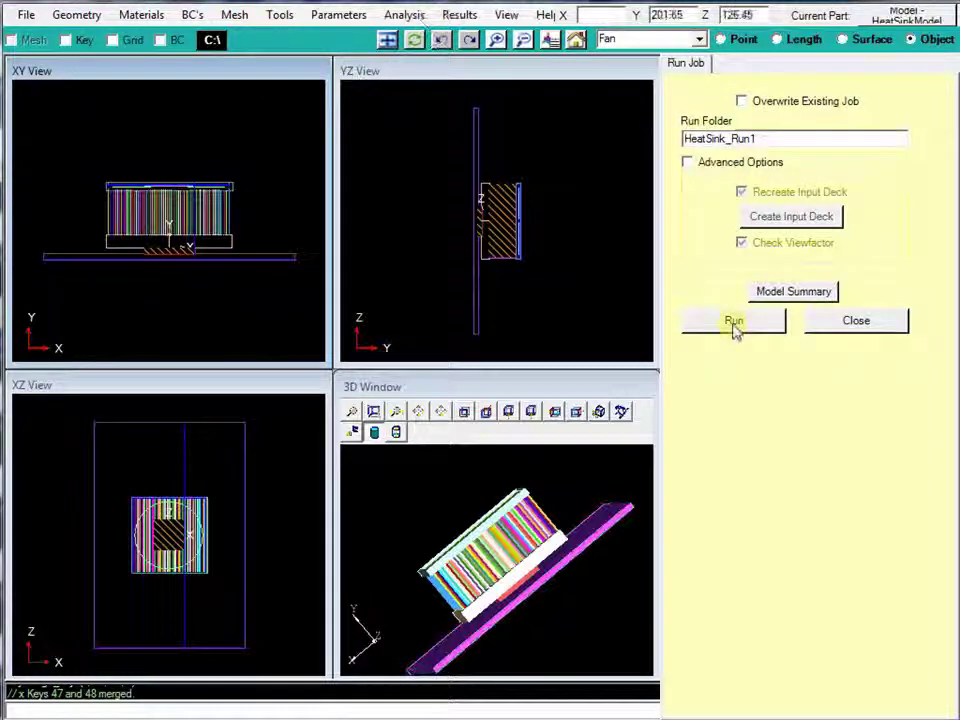
Create the 60,060-element mesh (84 × 13 × 55), inspect it, and return to Run Job settings
click(234, 16)
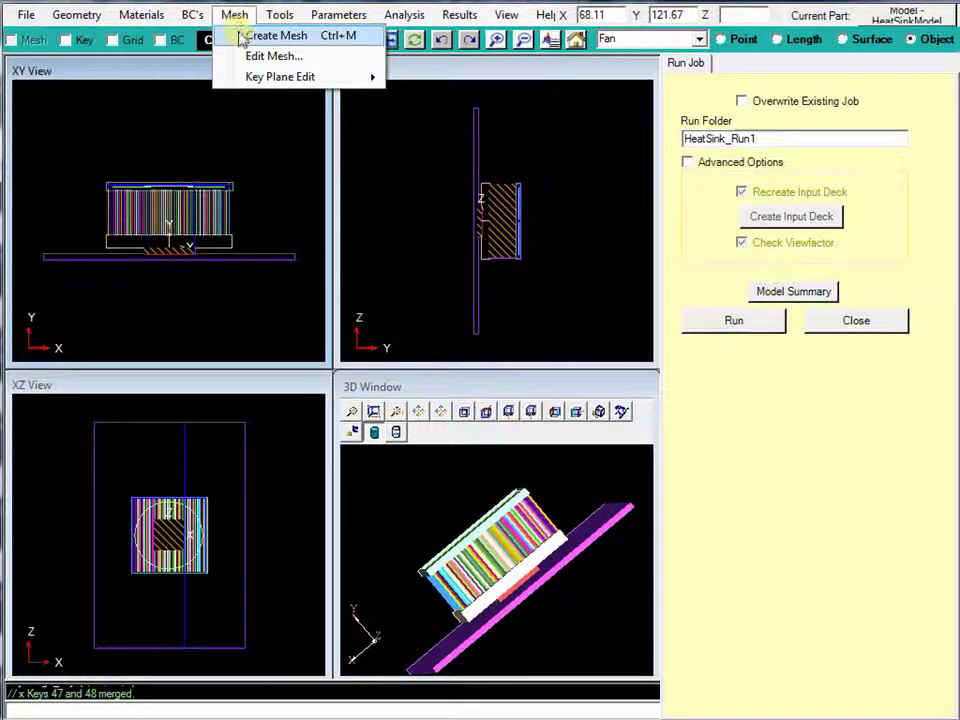
click(276, 35)
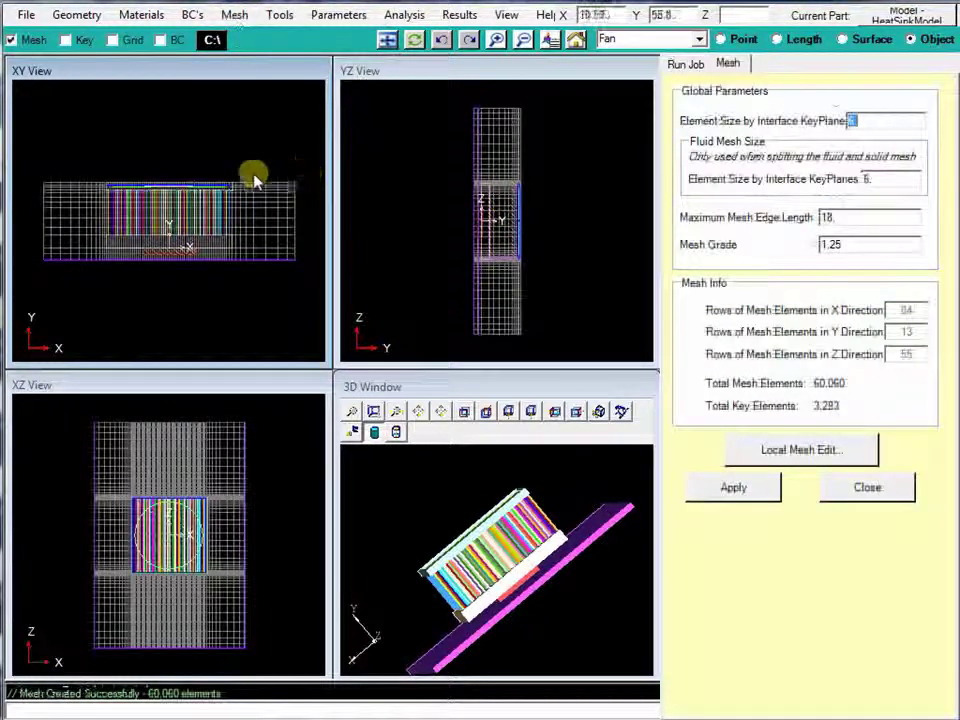
drag(208, 176, 242, 208)
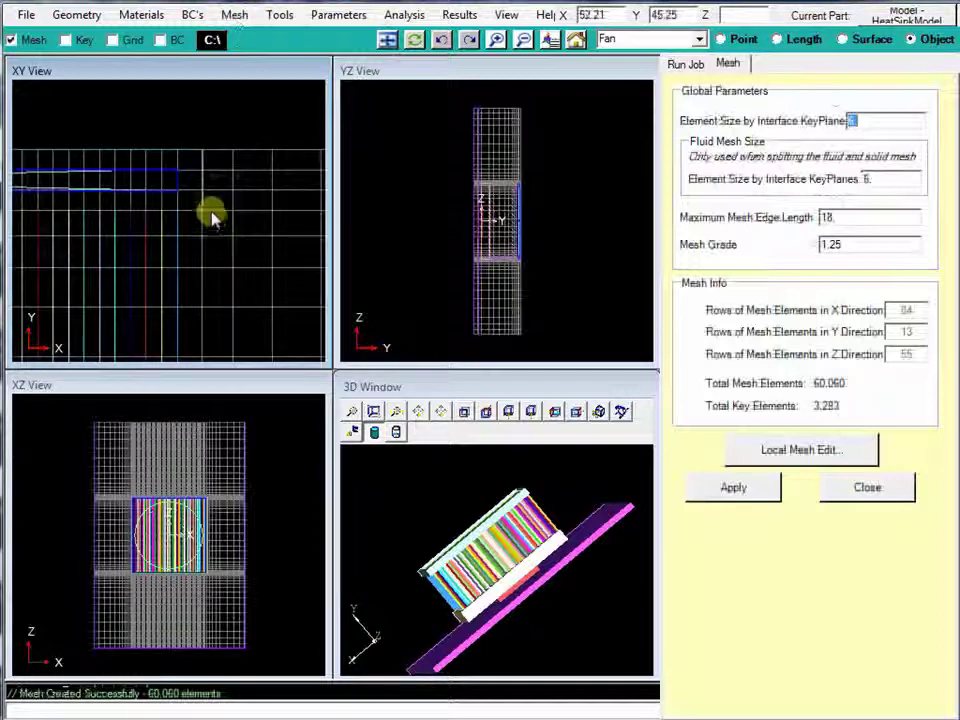
click(387, 40)
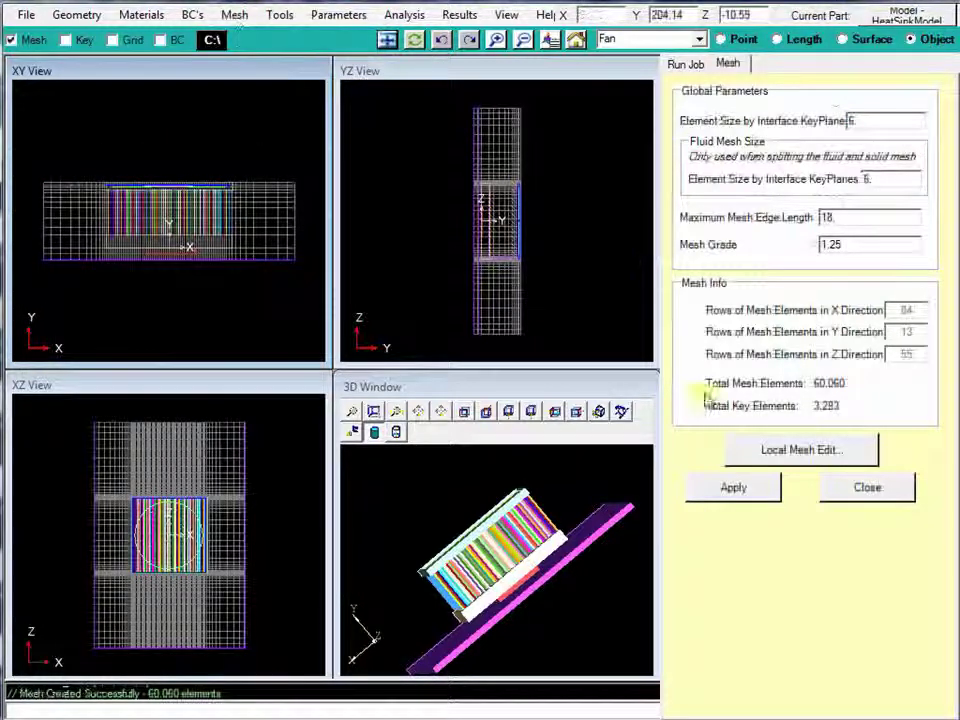
click(855, 488)
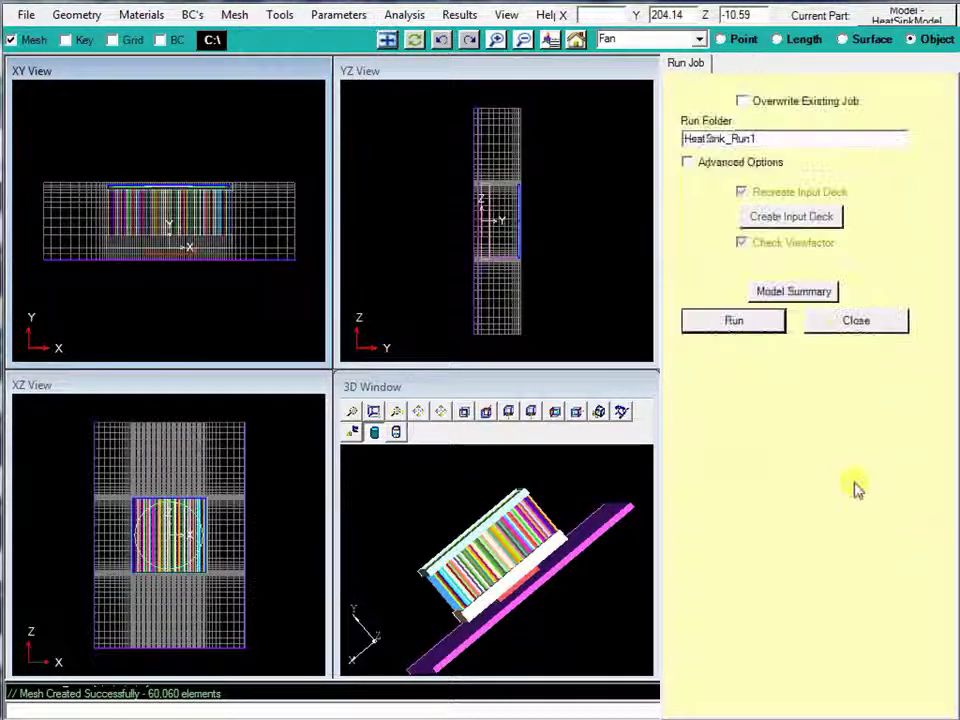
Solve HeatSink_Run1 to convergence in 8 iterations and load the 85.01–105.19 temperature results
click(735, 320)
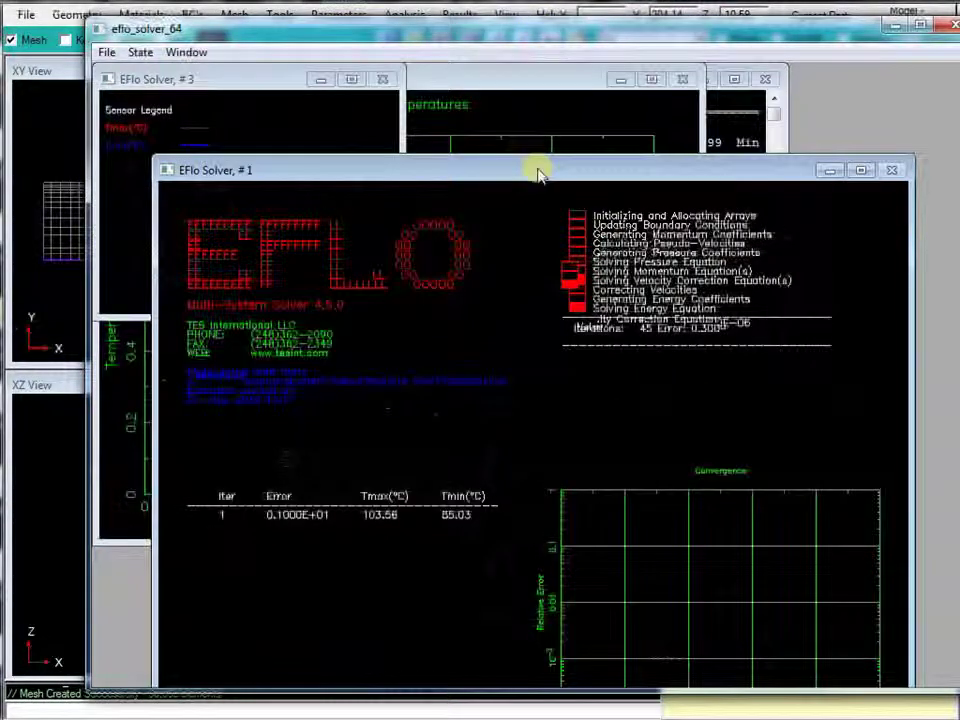
click(731, 113)
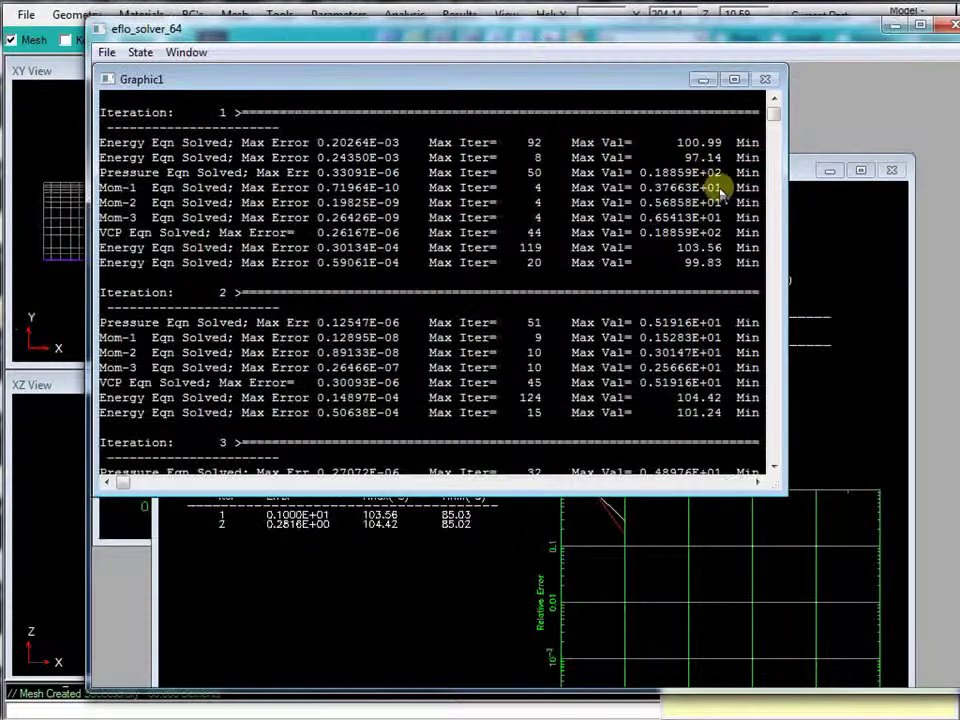
click(795, 206)
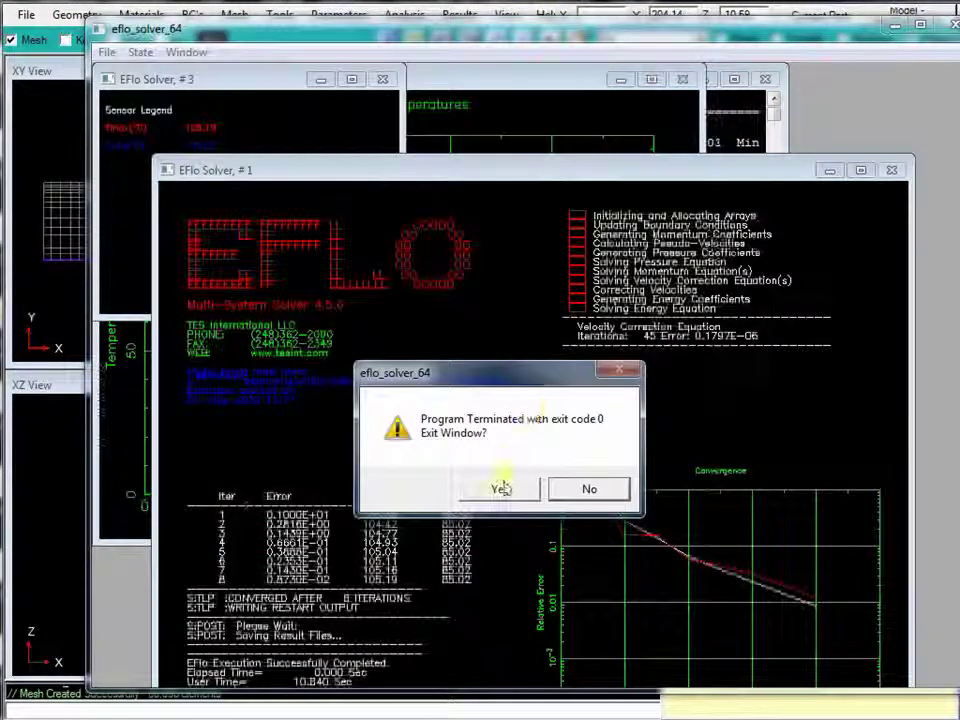
click(501, 488)
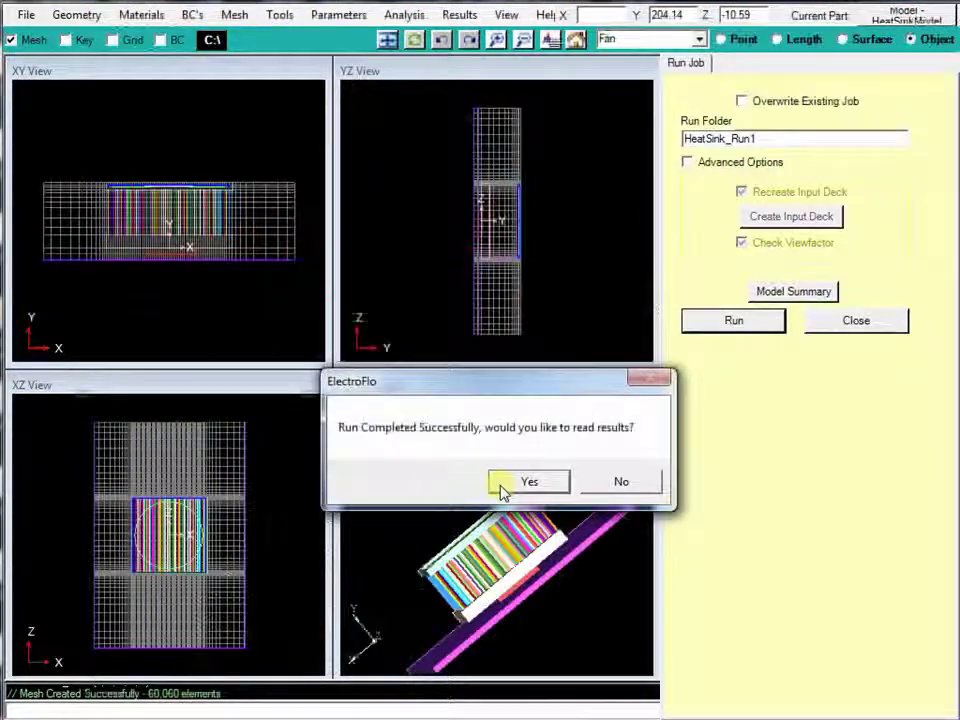
click(510, 484)
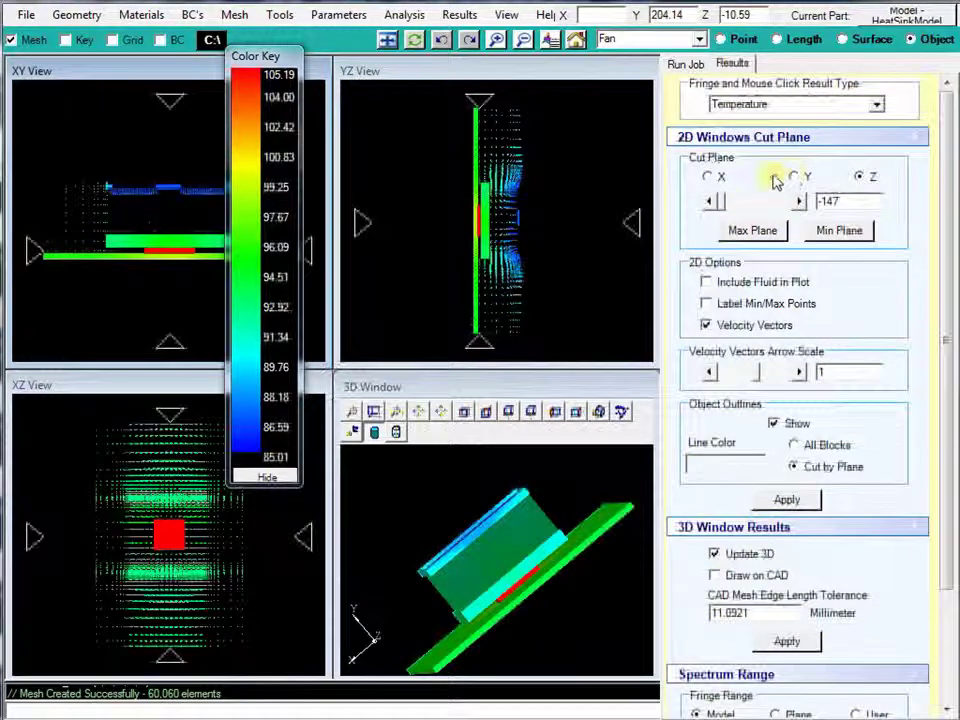
Switch to an X cut plane and step it along X to about -25
click(709, 177)
click(800, 201)
click(800, 201)
click(800, 201)
click(800, 201)
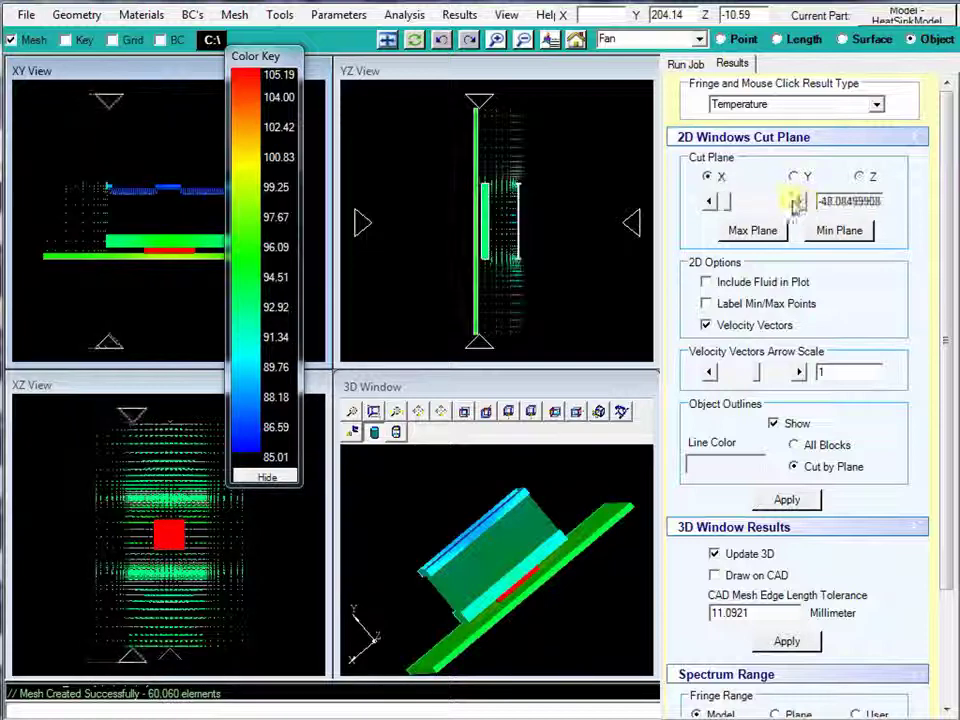
click(798, 201)
click(798, 201)
click(798, 201)
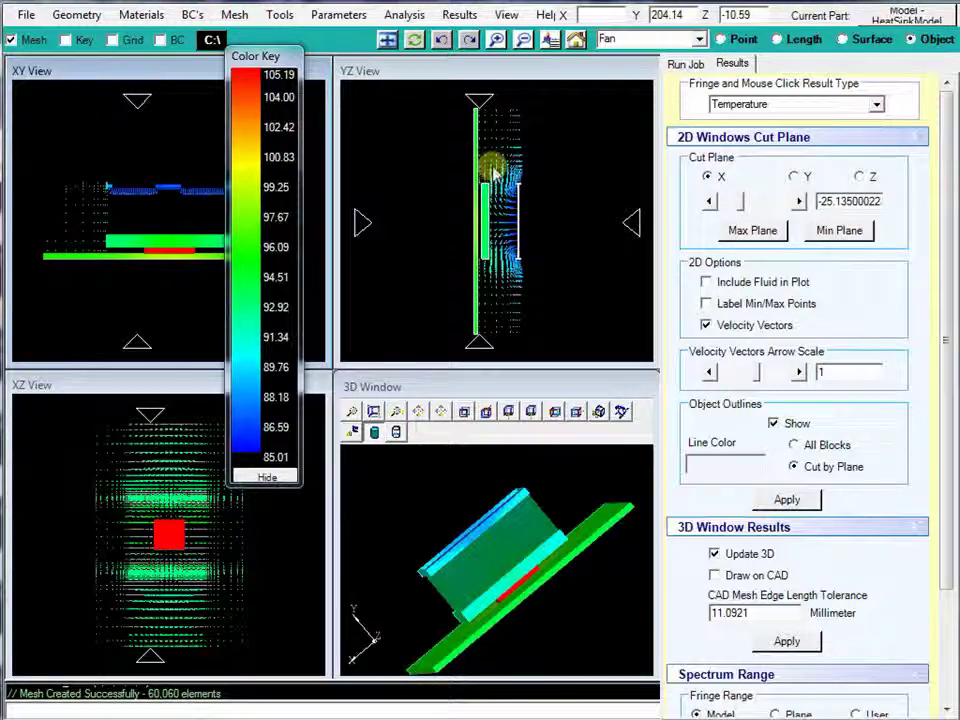
scroll(531, 204, up, 3)
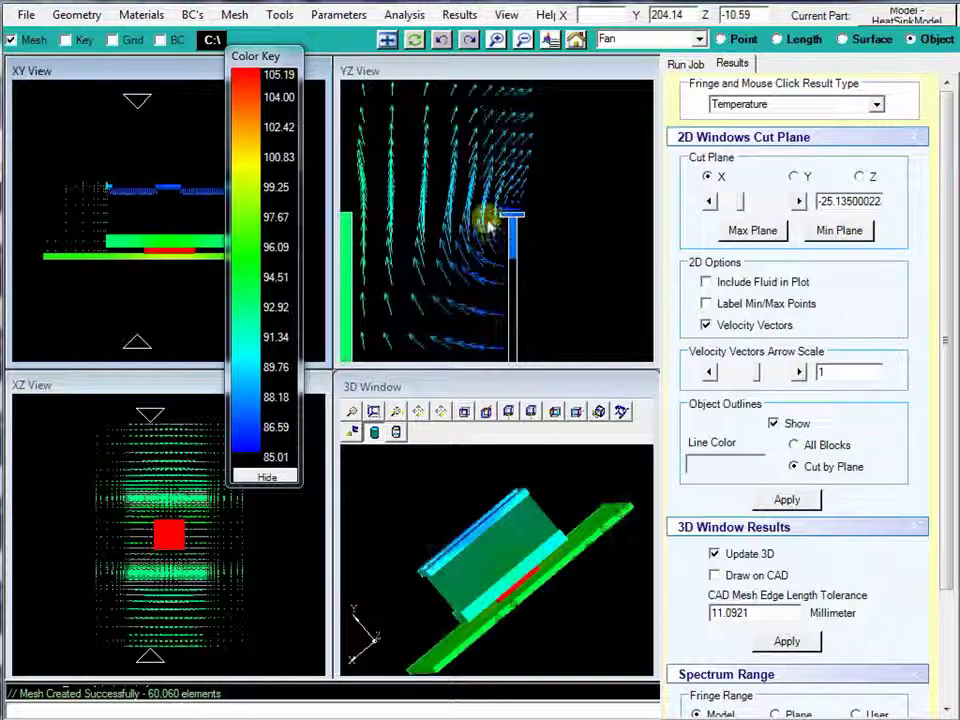
Place the X cut plane at its maximum, about 0.895, with spectrum range scaled to Plane
click(752, 231)
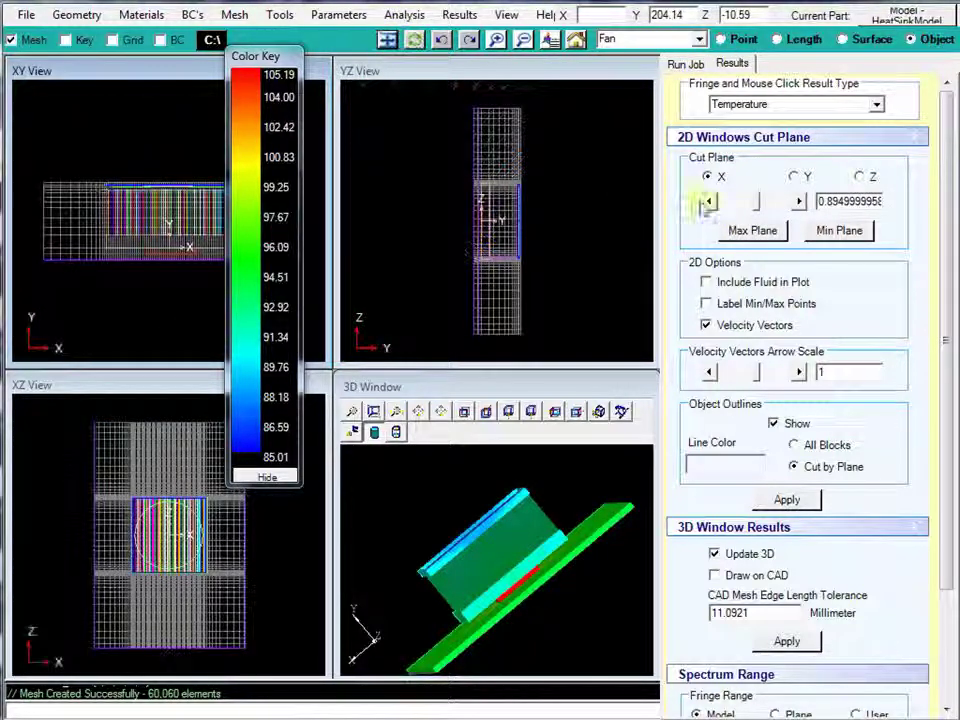
click(797, 203)
click(710, 205)
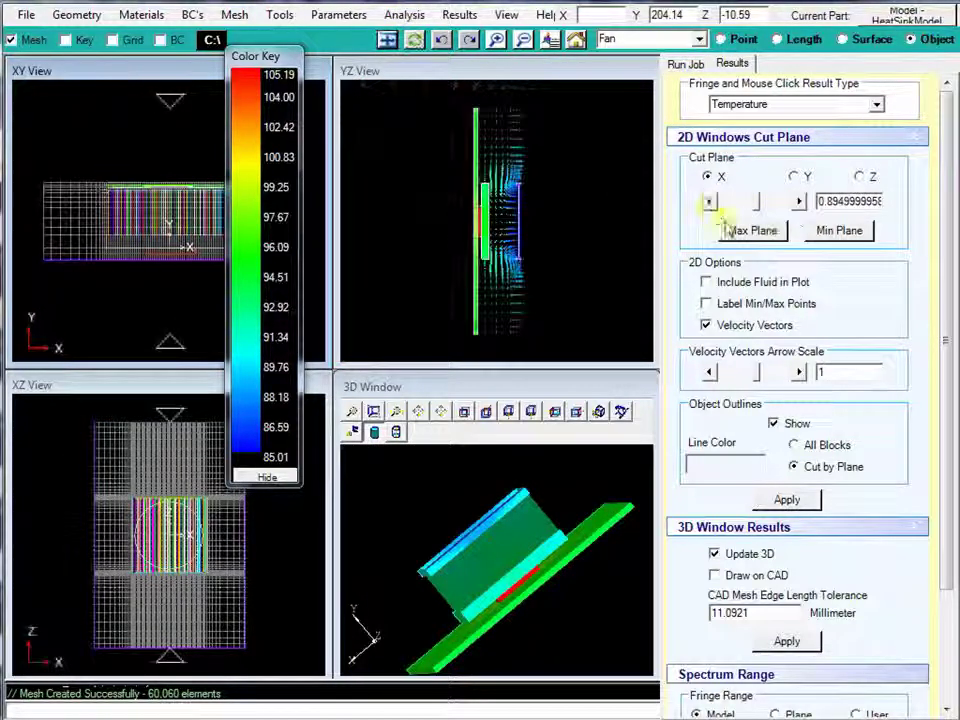
scroll(514, 253, up, 3)
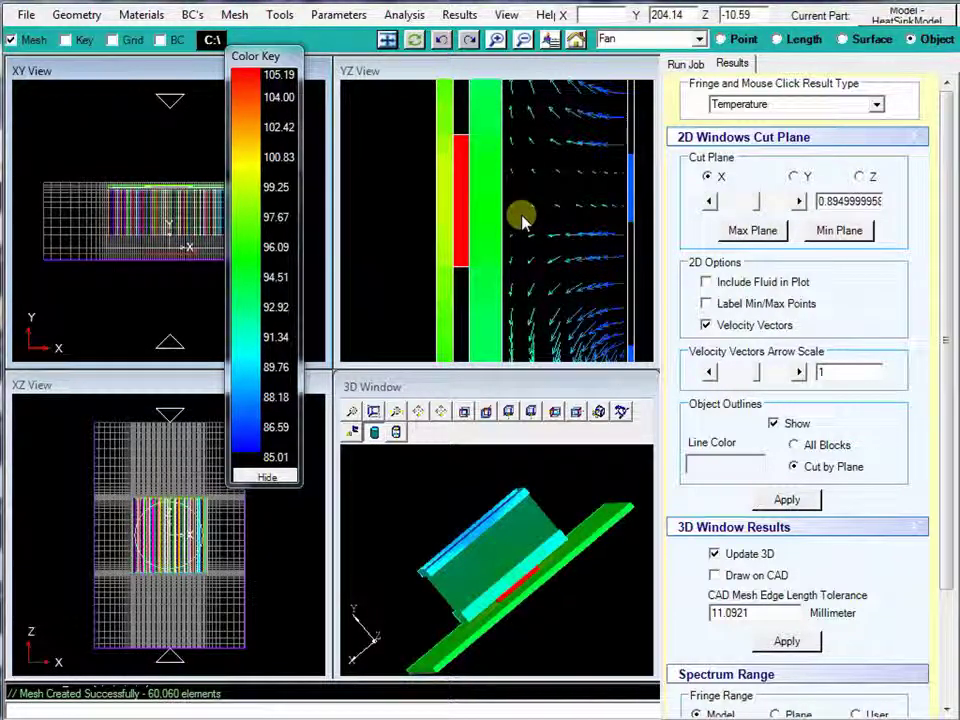
drag(943, 553, 943, 647)
click(797, 591)
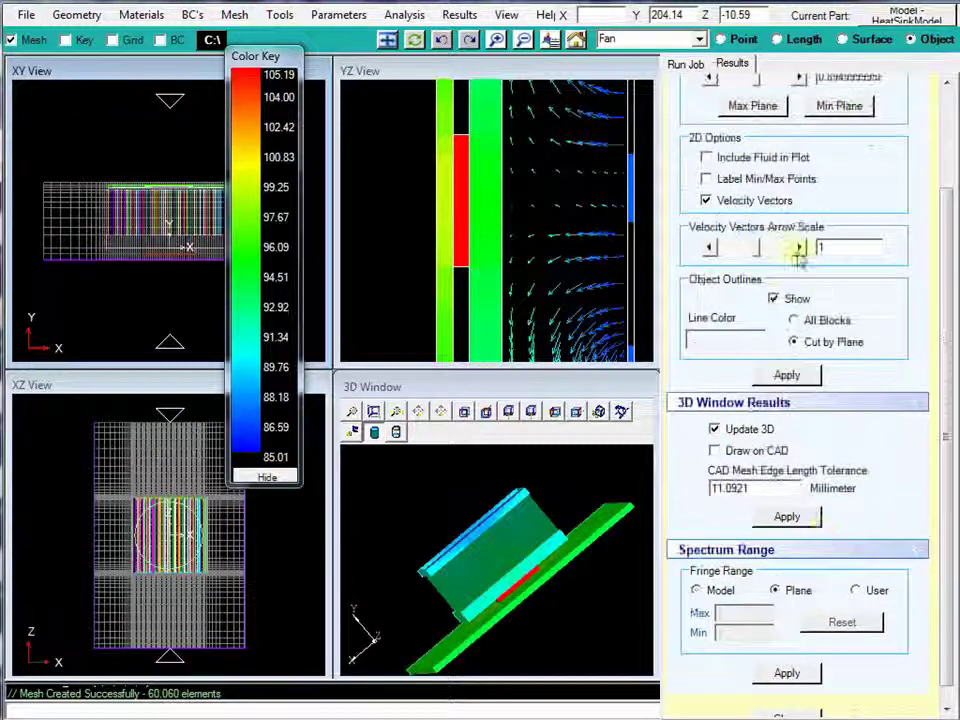
scroll(796, 210, up, 2)
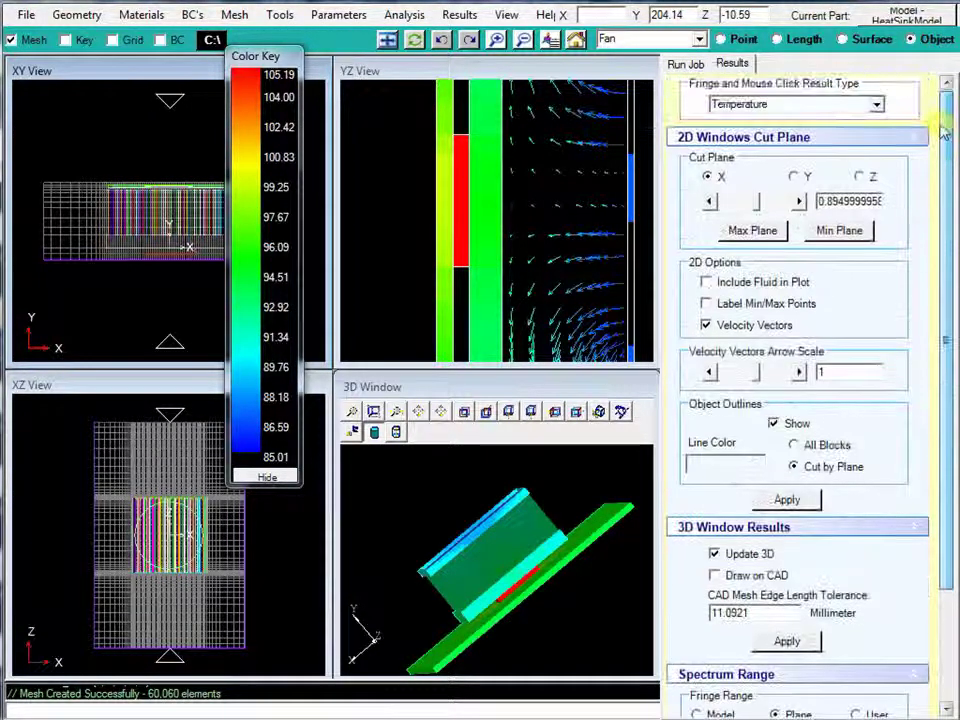
Switch to a Y cut plane, move the colour key aside, and step the plane up to Y = 47
click(793, 177)
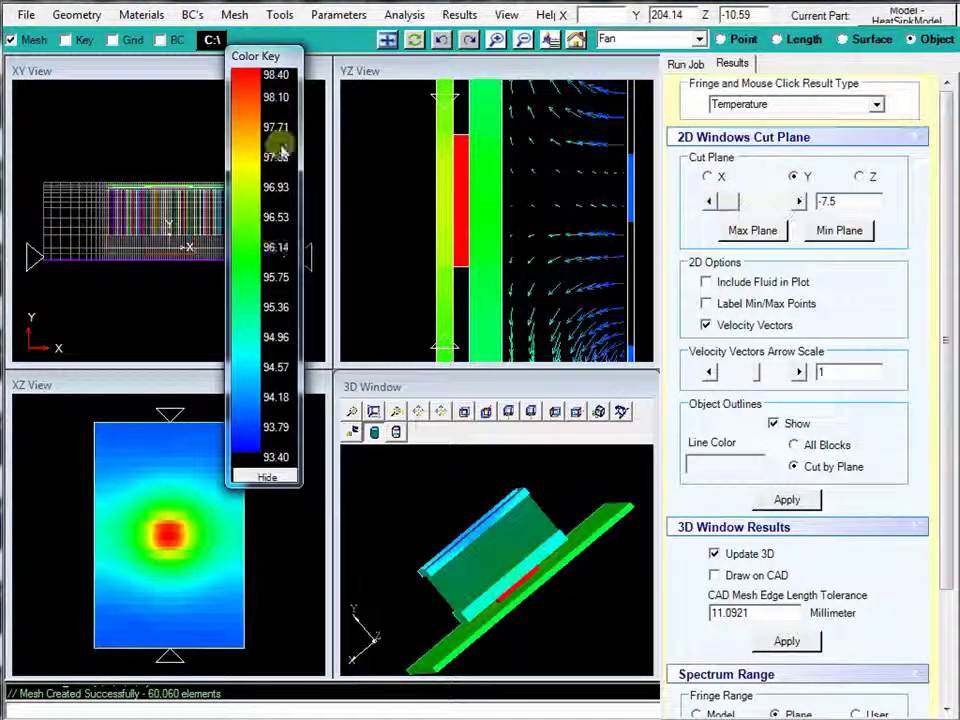
drag(272, 55, 344, 165)
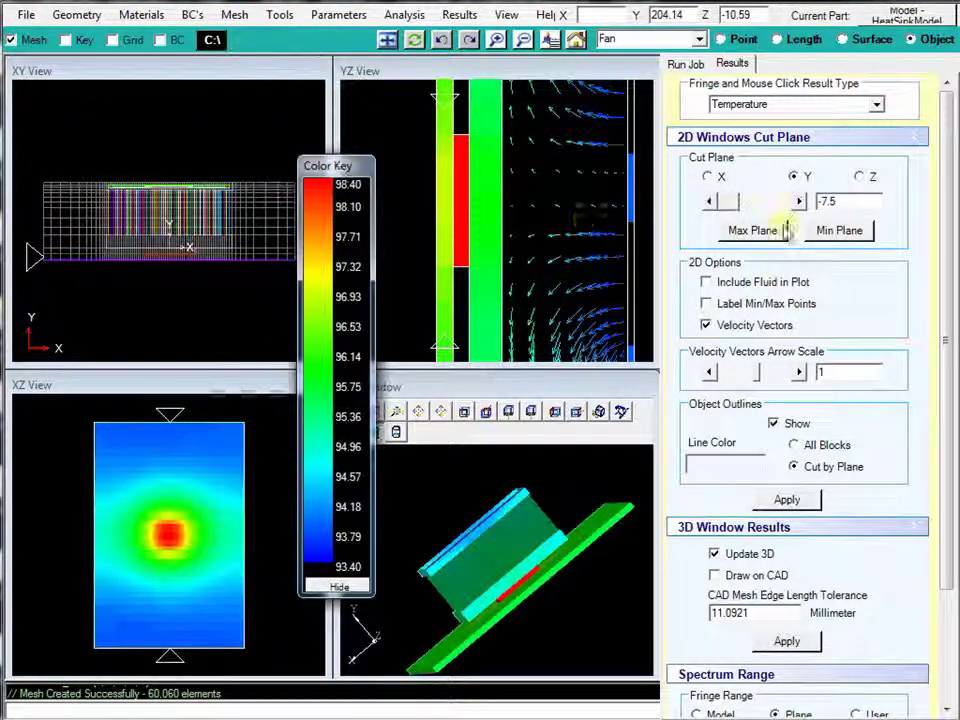
click(798, 202)
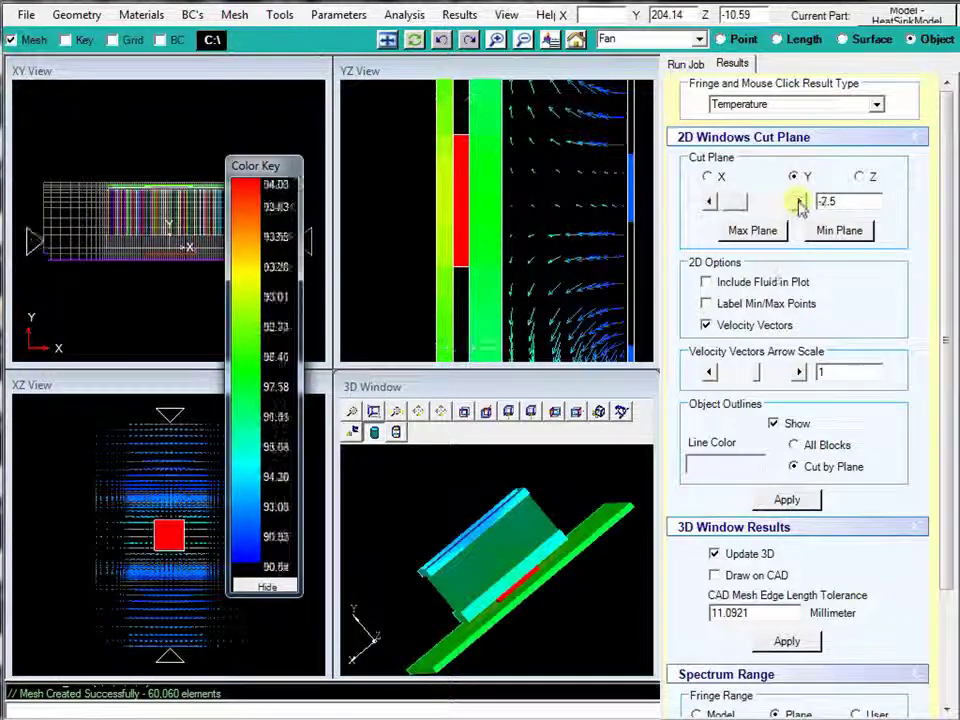
click(798, 202)
click(798, 202)
click(798, 202)
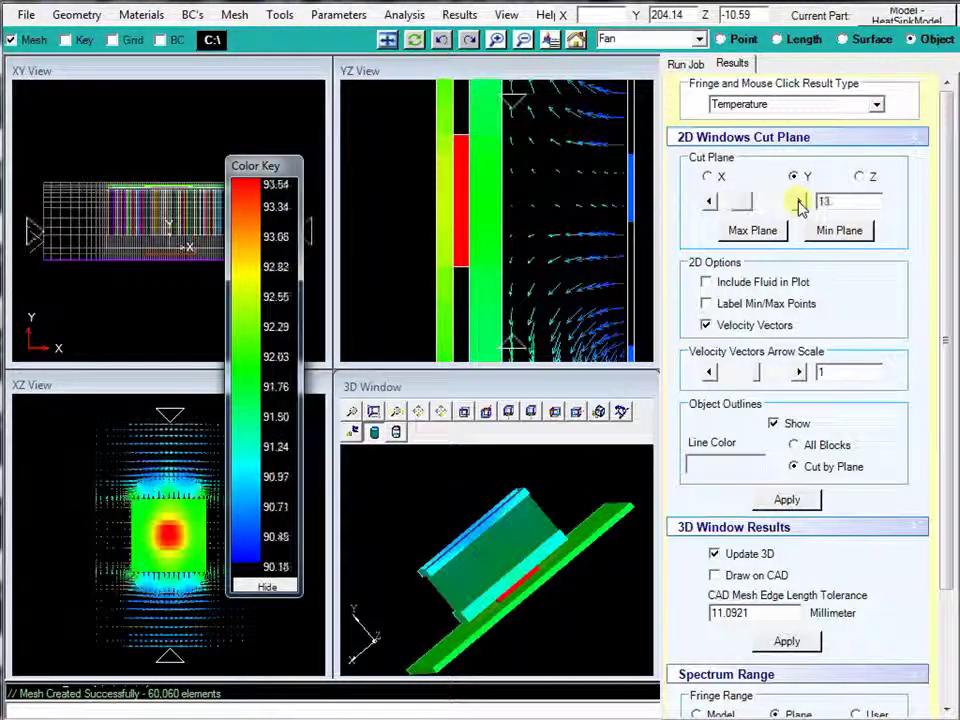
click(798, 202)
click(798, 202)
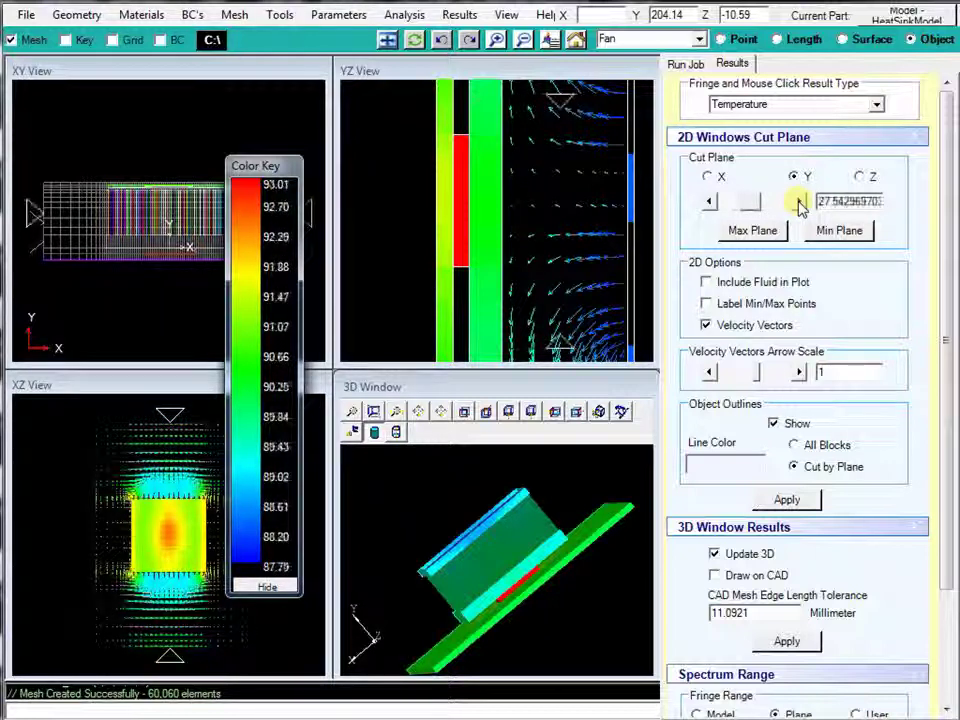
click(798, 202)
click(798, 202)
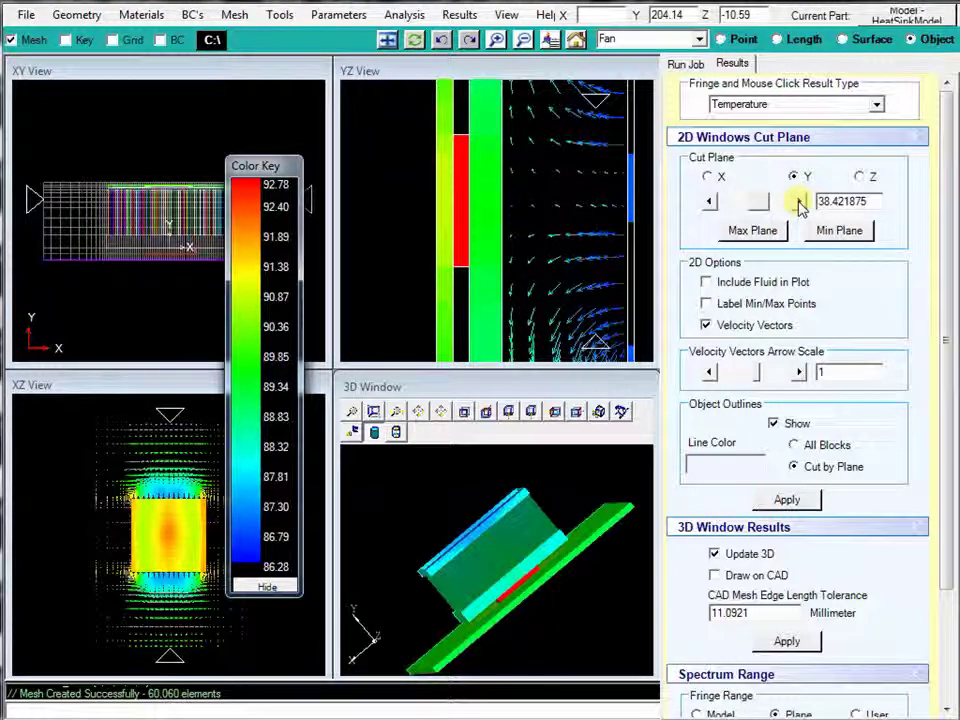
click(798, 202)
click(798, 202)
click(798, 202)
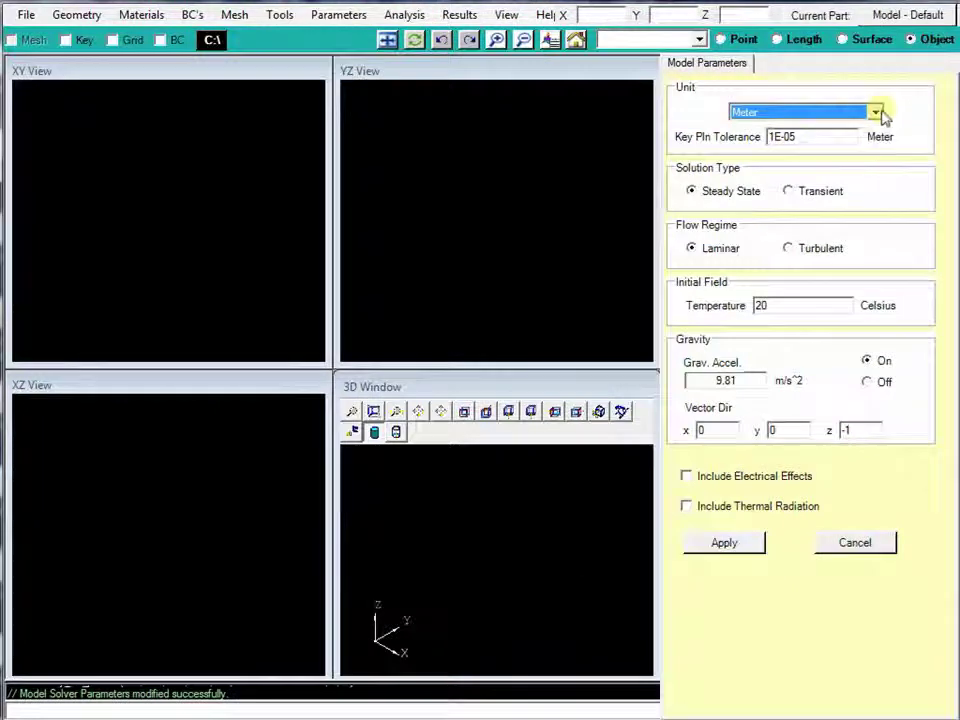
Choose Millimeter from the Model Parameters Unit list
click(877, 113)
click(850, 165)
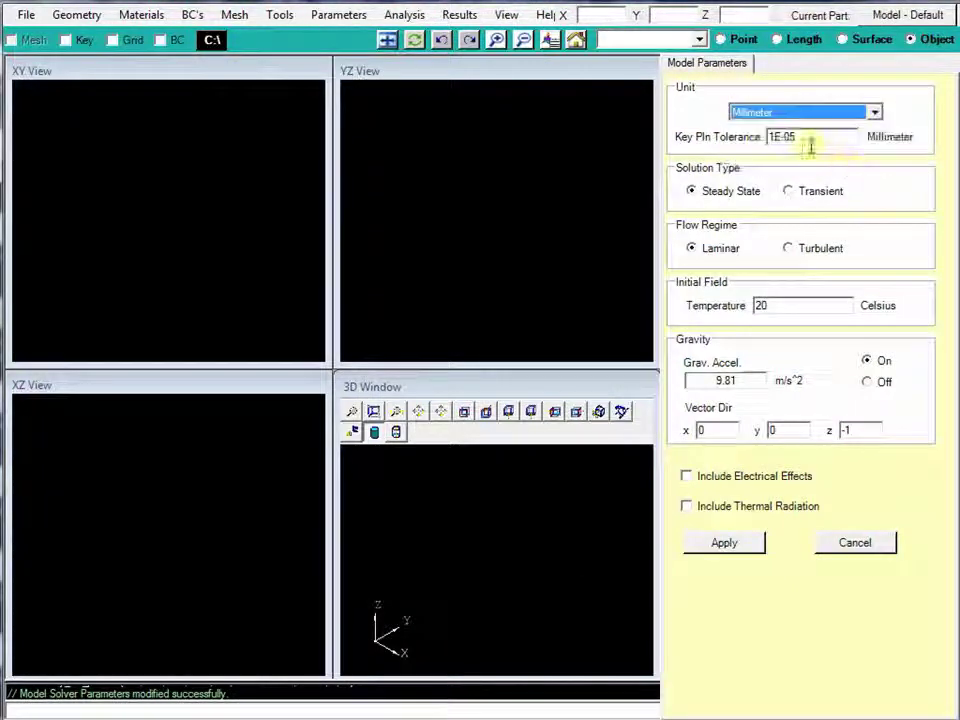
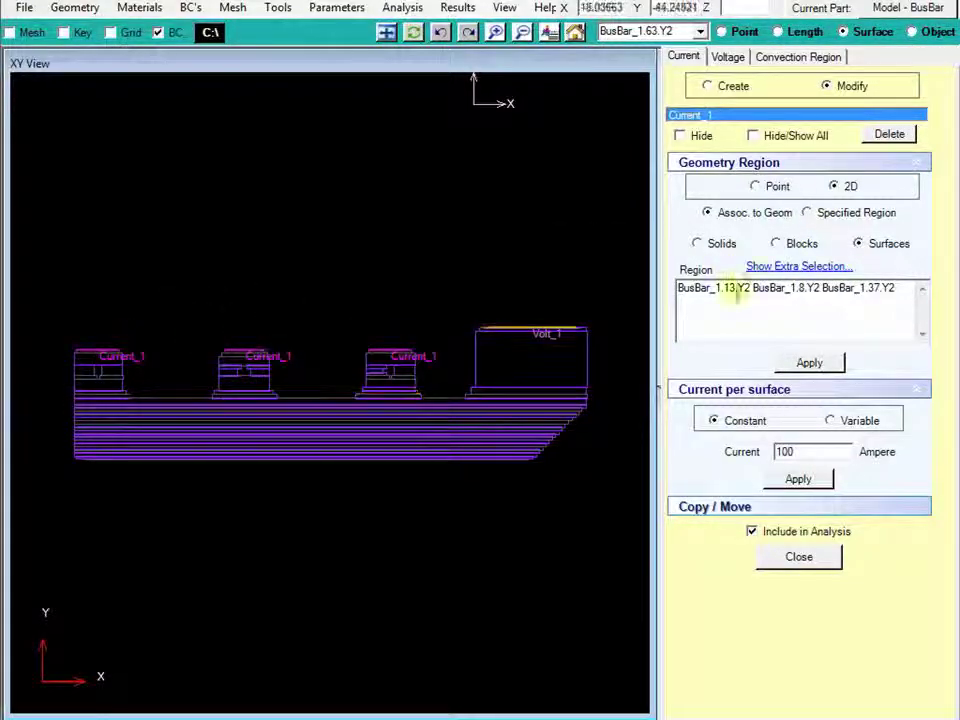
Review the bus bar's 0 V voltage boundary condition and its 25 W/(m²C) convection region settings
click(729, 58)
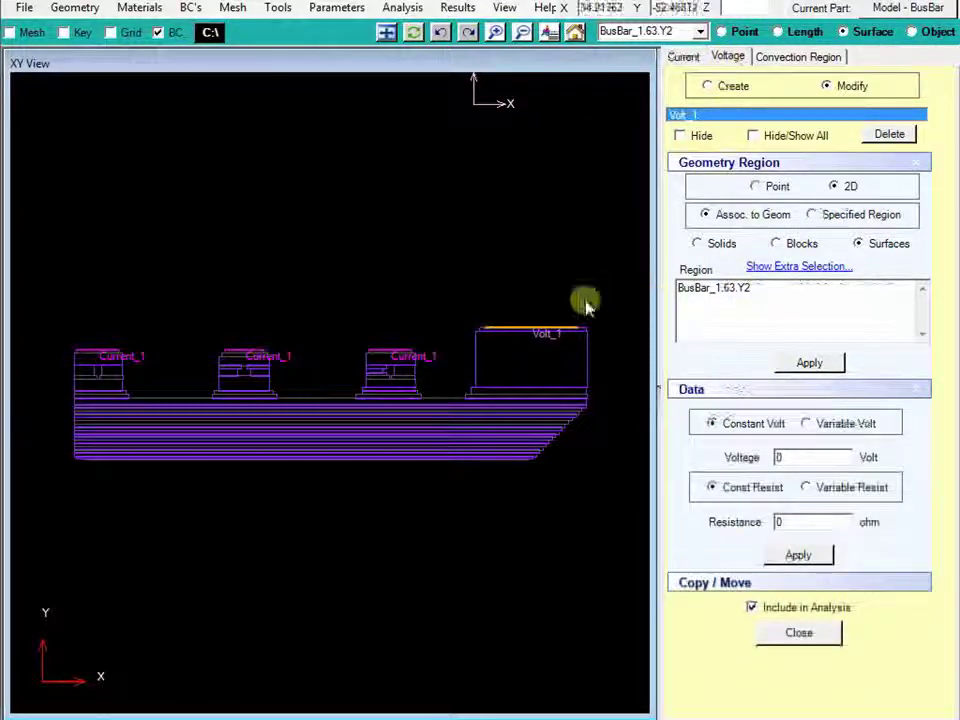
click(790, 58)
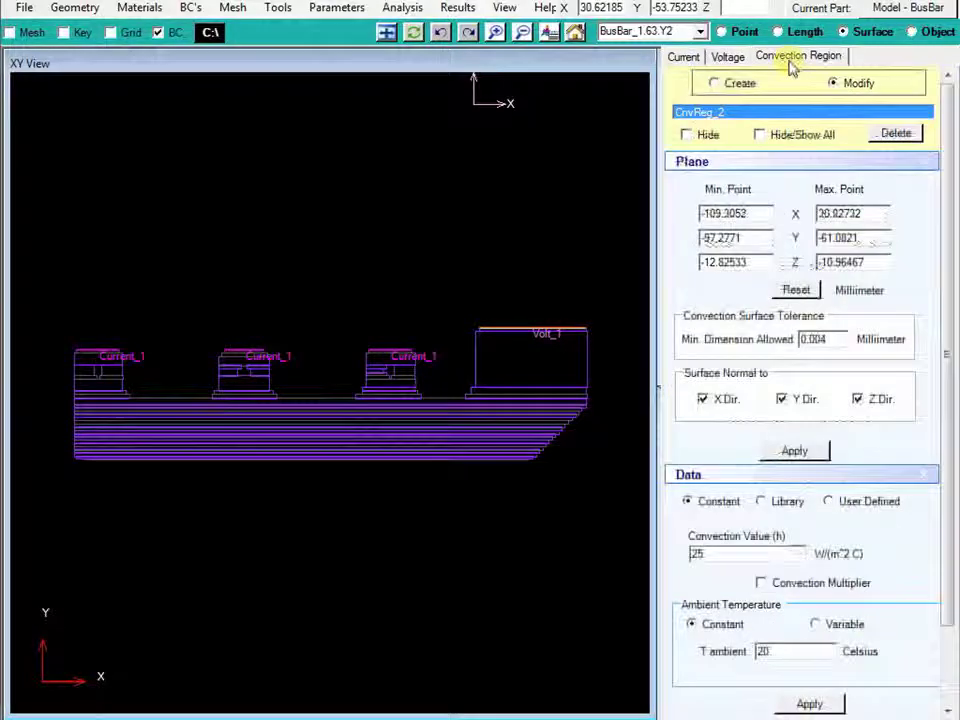
scroll(938, 197, down, 3)
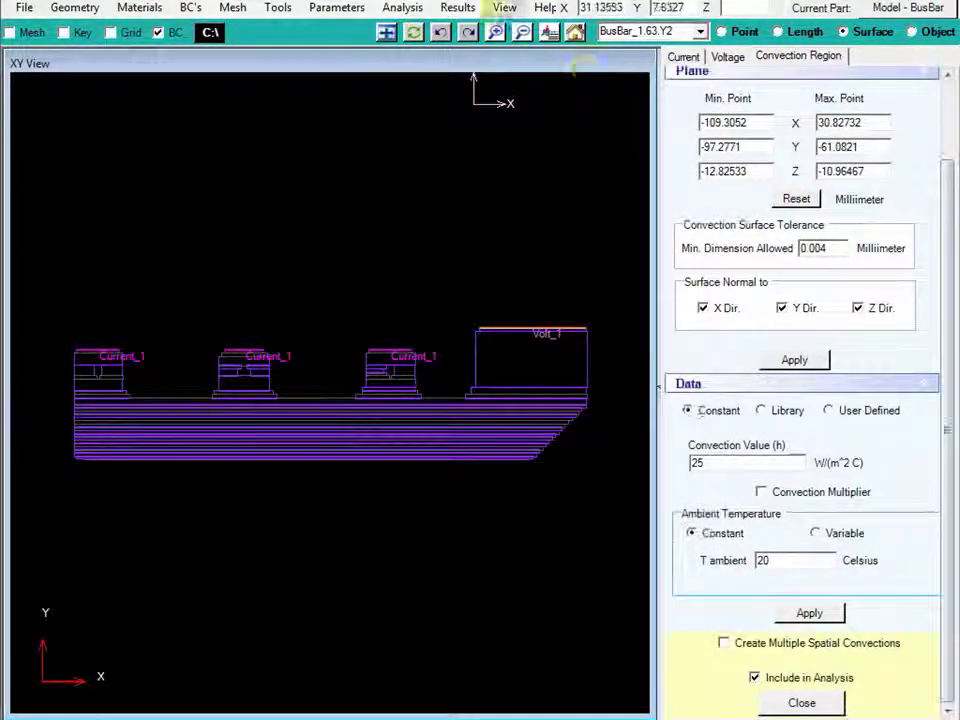
Load the BusbarSimp.vtr results and move the colour key off the temperature plot
click(463, 10)
click(490, 27)
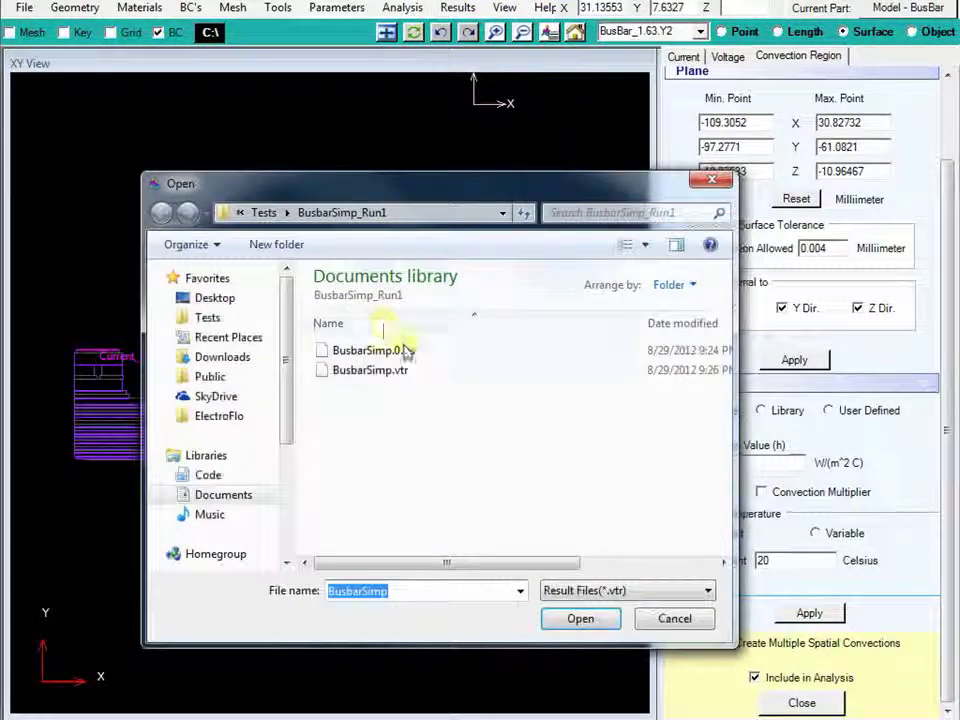
double_click(405, 371)
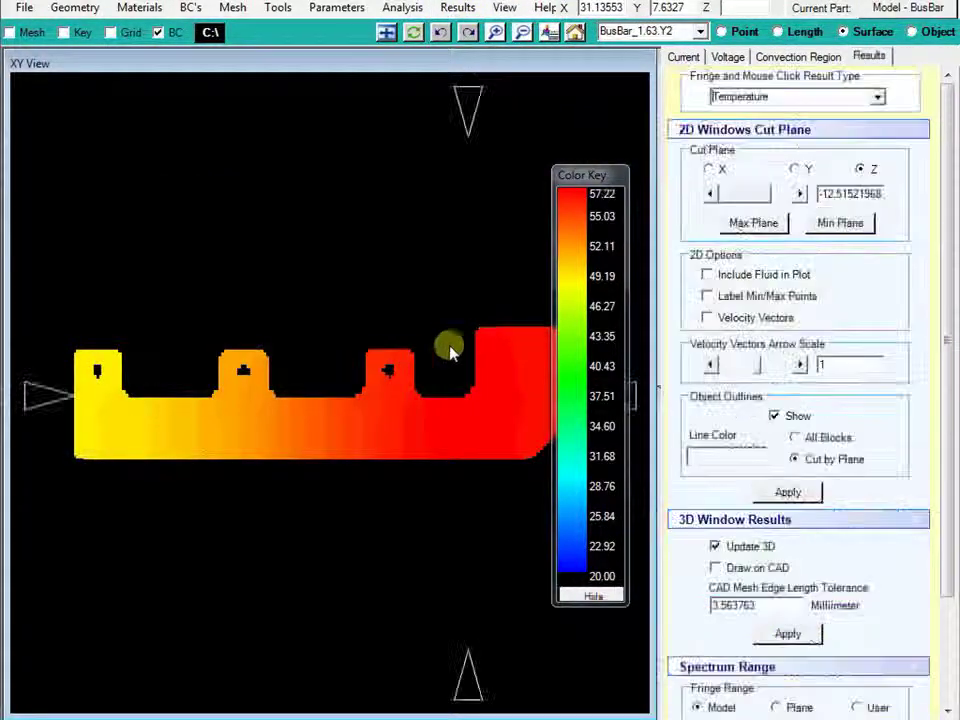
drag(593, 177, 640, 190)
Switch the BusBar plot to voltage, then to volumetric power density
click(877, 96)
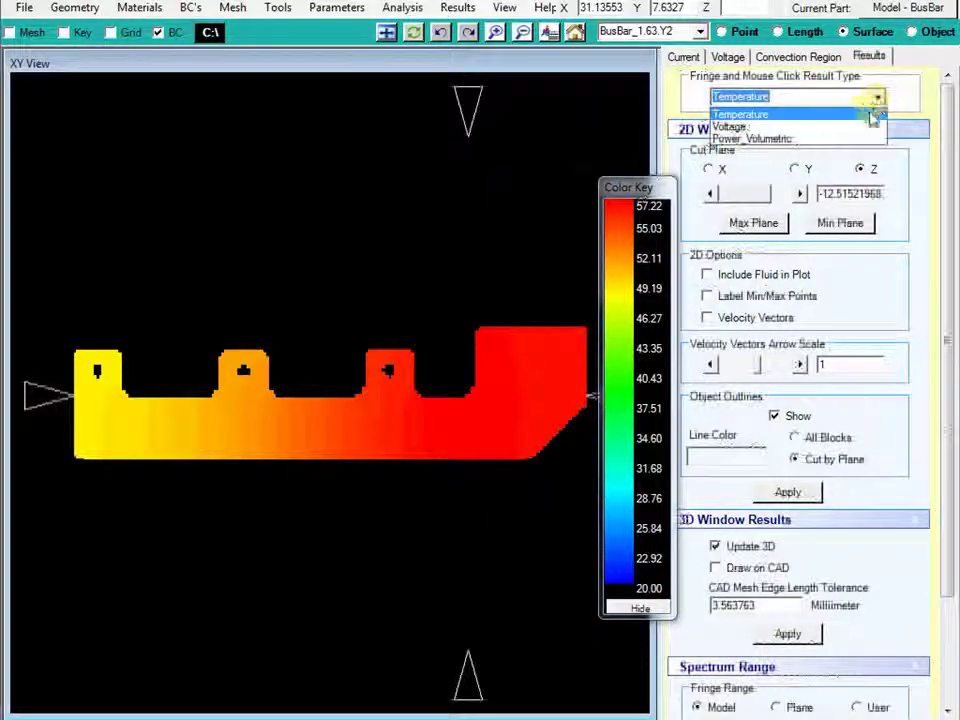
click(867, 127)
drag(611, 191, 665, 203)
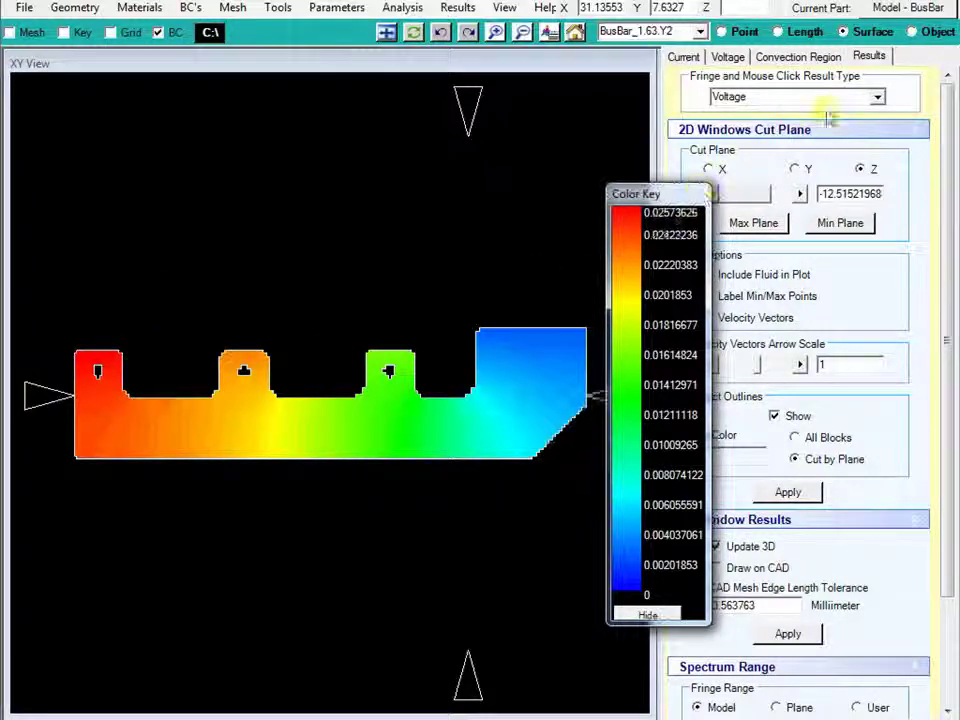
click(878, 98)
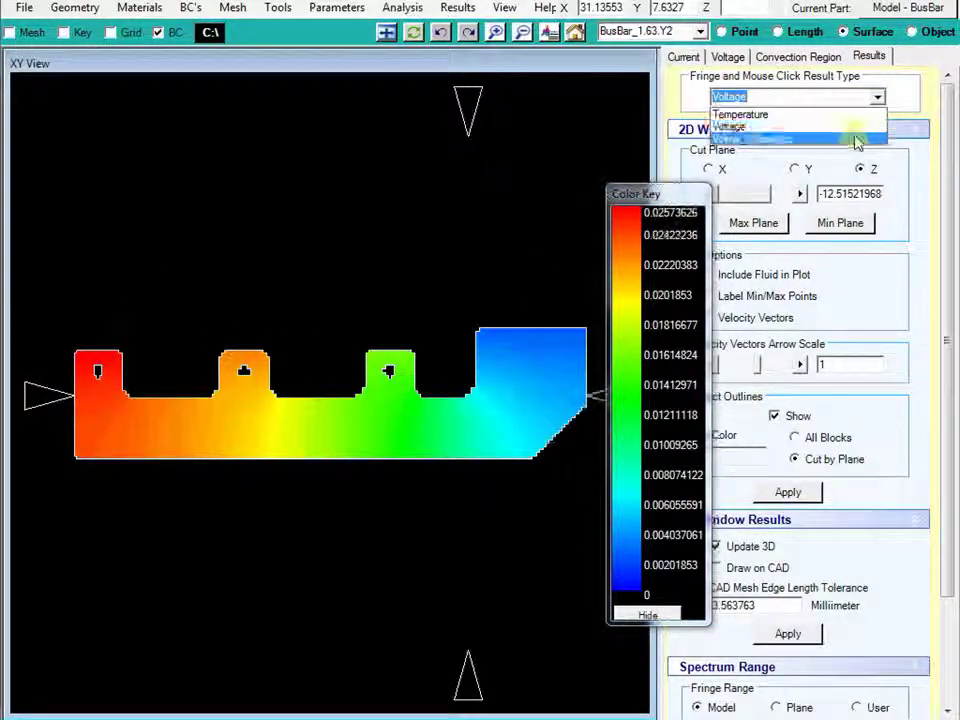
click(855, 137)
drag(566, 193, 612, 193)
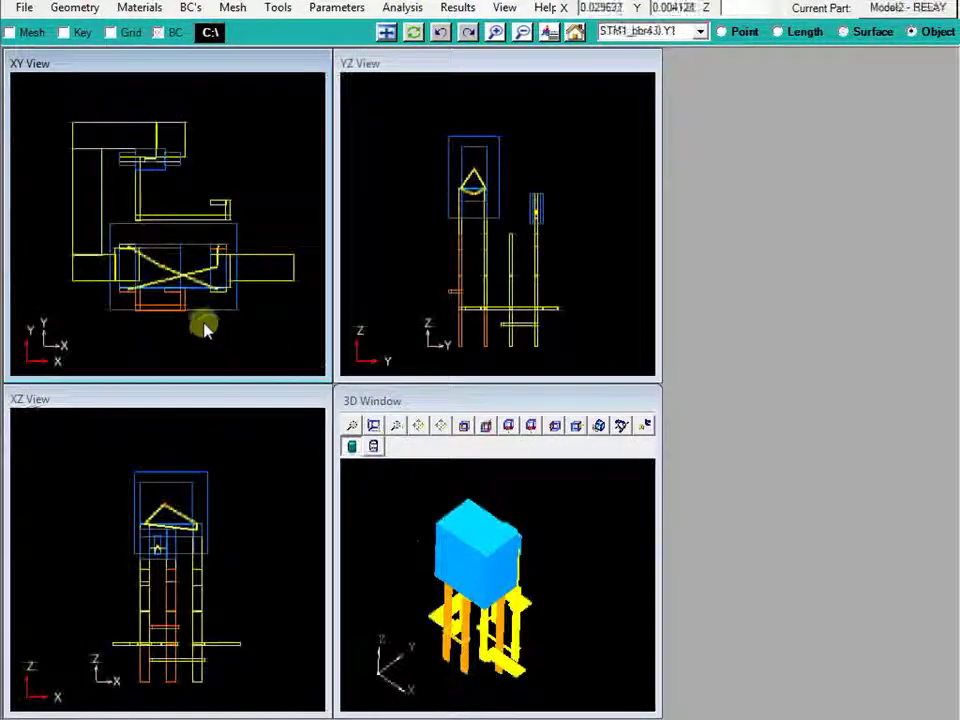
Select the relay's central part and add Active 1 as the first displayed conducting region
click(232, 312)
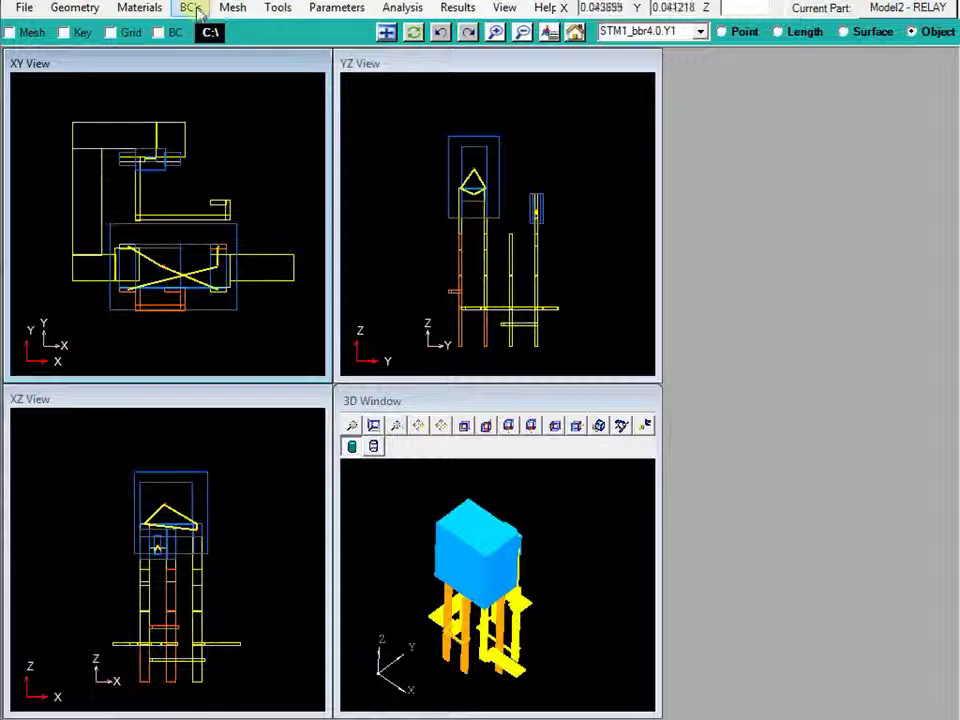
click(277, 9)
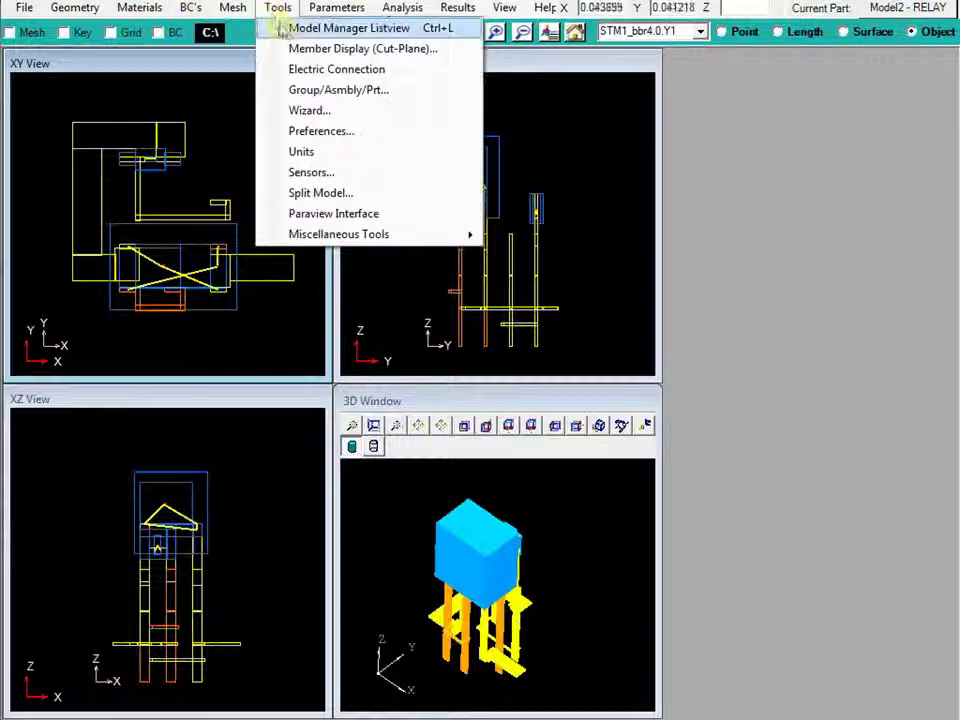
click(302, 69)
click(812, 81)
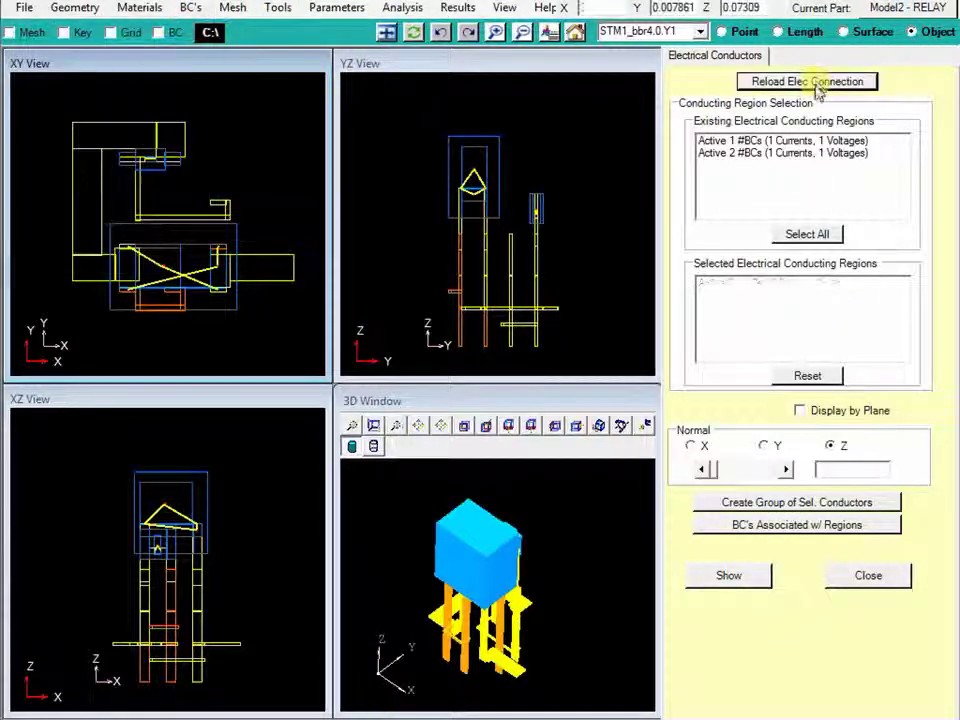
double_click(793, 143)
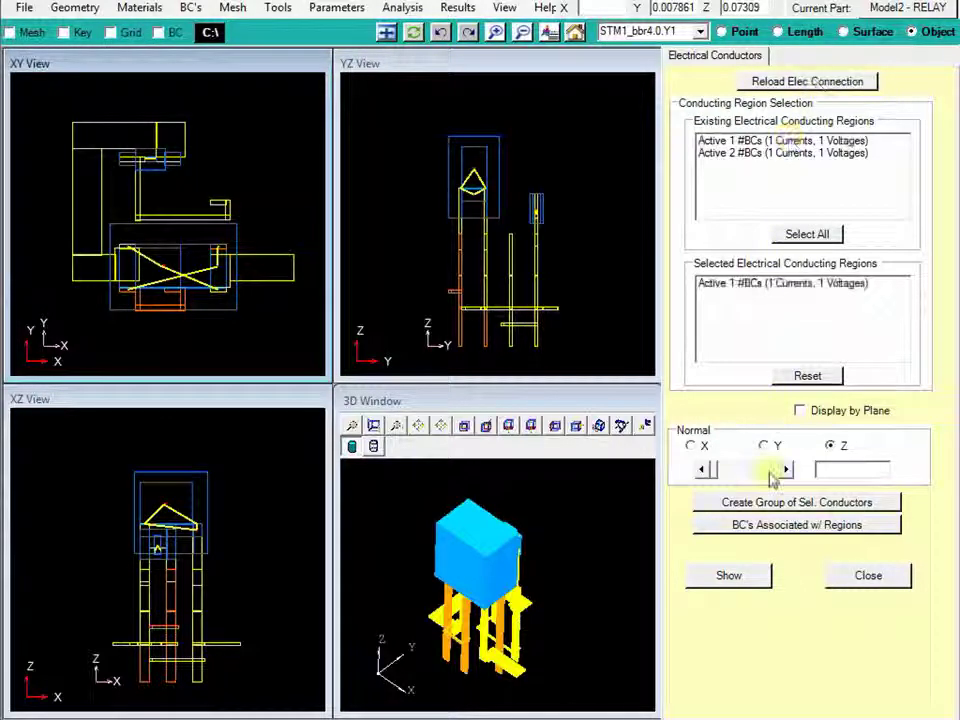
click(730, 580)
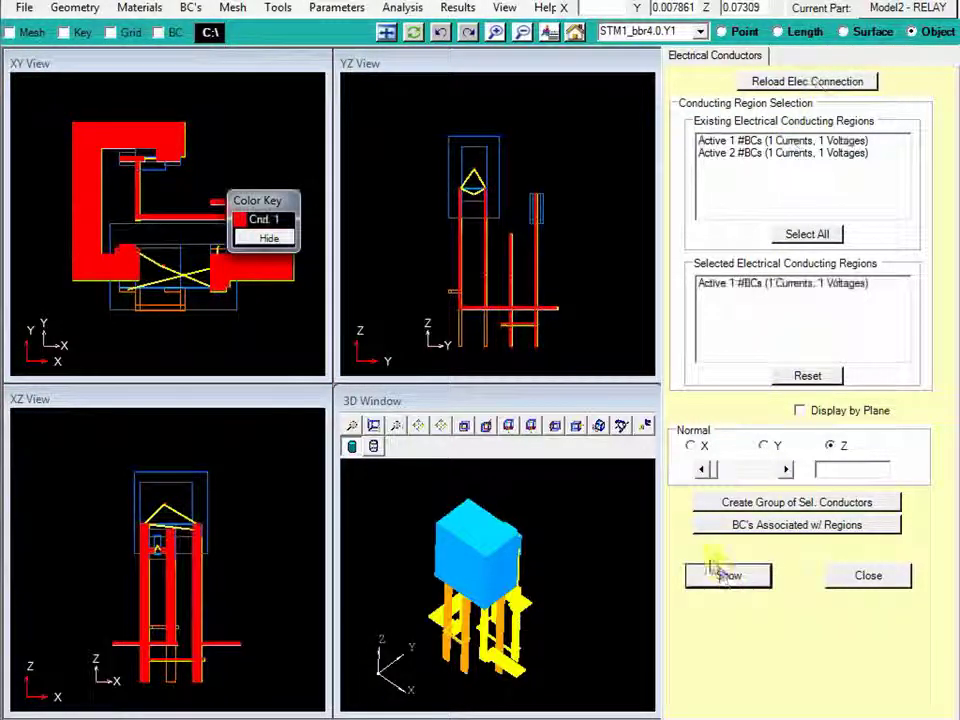
Review the boundary conditions associated with each region, then add and show Active 2
click(759, 540)
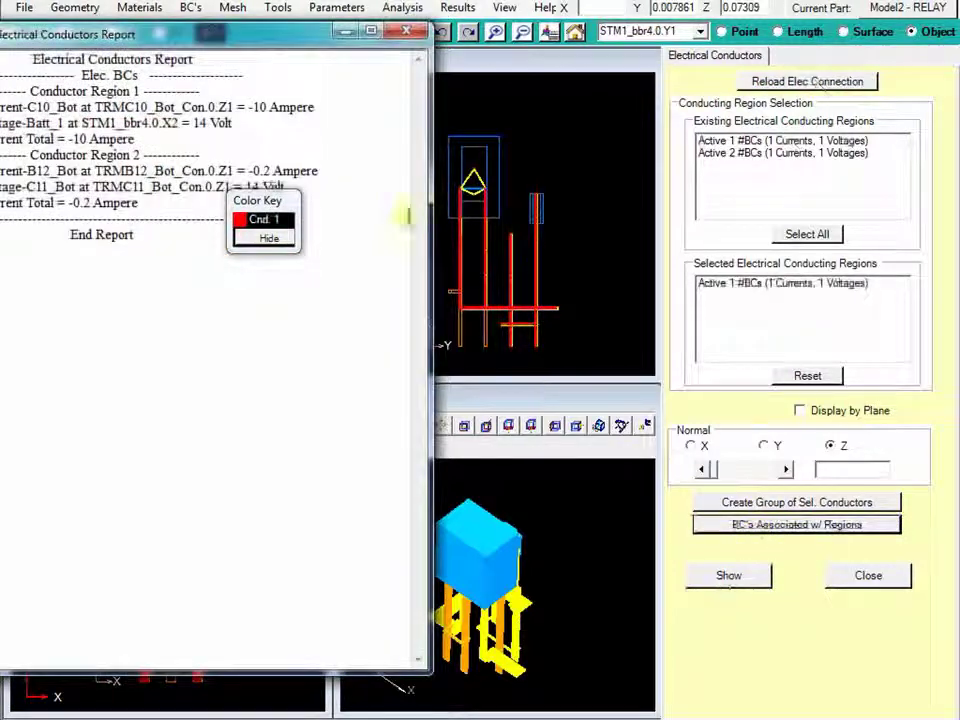
drag(282, 32, 668, 120)
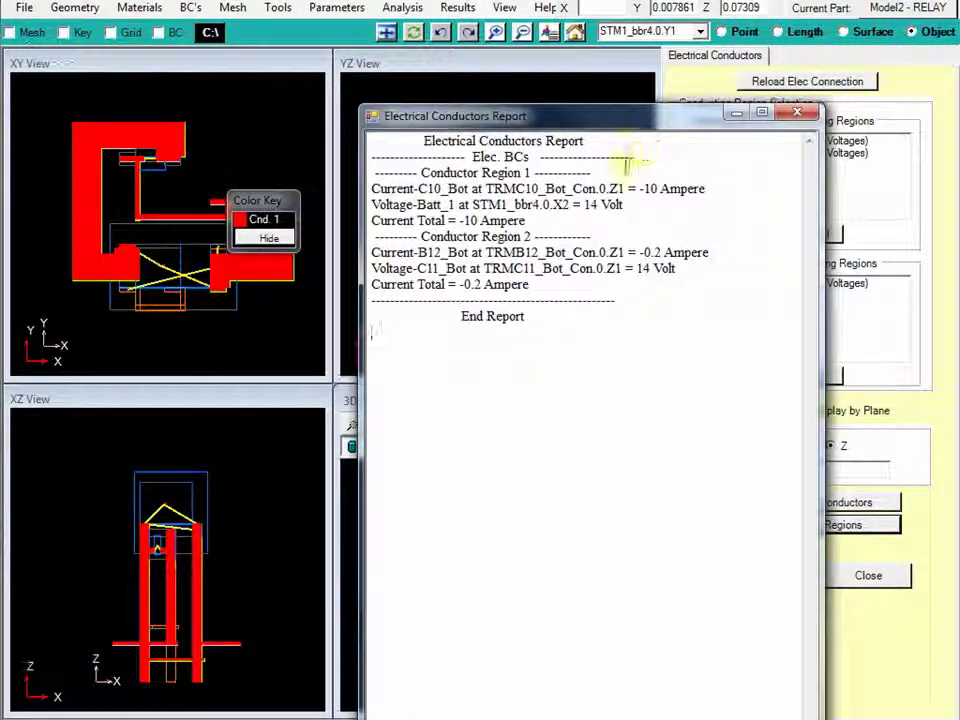
click(797, 113)
double_click(789, 153)
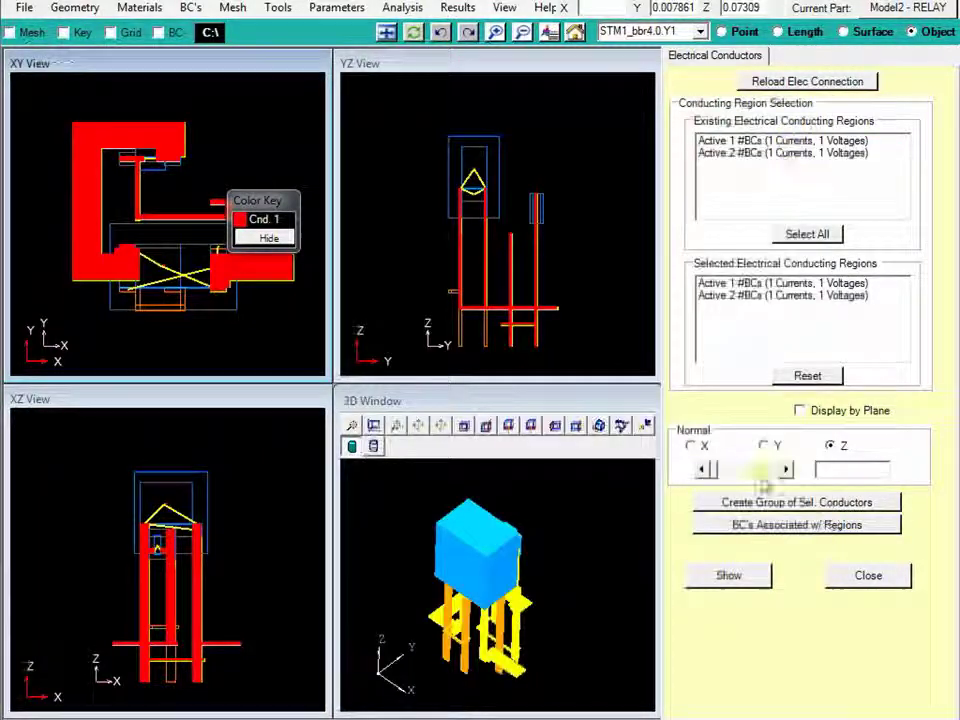
click(728, 576)
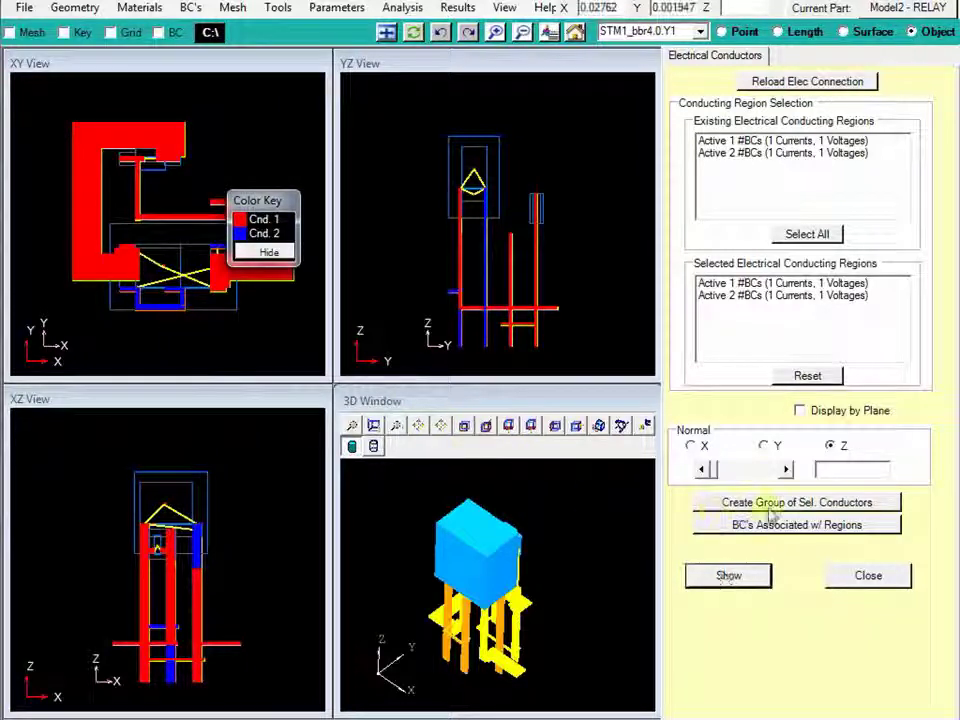
Close the electrical connection settings and bring up the Model Manager parts list
click(868, 577)
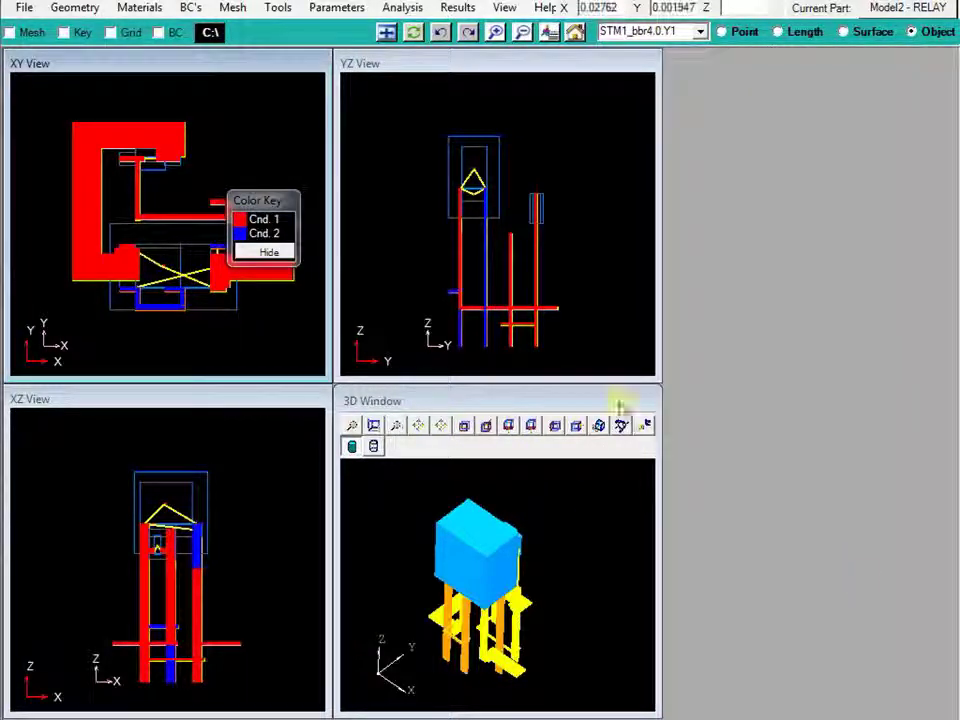
click(279, 9)
click(290, 27)
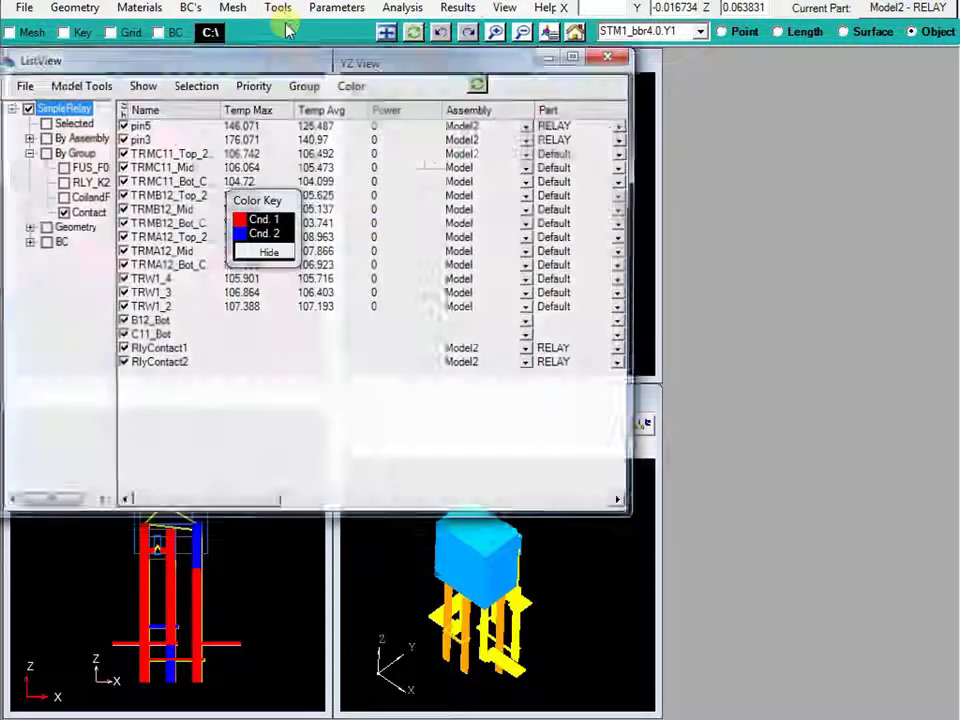
drag(290, 64, 584, 238)
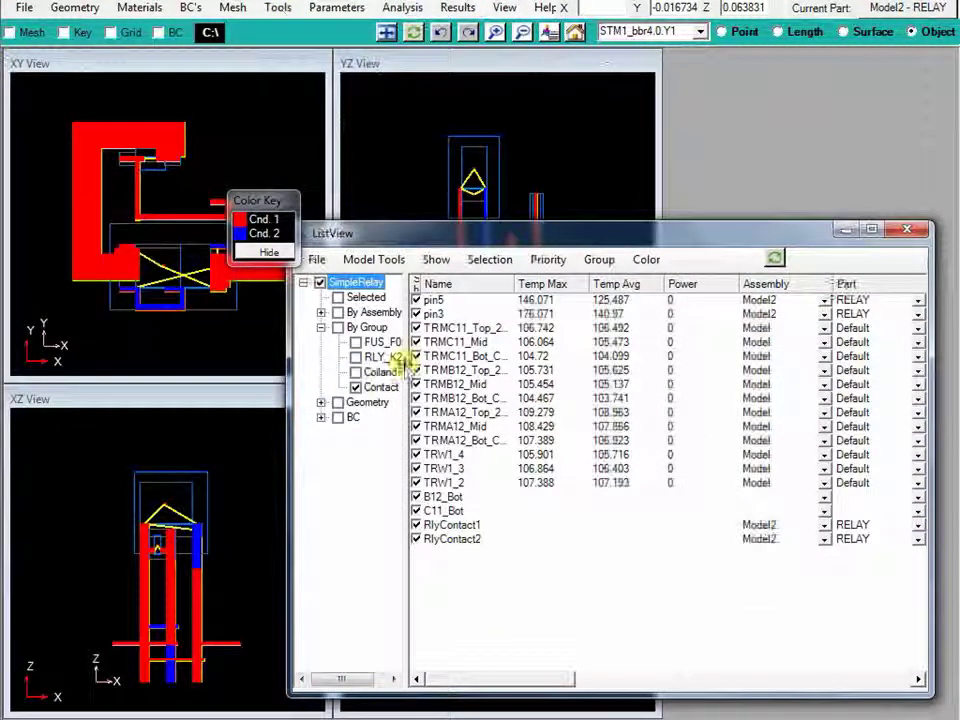
drag(407, 362, 430, 362)
Show only the CoilandFuse group's parts in the views
click(355, 387)
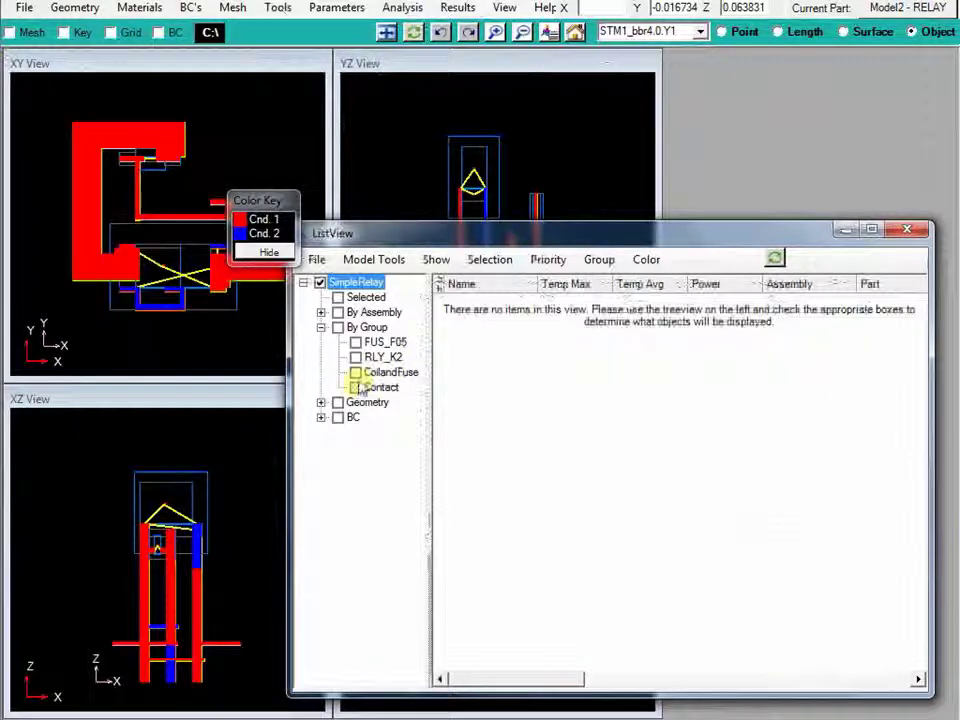
click(355, 372)
click(474, 386)
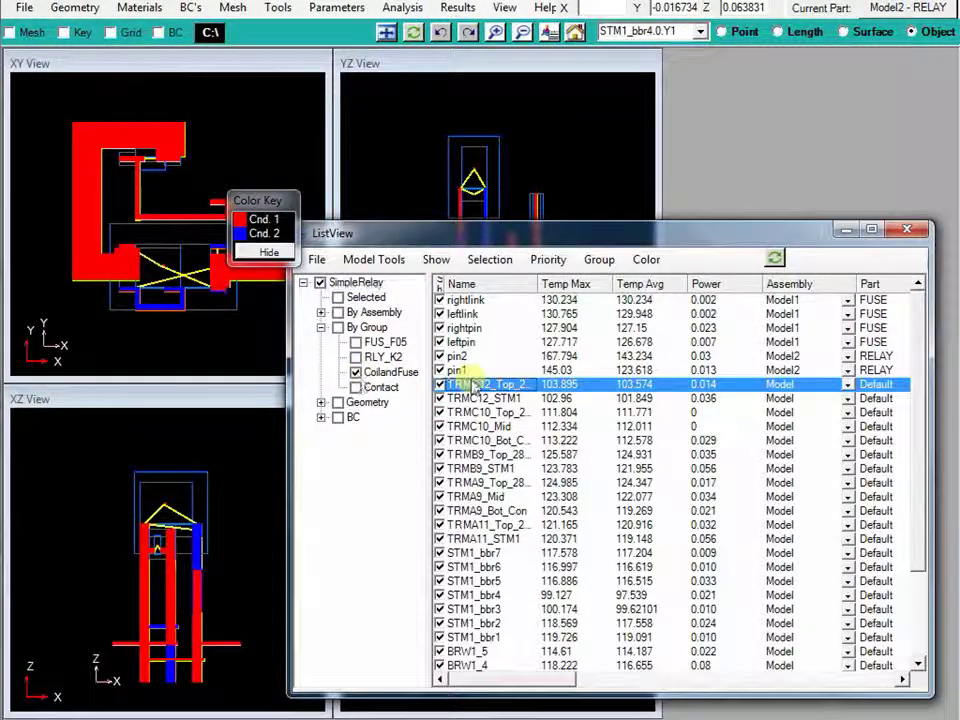
key(ctrl+a)
click(437, 262)
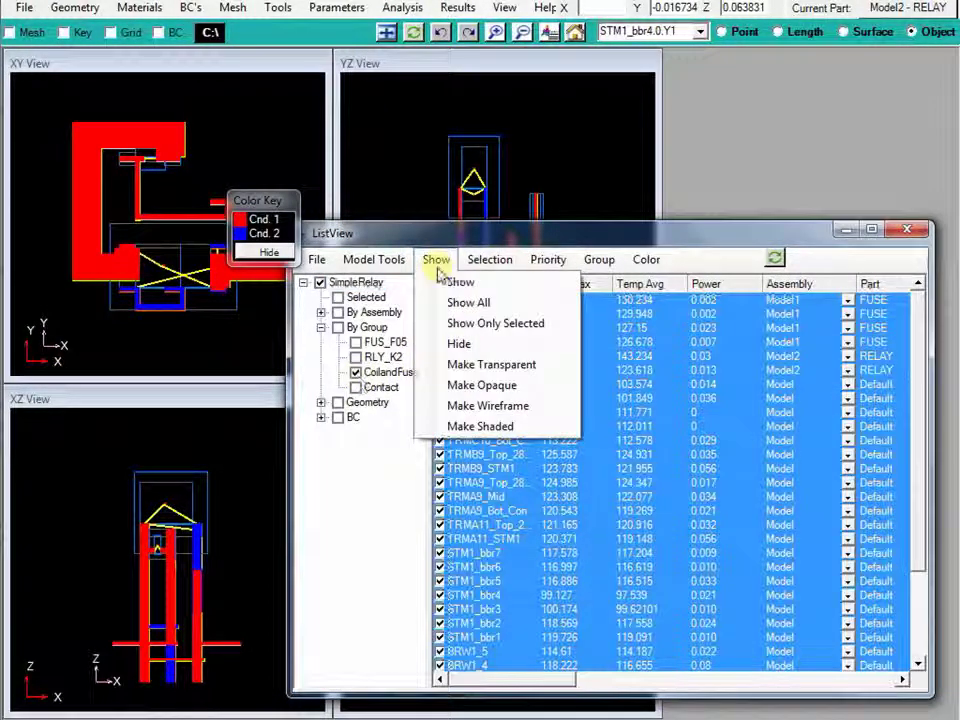
click(470, 321)
drag(506, 243, 576, 232)
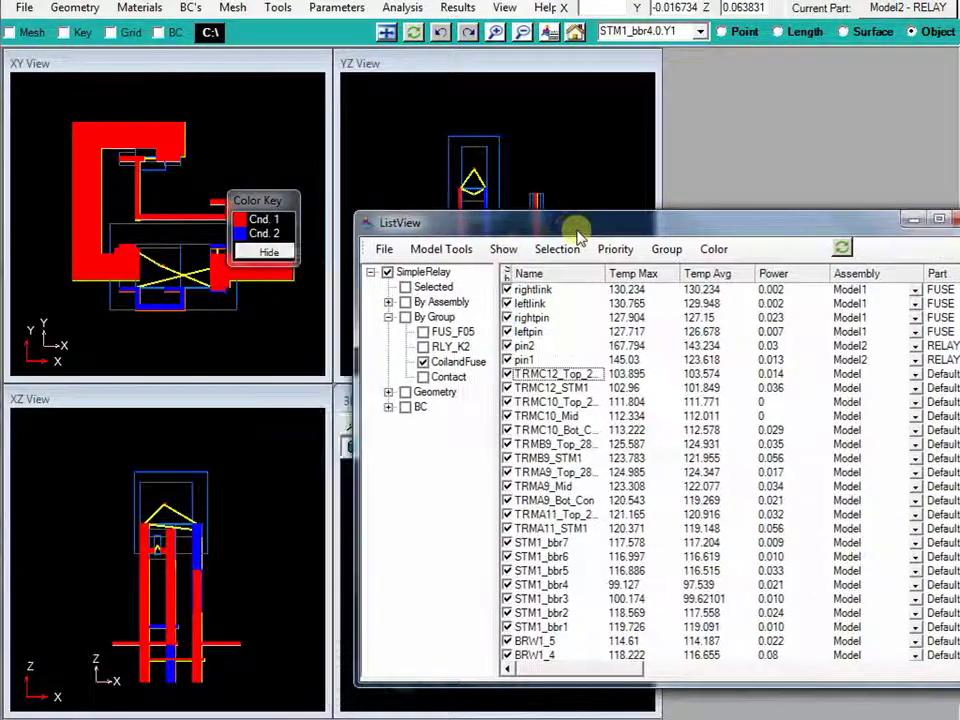
click(386, 32)
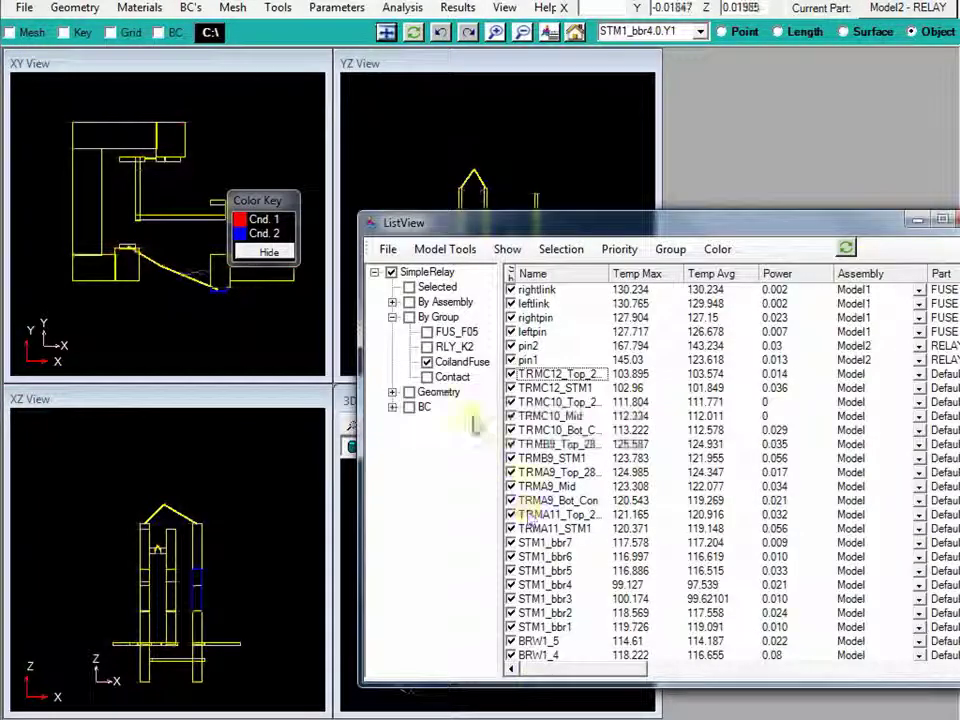
Show only the Contact group's parts in the views instead
click(427, 377)
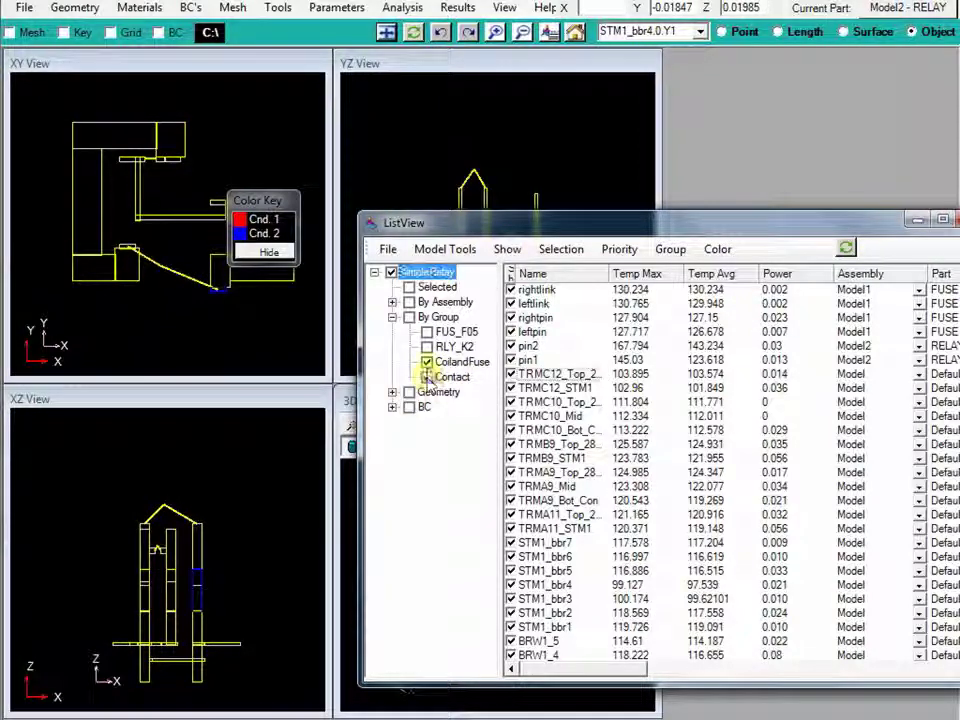
click(562, 332)
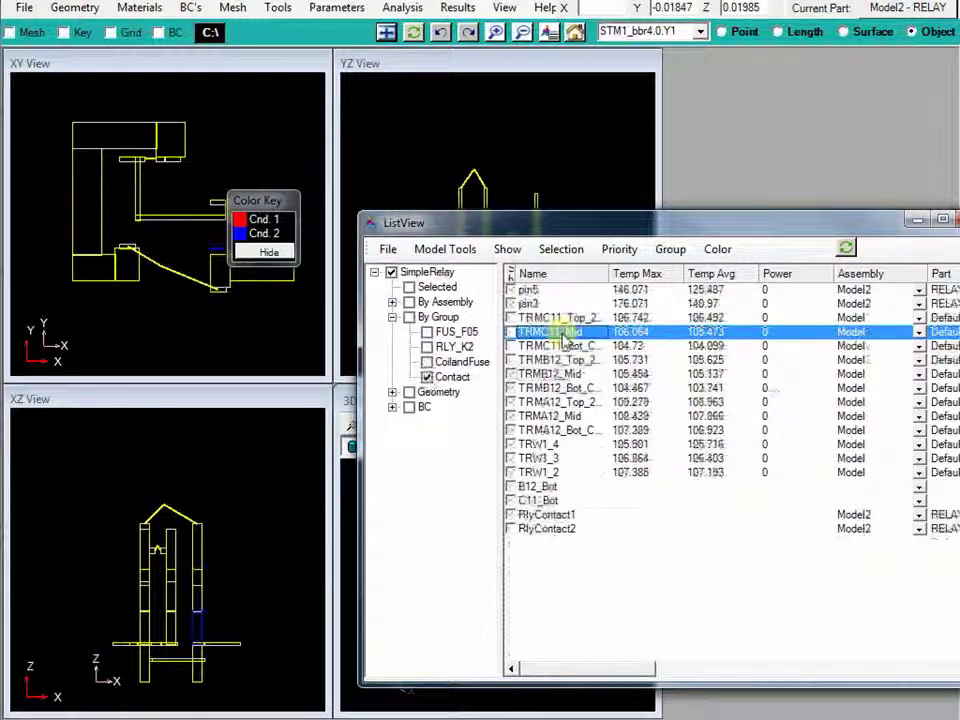
key(ctrl+a)
click(508, 250)
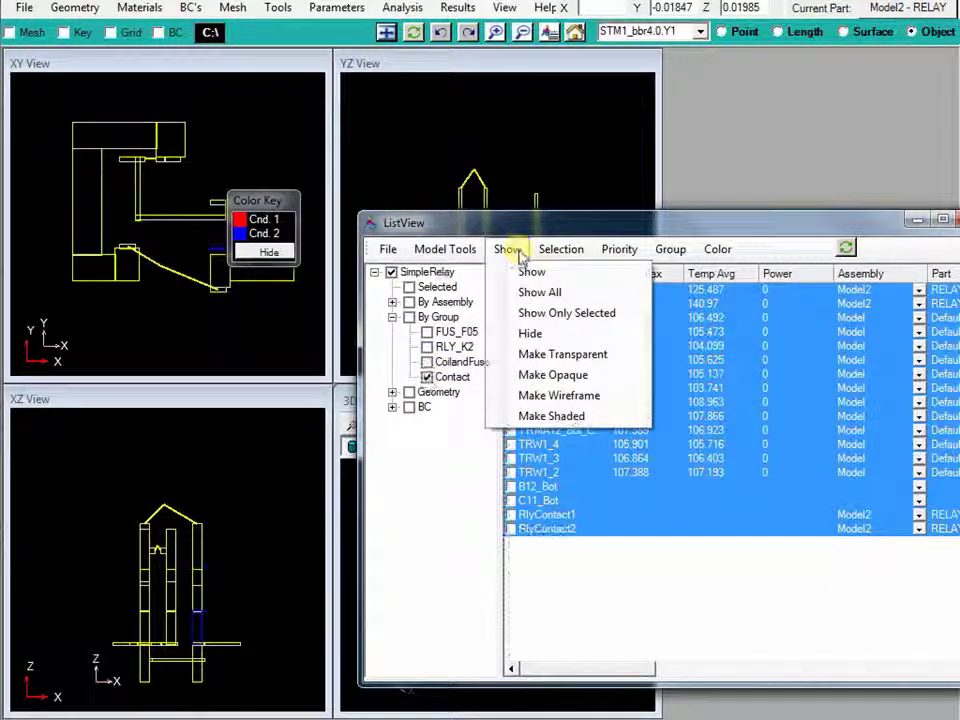
click(530, 313)
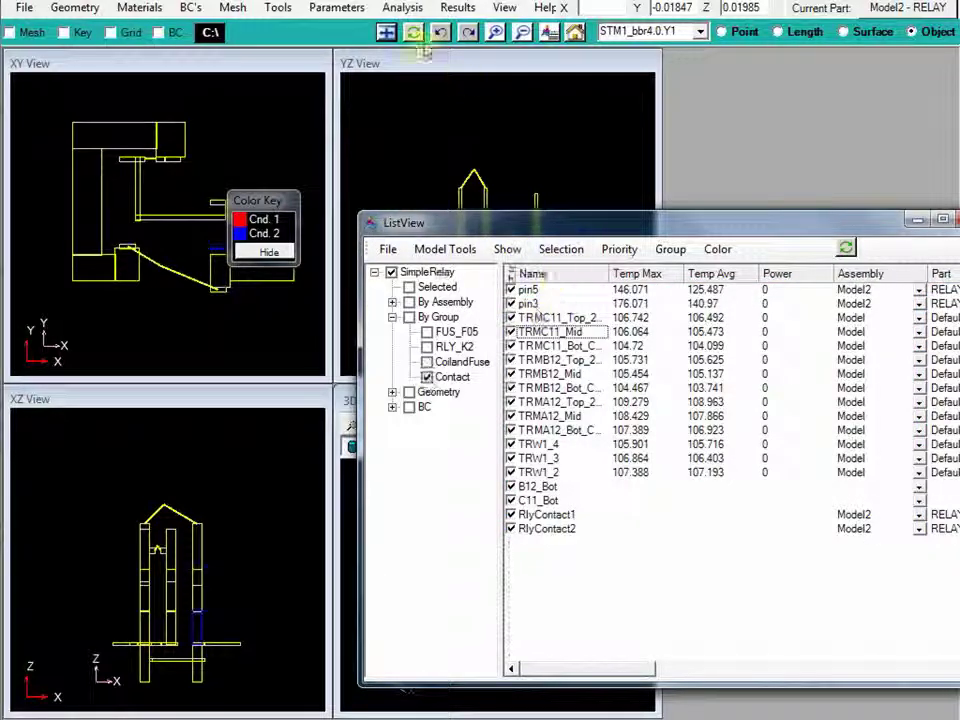
click(387, 32)
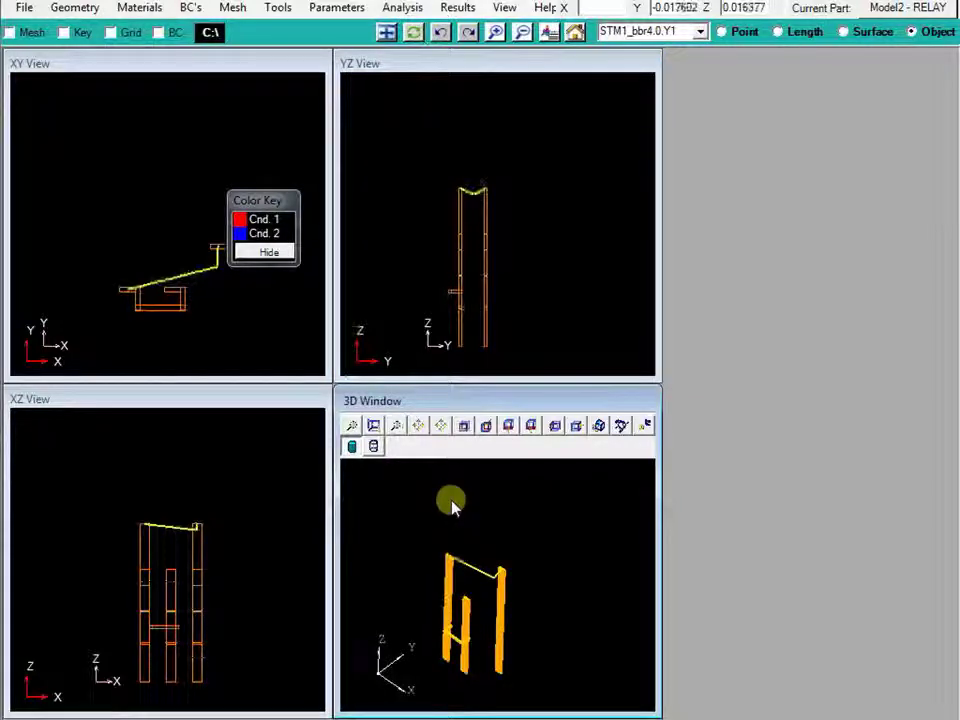
Show every part of the relay model again, enclosure included
click(352, 446)
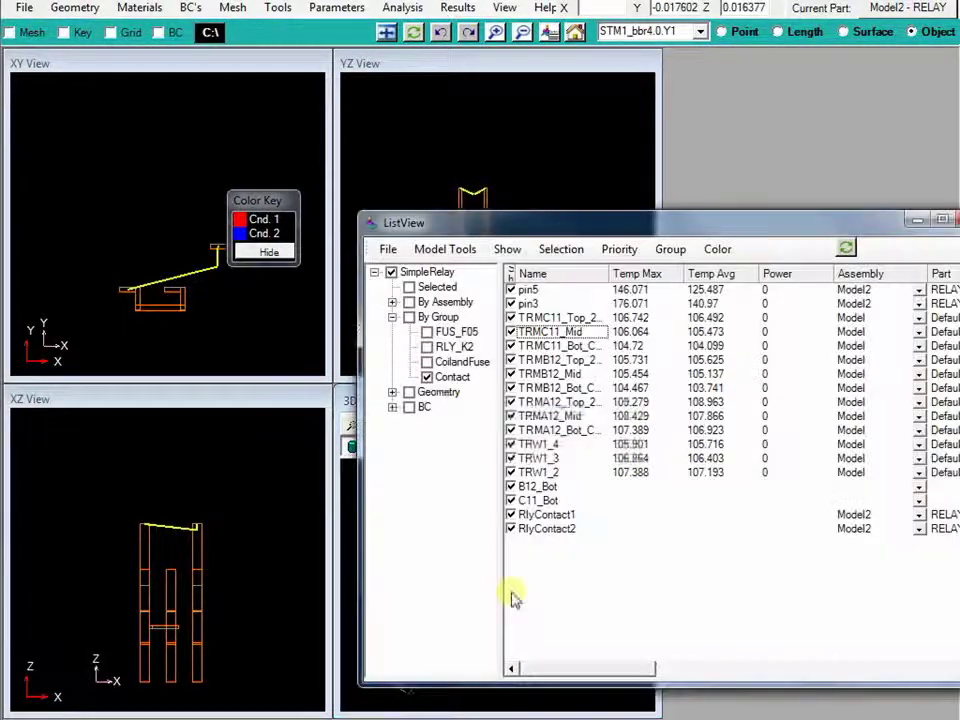
click(505, 250)
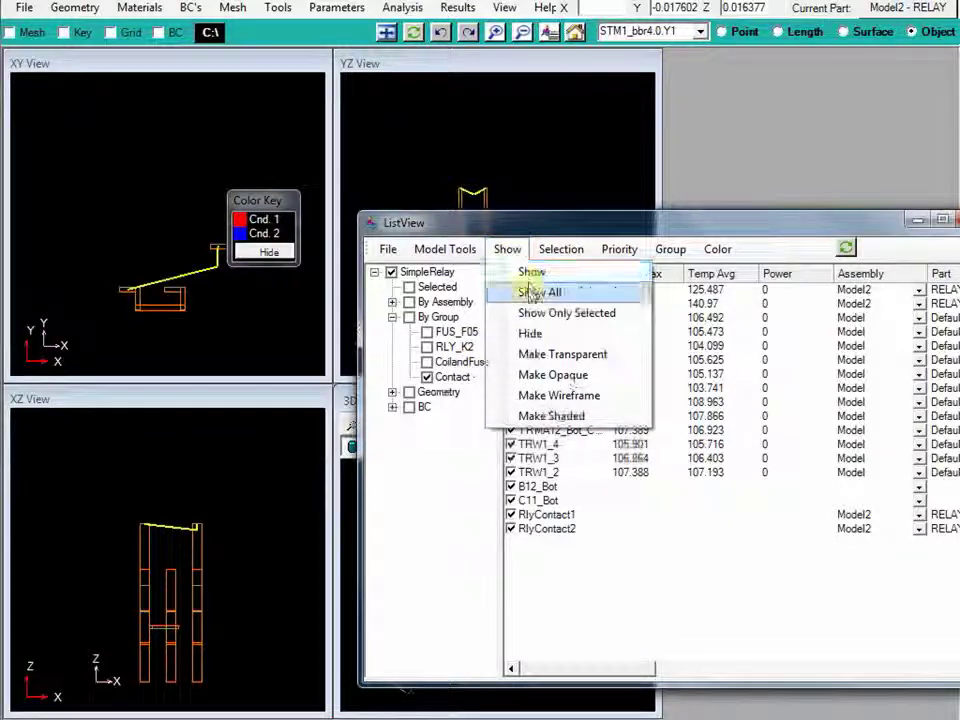
click(529, 290)
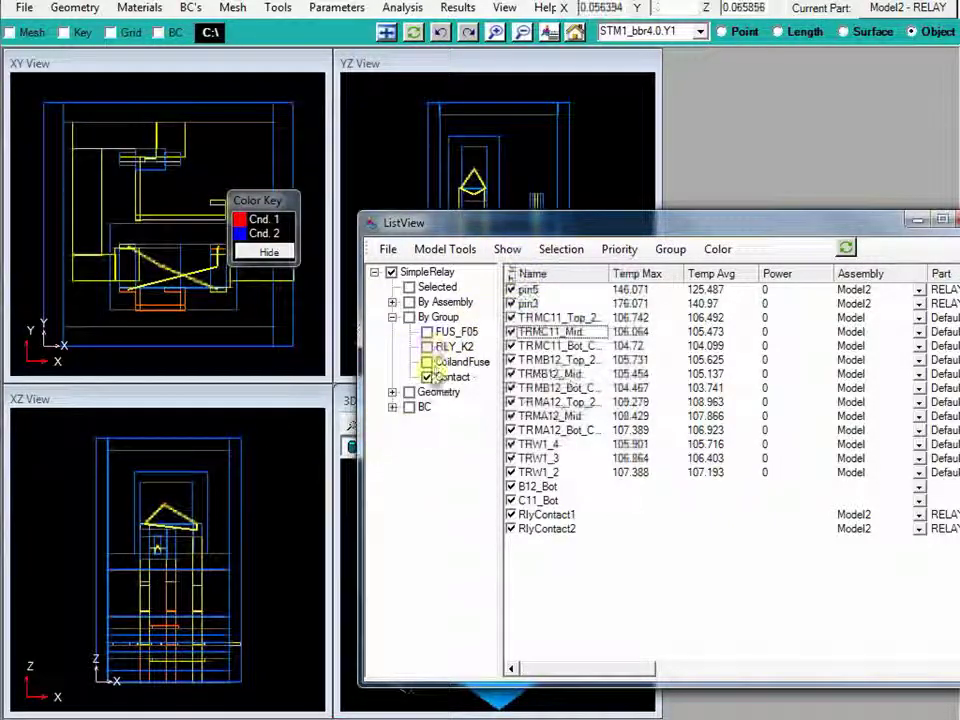
List the relay's boundary conditions instead of Contact parts and locate BC_Conv_5 in the views
click(428, 377)
click(409, 407)
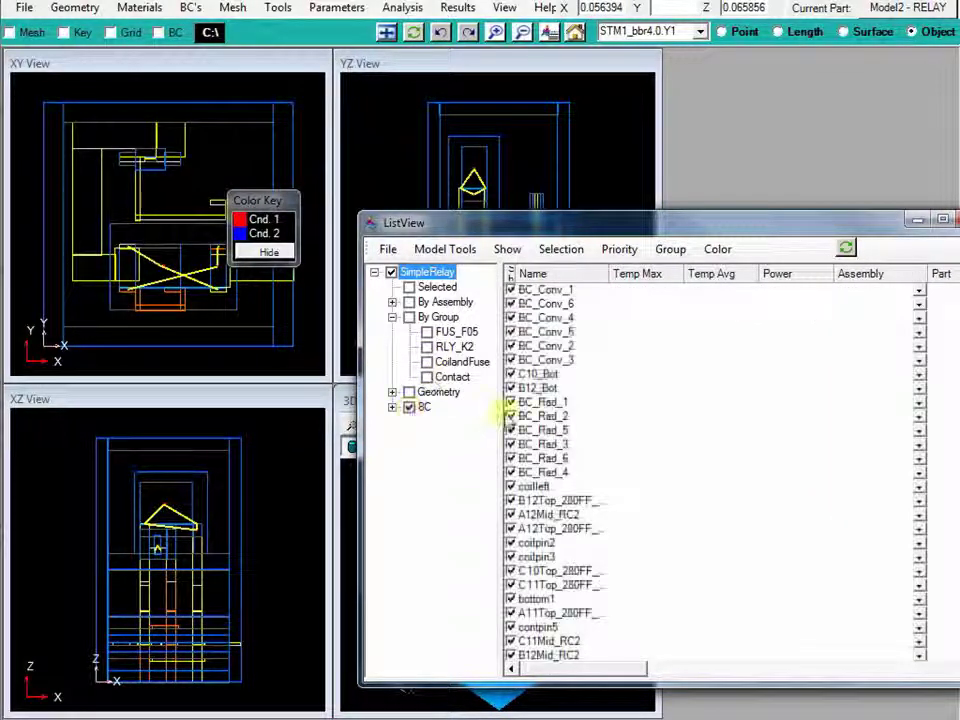
drag(666, 226, 607, 182)
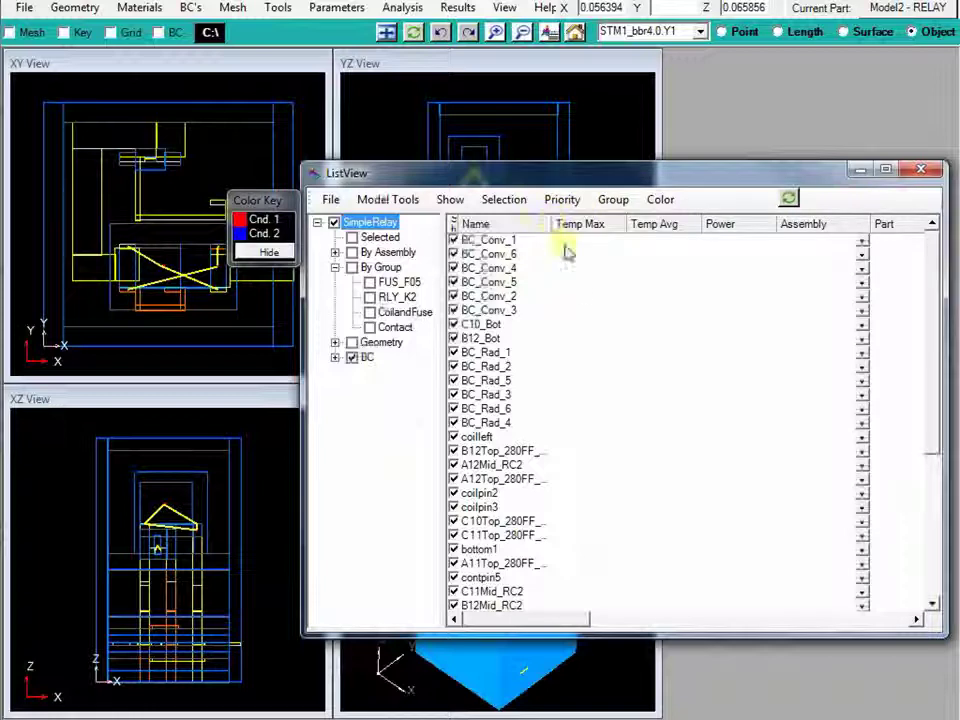
click(536, 284)
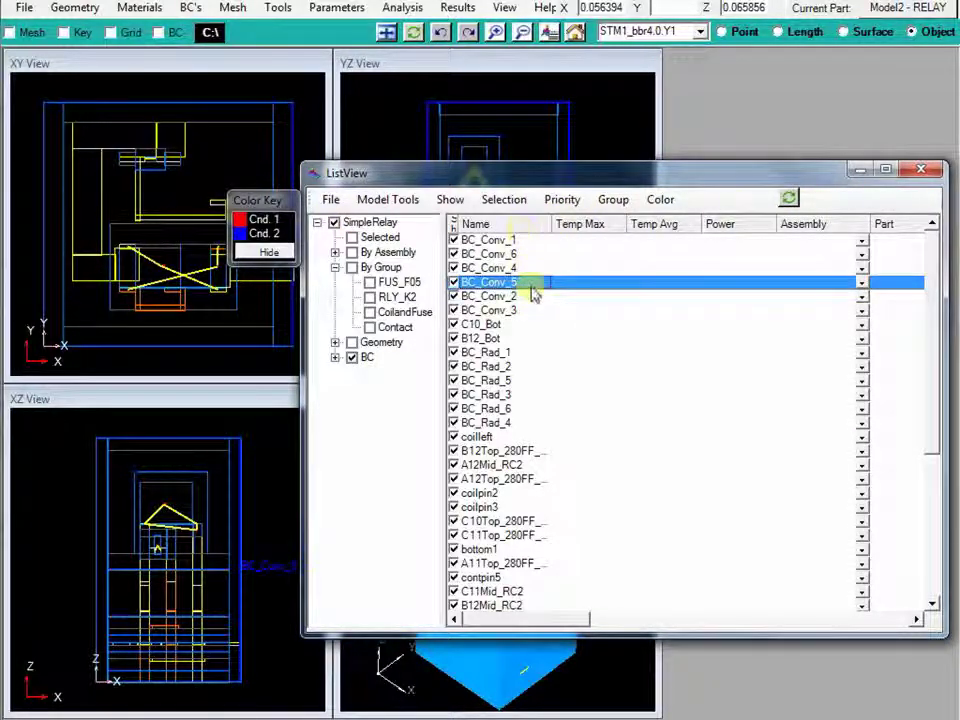
Inspect the Type and Included columns of the boundary conditions, widening Type, then close the list
scroll(531, 293, down, 6)
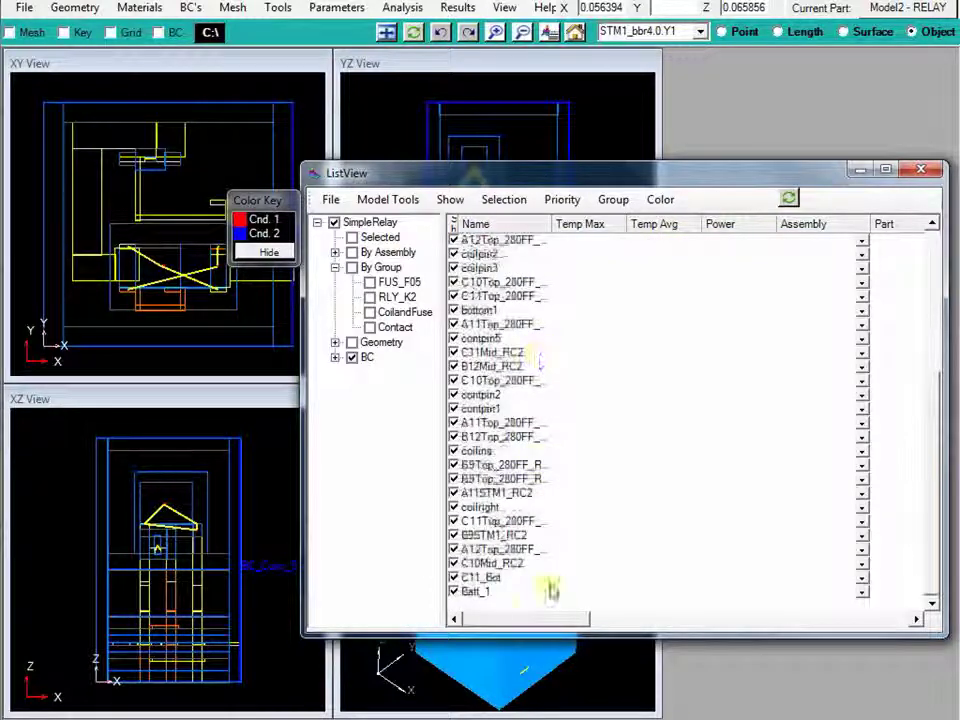
drag(551, 619, 652, 626)
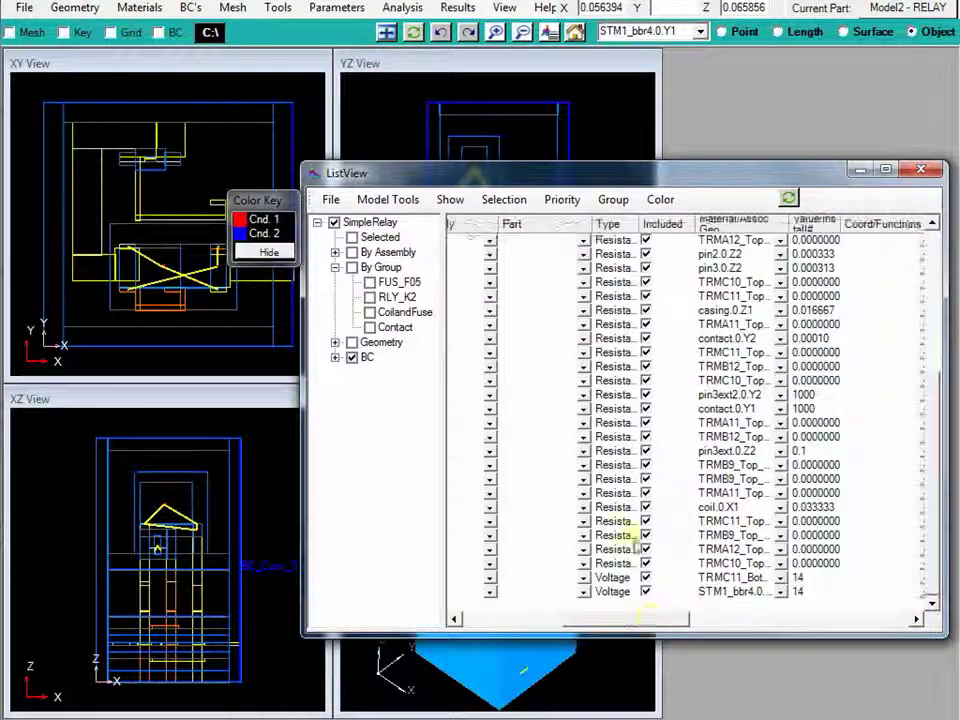
drag(639, 223, 676, 223)
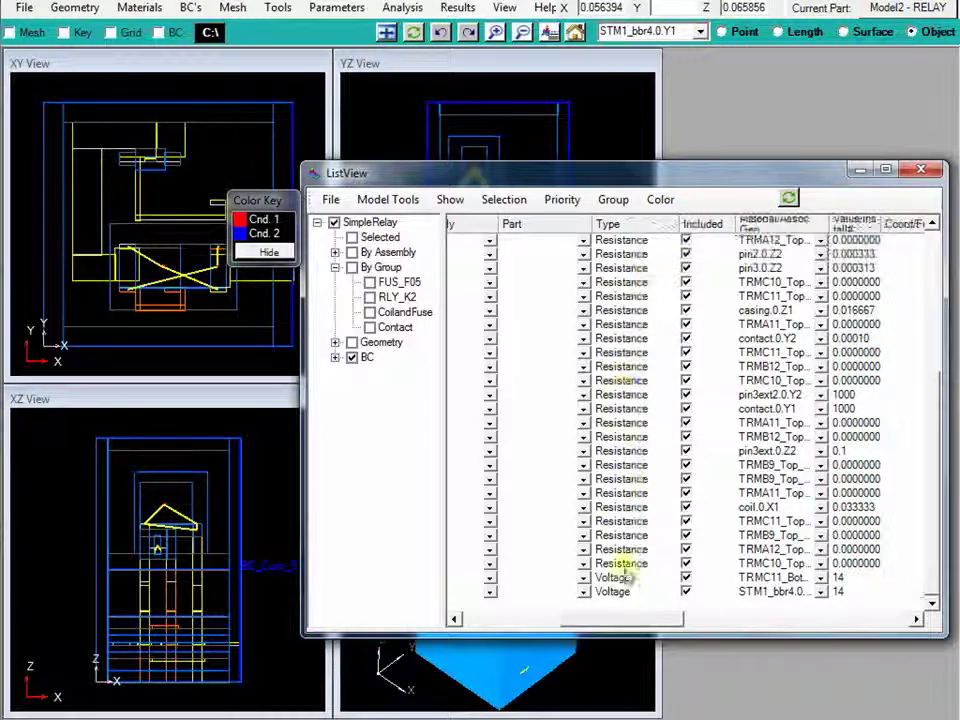
scroll(622, 570, up, 6)
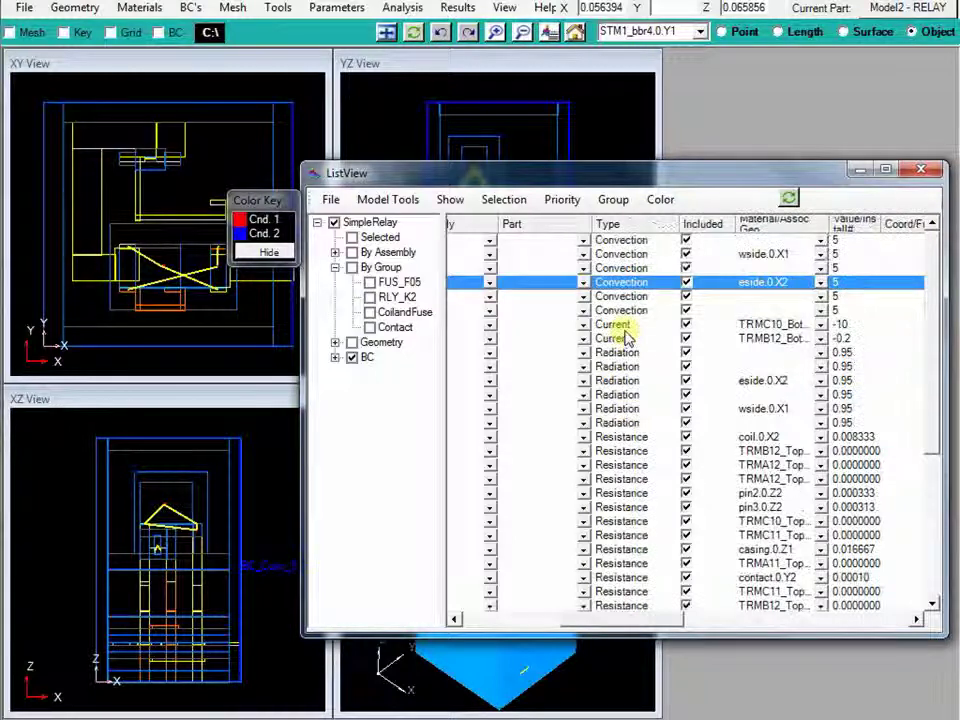
click(918, 169)
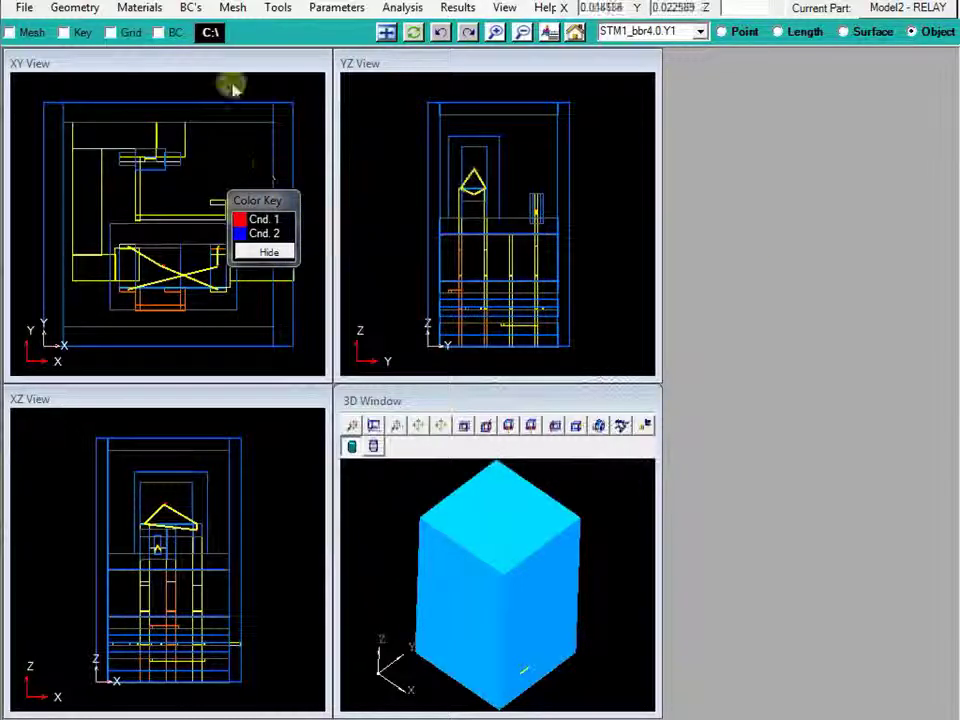
click(191, 7)
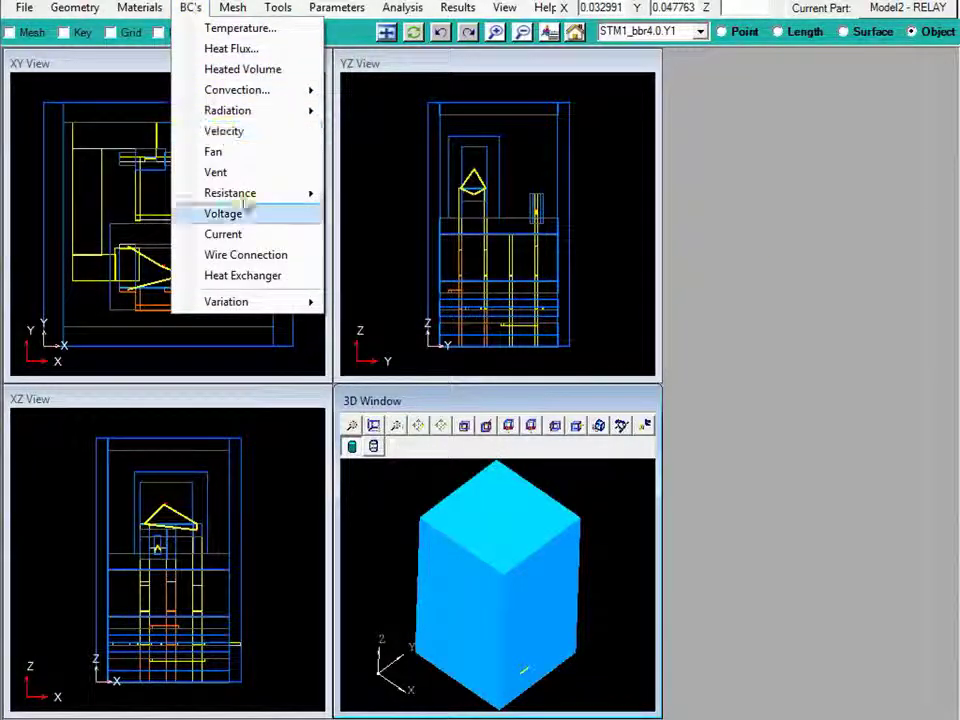
mouse_move(274, 302)
click(362, 324)
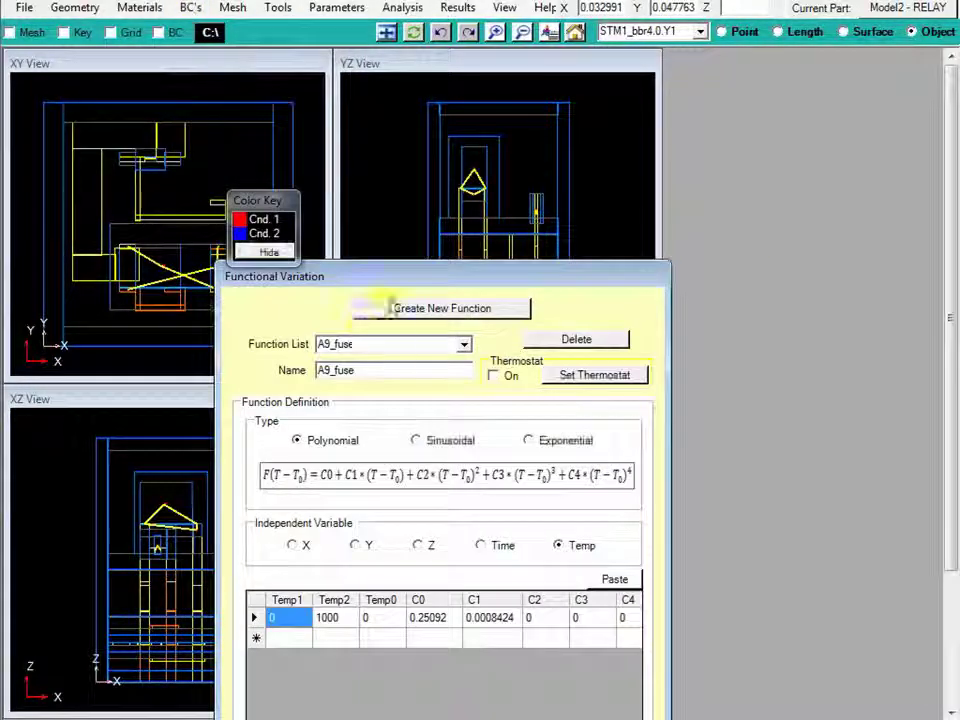
drag(420, 275, 491, 81)
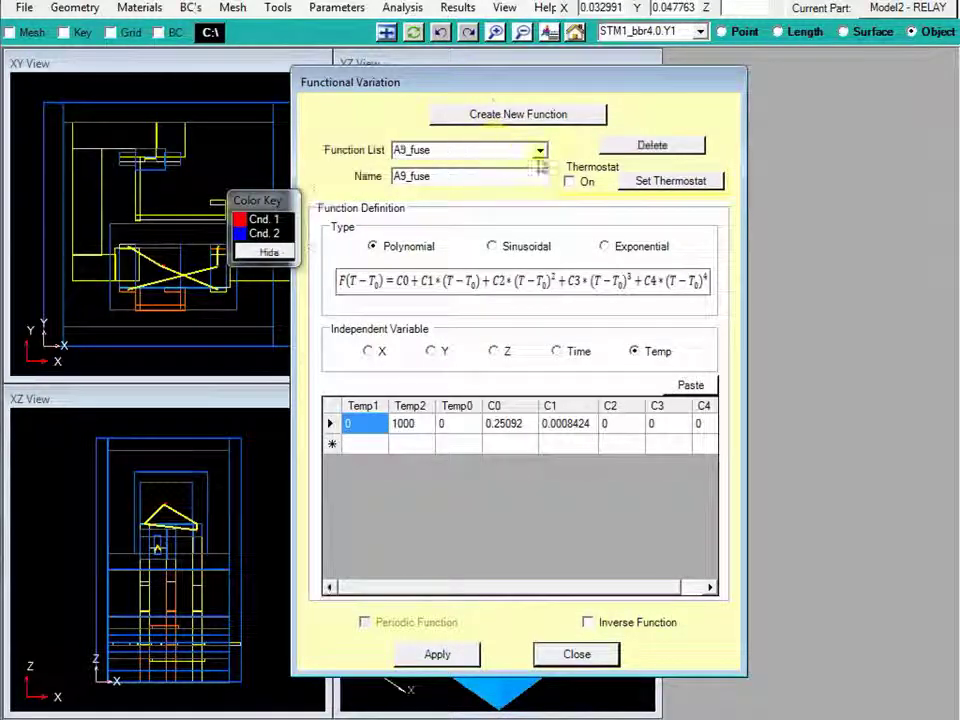
click(540, 150)
scroll(500, 195, down, 1)
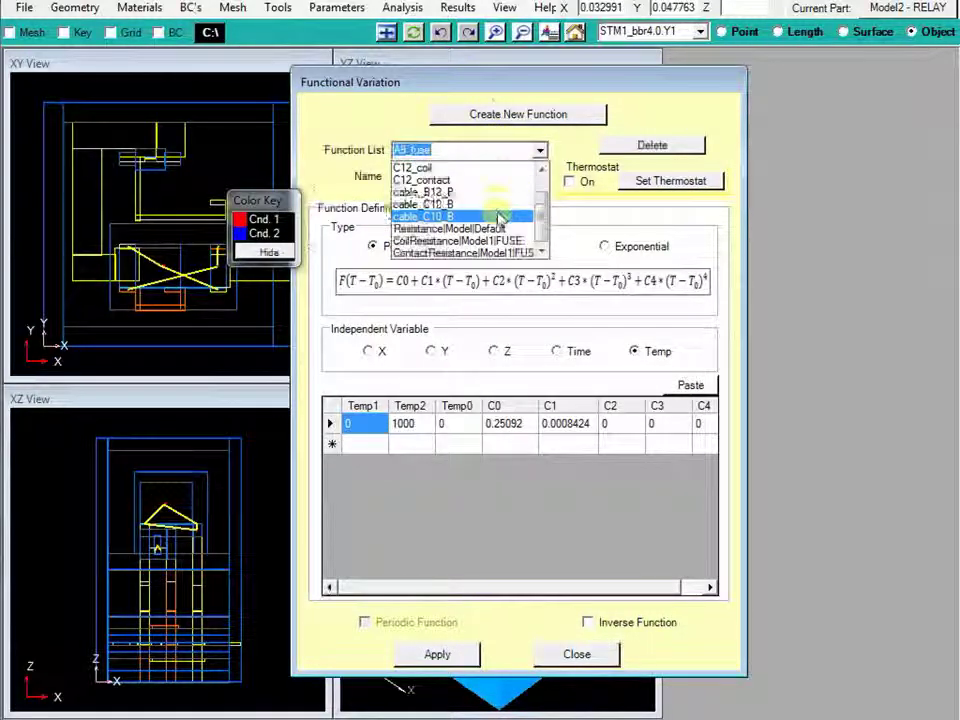
click(490, 241)
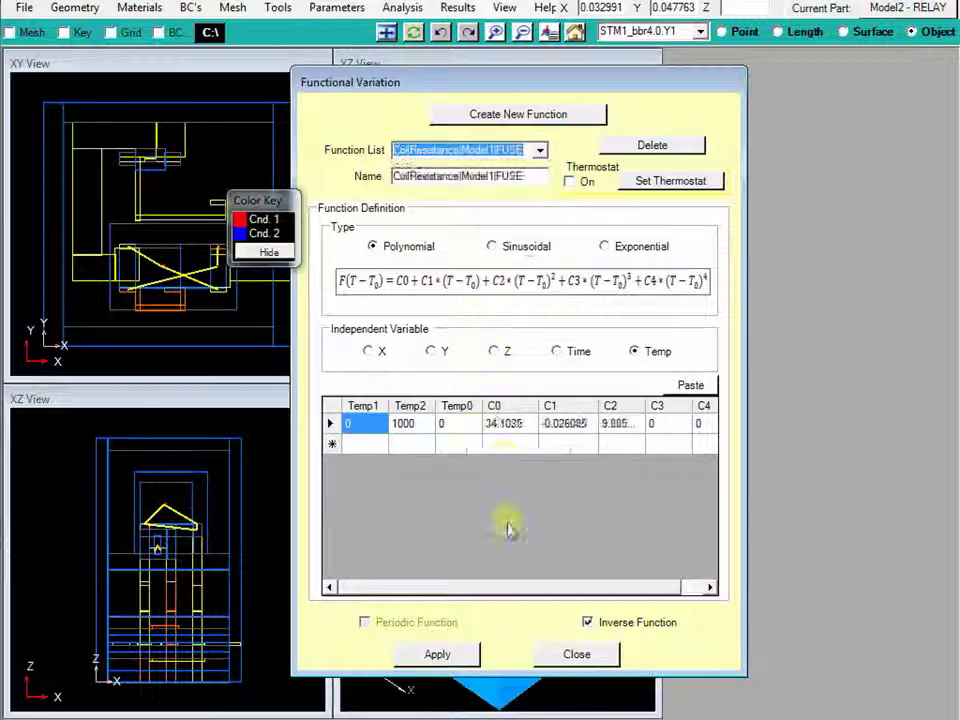
click(576, 654)
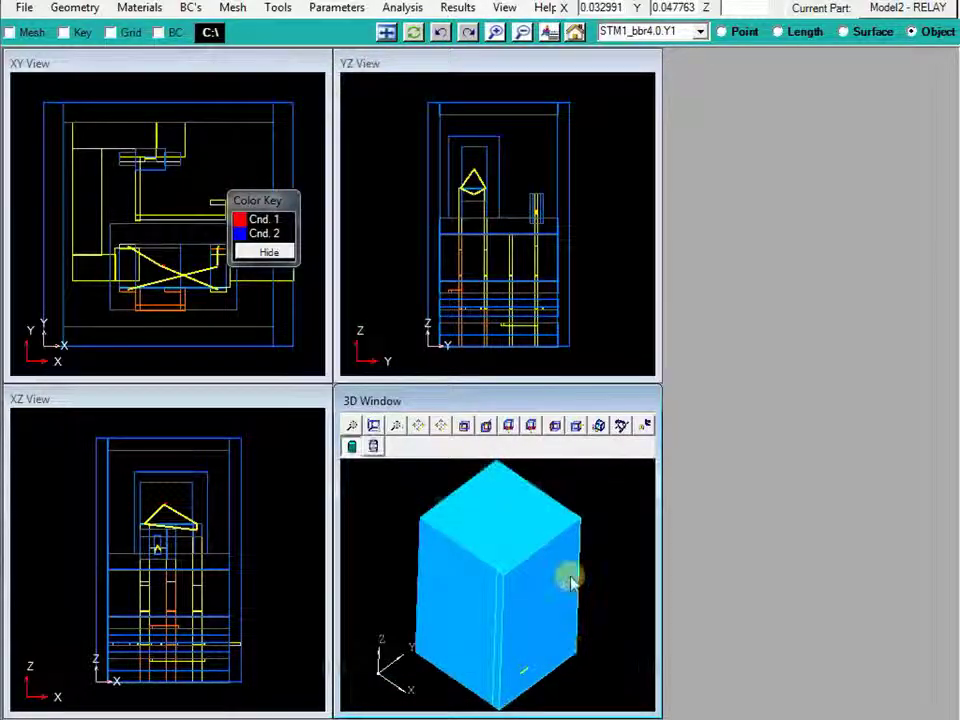
click(76, 9)
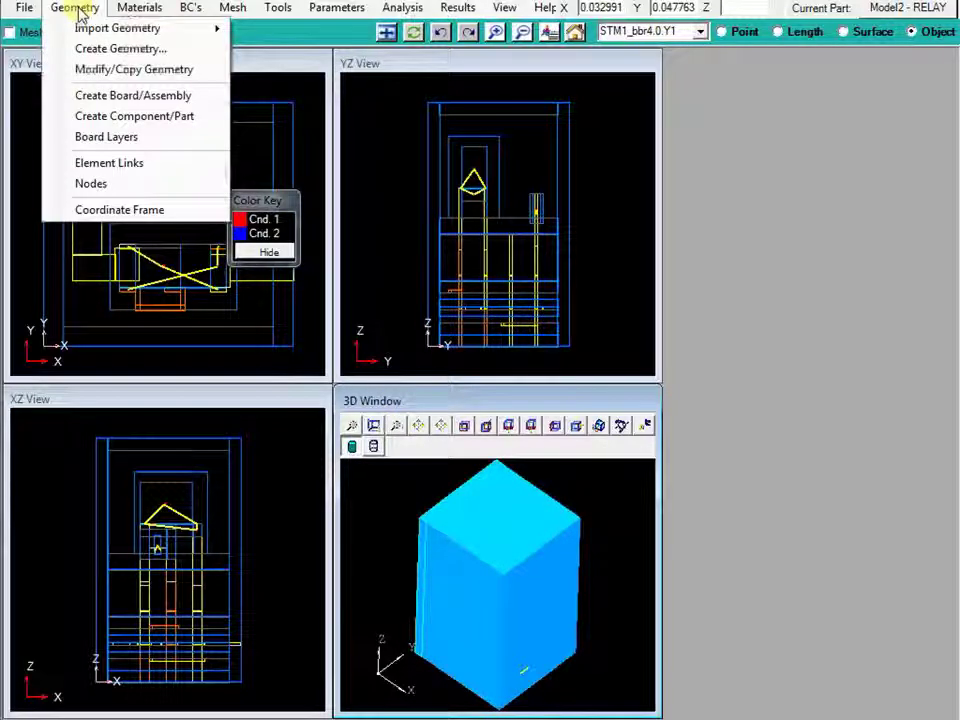
click(105, 161)
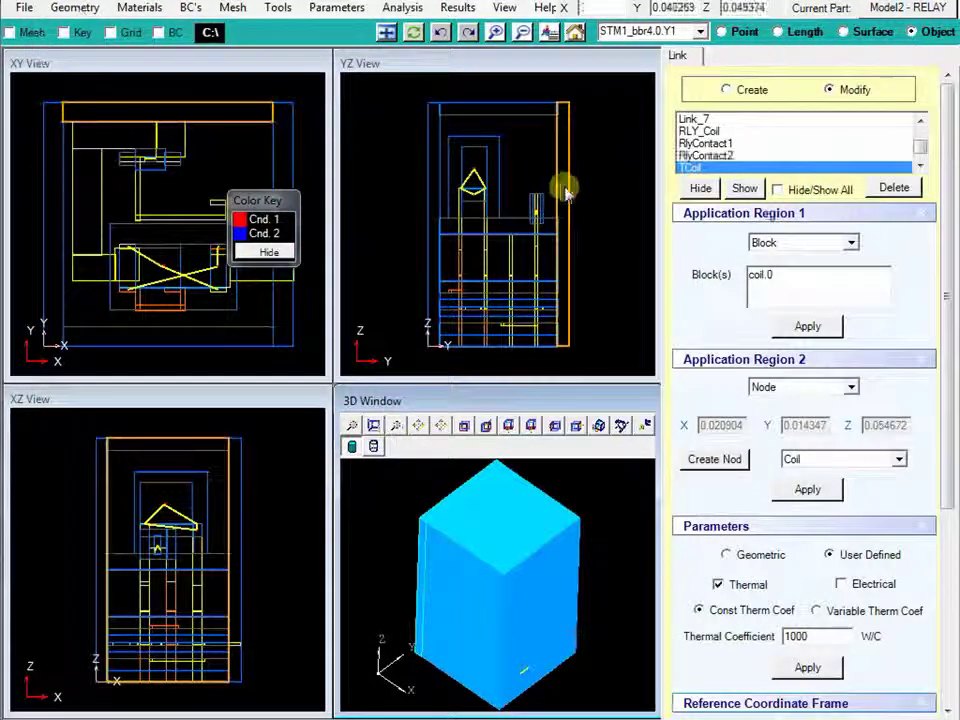
click(735, 143)
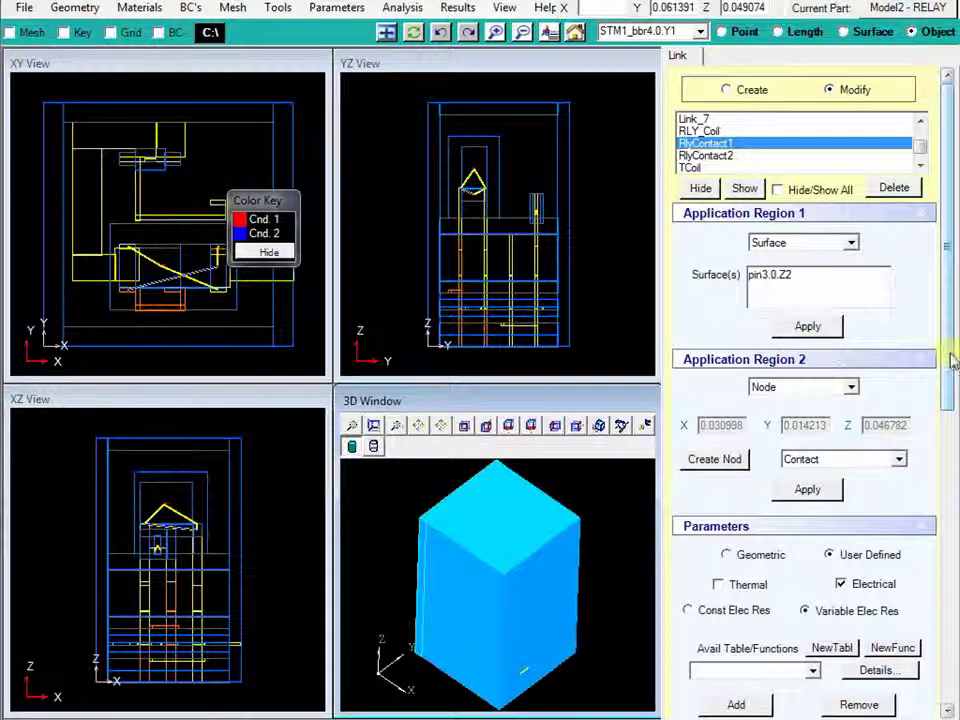
drag(949, 360, 945, 606)
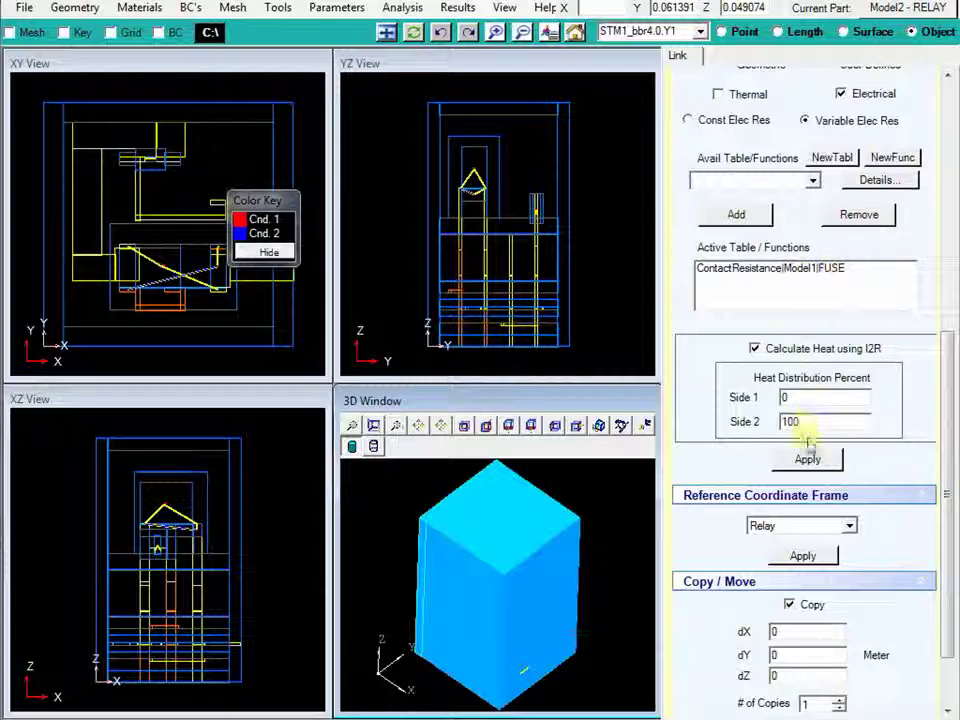
click(163, 278)
click(147, 160)
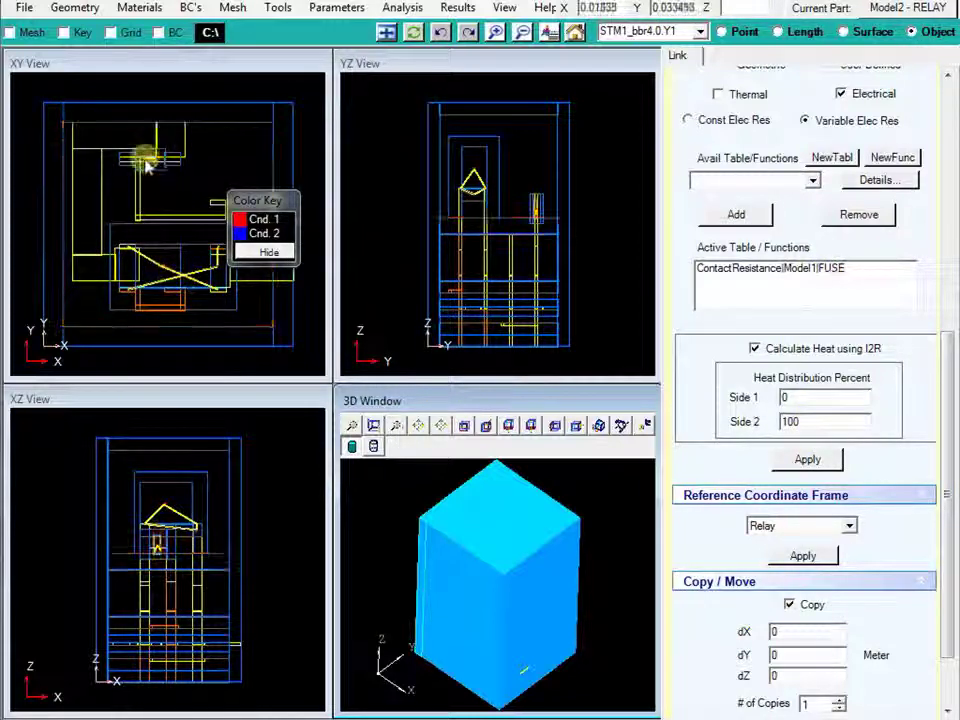
click(289, 350)
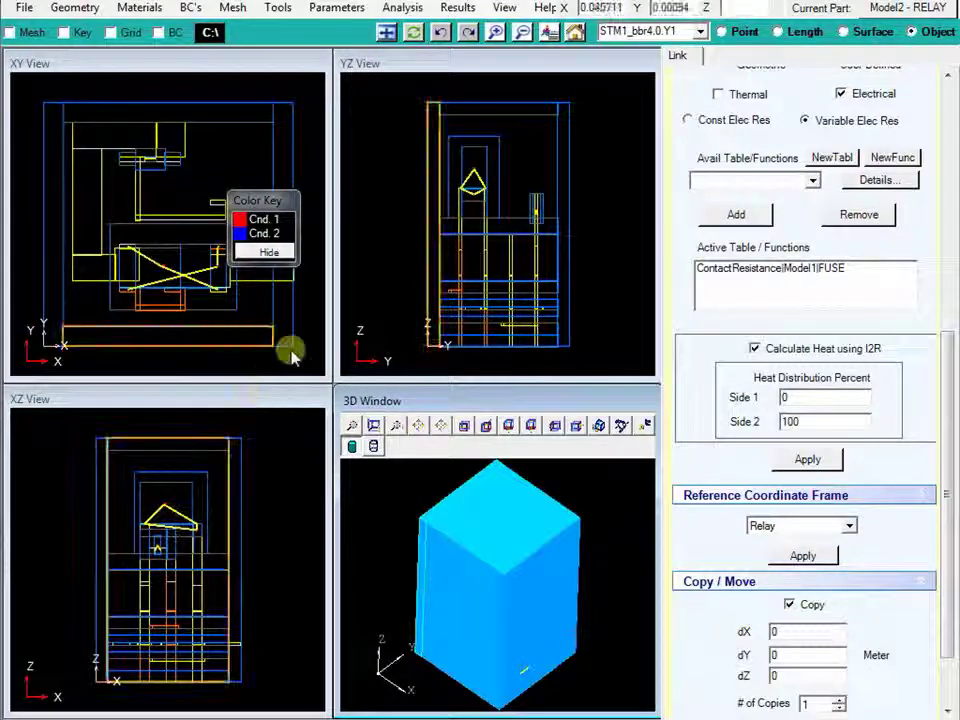
scroll(945, 632, down, 3)
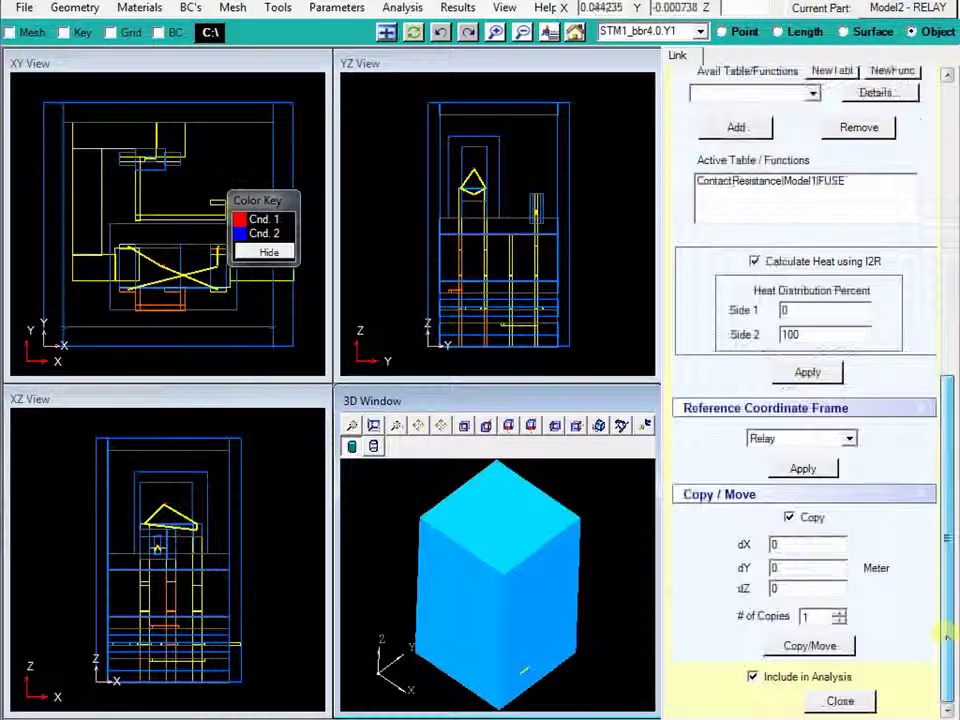
click(840, 701)
Load the SimpleRelay.vtr results and move the colour key to the right
click(457, 8)
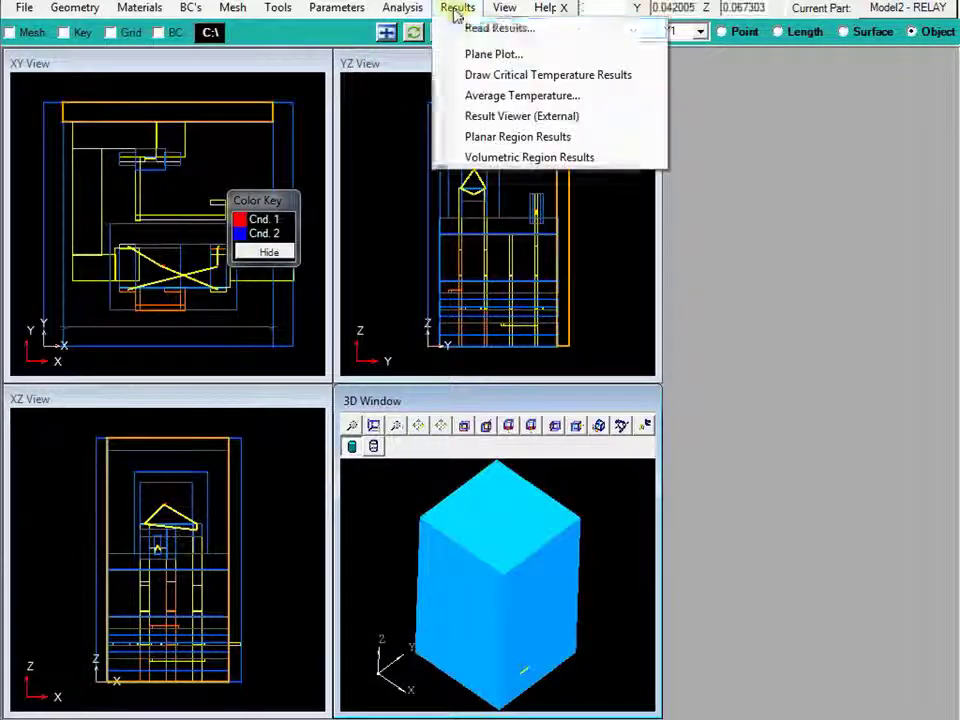
click(490, 28)
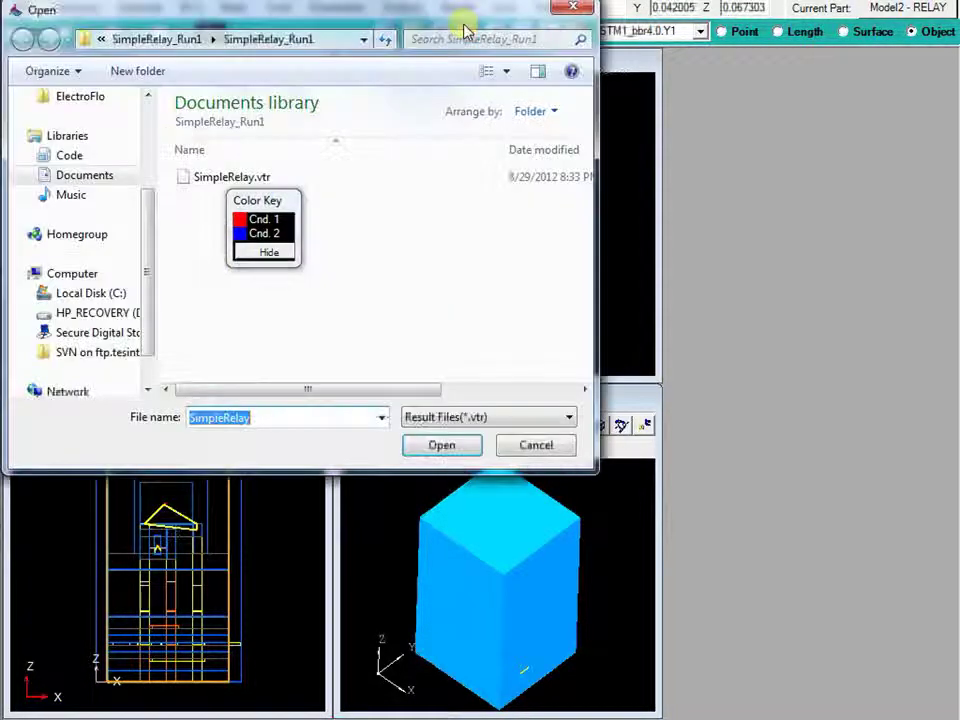
double_click(300, 177)
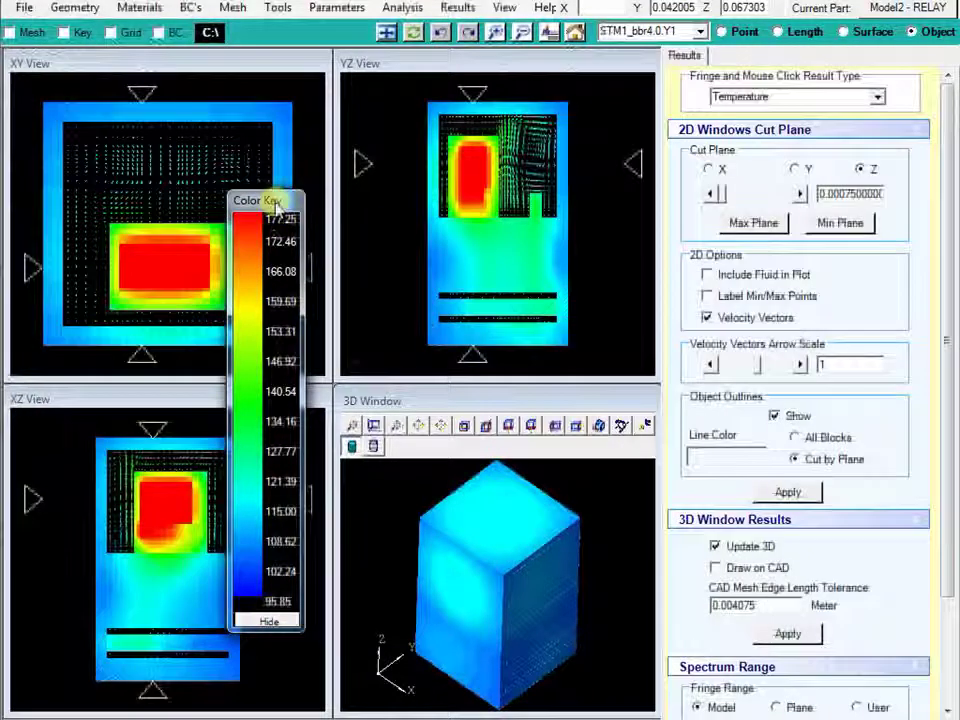
drag(270, 201, 345, 203)
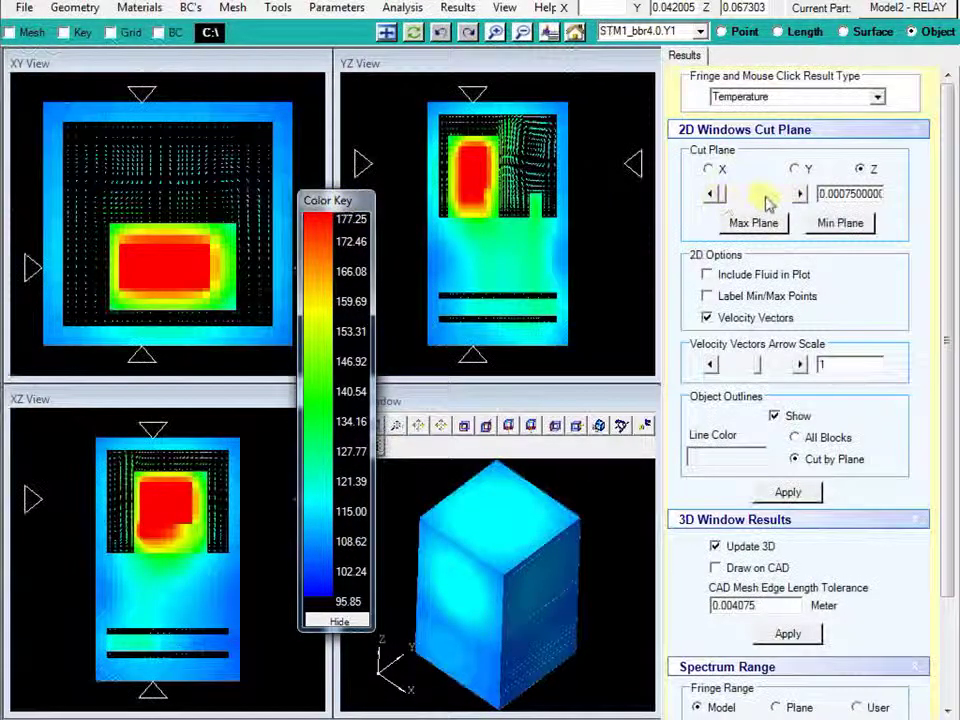
Raise the Z cut plane, plot voltage (about 13.24 to 14) at the maximum plane, and reopen ListView
click(799, 196)
click(799, 194)
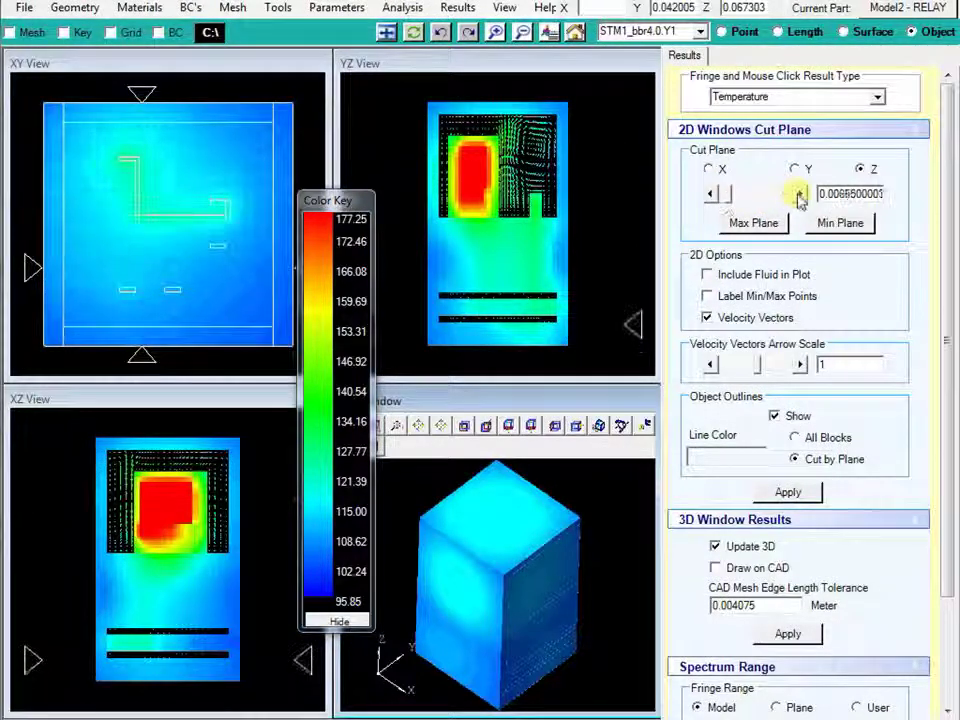
click(799, 194)
click(876, 96)
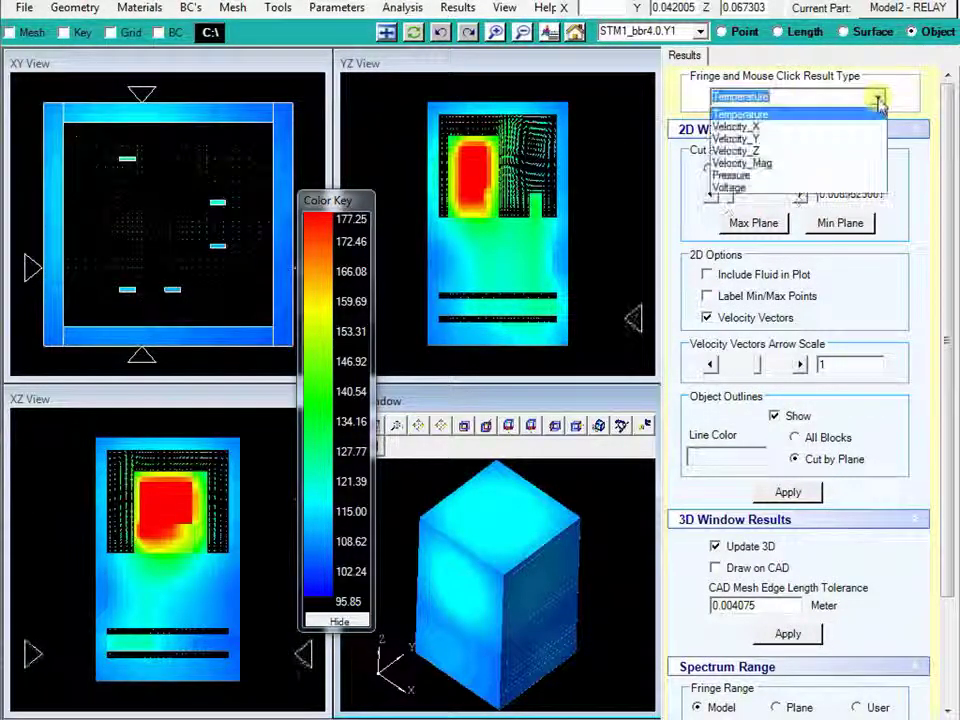
click(836, 186)
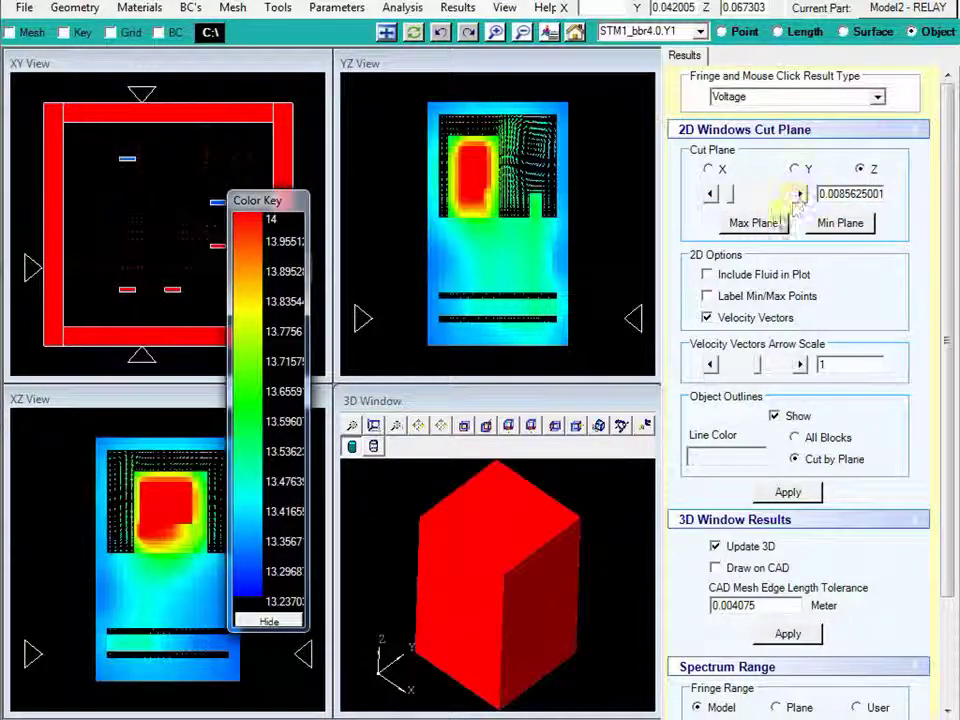
click(753, 223)
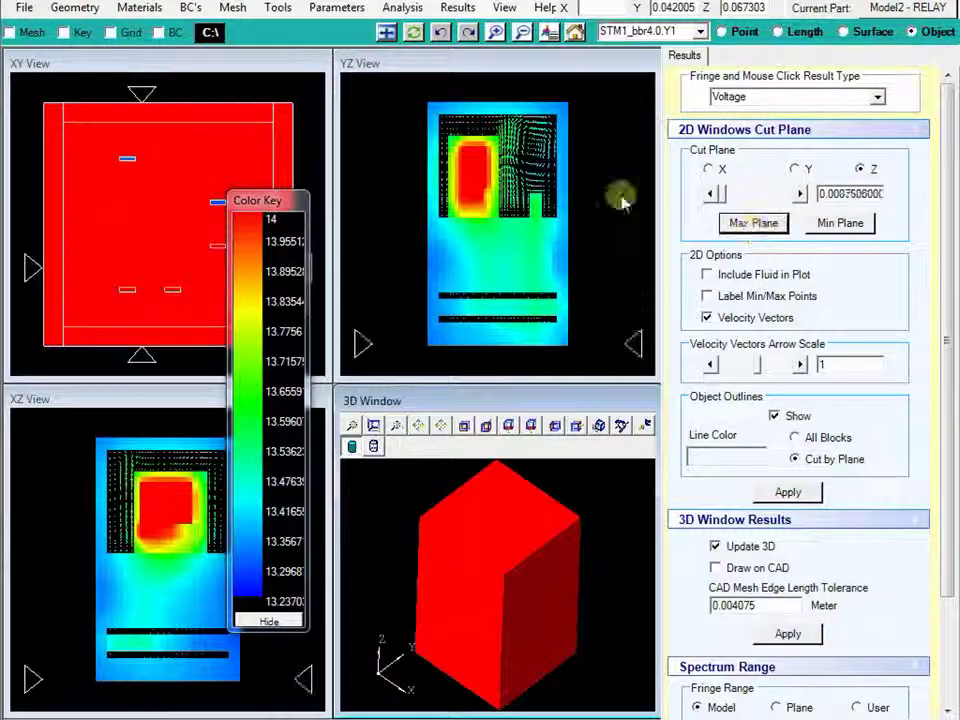
click(270, 9)
click(278, 28)
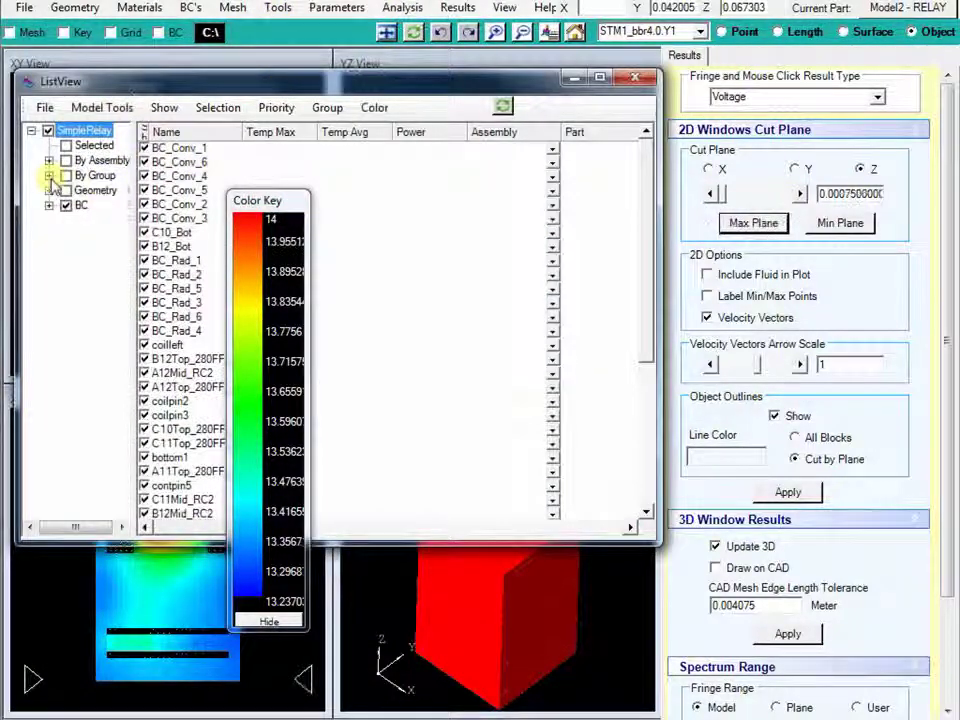
In ListView, show only the CoilandFuse group's parts and close the list
click(49, 175)
click(84, 220)
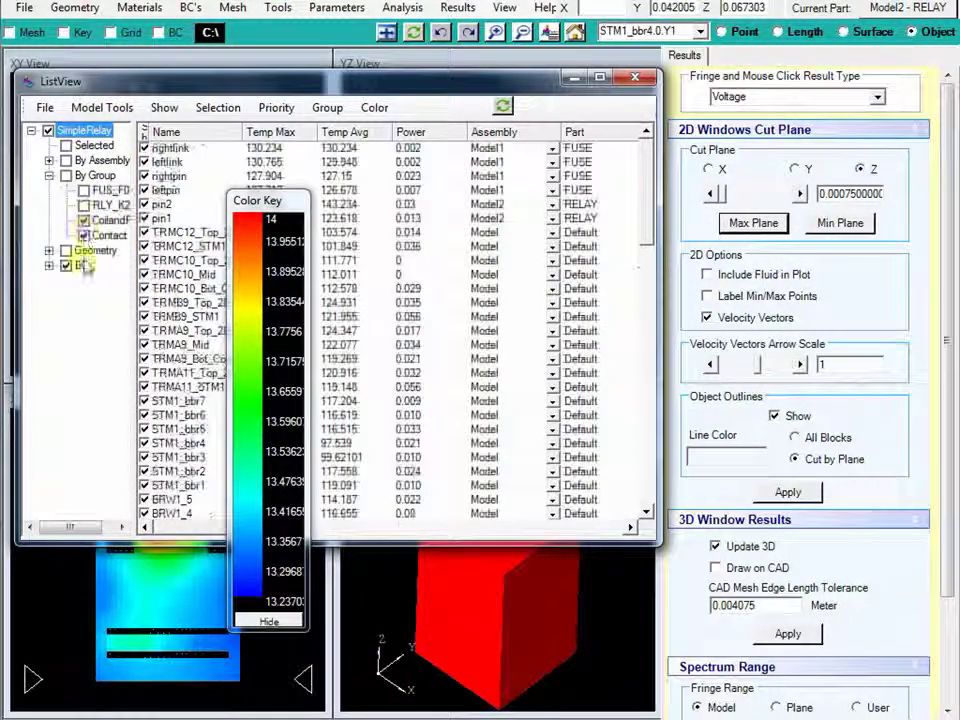
click(170, 233)
key(ctrl+a)
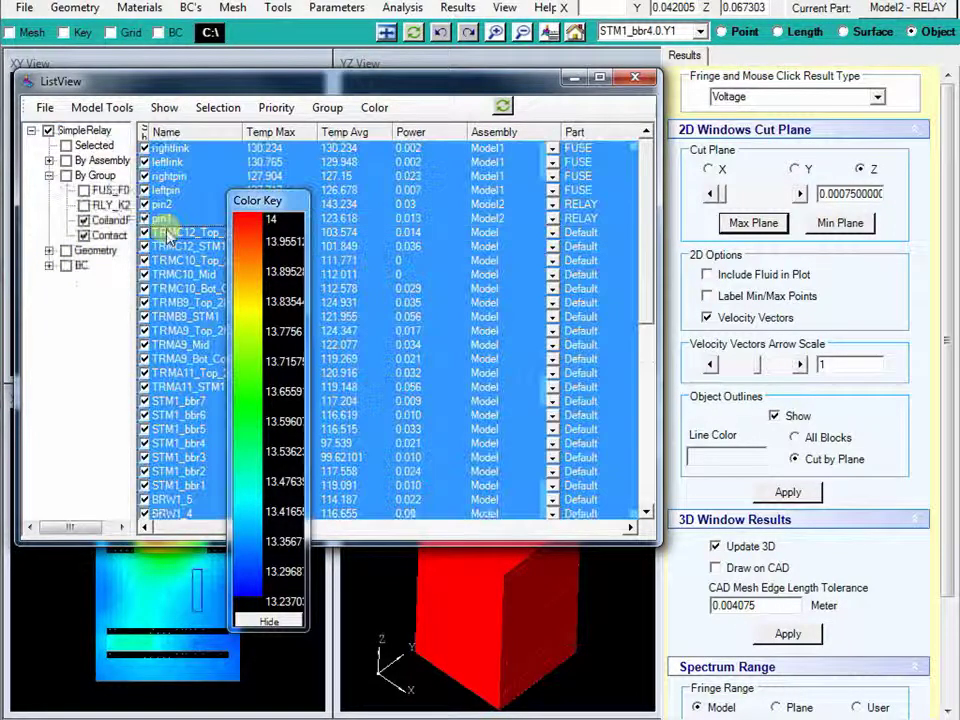
click(164, 107)
click(185, 171)
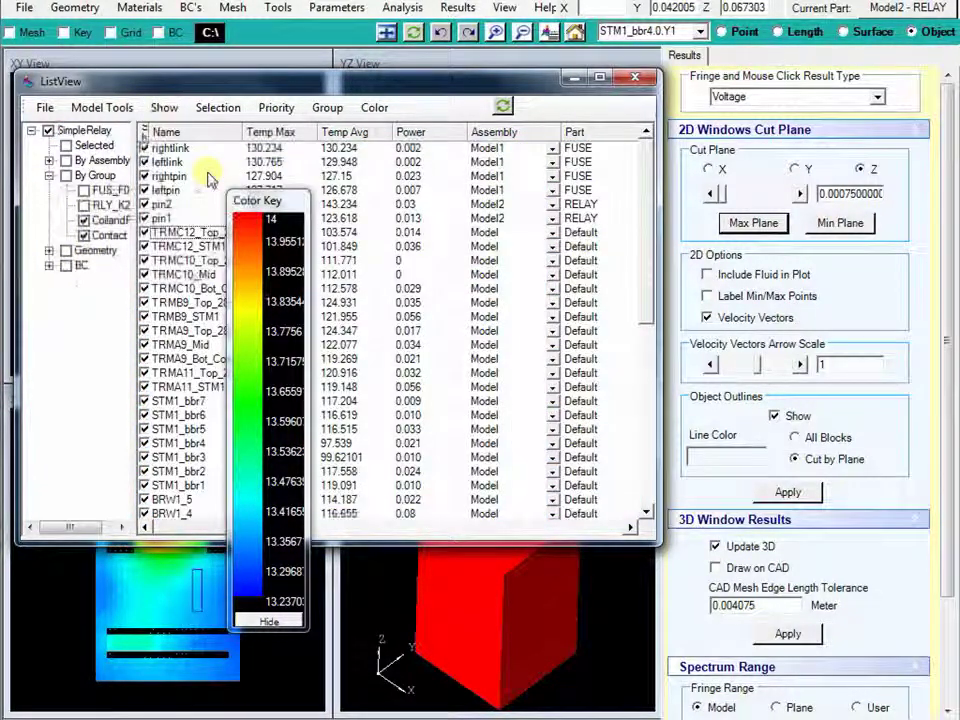
click(634, 77)
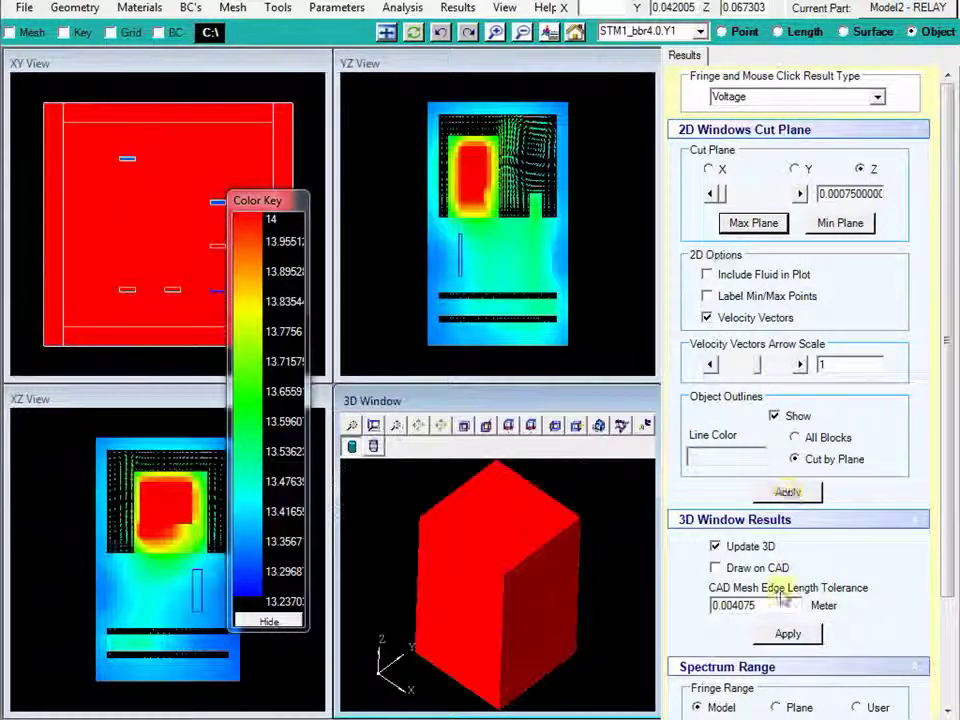
Refresh the 3D results for just those conductors, tilt the view, and bring up the result types
click(781, 634)
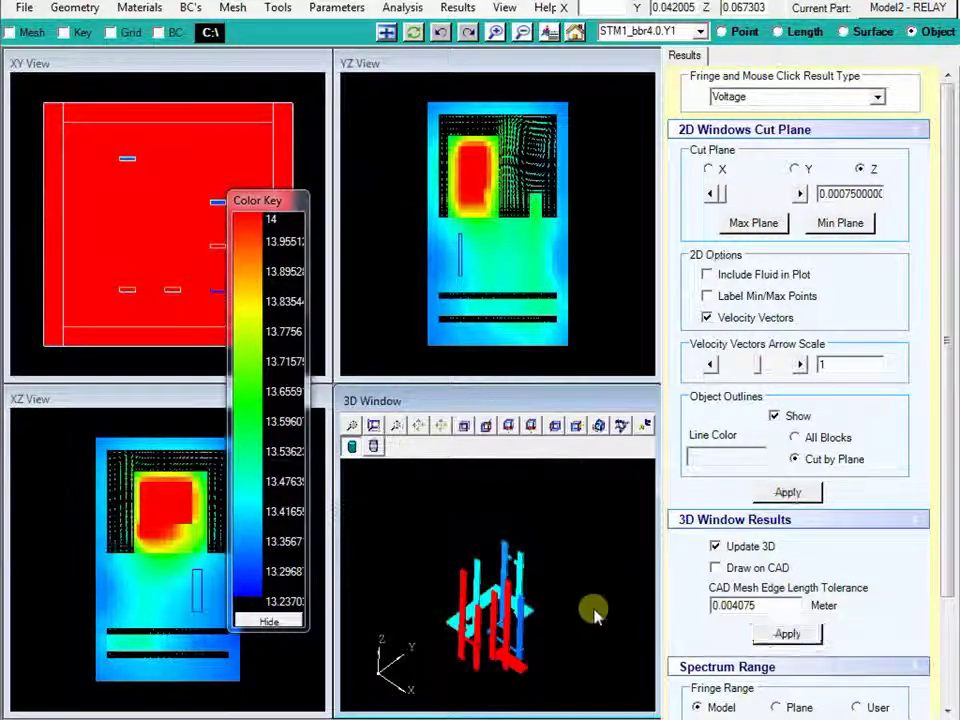
mouse_move(593, 613)
mouse_down()
mouse_move(596, 579)
mouse_move(588, 648)
mouse_move(594, 634)
mouse_up()
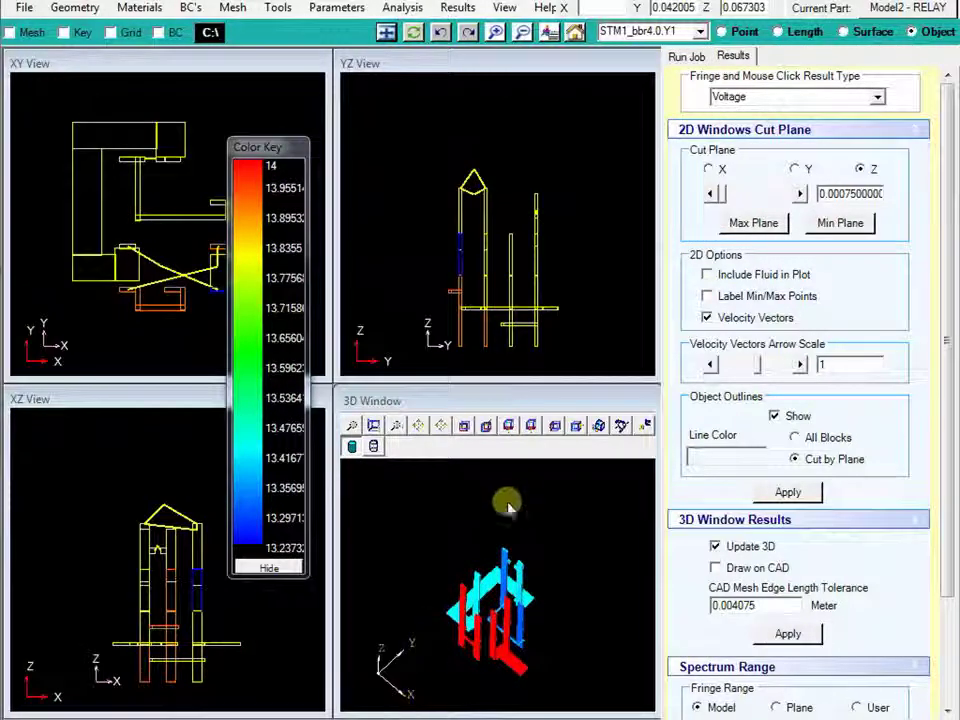
click(877, 97)
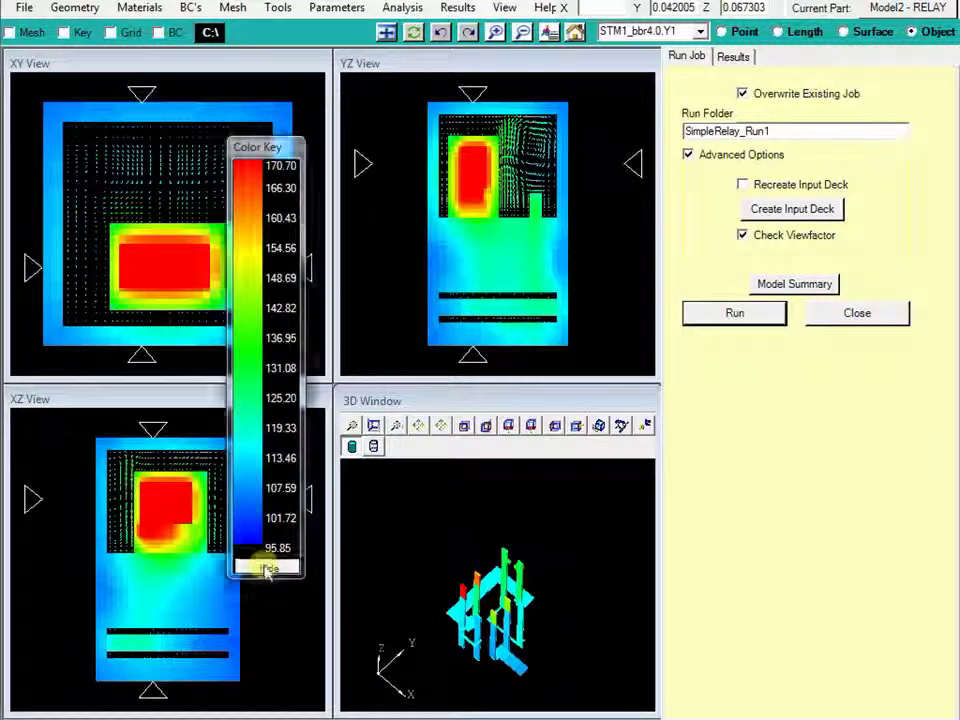
Hide the colour key and scroll SimpleRelay.nod's RC node thermal, electrical and 2D node results
click(268, 566)
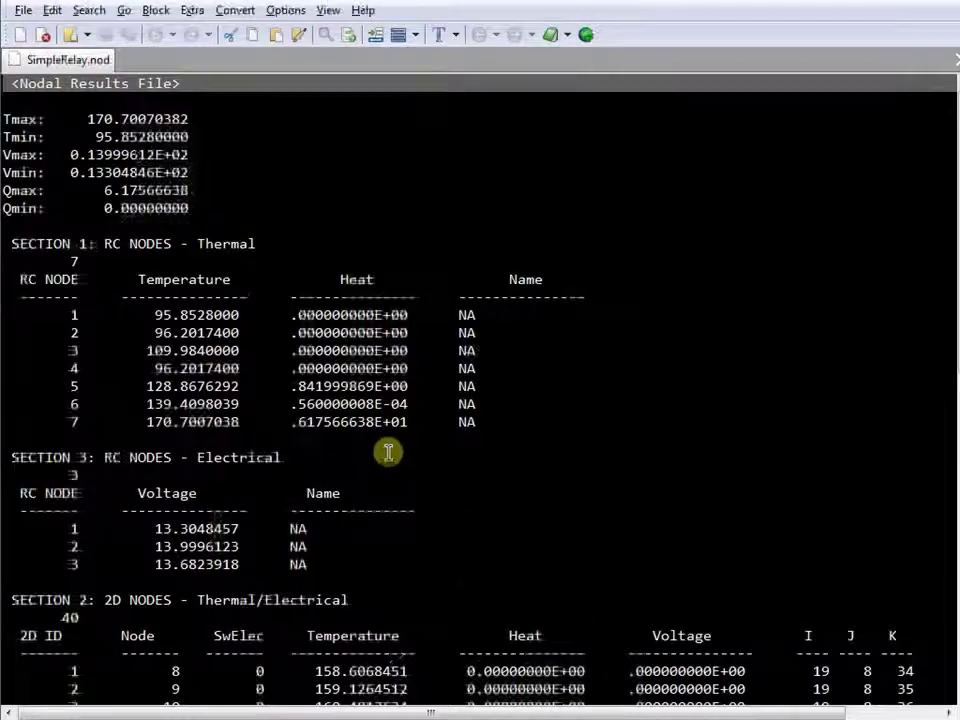
click(284, 388)
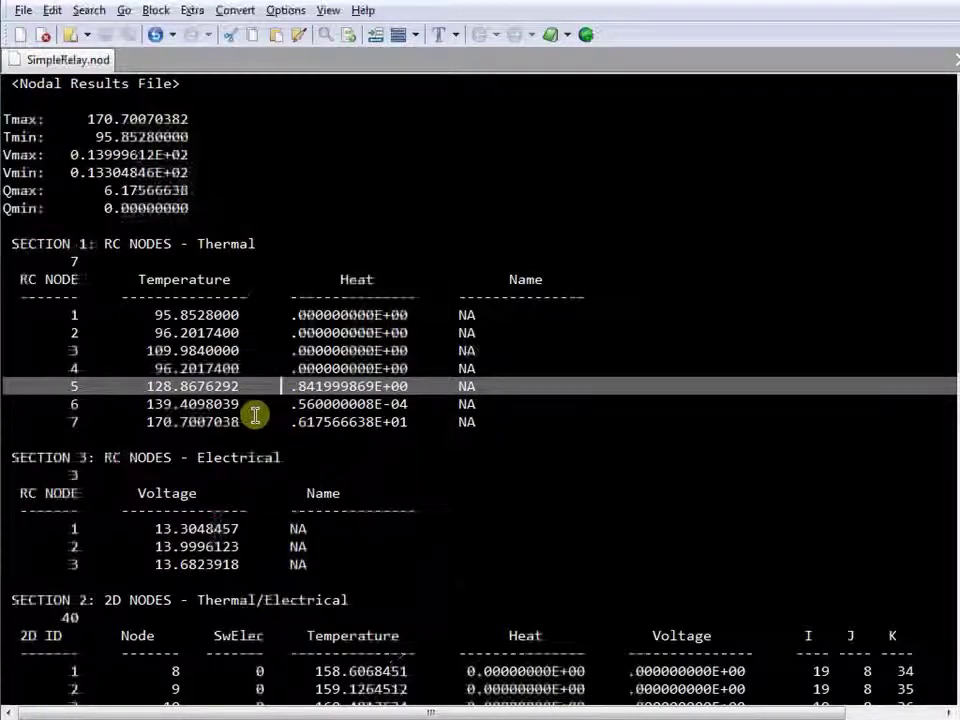
click(349, 451)
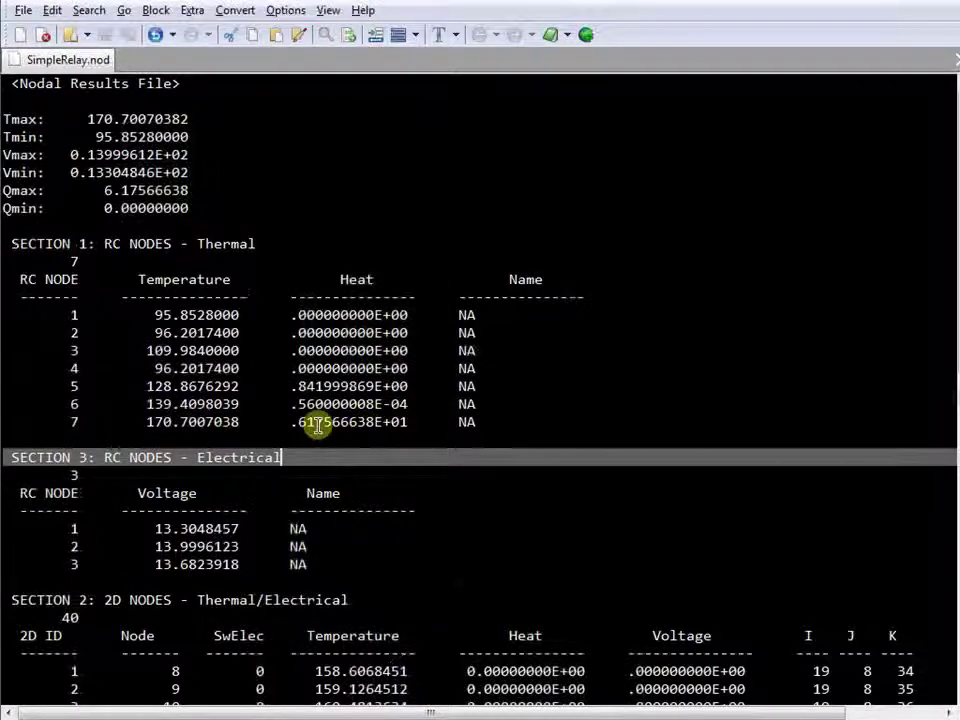
scroll(340, 451, down, 1)
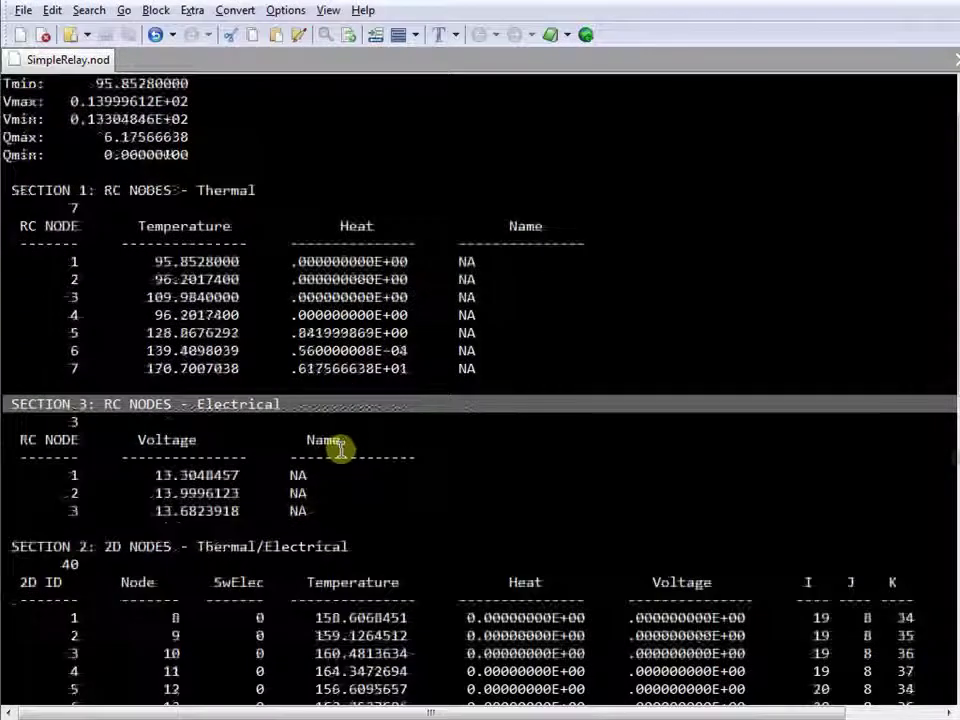
scroll(340, 451, down, 2)
scroll(347, 450, down, 1)
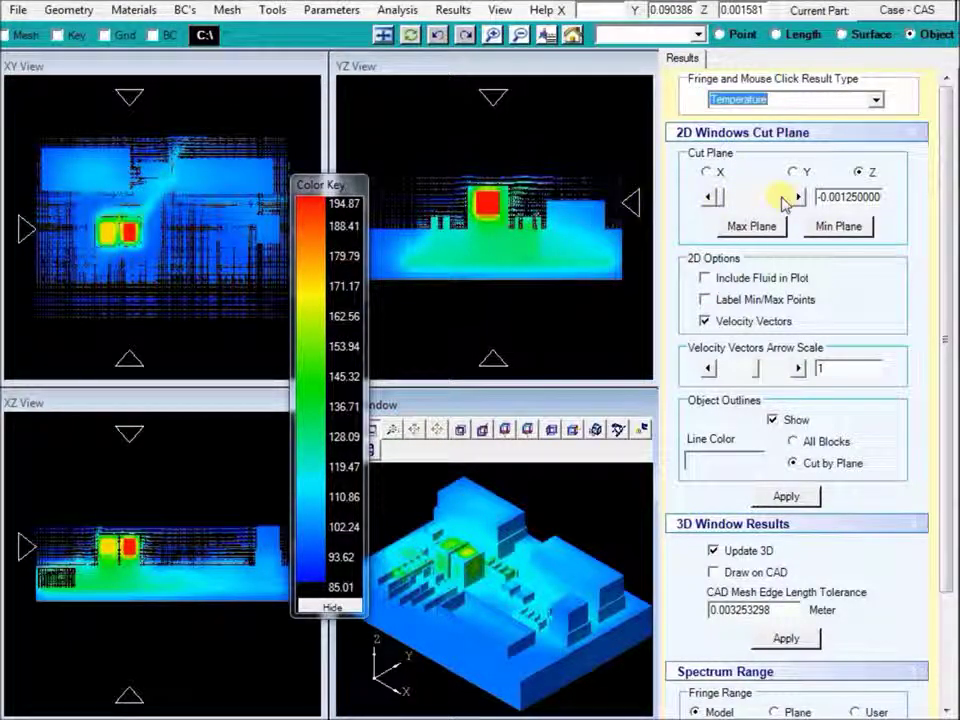
Try an X cut plane at maximum, return to a maximum Z cut, and turn off velocity vectors
click(705, 173)
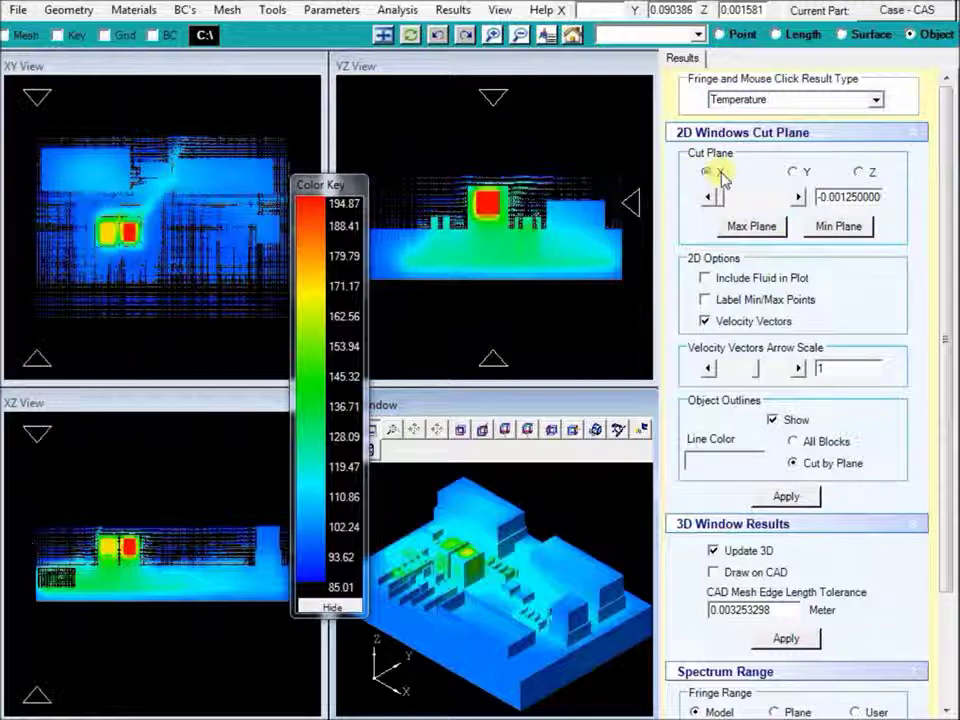
click(740, 227)
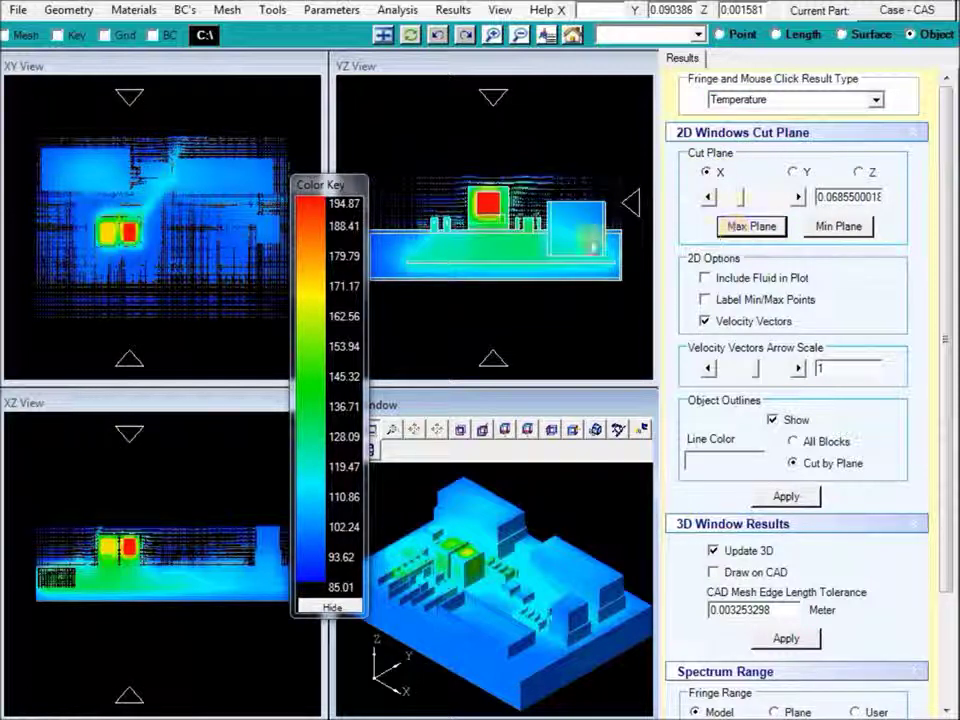
click(857, 174)
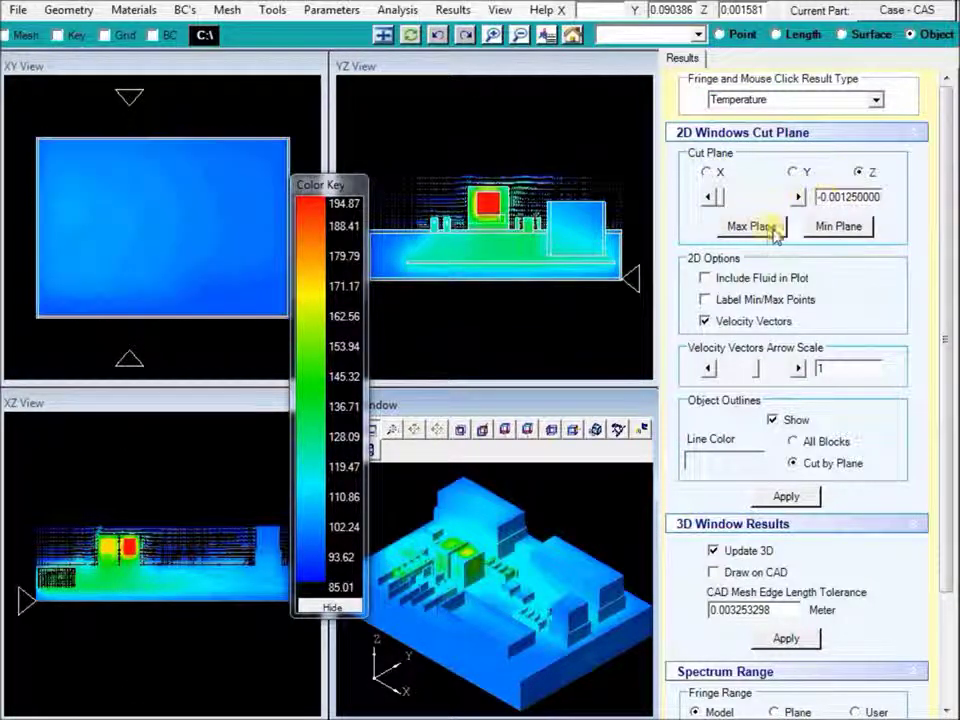
click(764, 228)
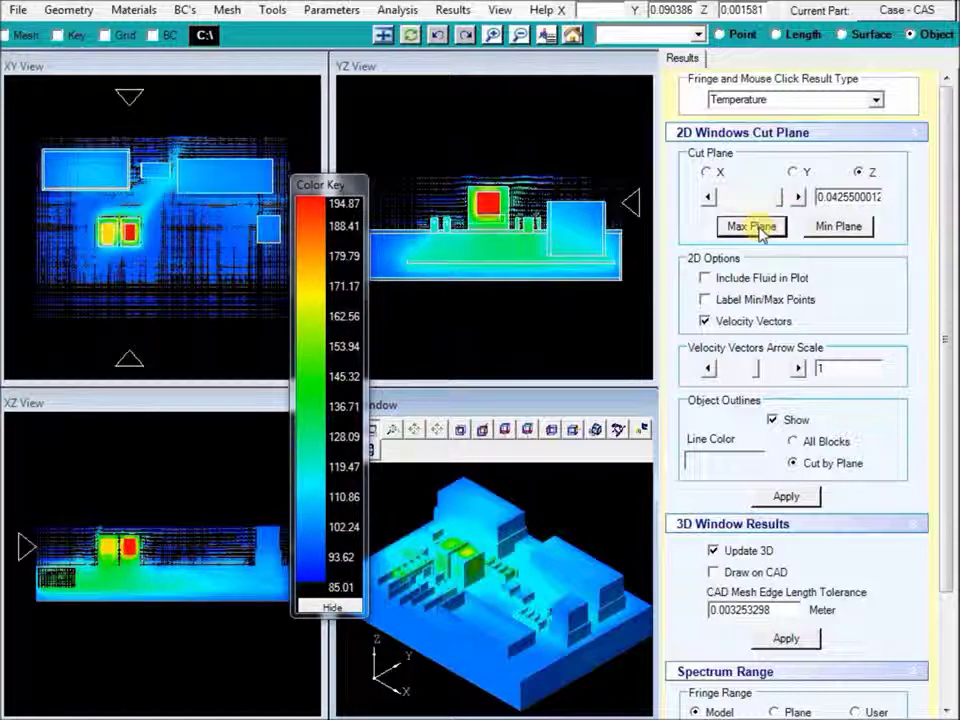
click(752, 321)
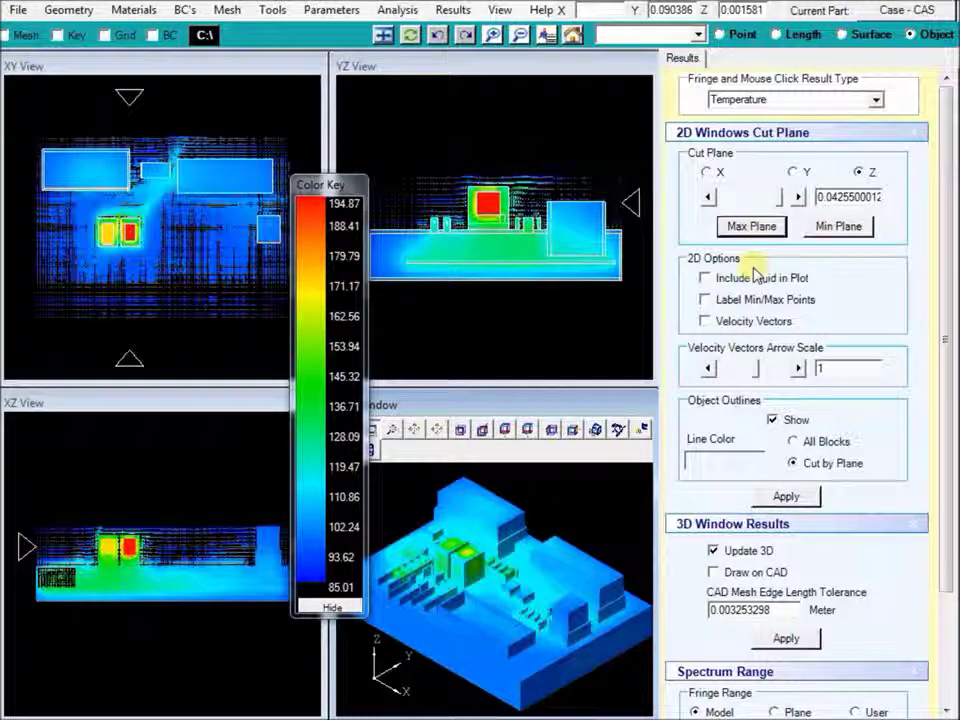
Include fluid in the section plot and step the Z cut plane down to 0.0376
click(797, 197)
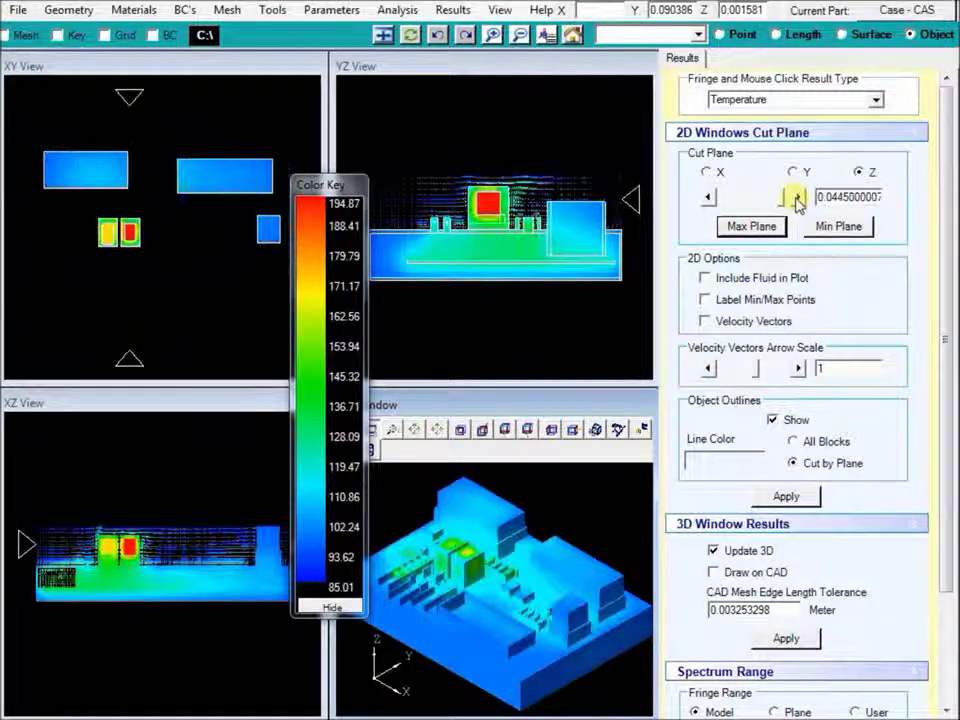
click(708, 197)
click(733, 278)
click(797, 197)
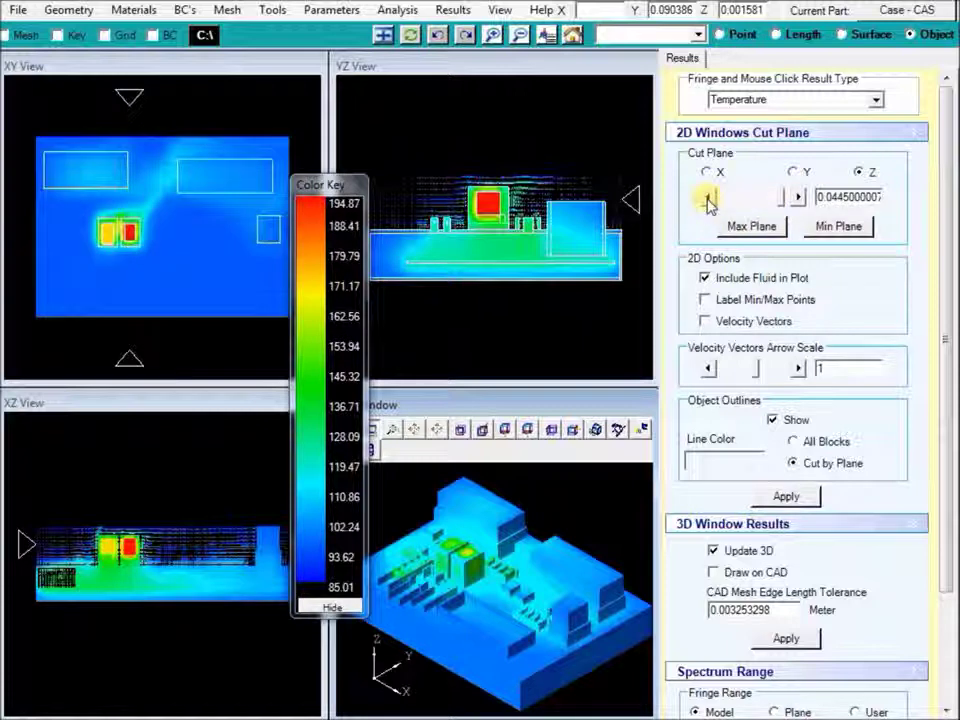
click(708, 197)
click(708, 198)
click(708, 198)
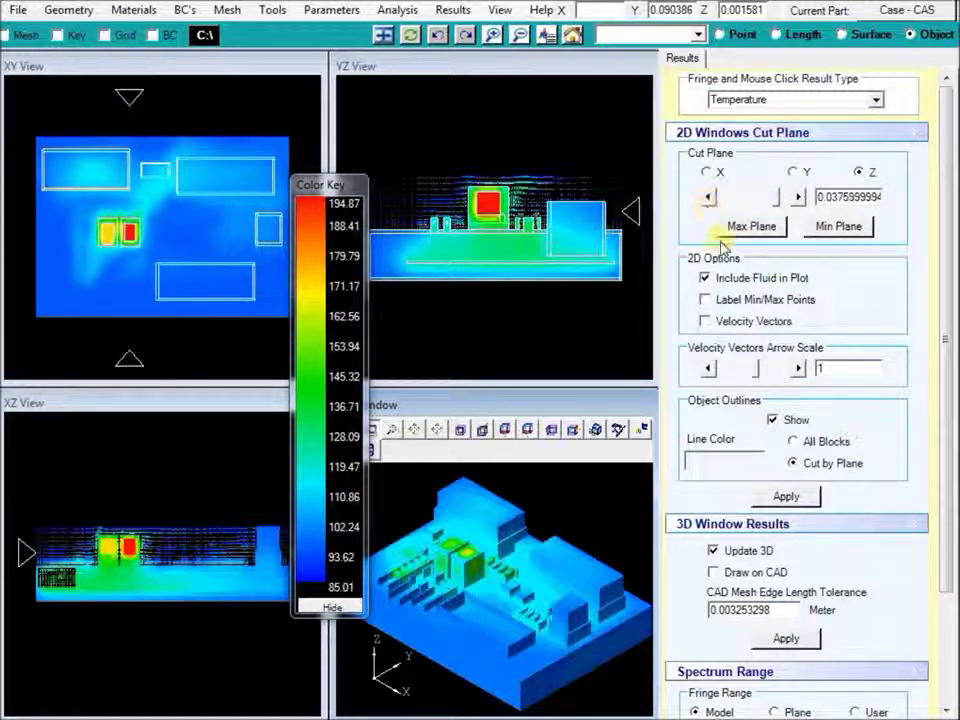
Label min/max temperature points, lower the plane to 0.0329, and fit the fringe range to the plane
click(735, 302)
click(708, 198)
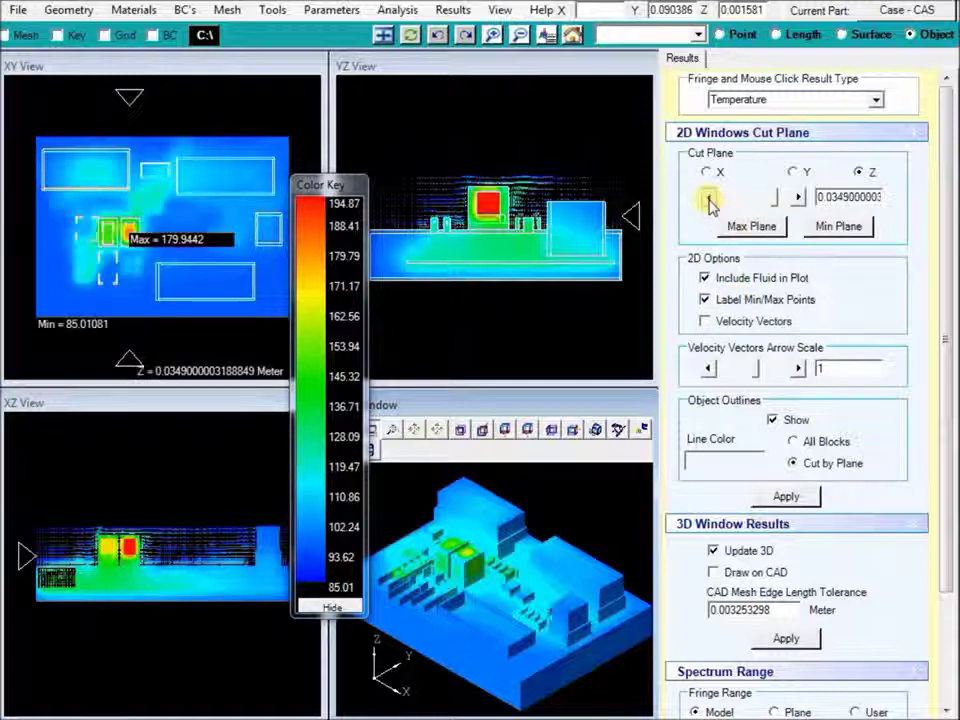
click(708, 198)
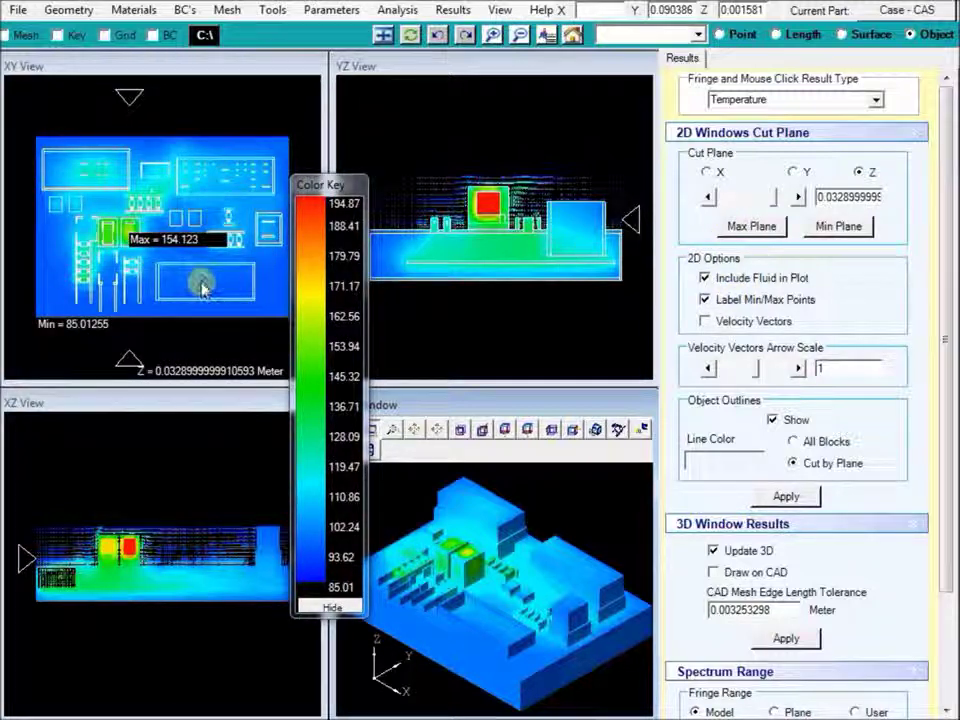
click(778, 711)
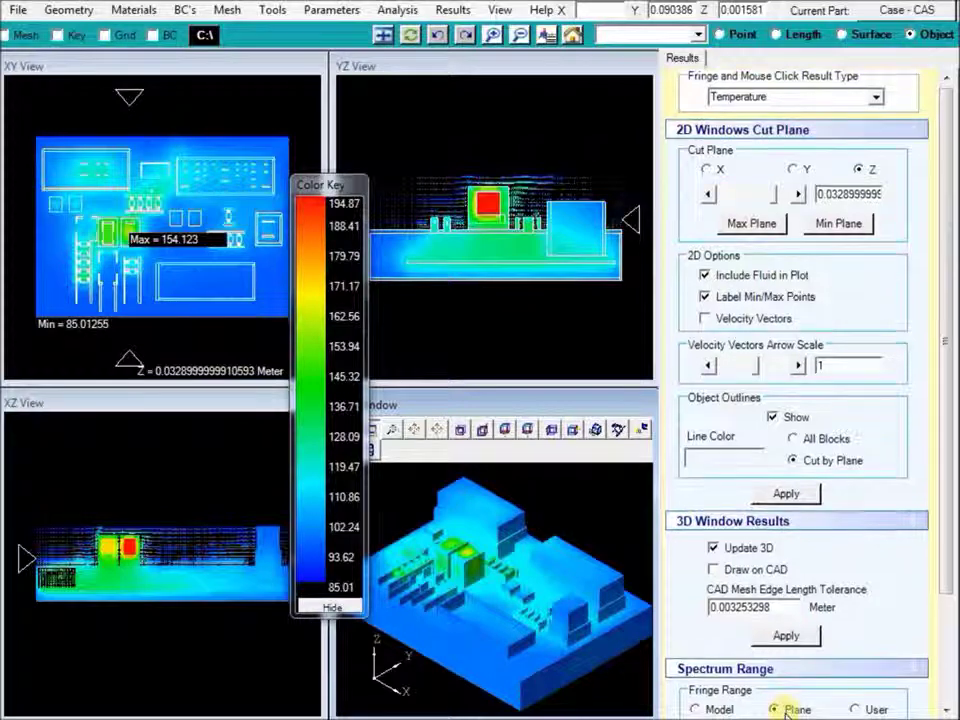
Step the Z cut plane down to about 0.02965 and nudge the colour key aside
click(797, 195)
click(709, 195)
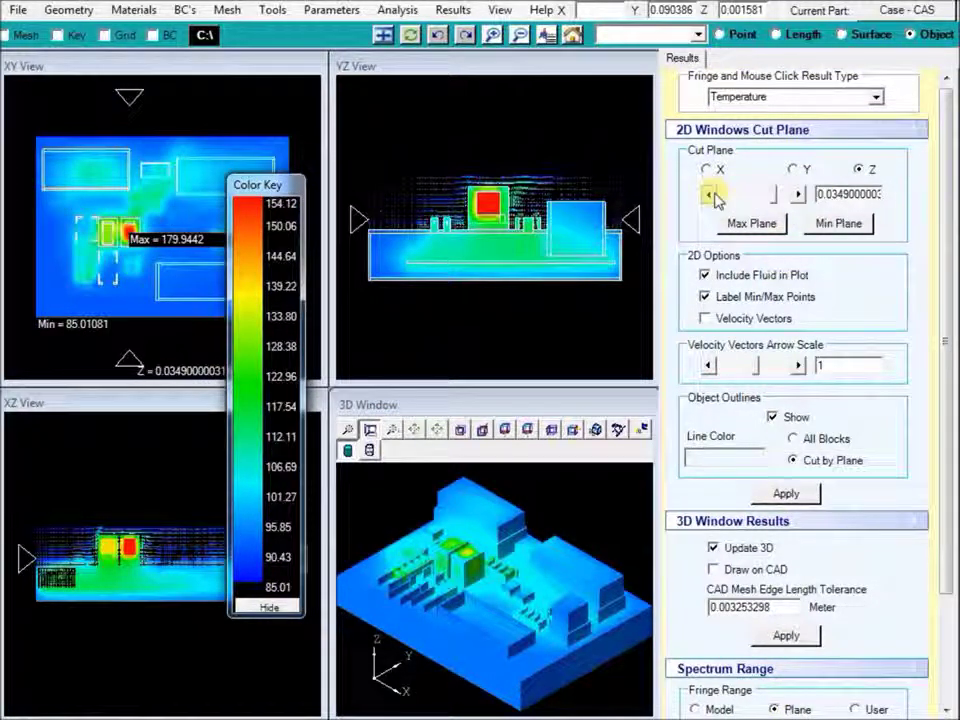
click(709, 195)
click(709, 195)
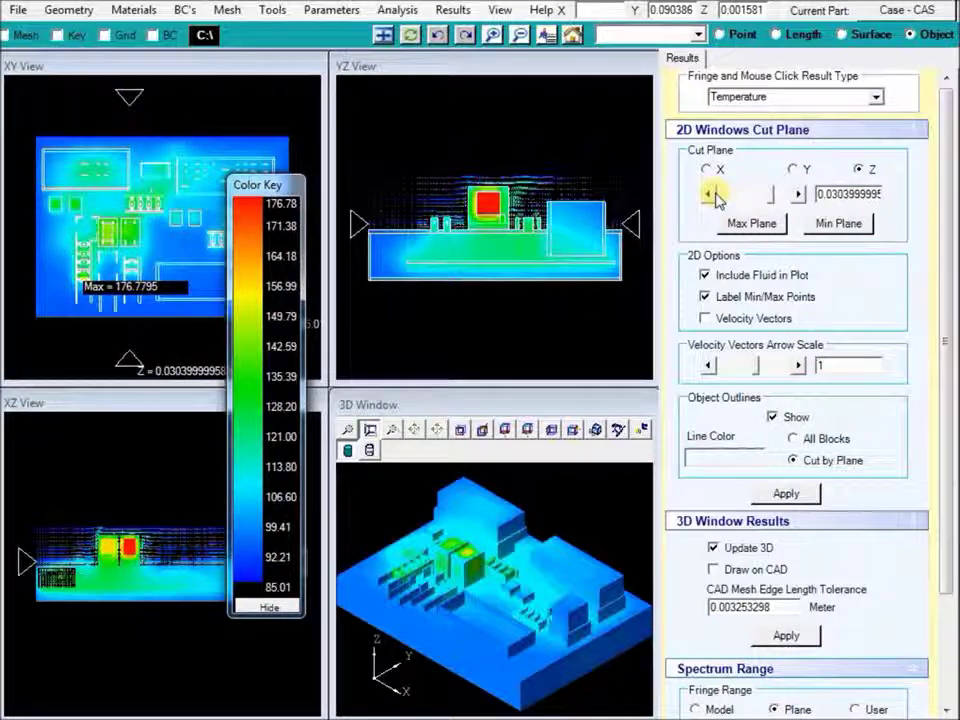
click(710, 195)
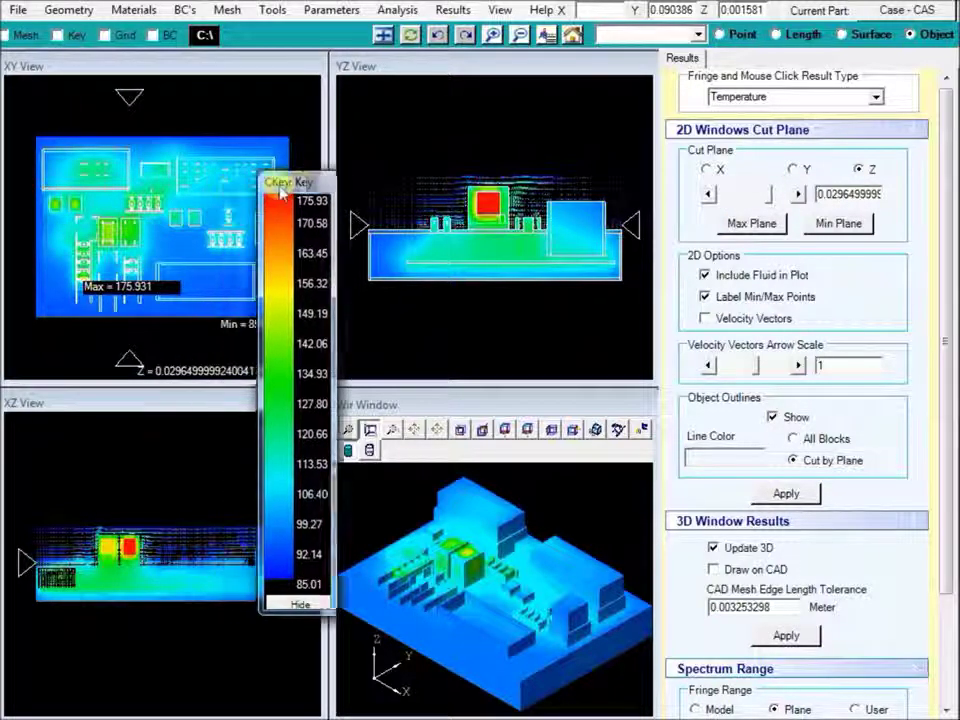
drag(299, 190, 333, 196)
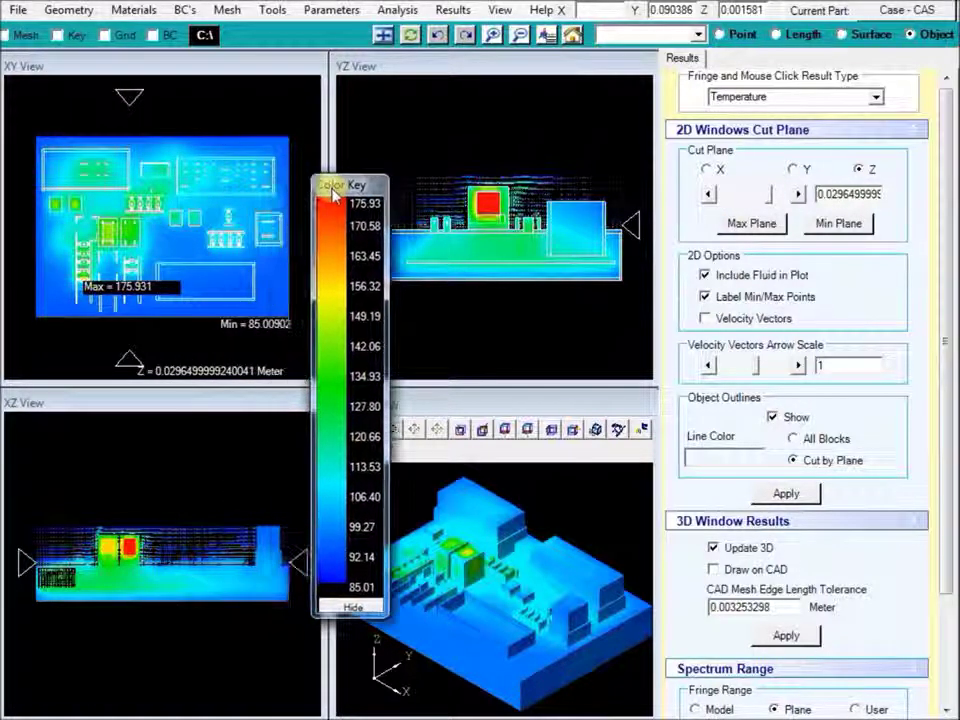
Maximize the 3D window, move the Color Key right, and tilt the FET board lower
double_click(463, 404)
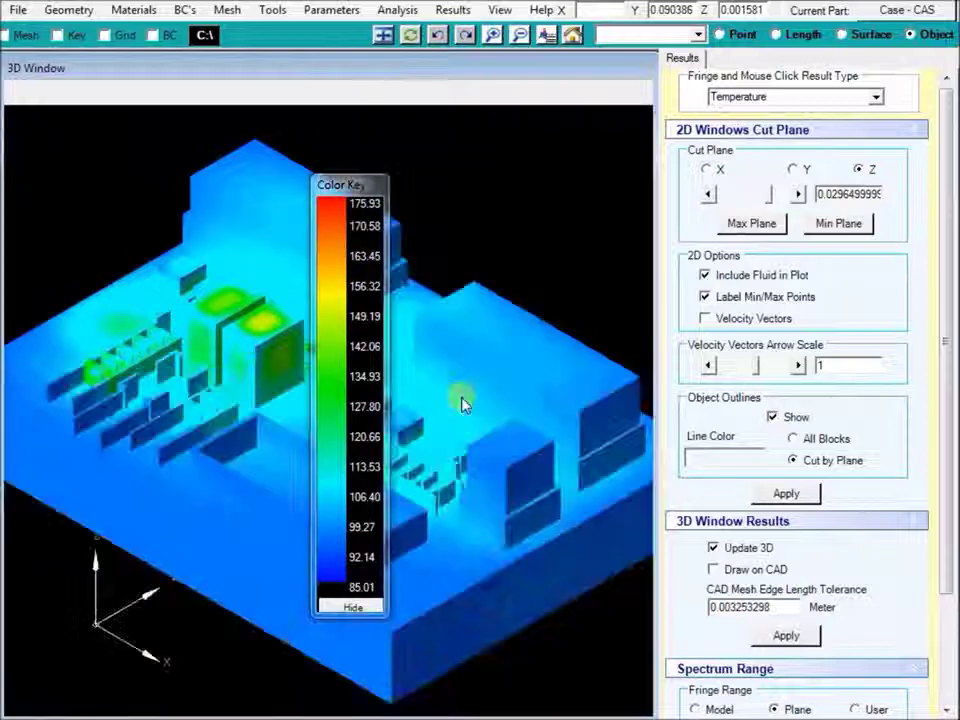
drag(356, 185, 678, 232)
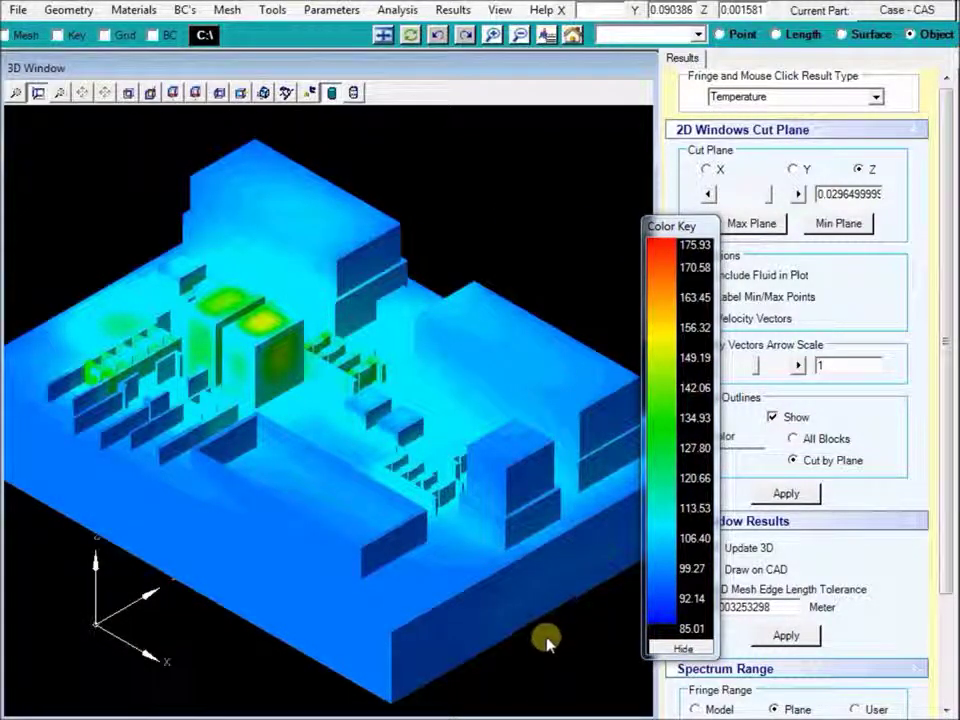
middle_drag(542, 589, 522, 580)
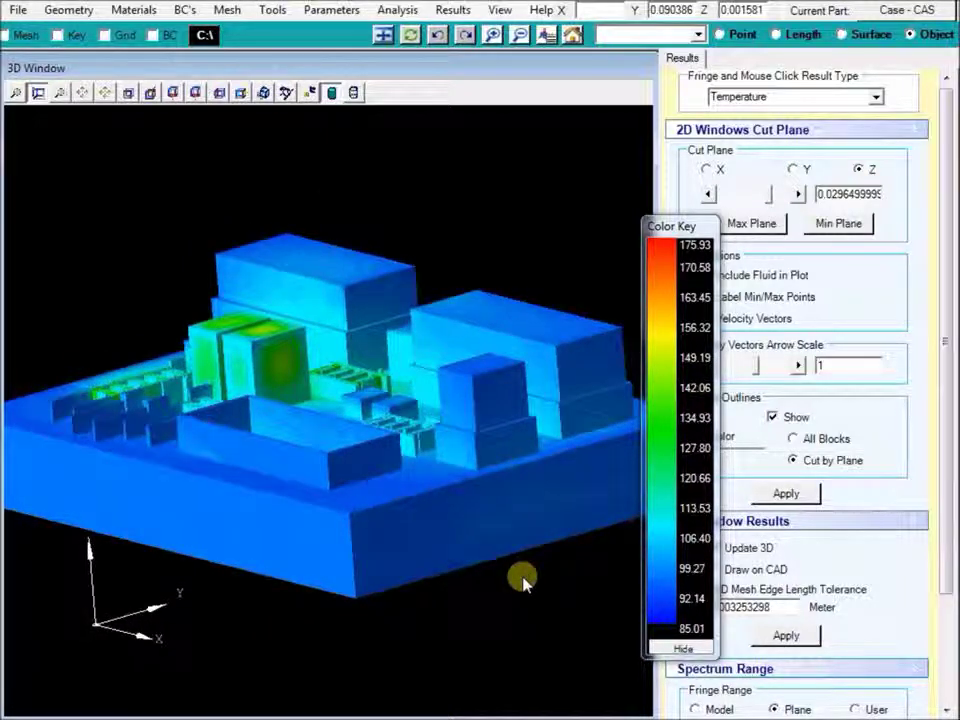
List the Relays assembly parts in a widened Model Manager ListView and close the colour key
click(271, 10)
click(290, 30)
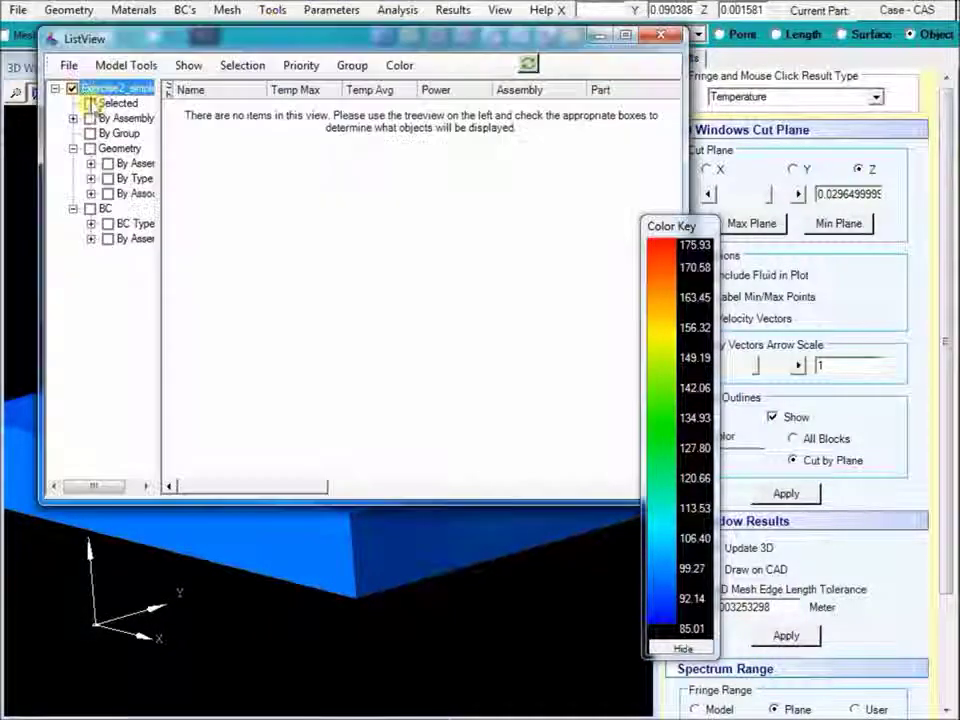
click(73, 118)
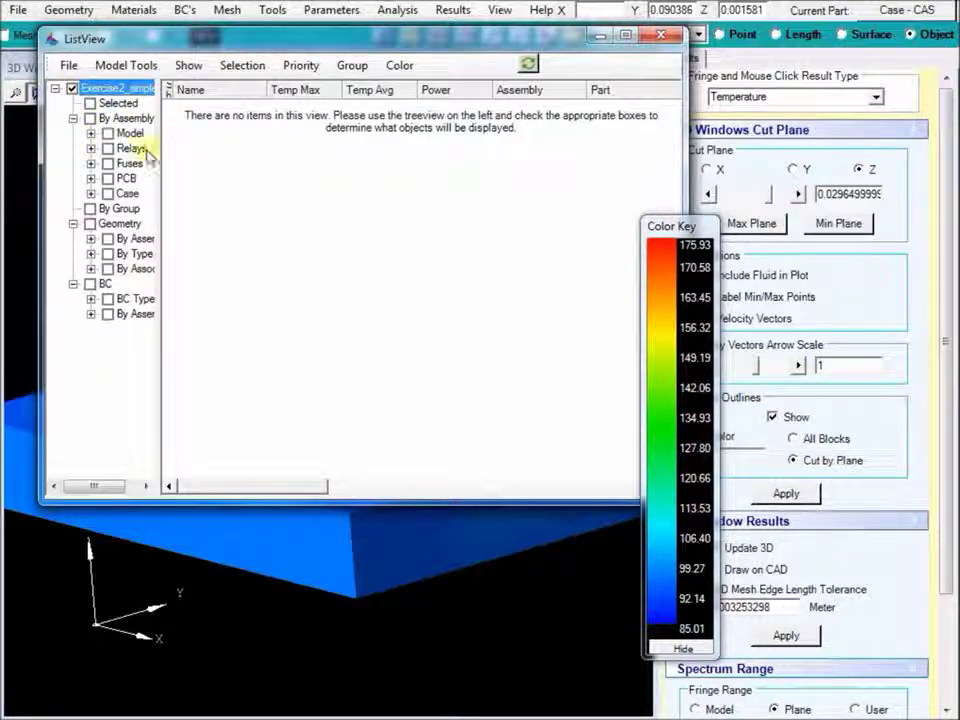
click(108, 148)
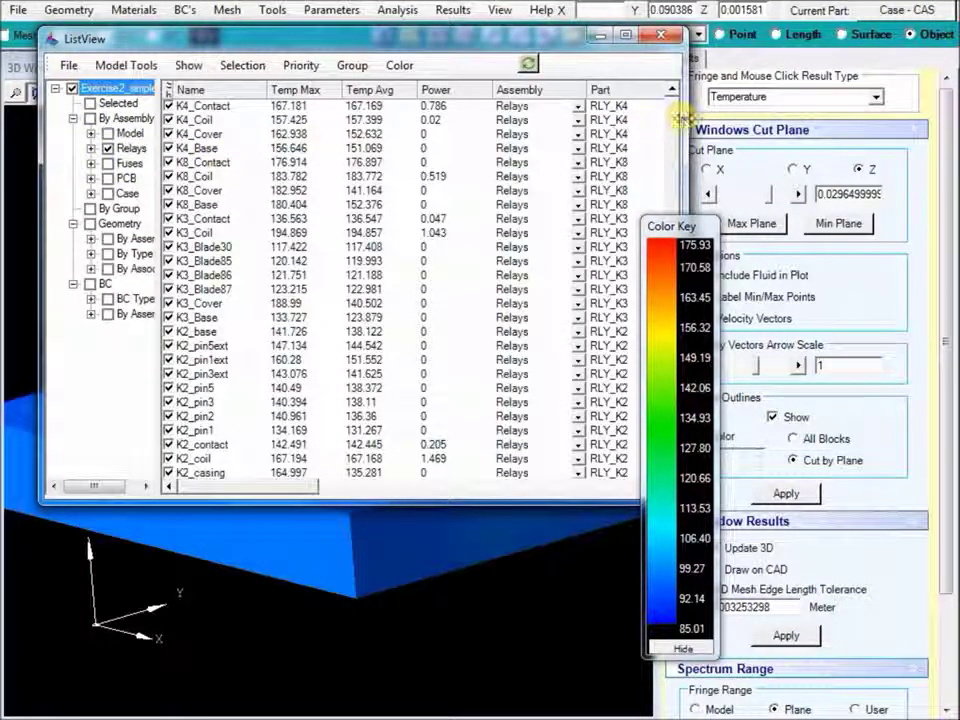
drag(683, 118, 878, 120)
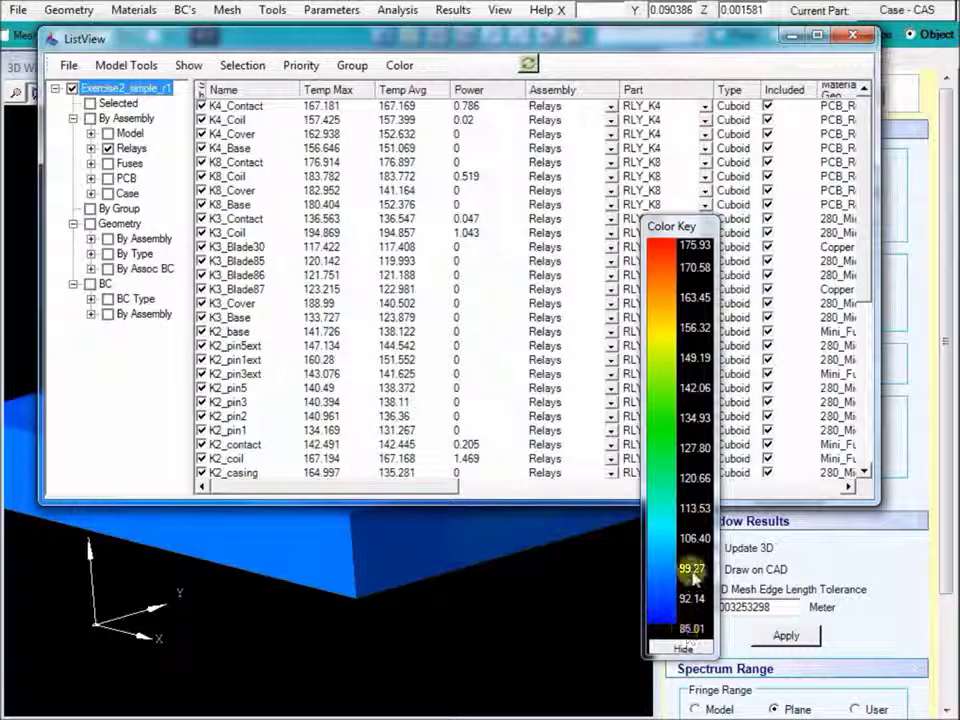
click(684, 649)
Sort by Temp Max descending and show only the 13 hottest parts, from K3_Coil down
click(338, 91)
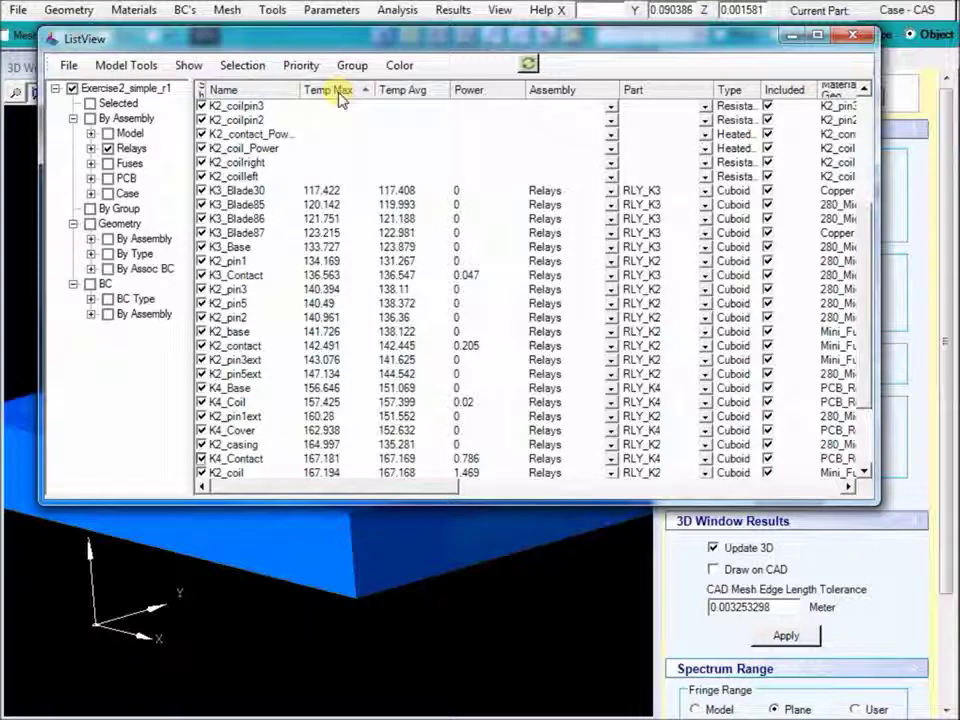
click(338, 91)
scroll(317, 146, up, 3)
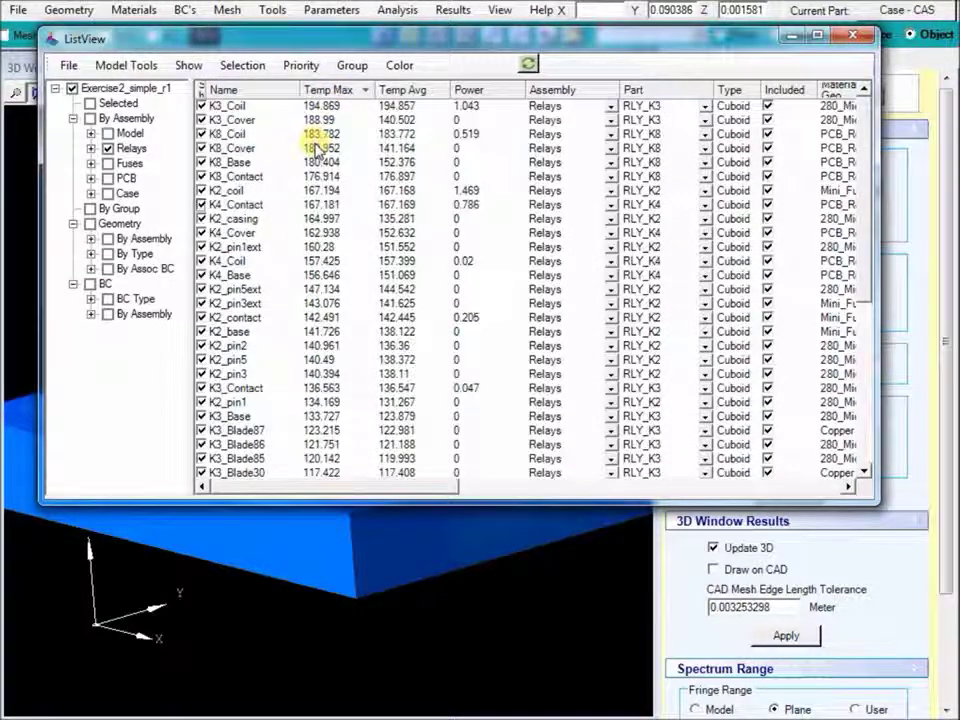
click(279, 107)
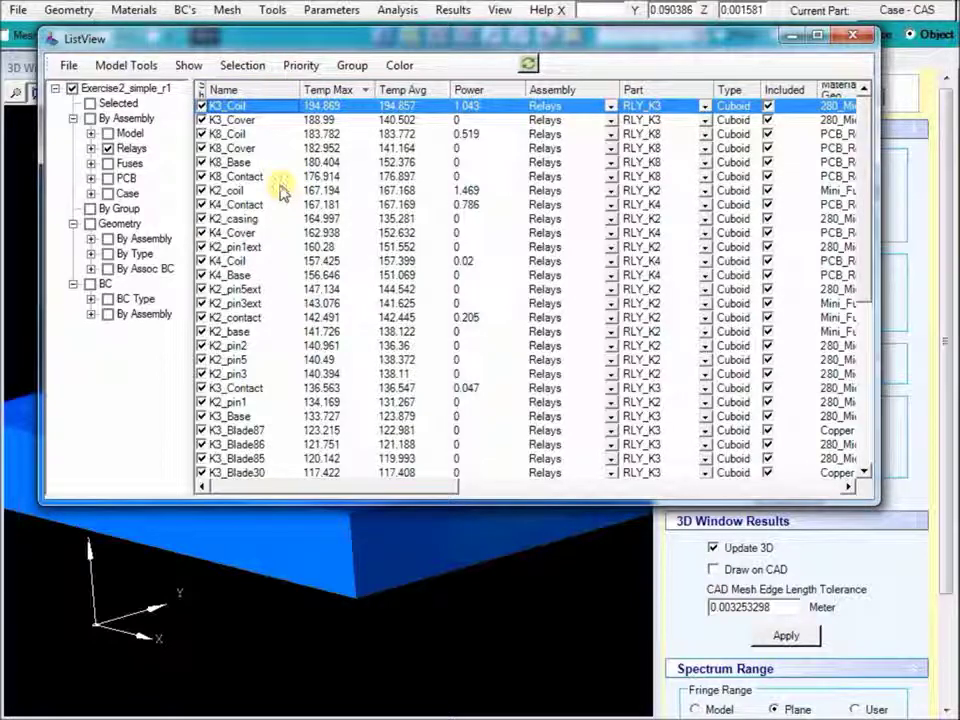
shift+click(283, 276)
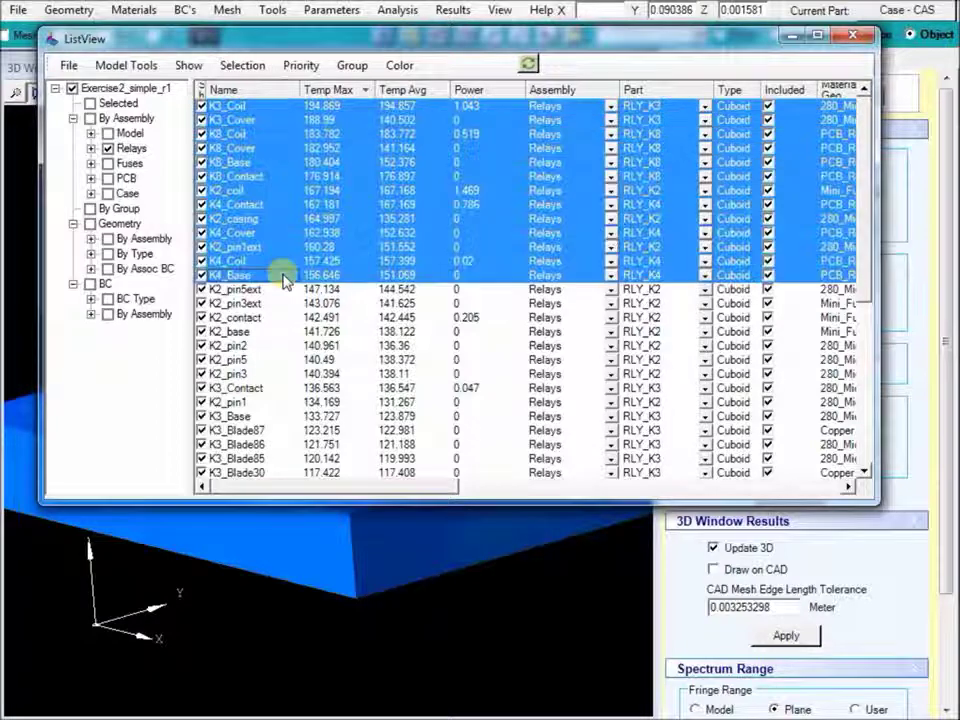
click(190, 65)
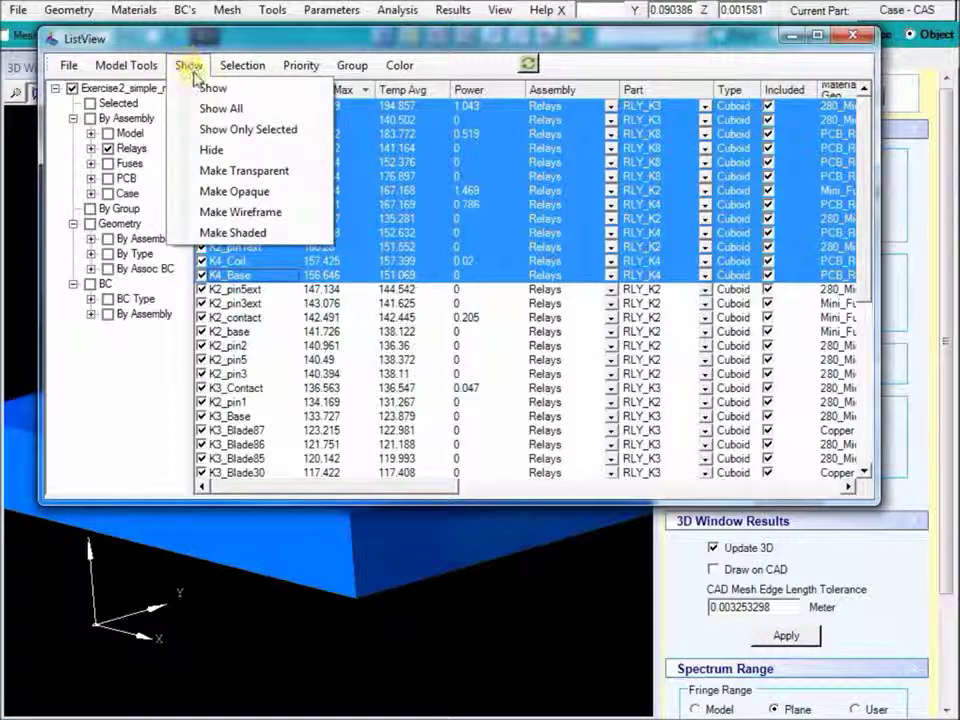
click(230, 130)
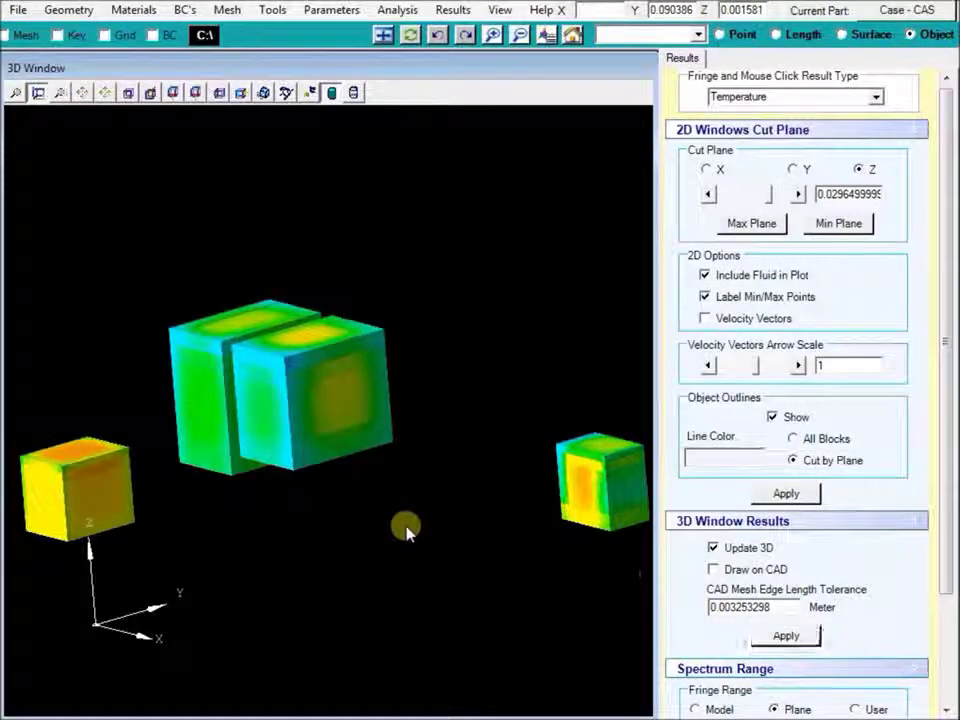
drag(407, 527, 293, 583)
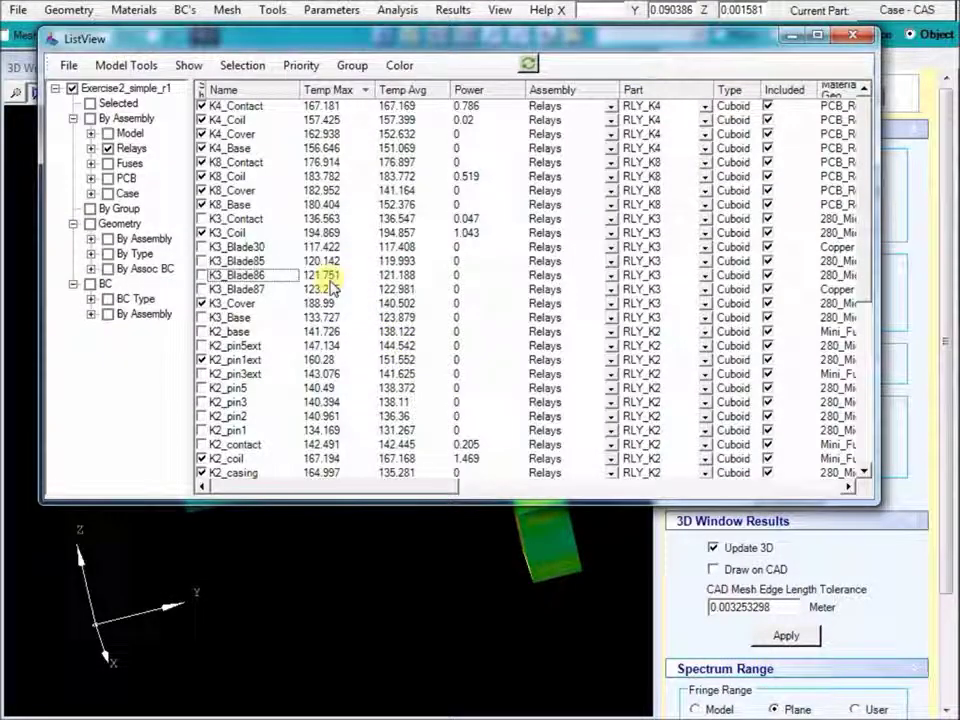
click(235, 176)
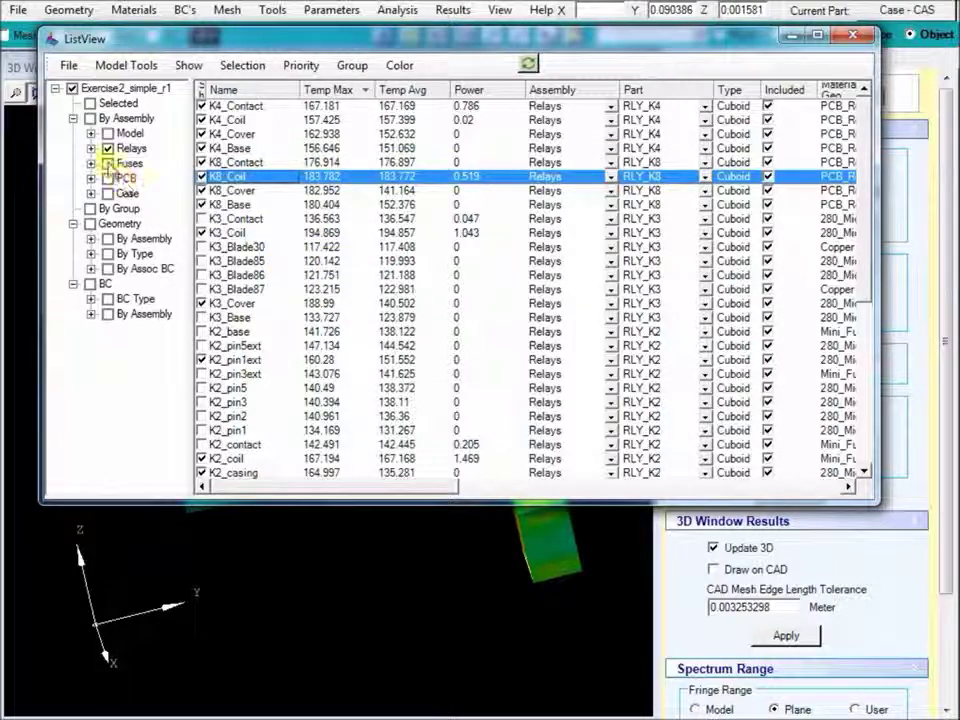
List the Fuses parts, check the solid critical temperature settings unchanged, and close ListView
click(108, 164)
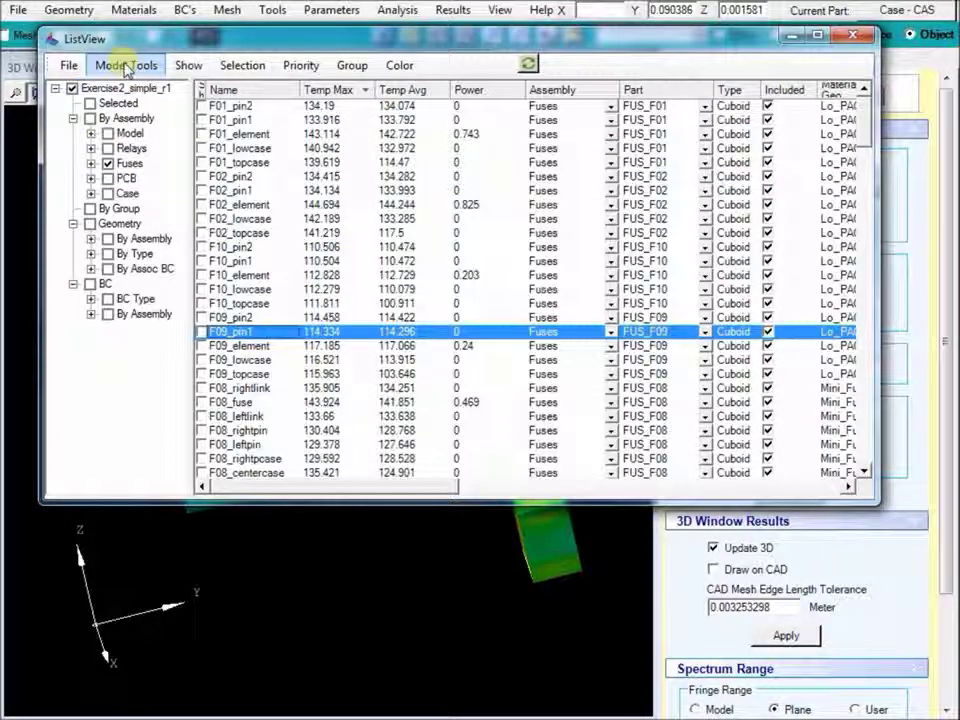
click(125, 68)
click(182, 231)
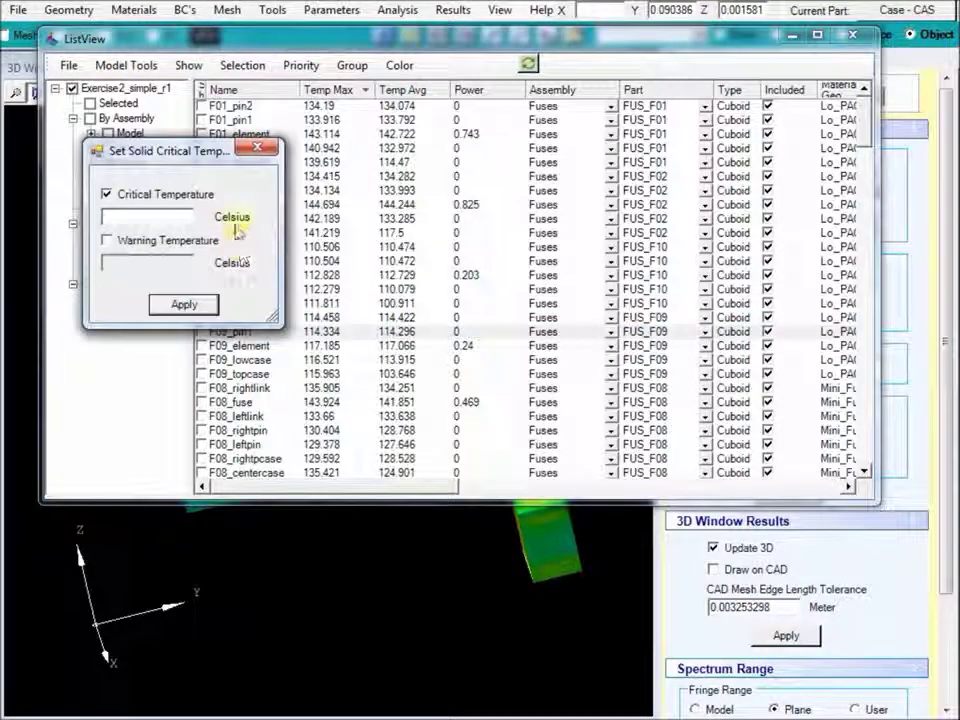
click(257, 148)
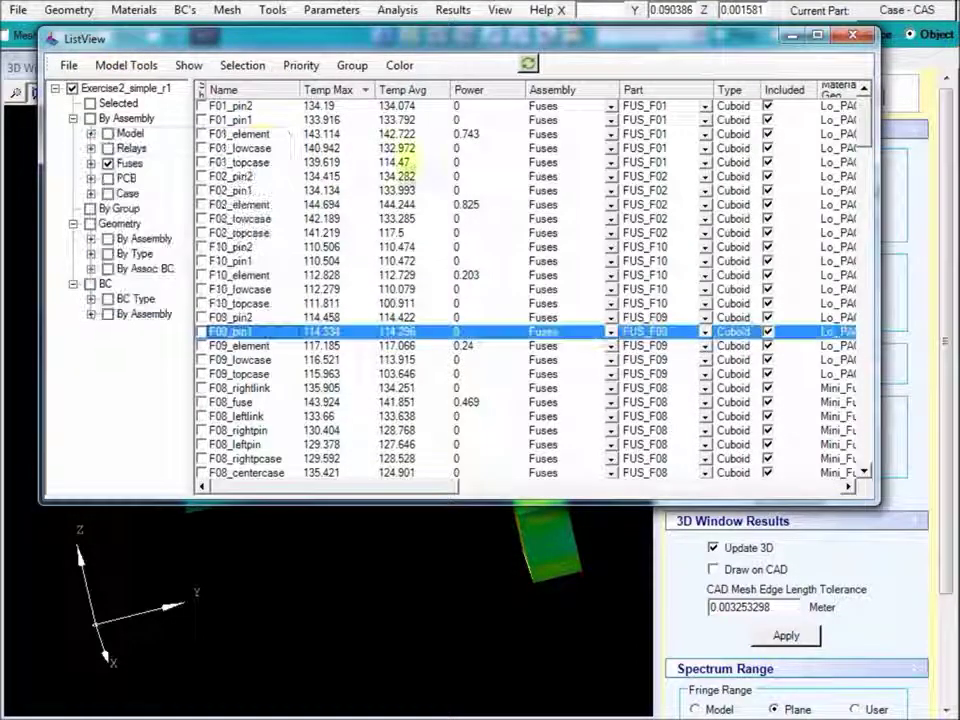
click(853, 40)
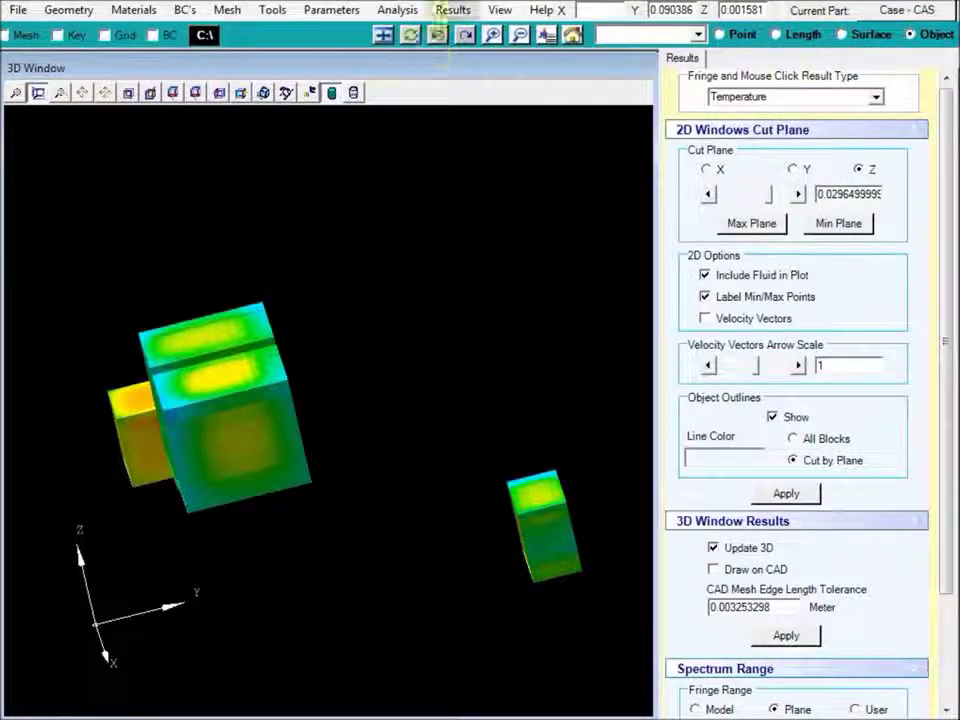
Draw the parts in critical-temperature colours with Draw Critical Temperature Results
click(450, 12)
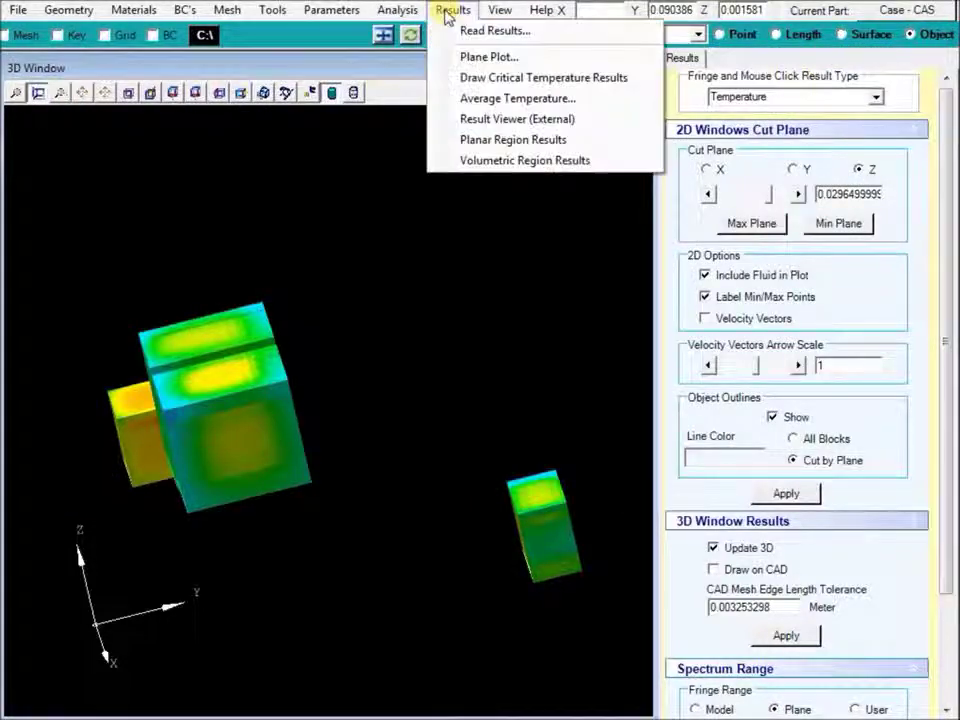
click(494, 79)
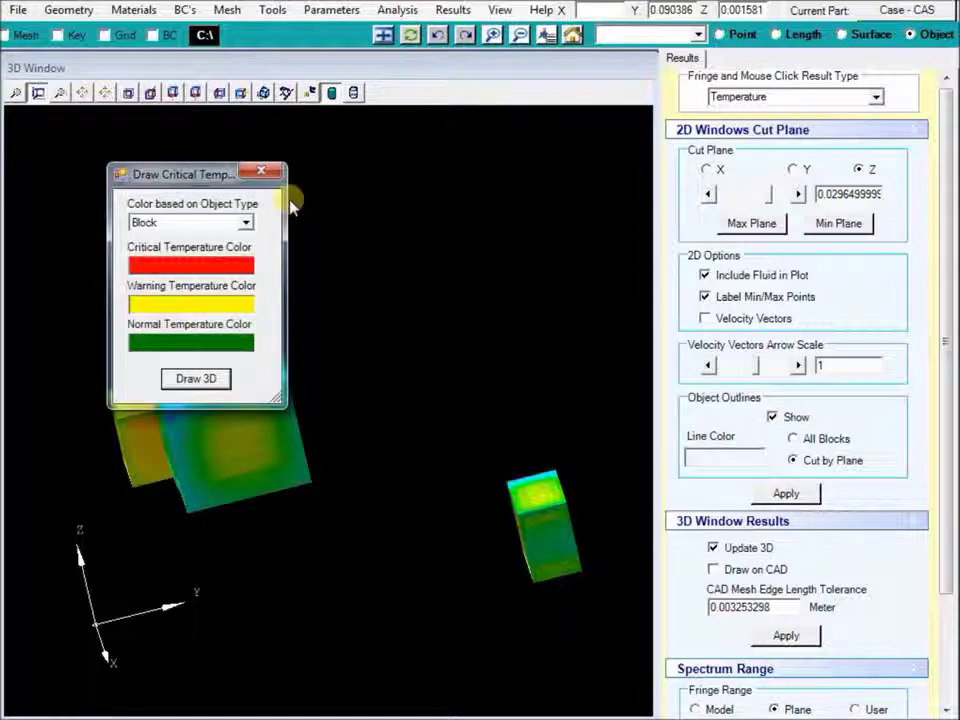
click(195, 379)
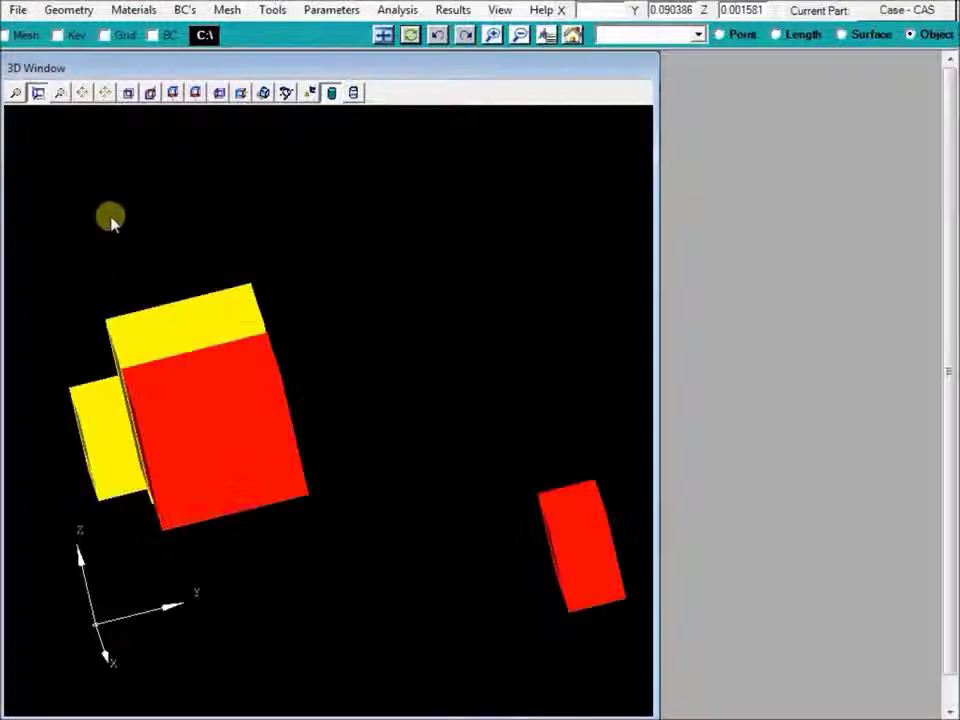
mouse_move(109, 219)
mouse_down()
mouse_move(311, 274)
mouse_move(386, 265)
mouse_up()
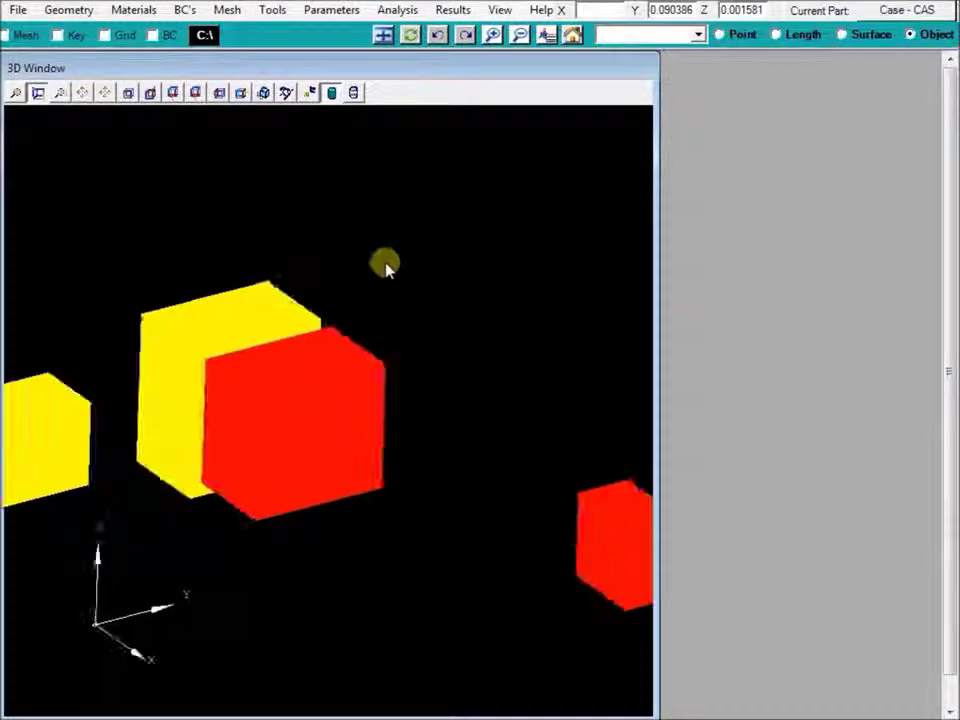
Show all parts again from ListView and tilt the board view
click(285, 18)
click(286, 30)
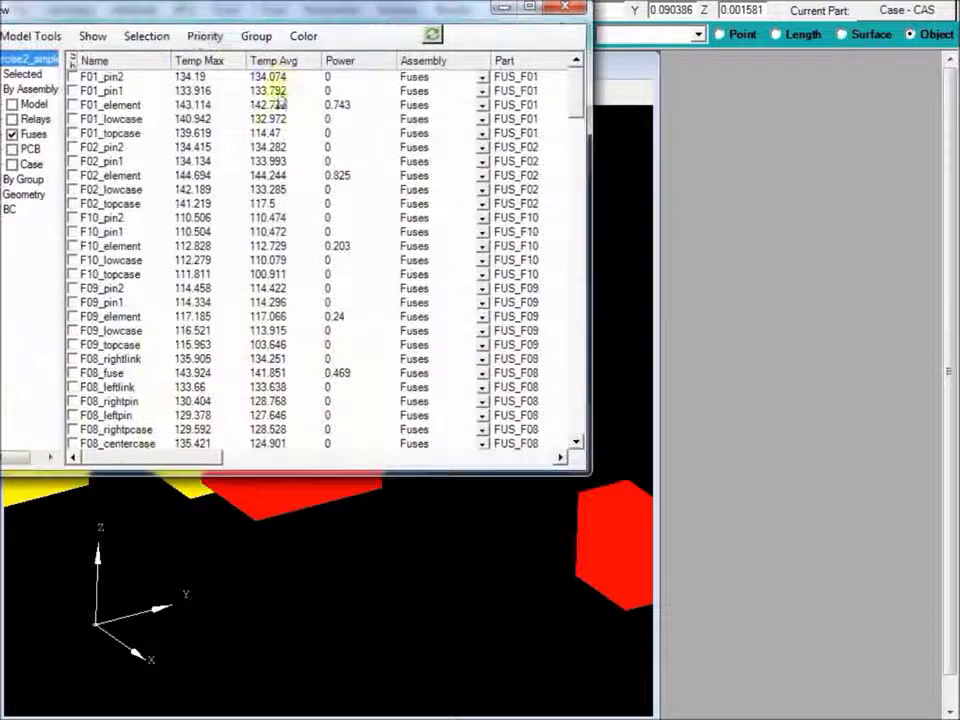
click(96, 35)
click(117, 80)
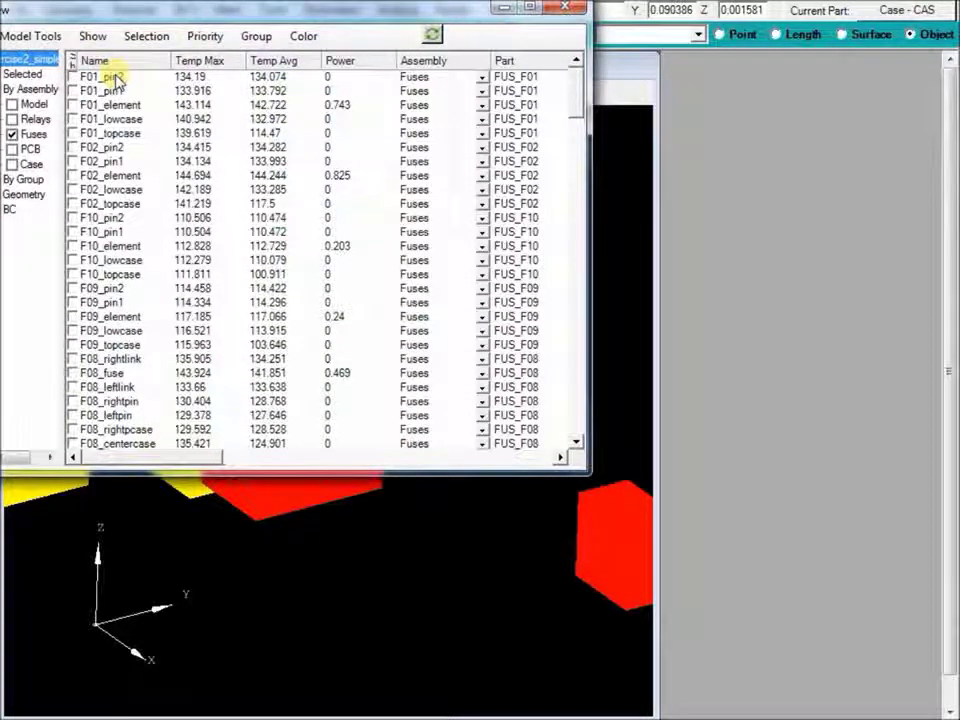
click(569, 10)
scroll(525, 362, up, 3)
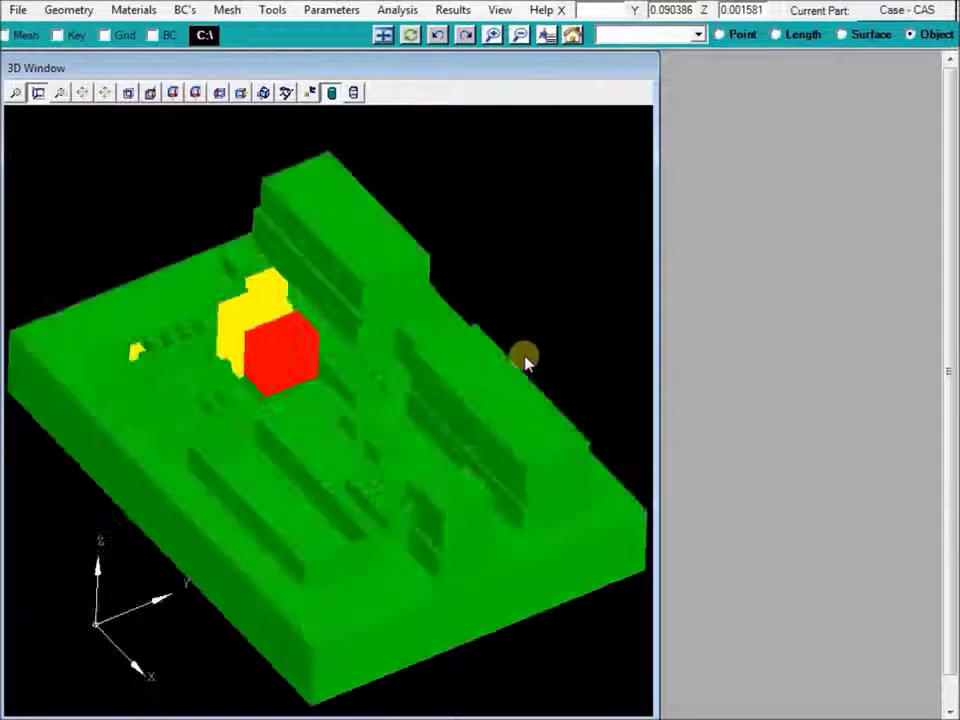
drag(525, 362, 544, 377)
drag(321, 484, 319, 435)
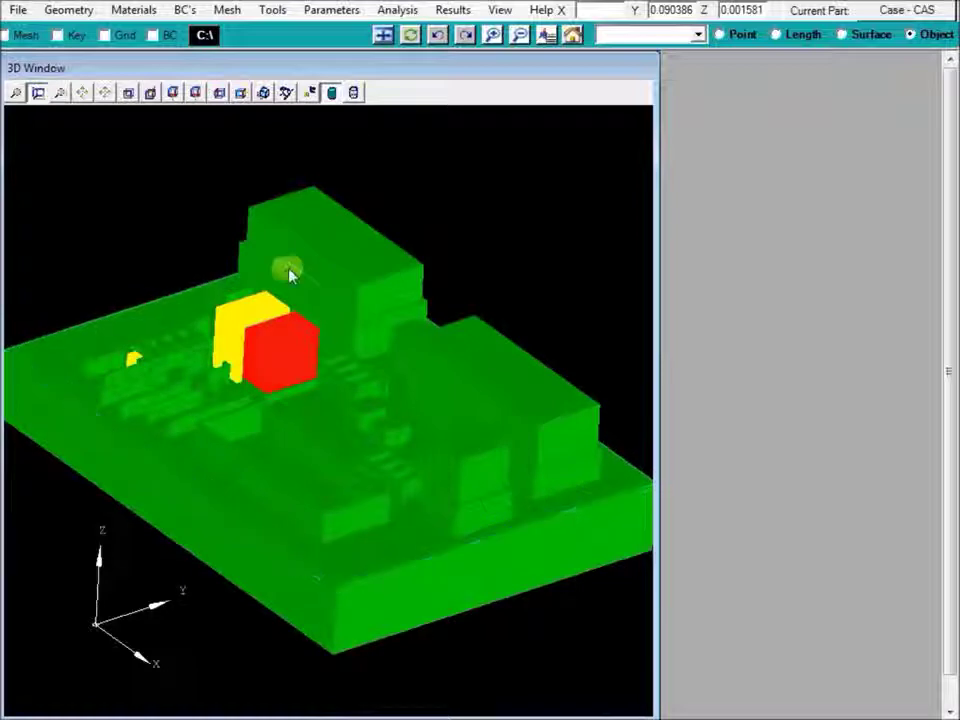
Hide all Case parts, starting from X4sblock, and redraw to expose the board's components
click(260, 10)
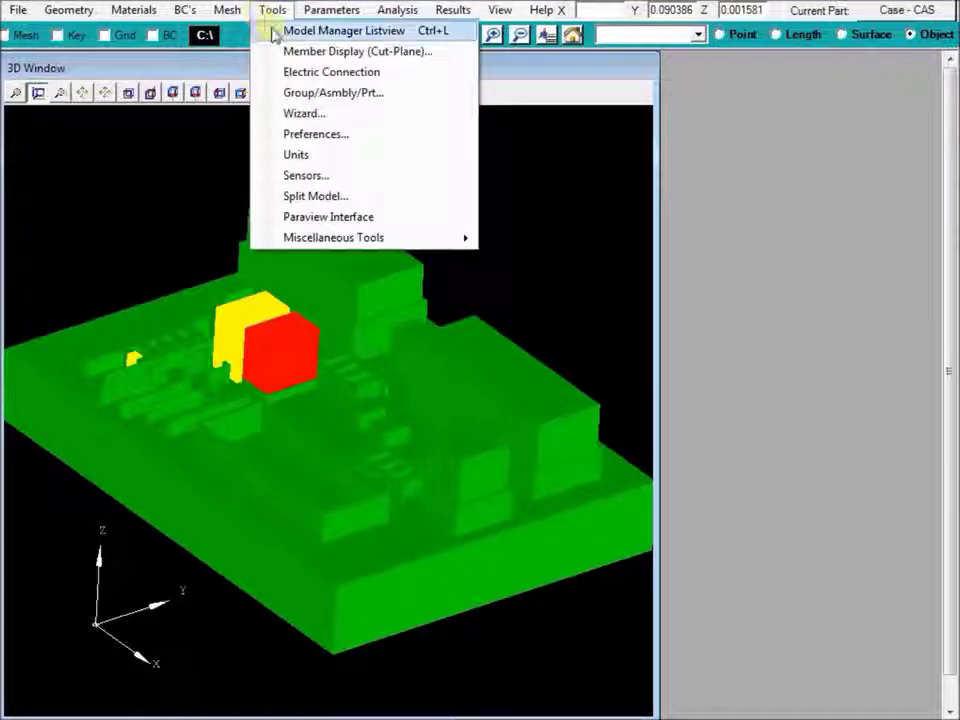
click(272, 32)
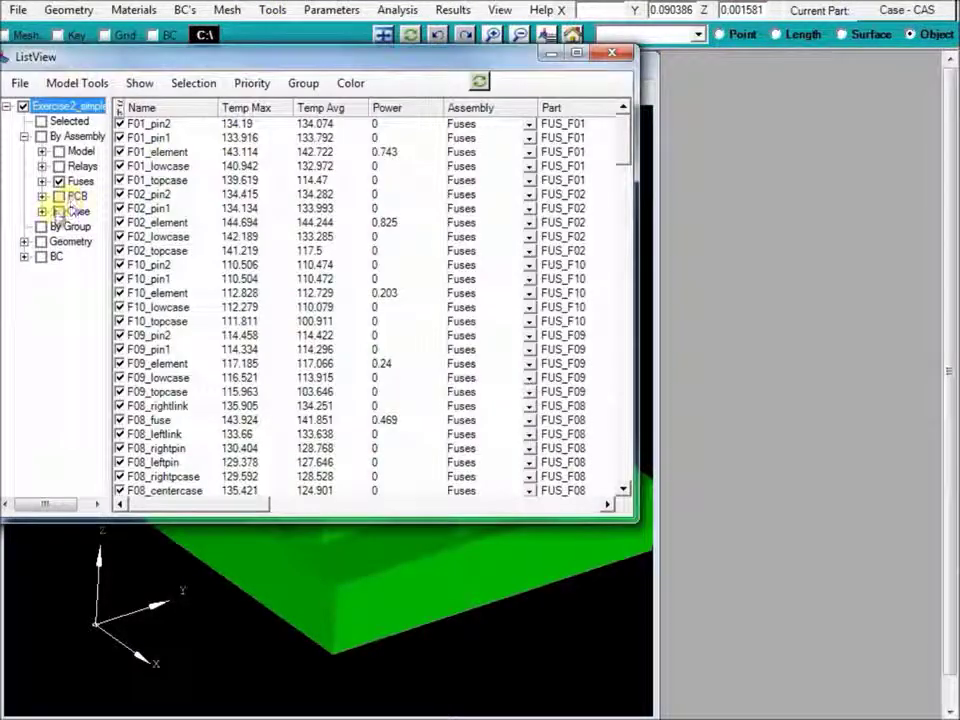
click(57, 212)
click(136, 182)
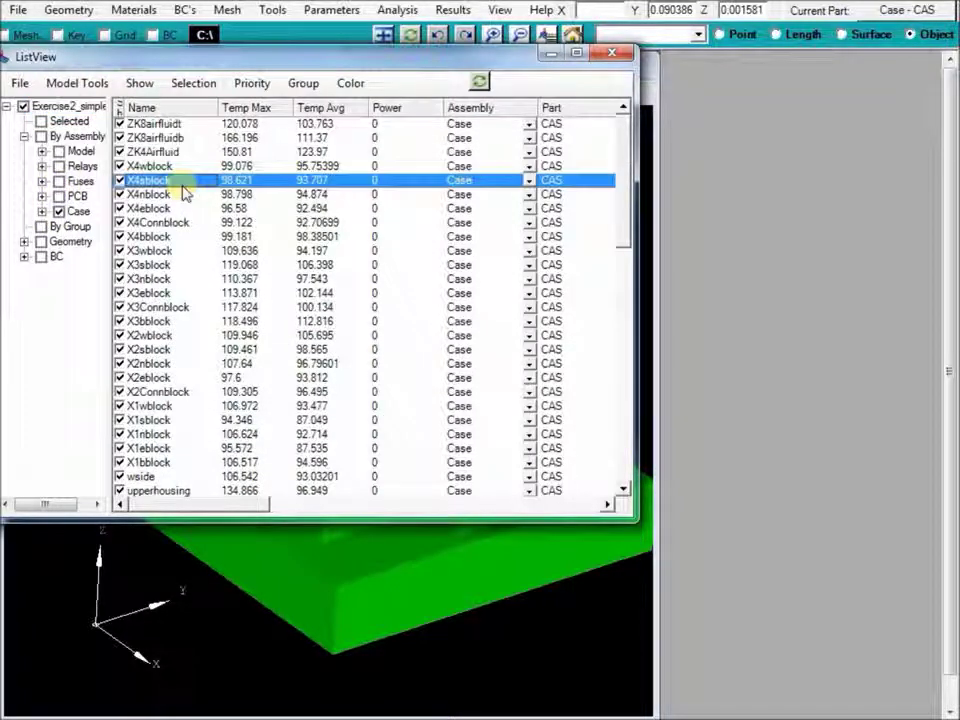
key(ctrl+a)
click(151, 85)
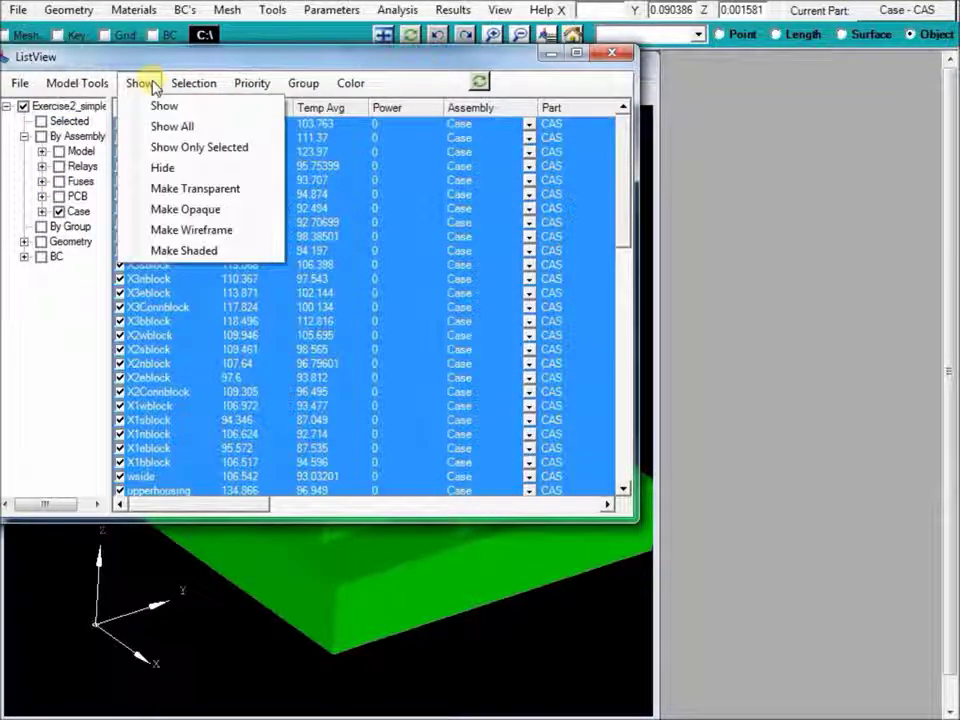
click(162, 167)
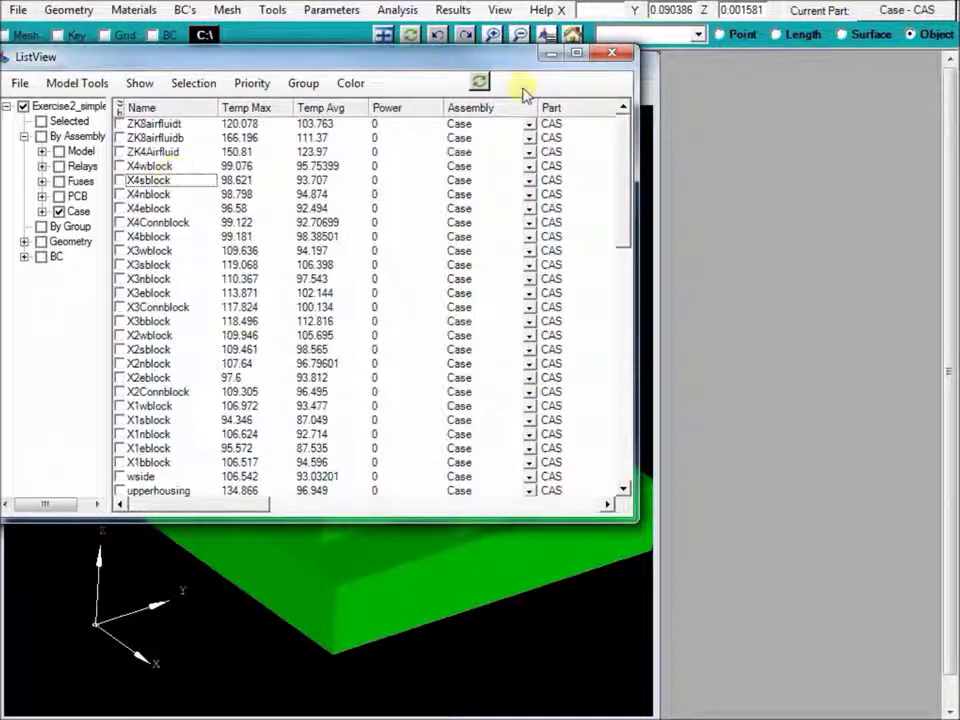
click(611, 52)
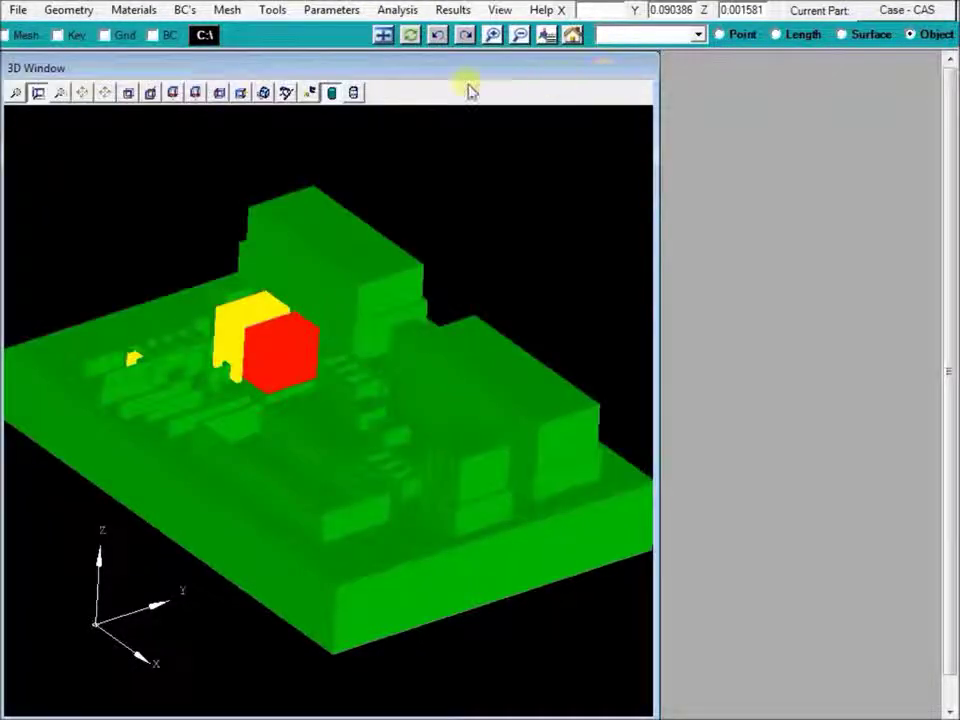
click(450, 12)
click(410, 35)
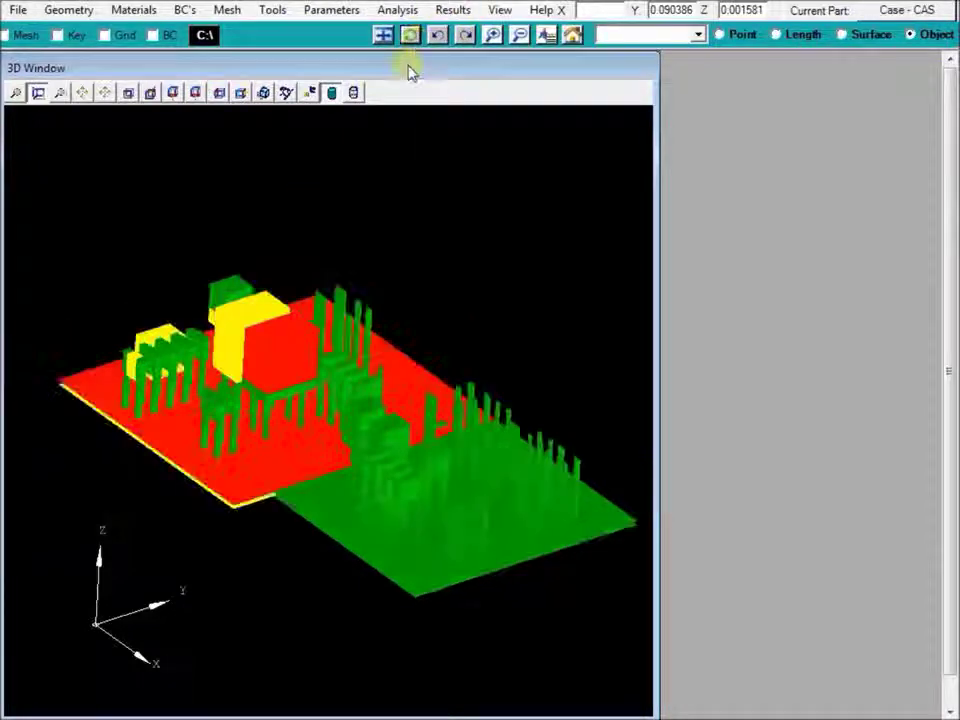
drag(460, 250, 420, 257)
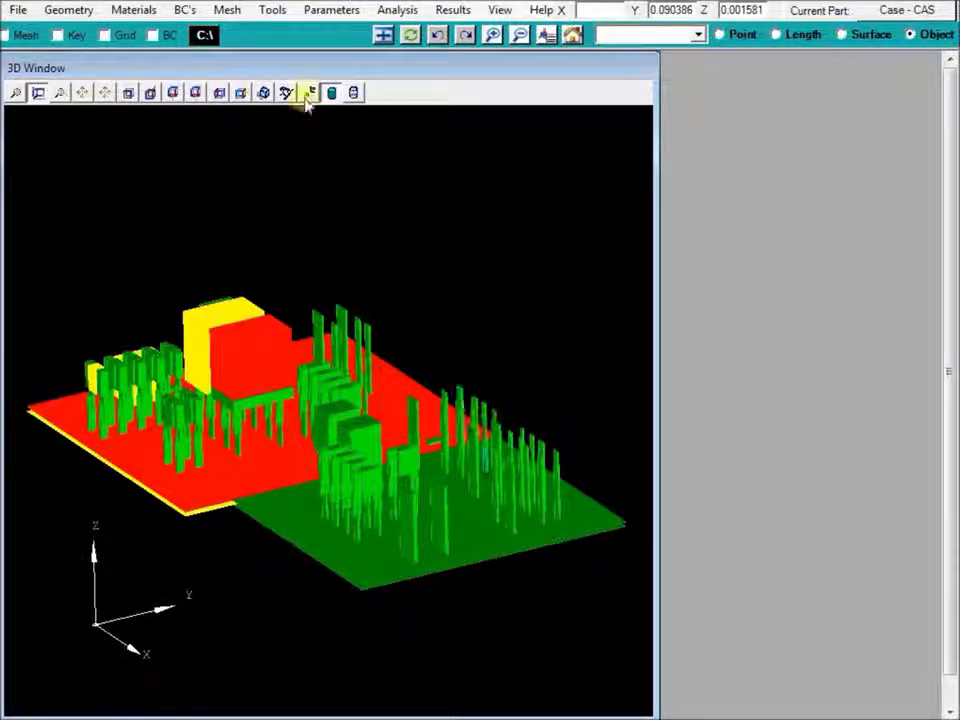
Select every Case block in ListView and make them transparent
click(273, 11)
click(282, 28)
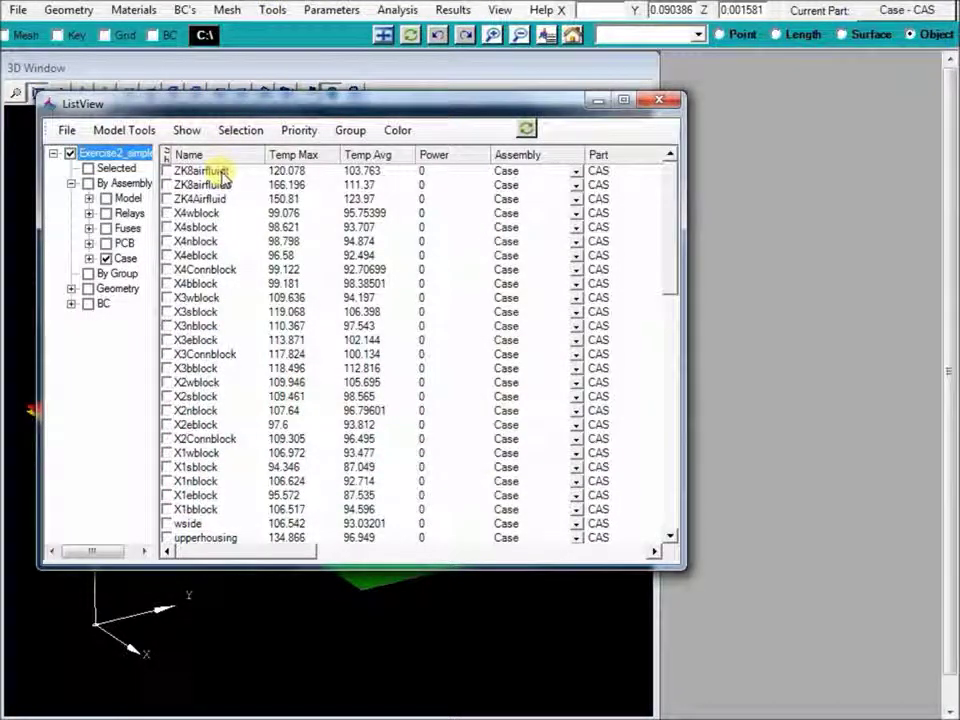
click(222, 172)
scroll(238, 288, down, 11)
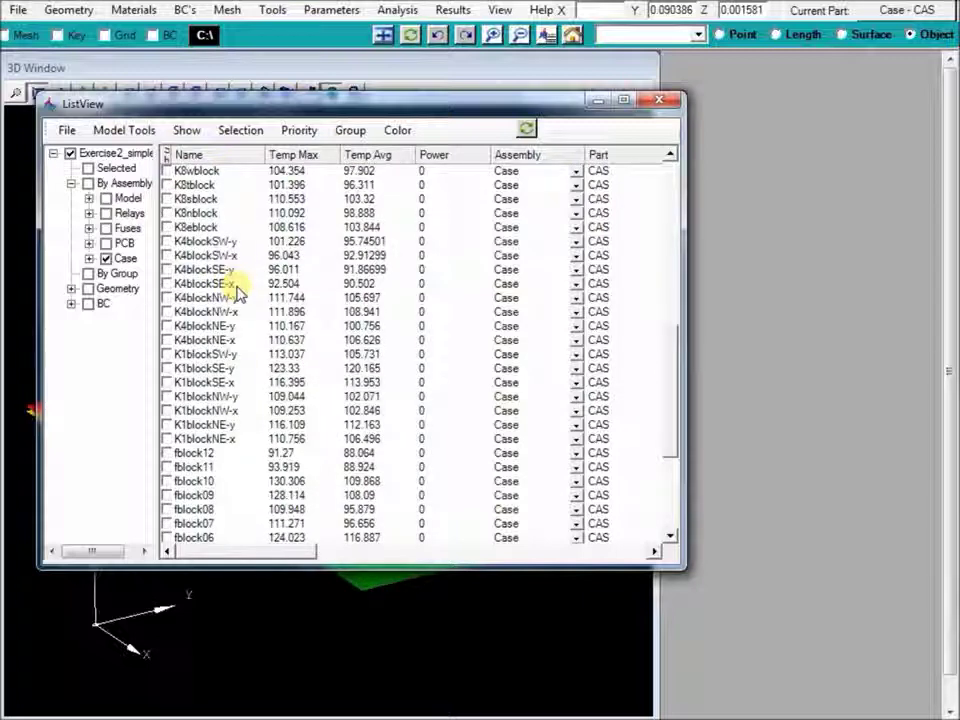
scroll(238, 288, down, 5)
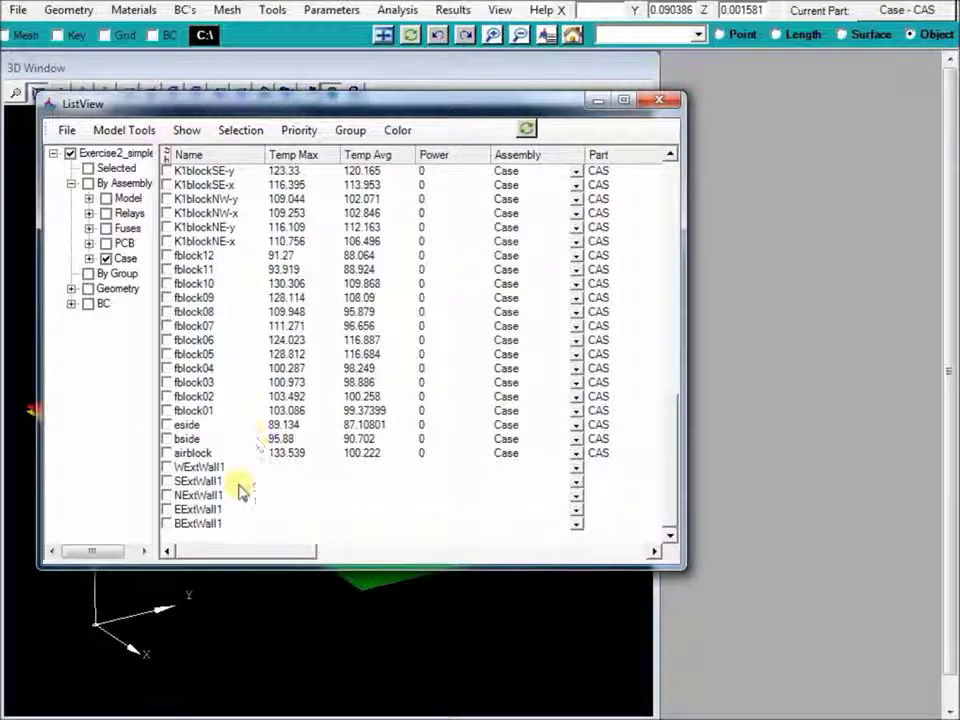
shift+click(228, 527)
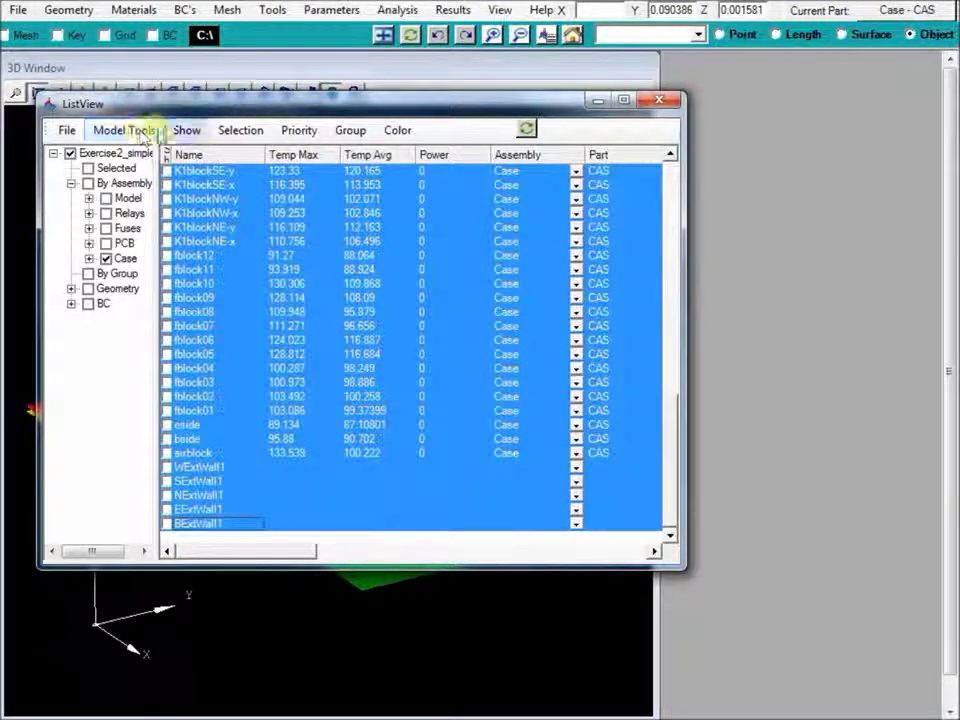
click(186, 131)
click(223, 235)
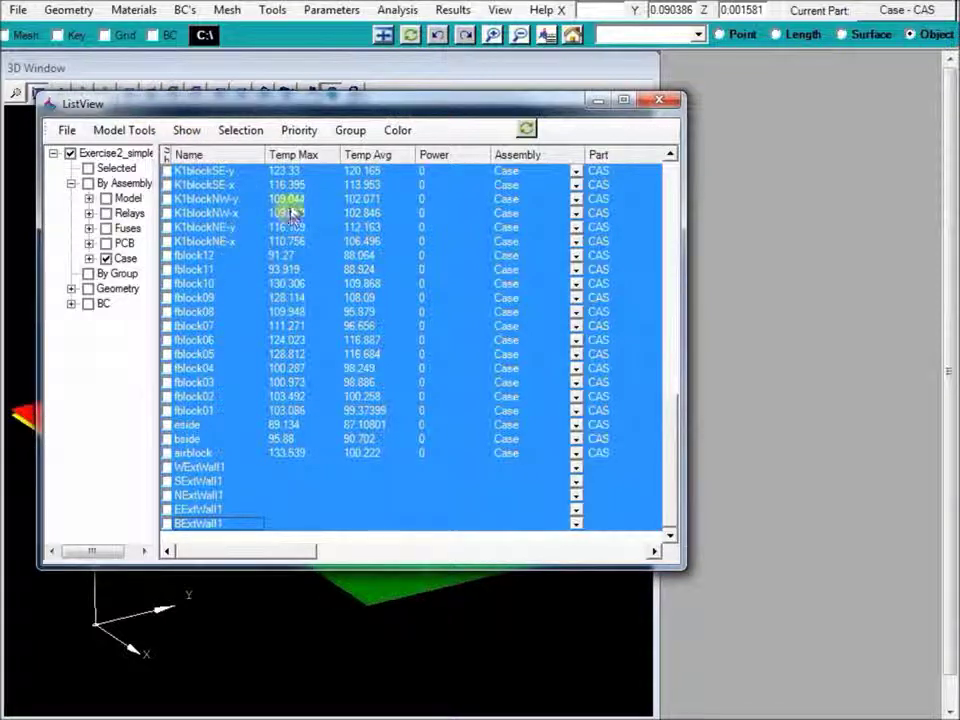
Show the transparent Case blocks, then orbit to look inside the model
click(189, 131)
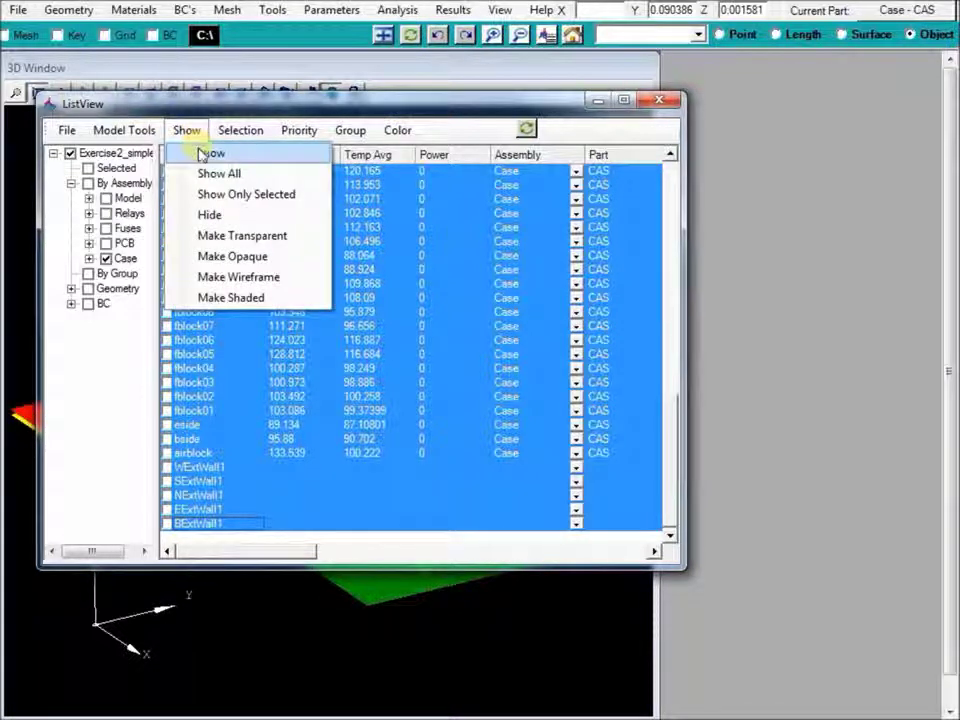
click(206, 153)
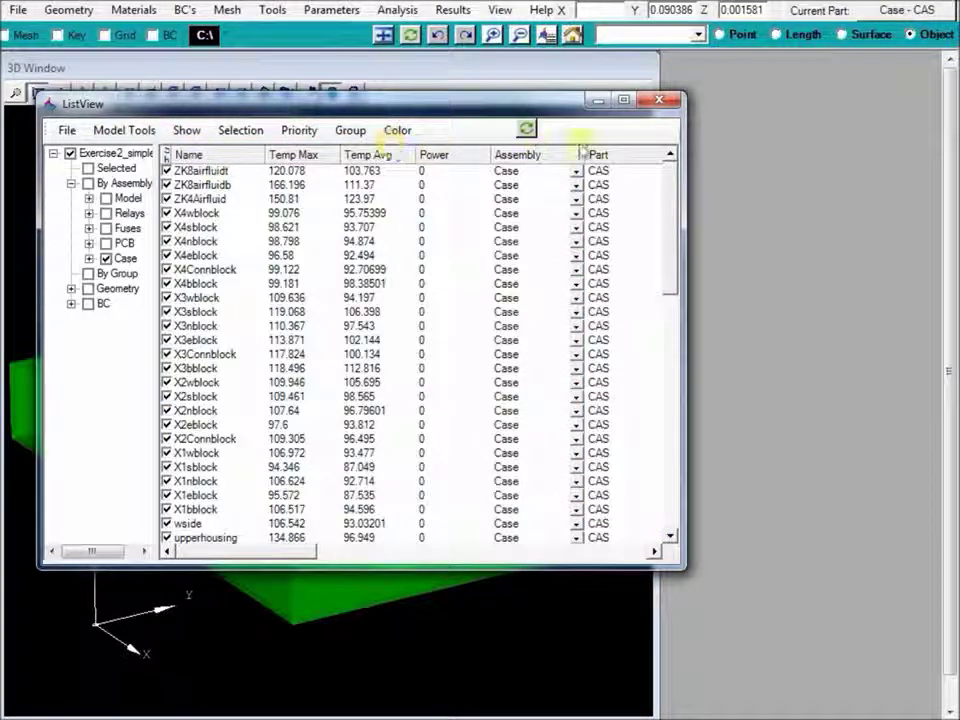
click(661, 103)
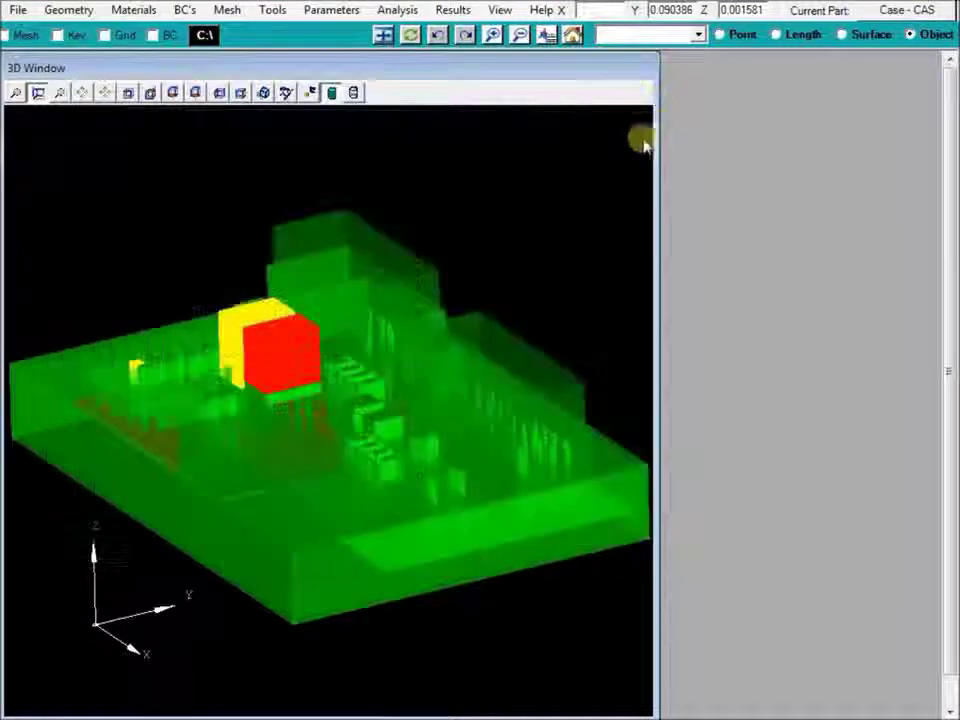
drag(118, 318, 240, 612)
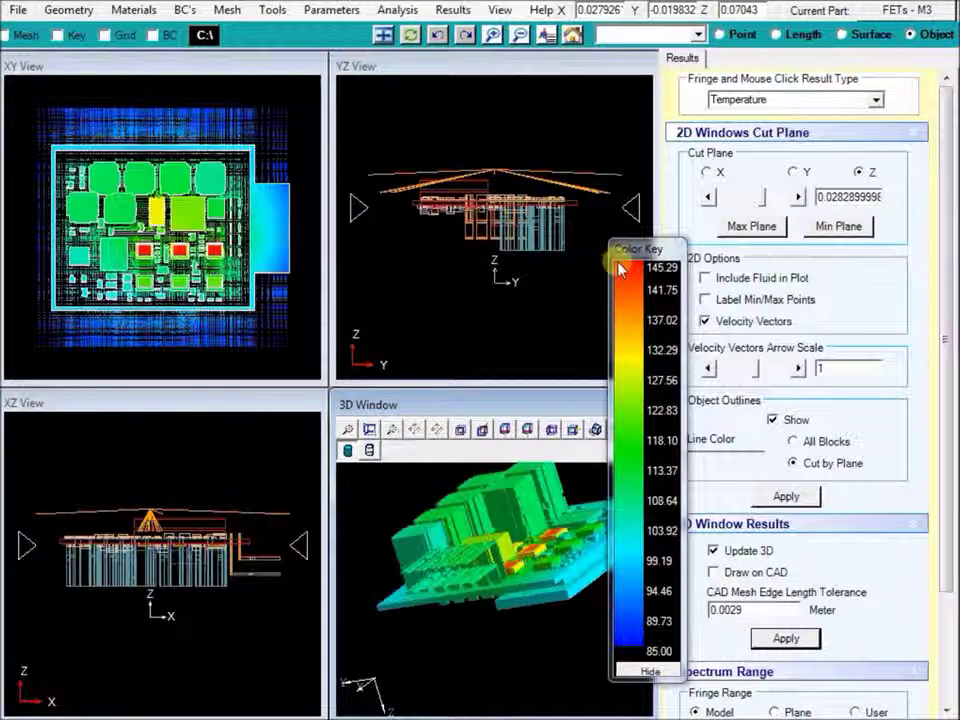
drag(636, 247, 334, 280)
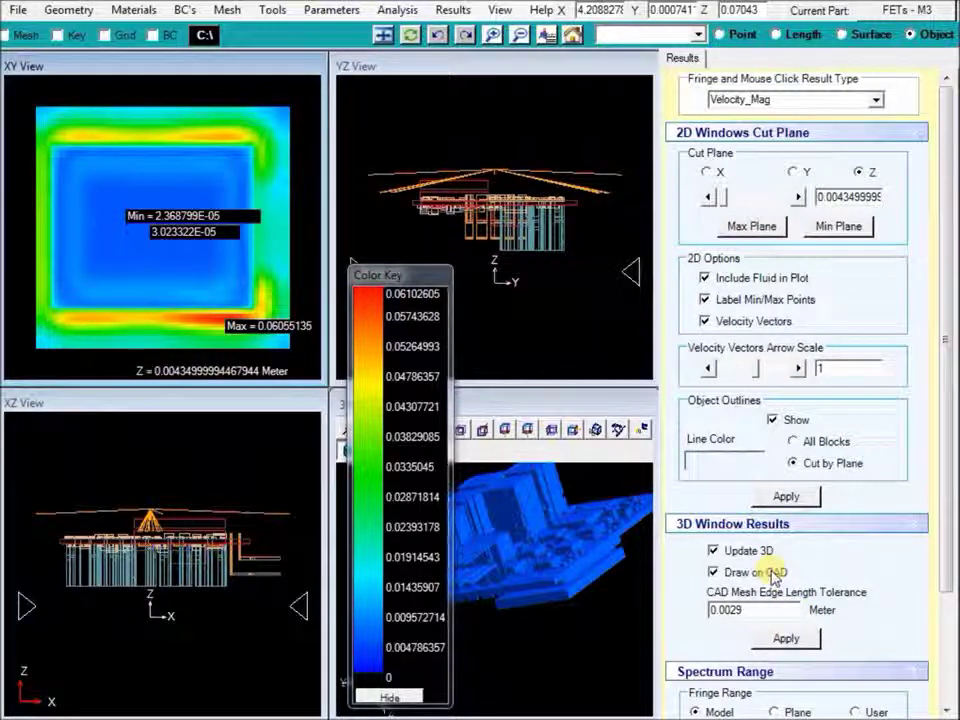
Draw results on CAD as Temperature (85.00–145.29) in a maximized 3D view, viewed top-down
click(783, 638)
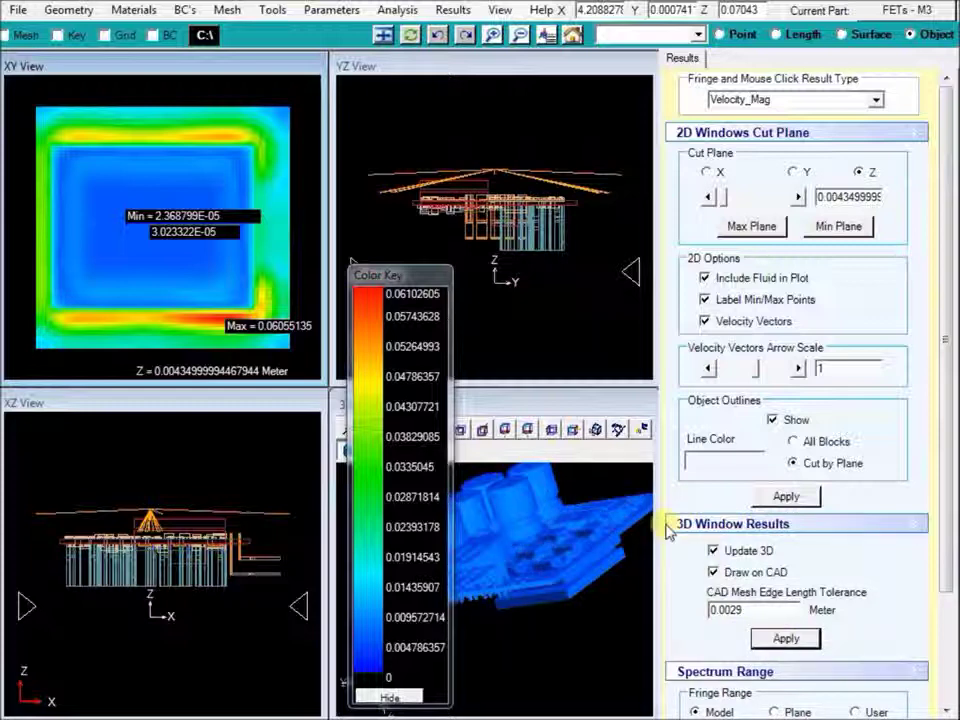
click(876, 100)
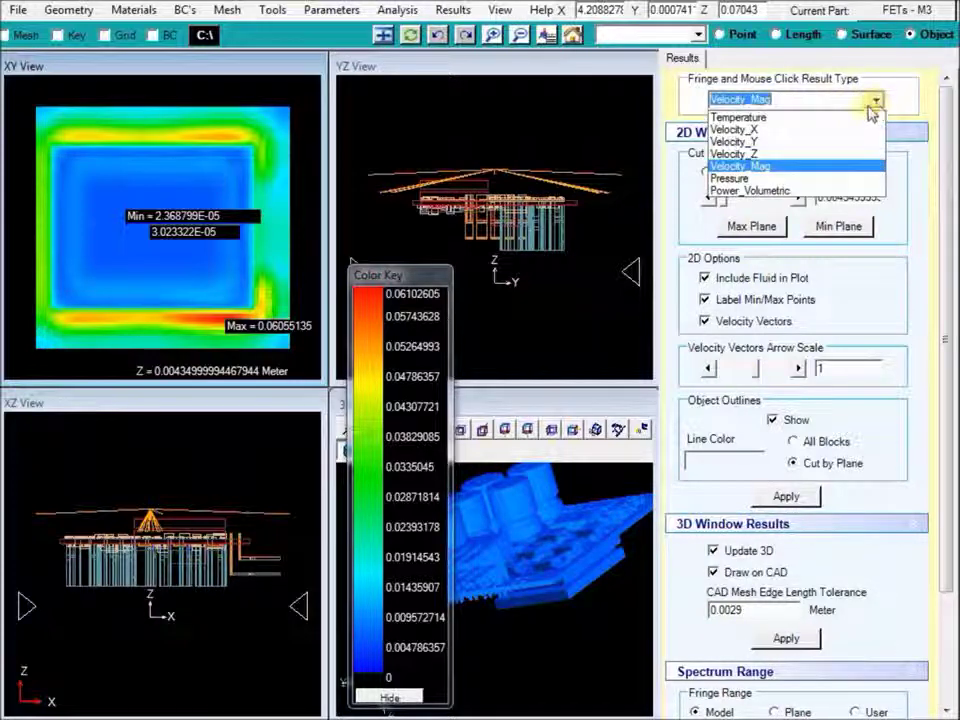
click(866, 116)
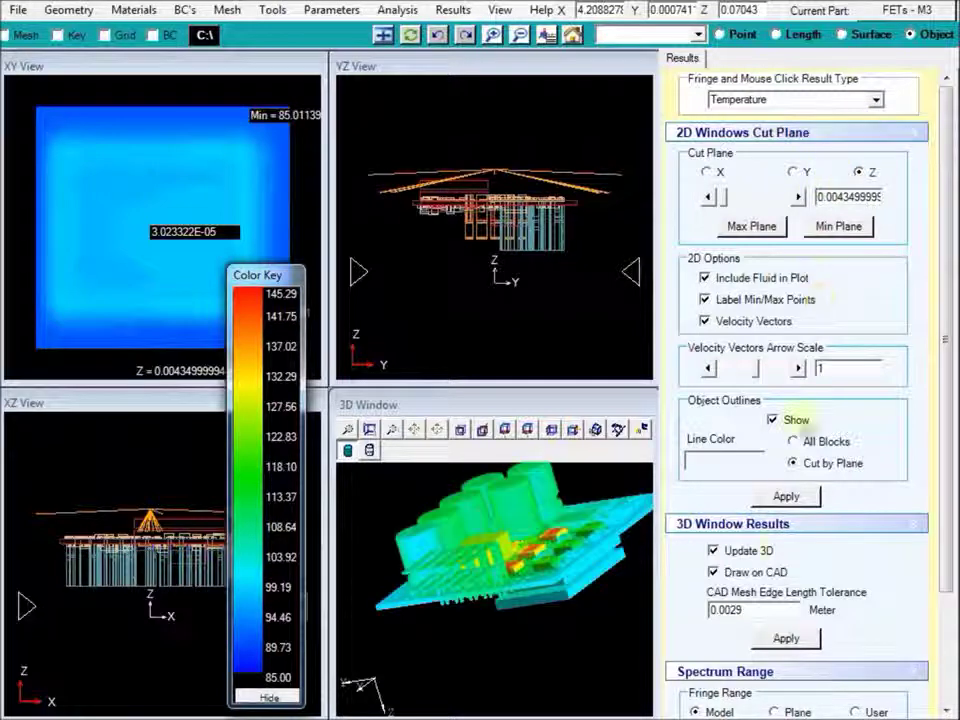
double_click(349, 406)
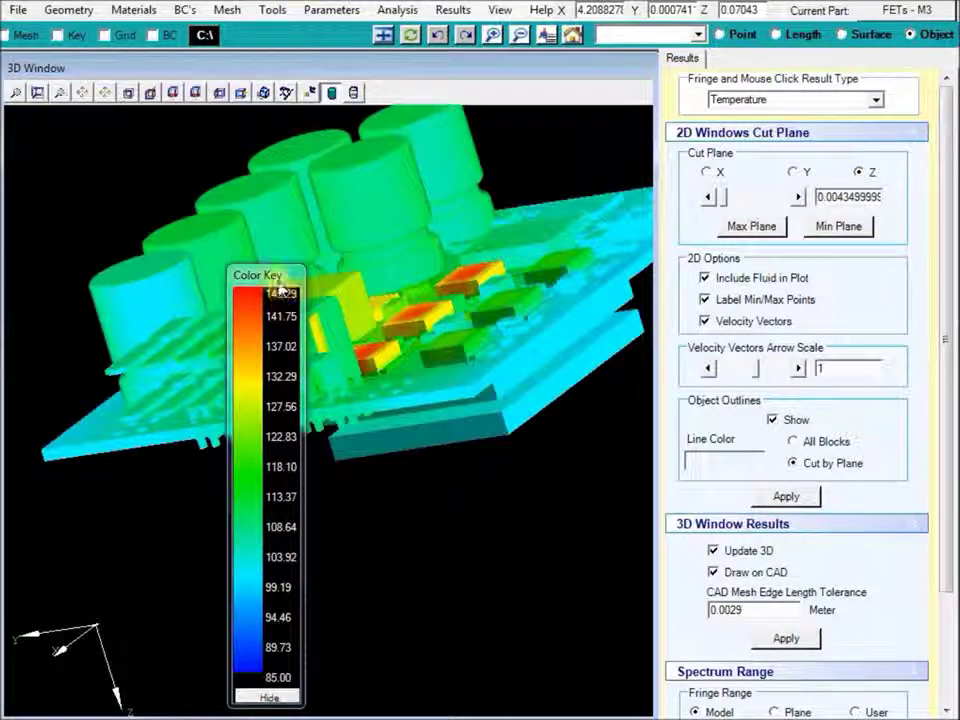
drag(279, 290, 679, 304)
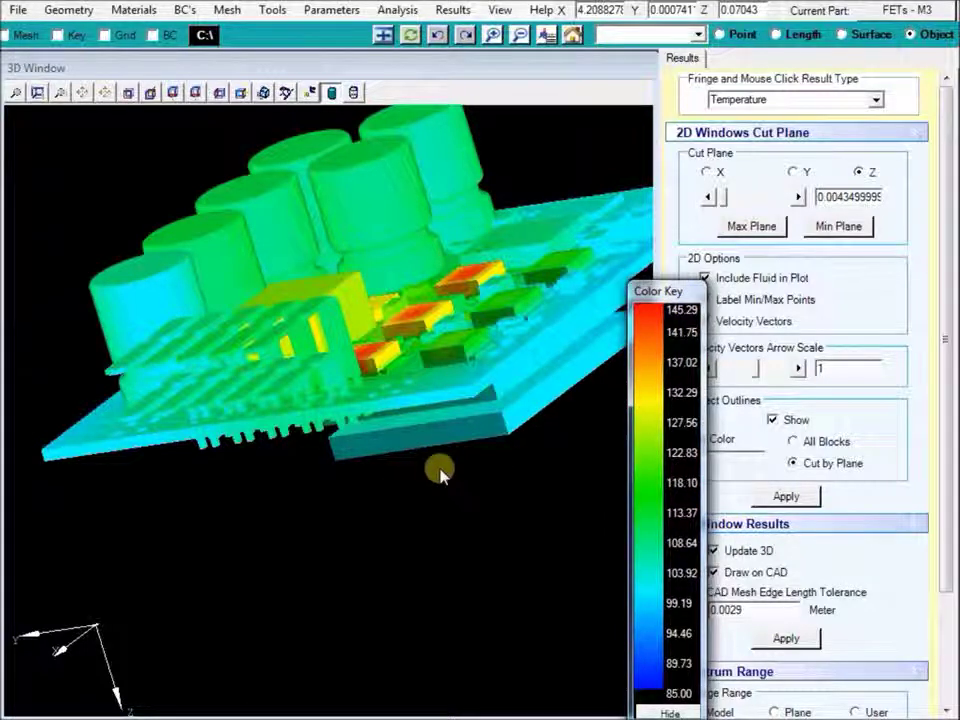
scroll(436, 476, down, 5)
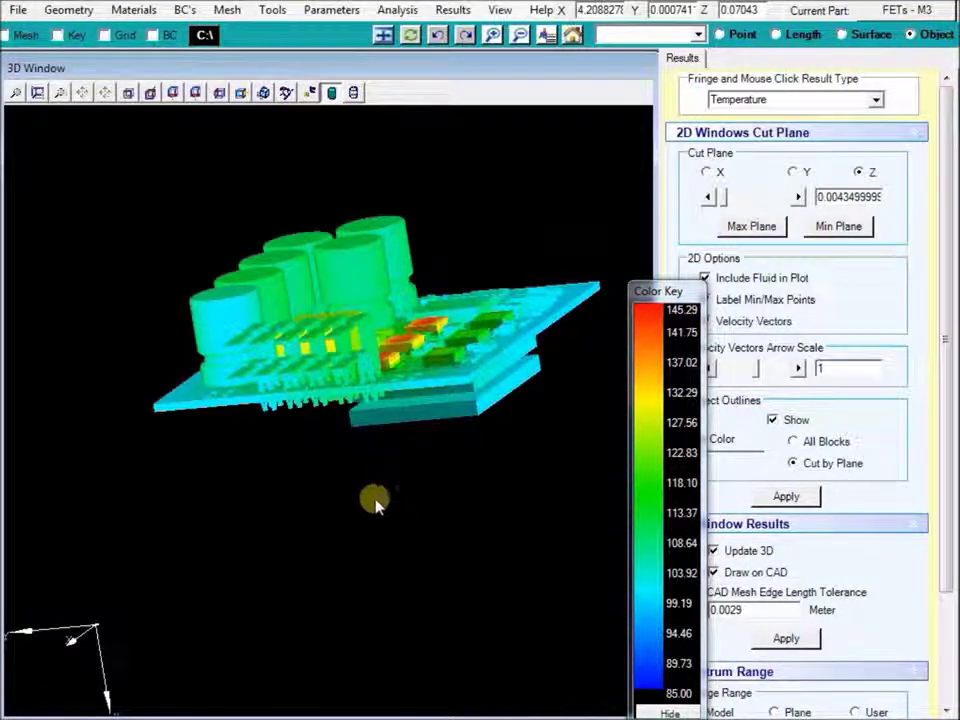
drag(375, 505, 505, 480)
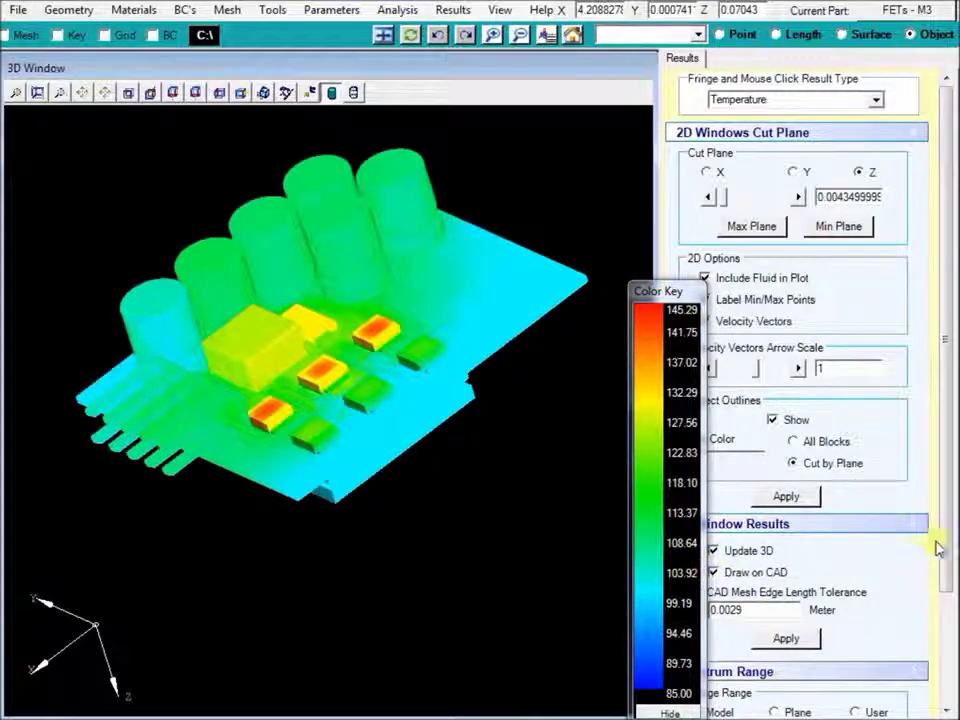
Apply a User spectrum range of Max 140 and Min 130, then orbit to a flatter angle
drag(945, 542, 891, 613)
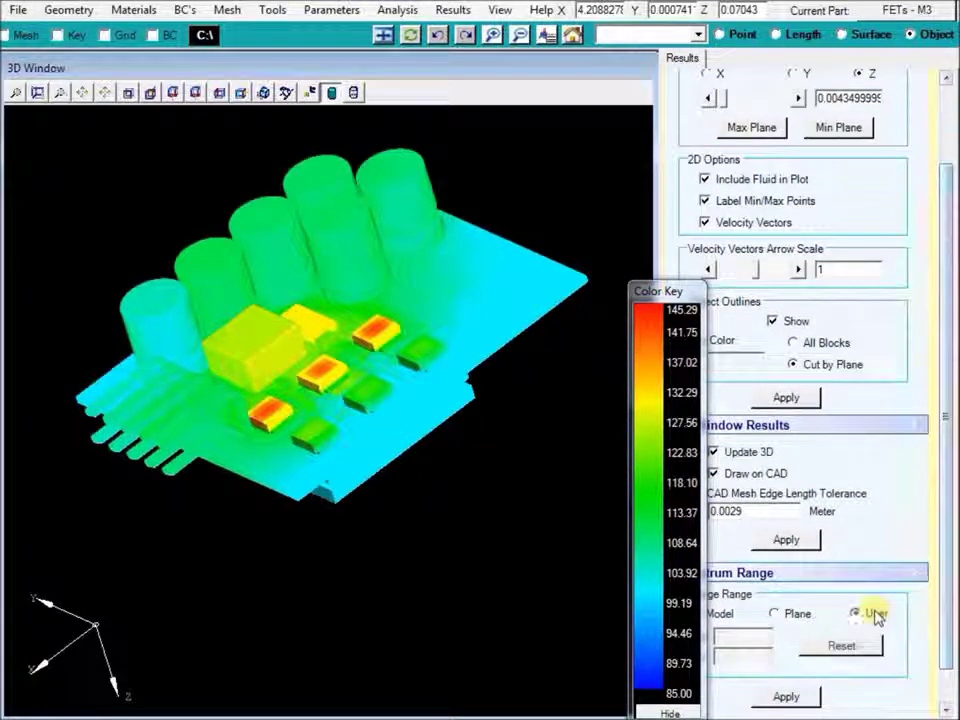
click(856, 614)
drag(678, 291, 639, 286)
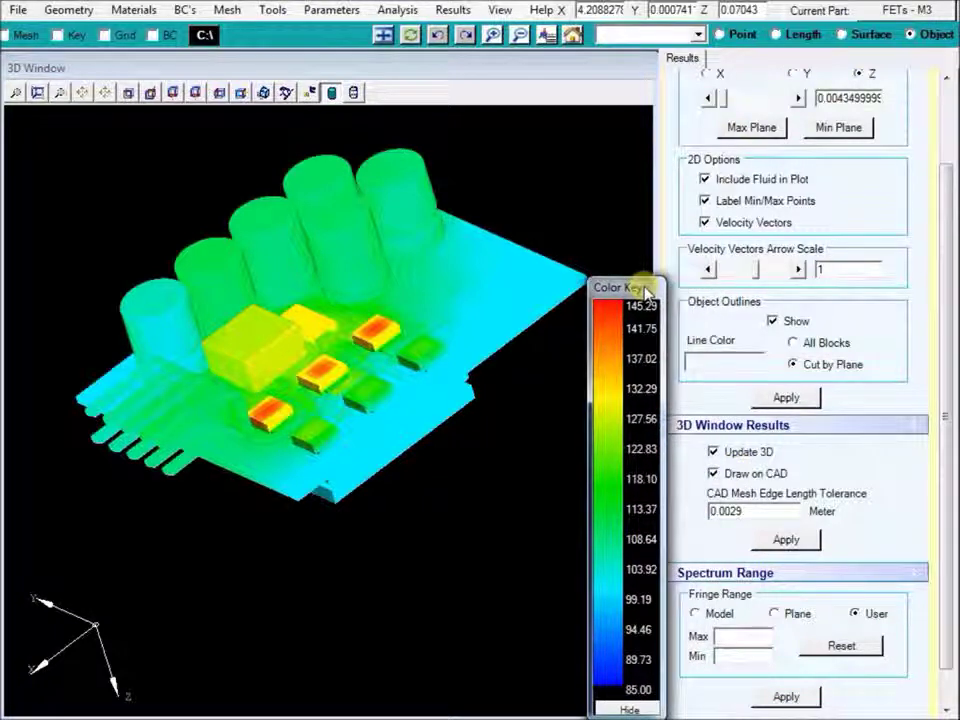
click(740, 636)
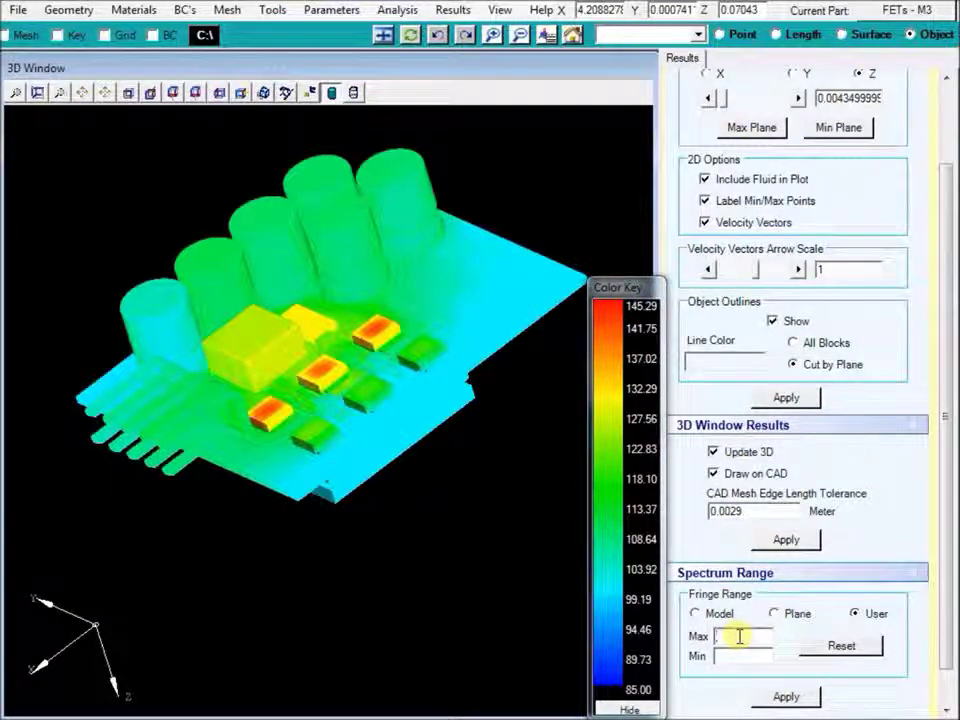
text(140)
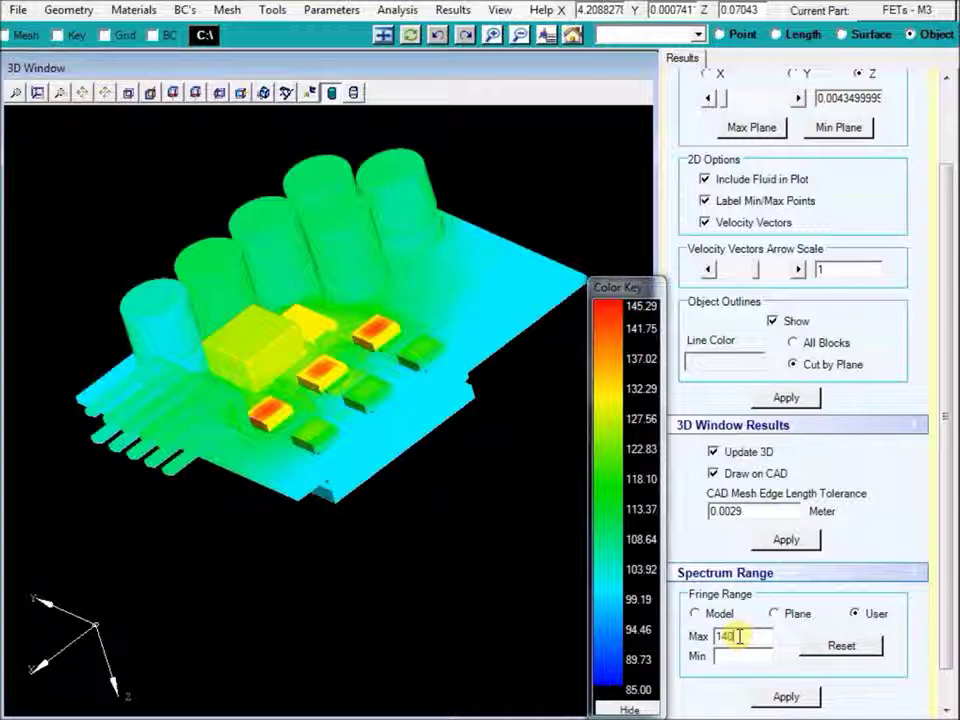
click(738, 656)
text(130)
click(786, 697)
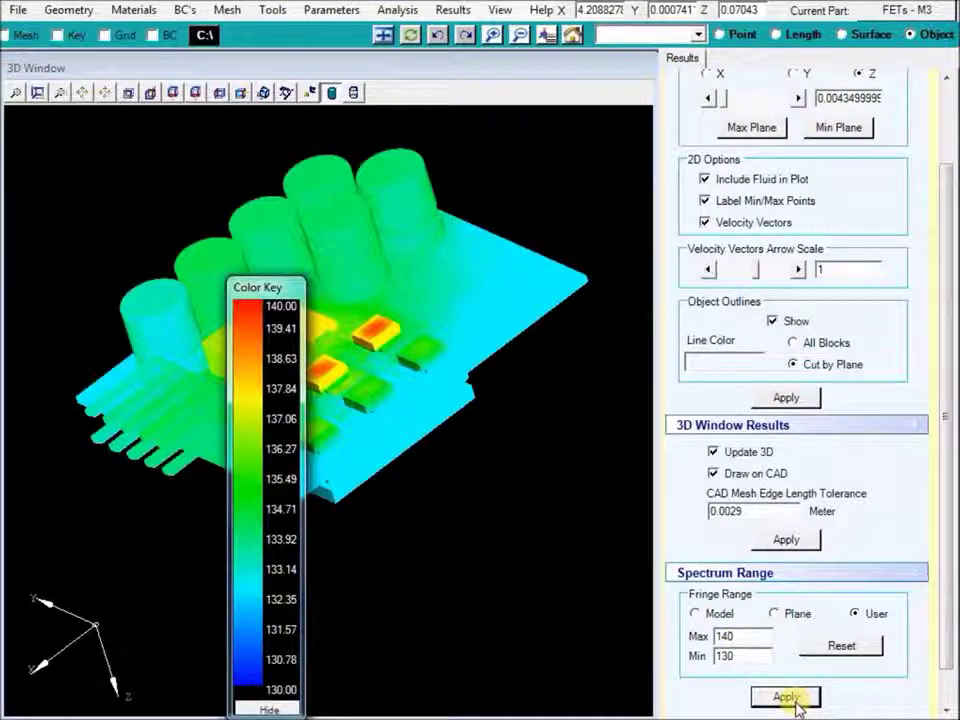
drag(272, 288, 653, 293)
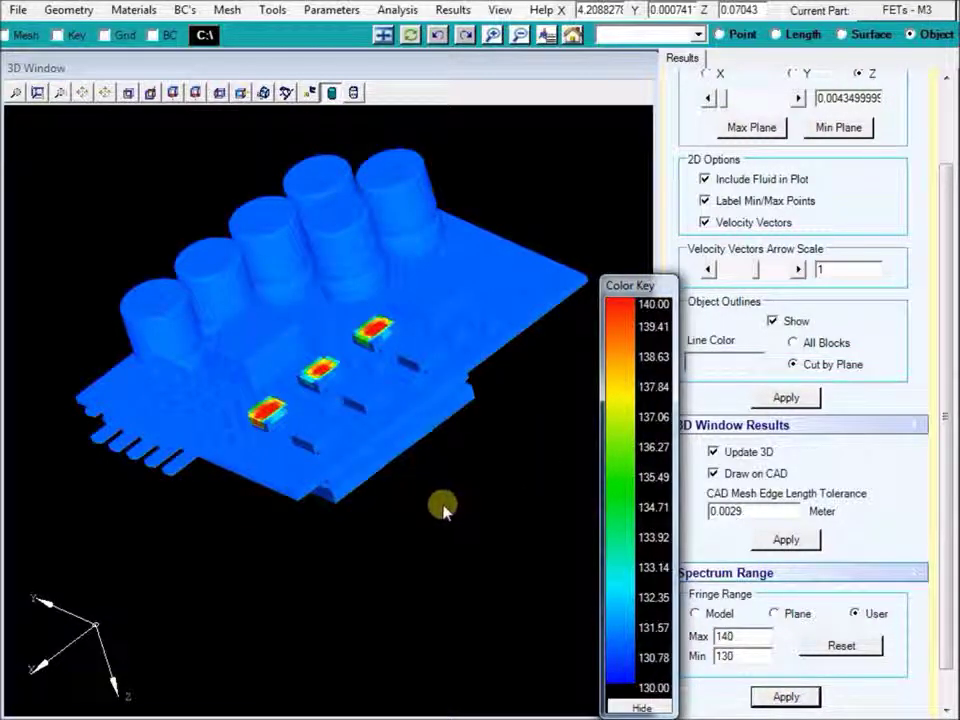
drag(435, 508, 514, 536)
scroll(475, 522, up, 3)
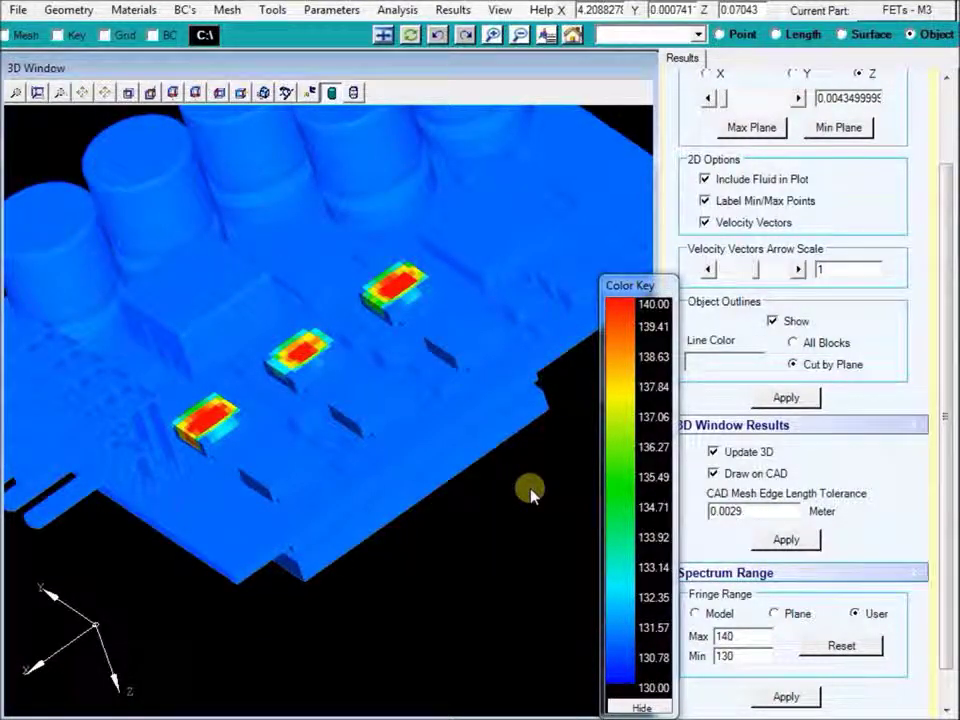
Restore four panes, close the Results panel, return XY to plain geometry, and open Results
double_click(440, 678)
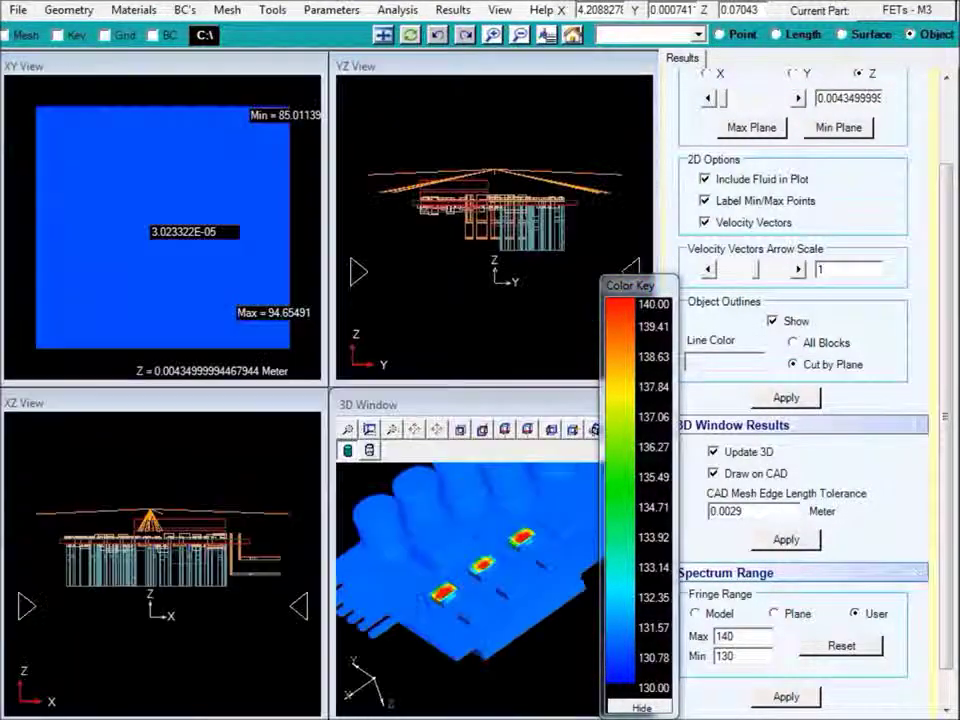
scroll(900, 570, down, 2)
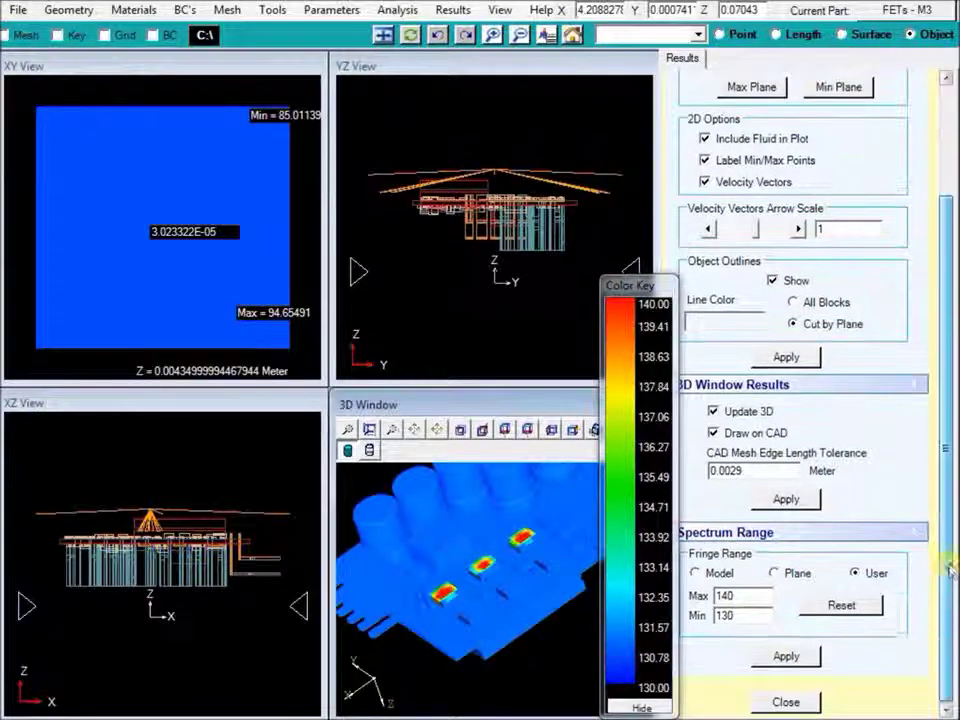
click(782, 702)
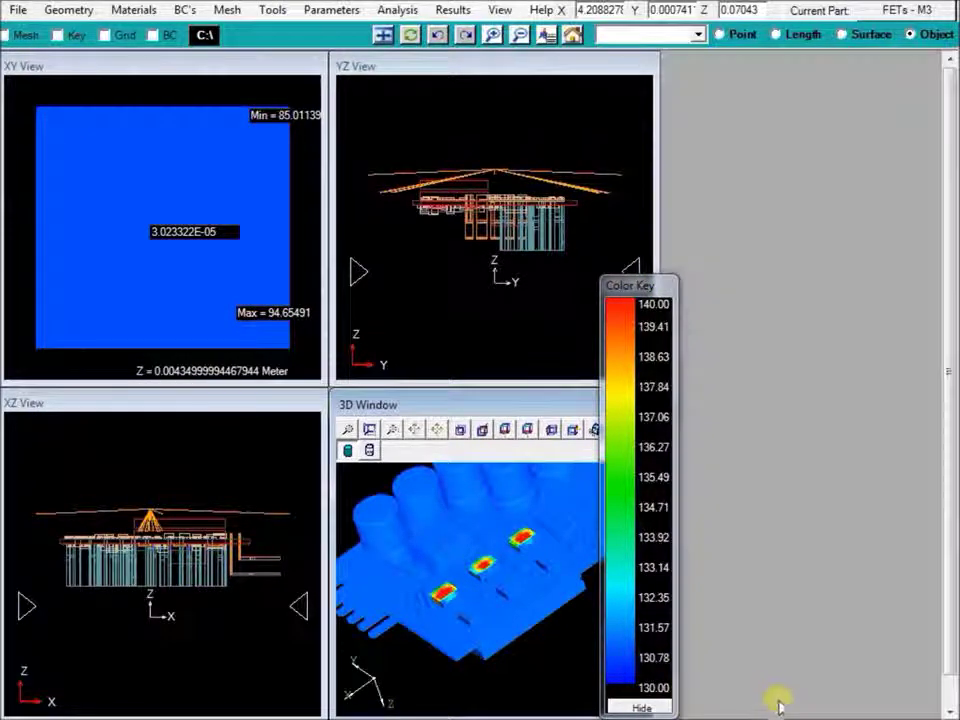
click(382, 34)
click(442, 10)
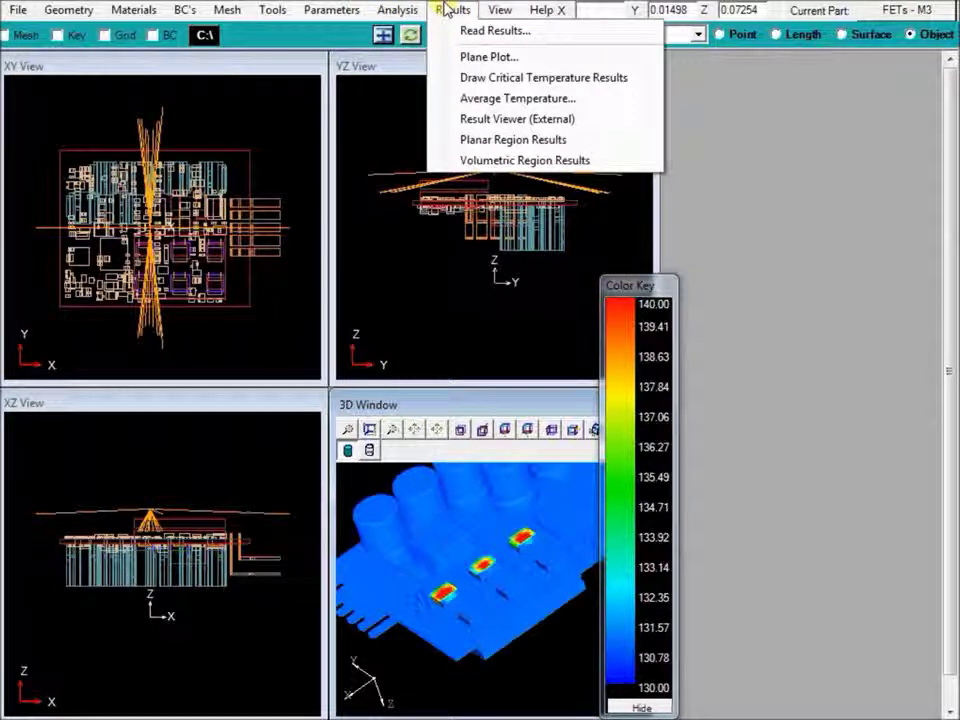
Define a Planar Region on the Y plane with corners picked in the XZ view
click(525, 146)
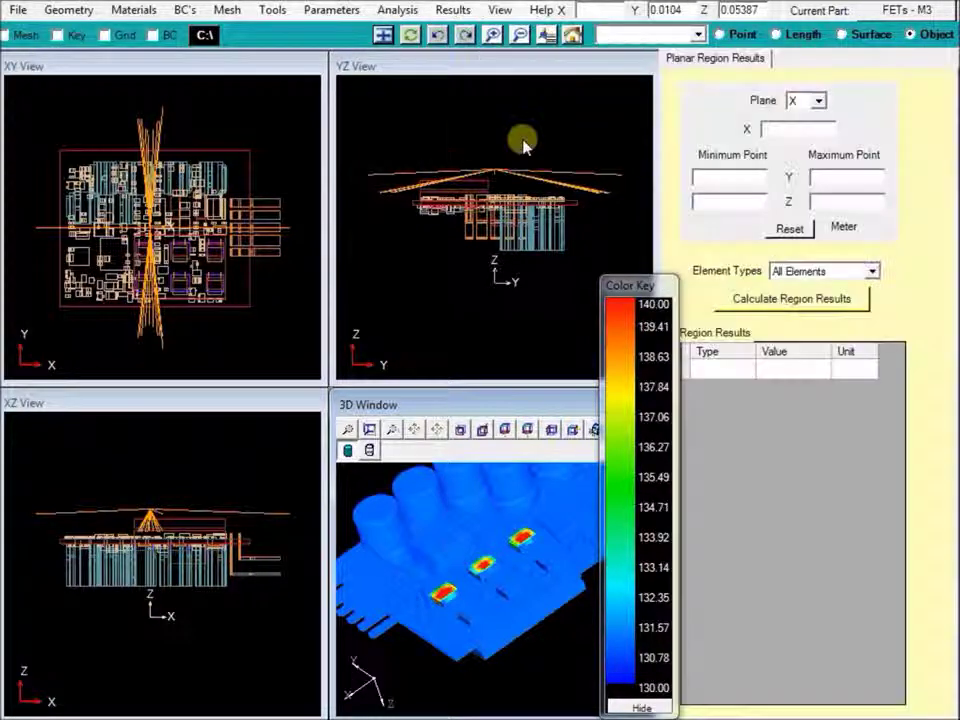
click(592, 204)
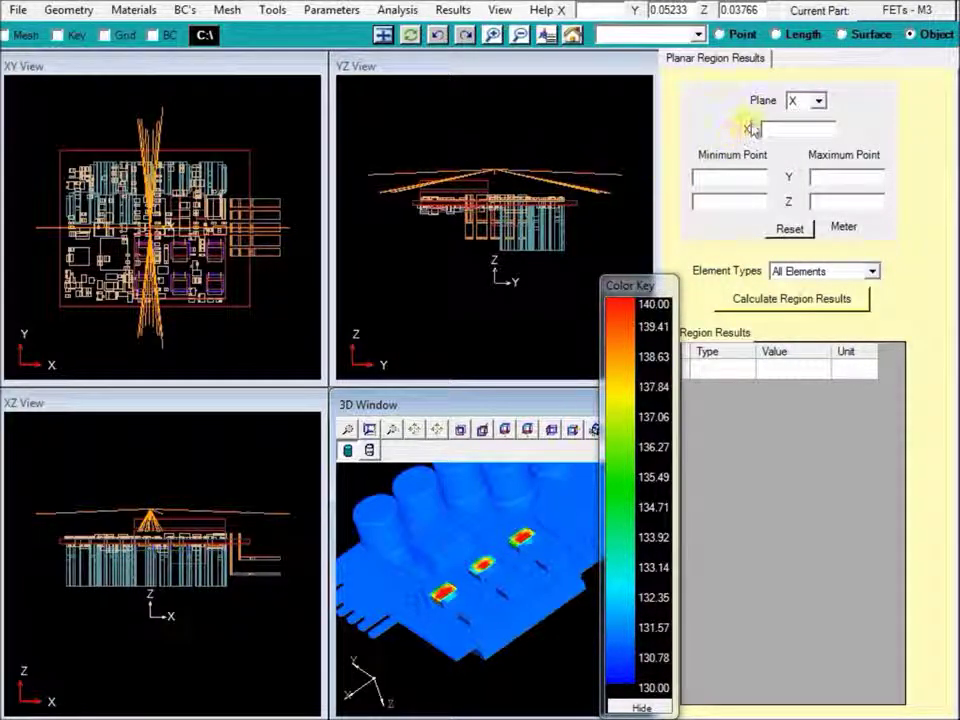
click(819, 102)
click(804, 122)
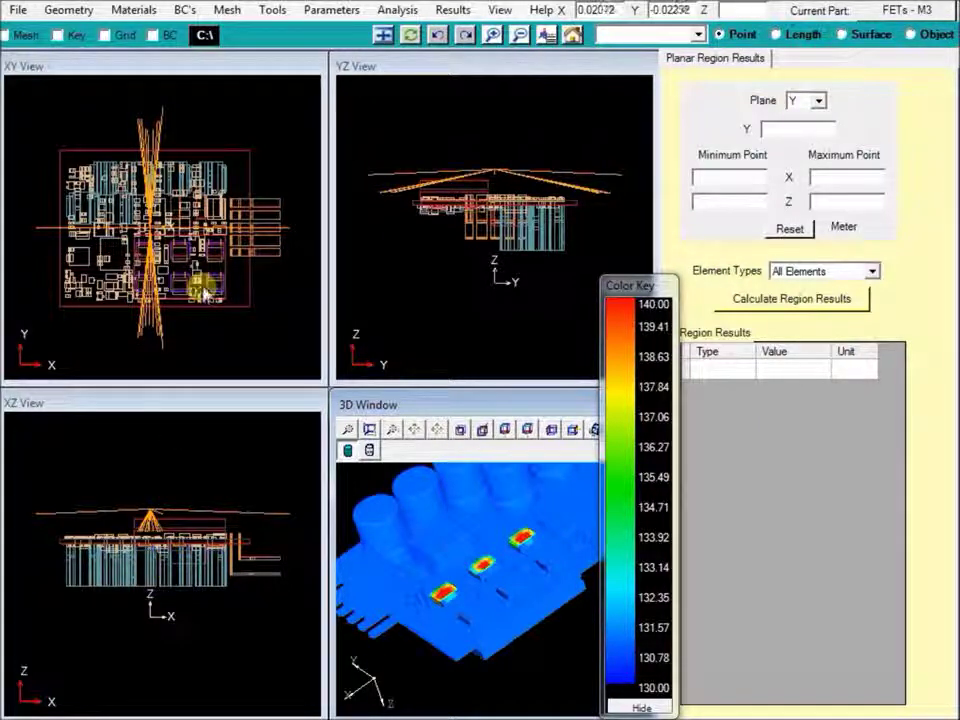
click(190, 222)
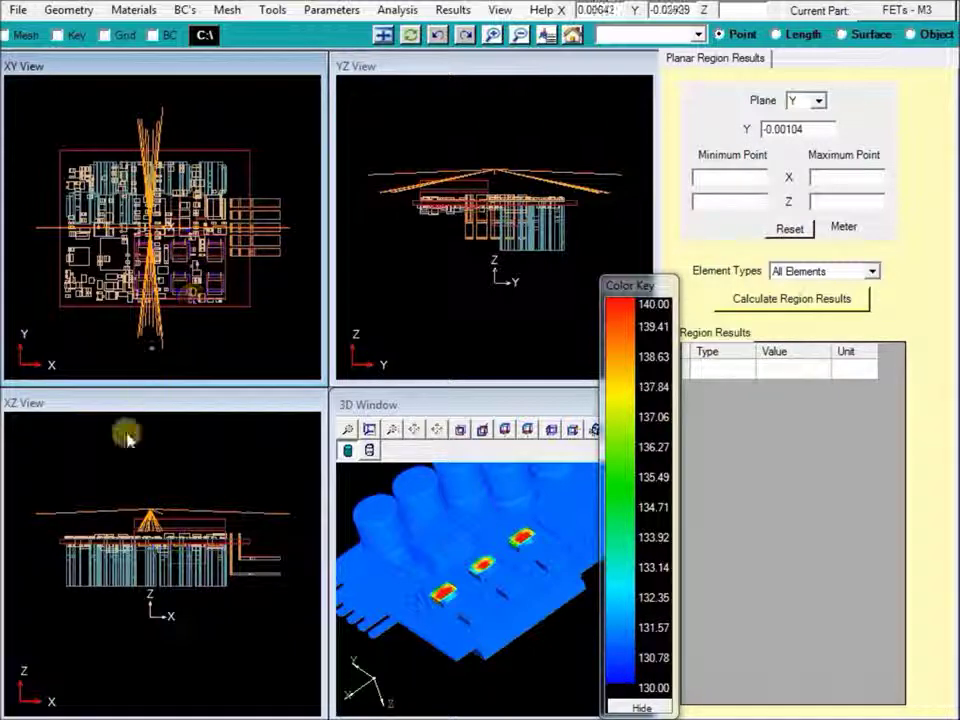
click(22, 621)
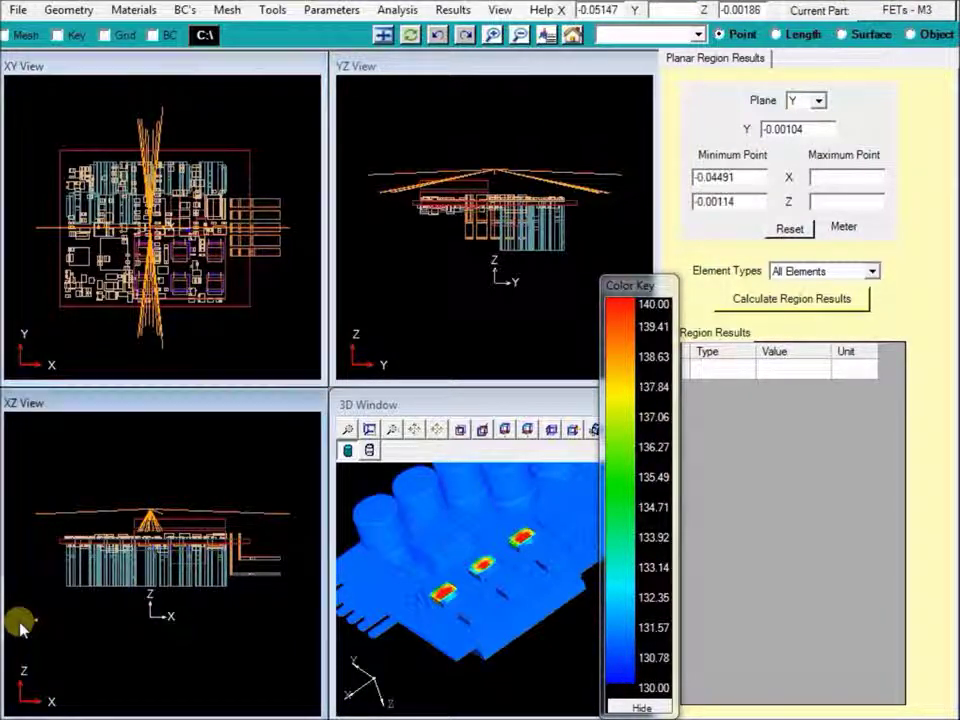
click(300, 497)
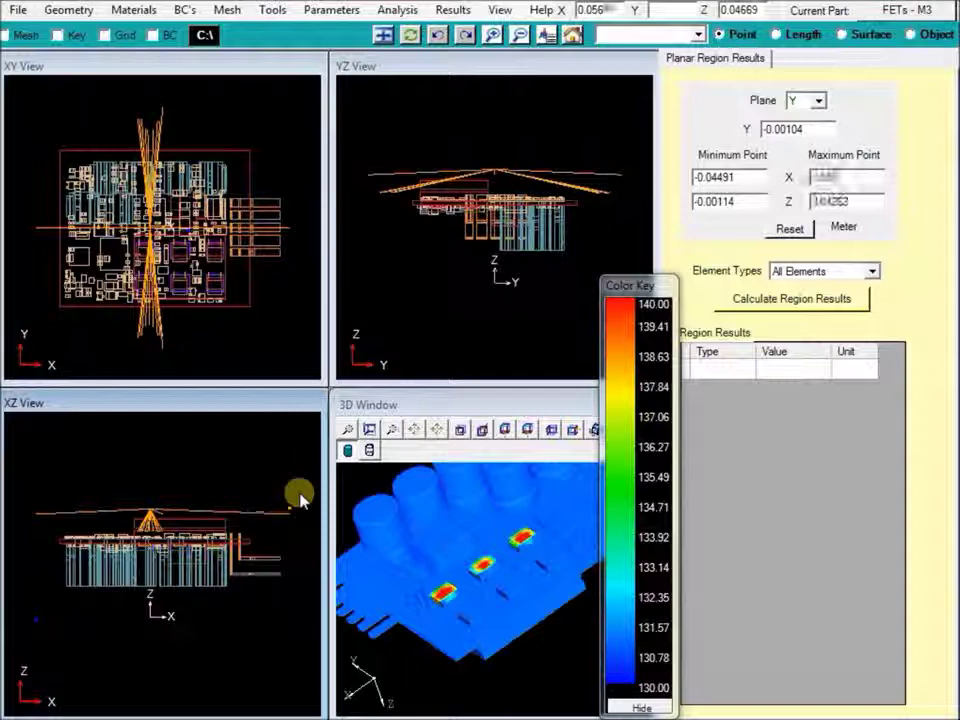
Calculate the planar region results and move the colour key off the table
click(742, 307)
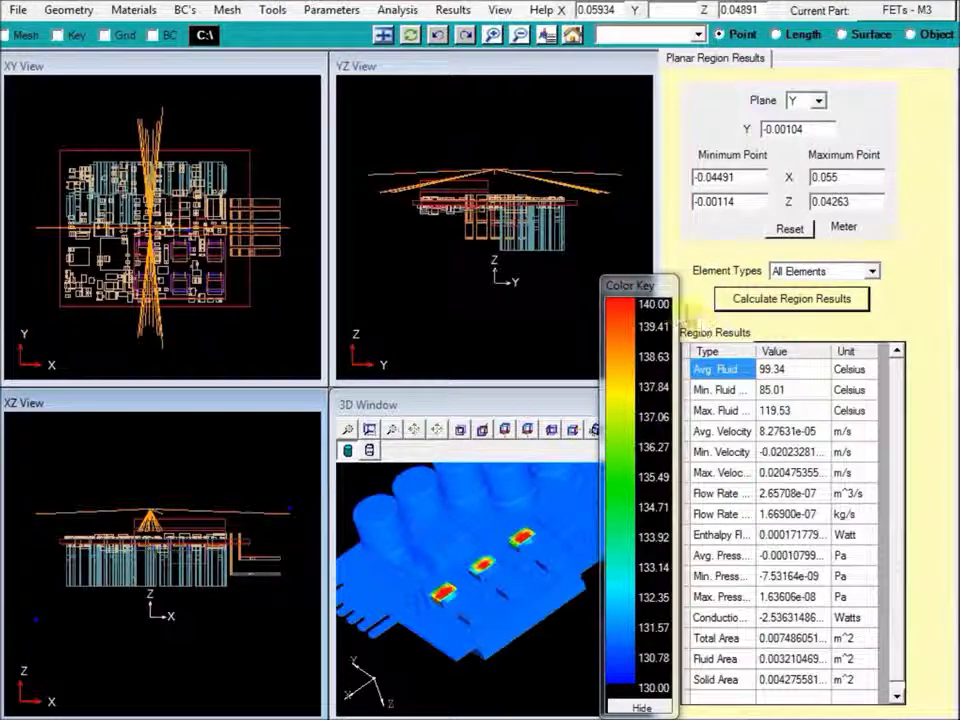
drag(648, 295, 608, 273)
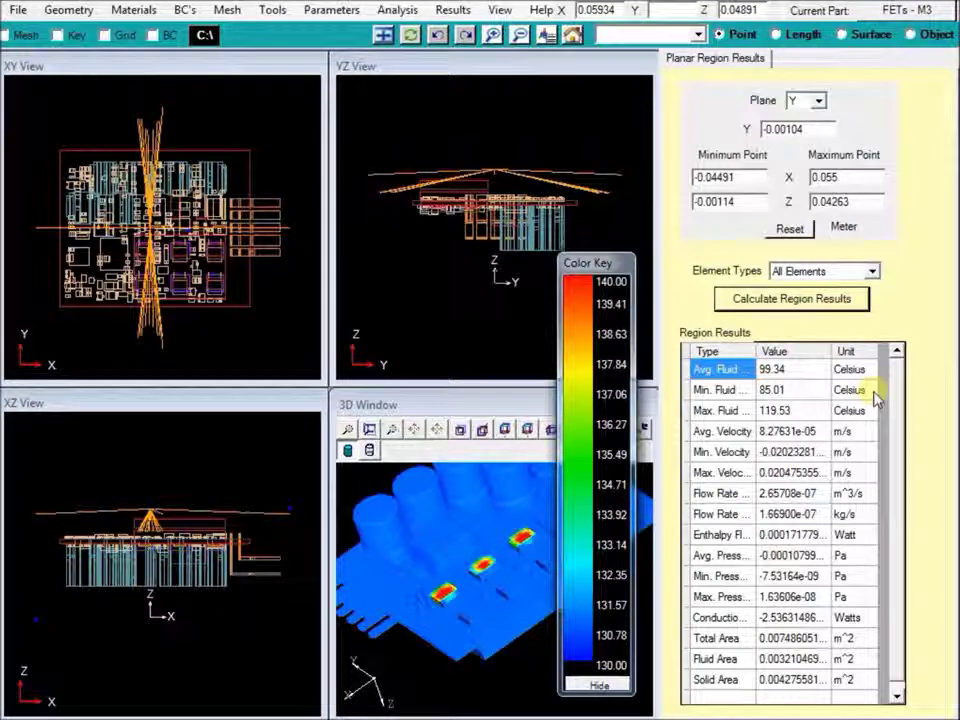
mouse_move(898, 401)
mouse_down()
mouse_move(898, 420)
mouse_move(896, 403)
mouse_up()
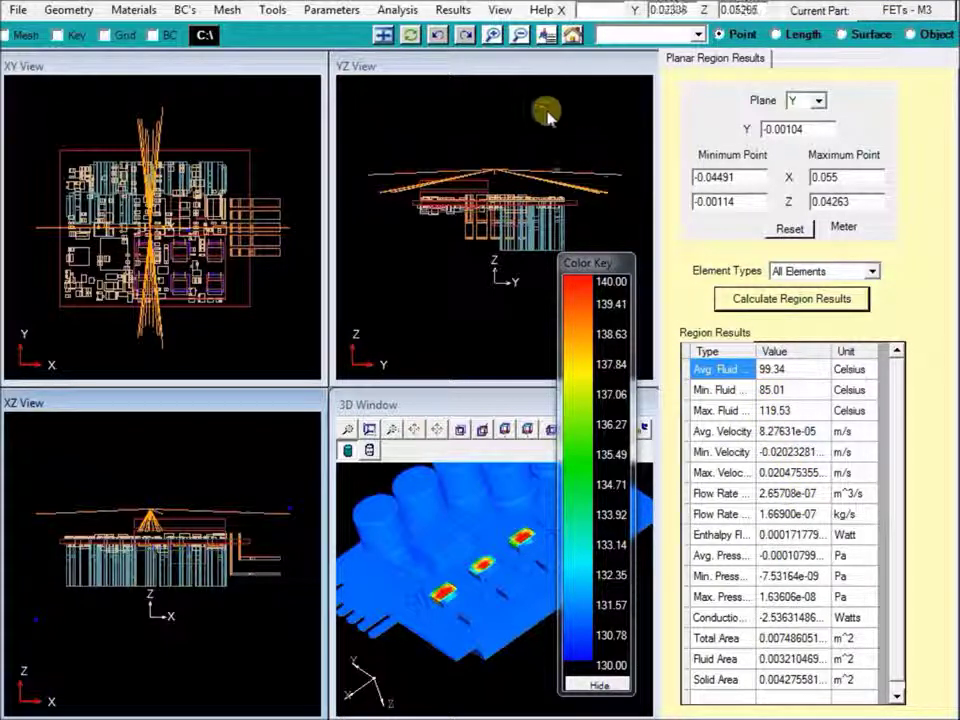
click(453, 10)
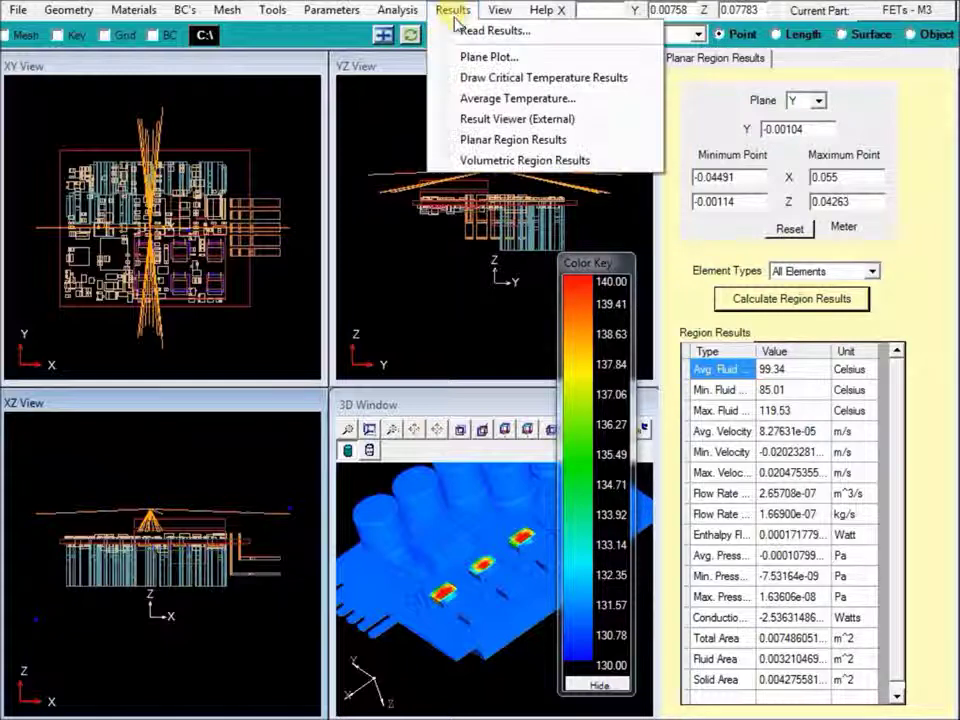
Calculate volumetric region results for a box with Z from 0.02367 to 0.03399
click(503, 158)
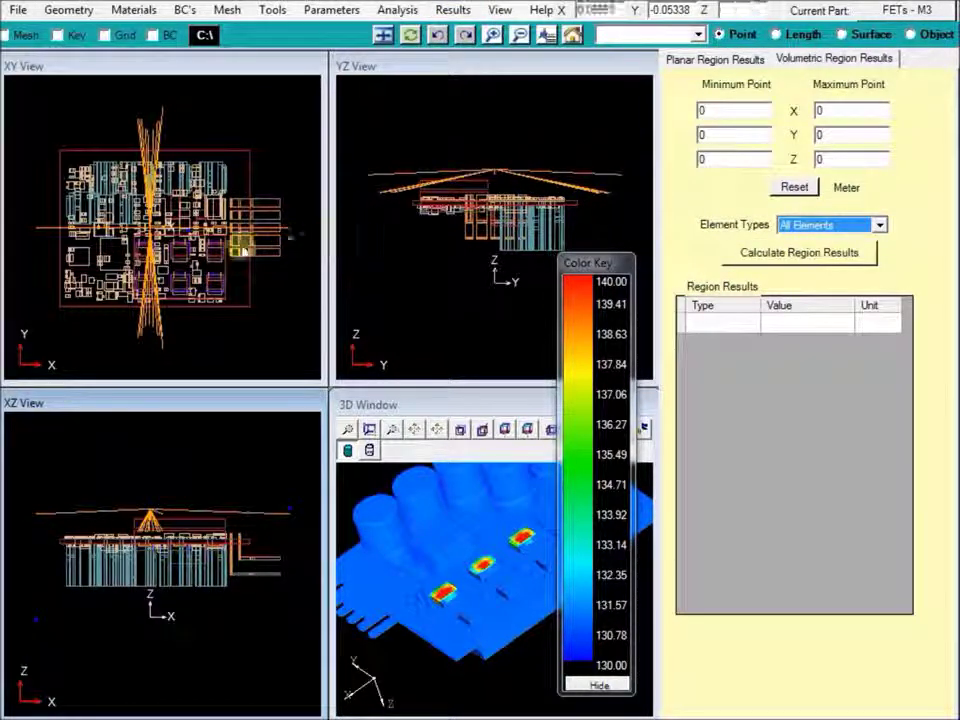
click(136, 298)
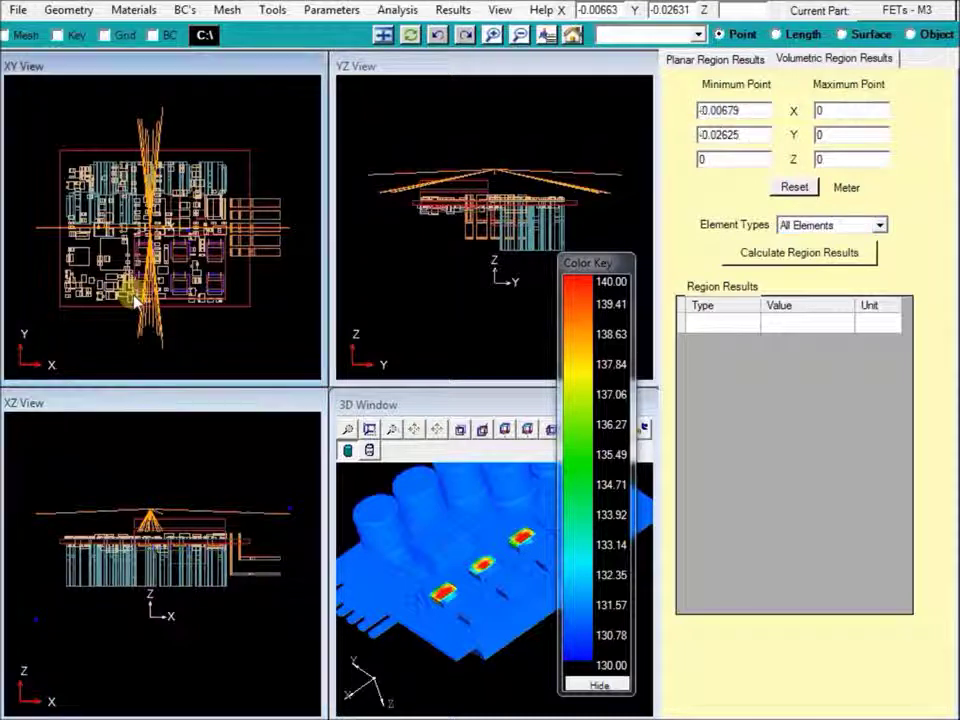
click(136, 565)
click(171, 422)
click(229, 246)
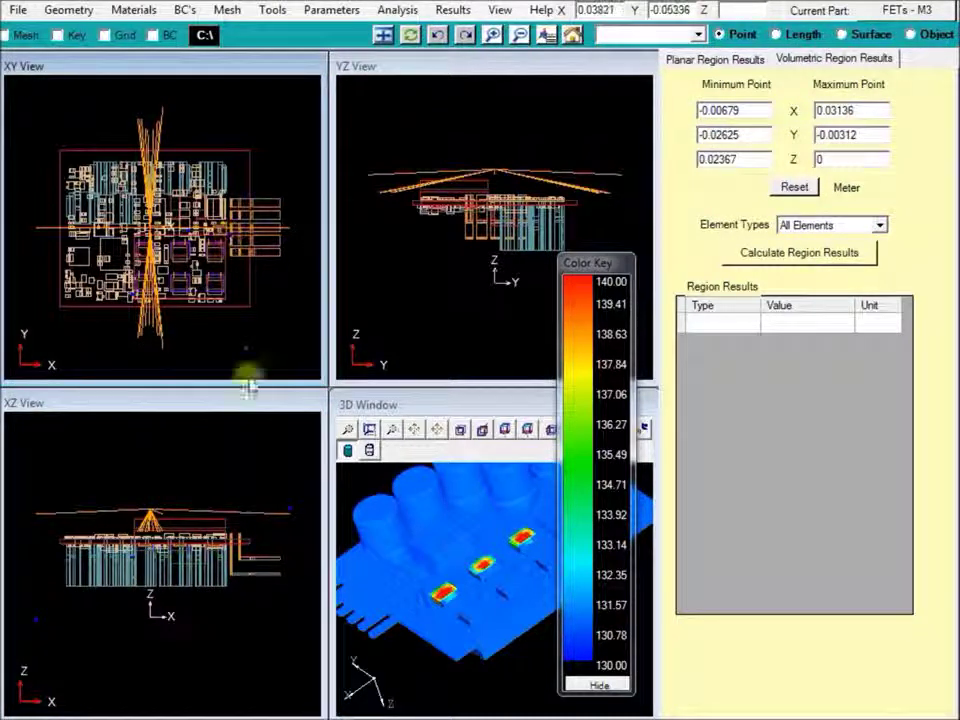
click(230, 535)
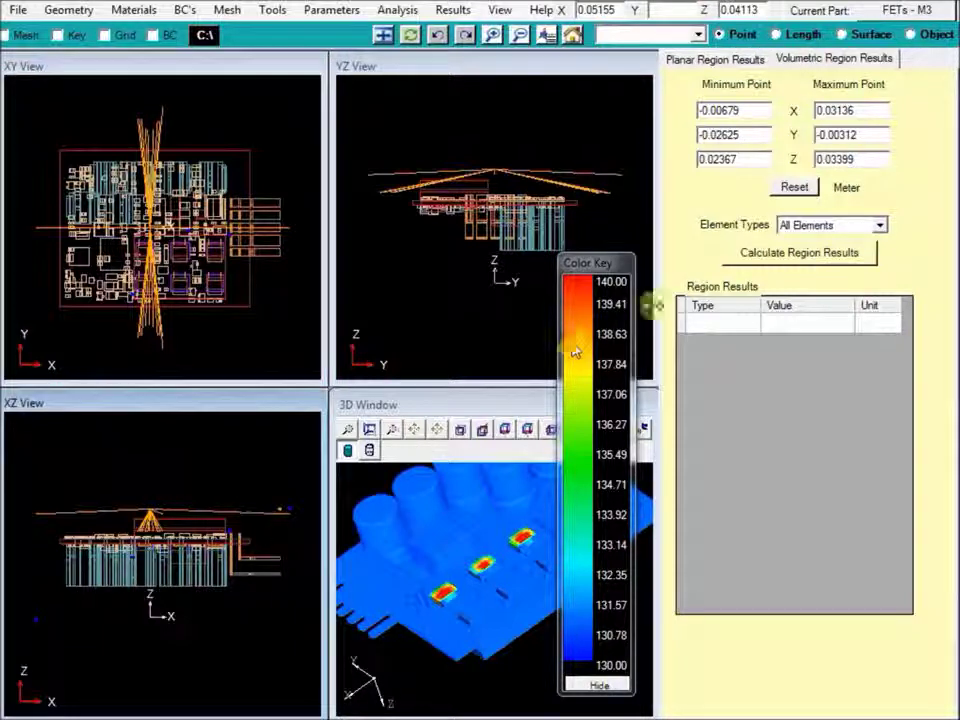
click(785, 256)
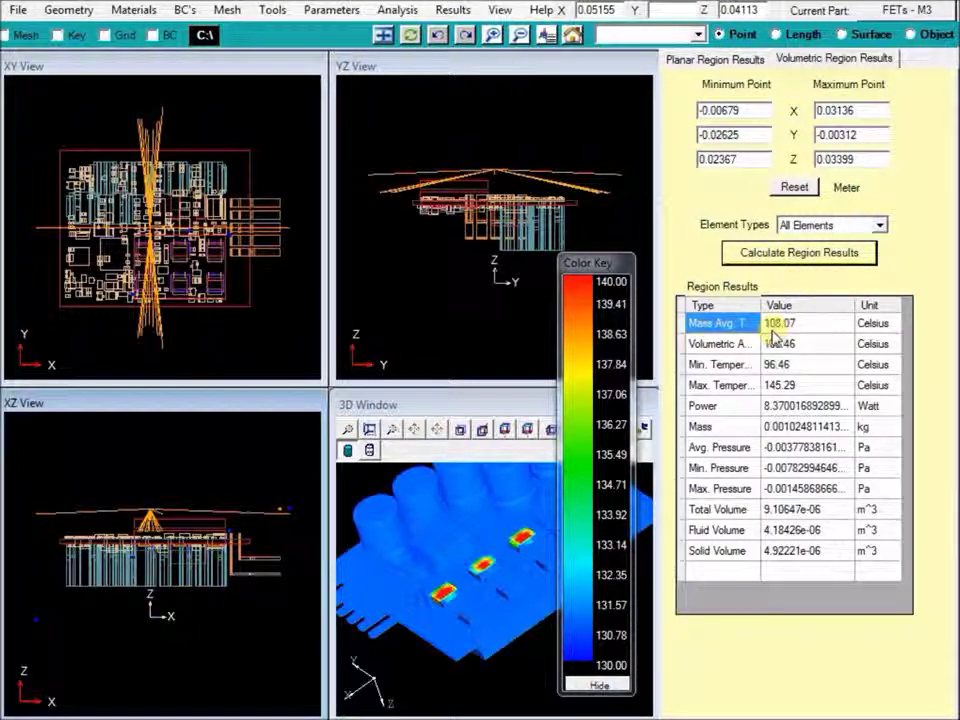
Recalculate the volumetric results with Element Types set to Solid Only
click(879, 226)
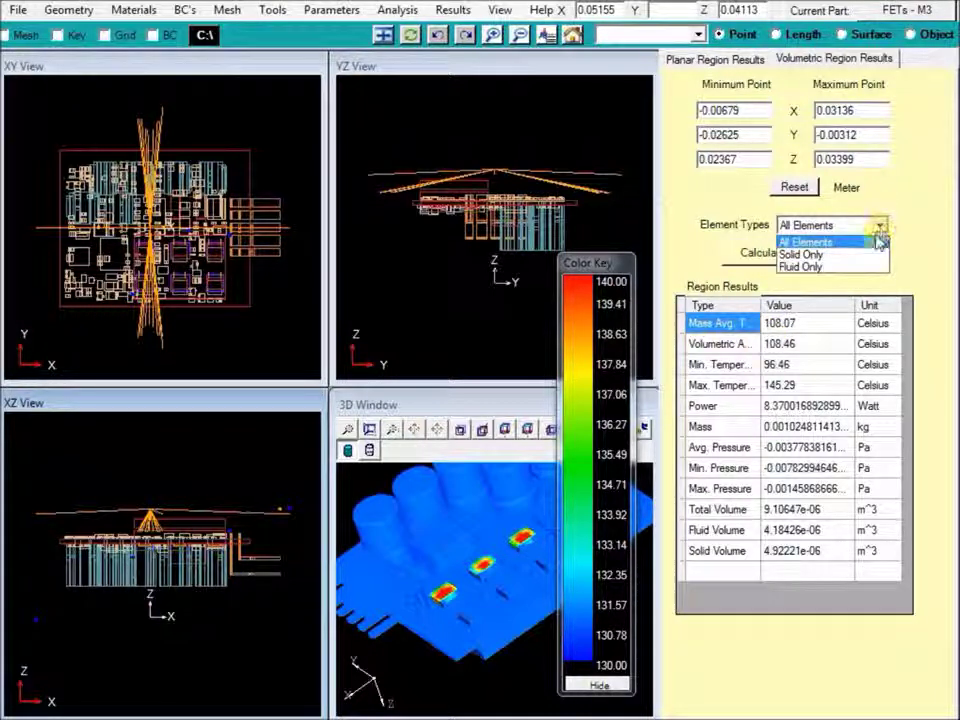
click(866, 254)
click(832, 259)
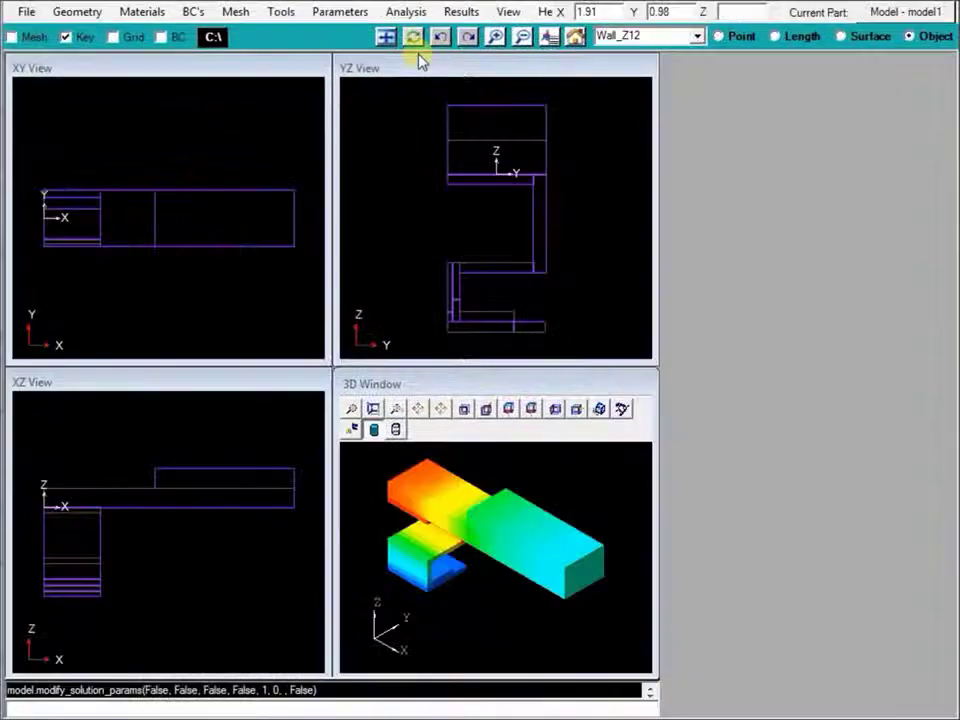
Load Ex9-Strap_transient.Transient.pvd into ParaView through the external result viewer
click(460, 11)
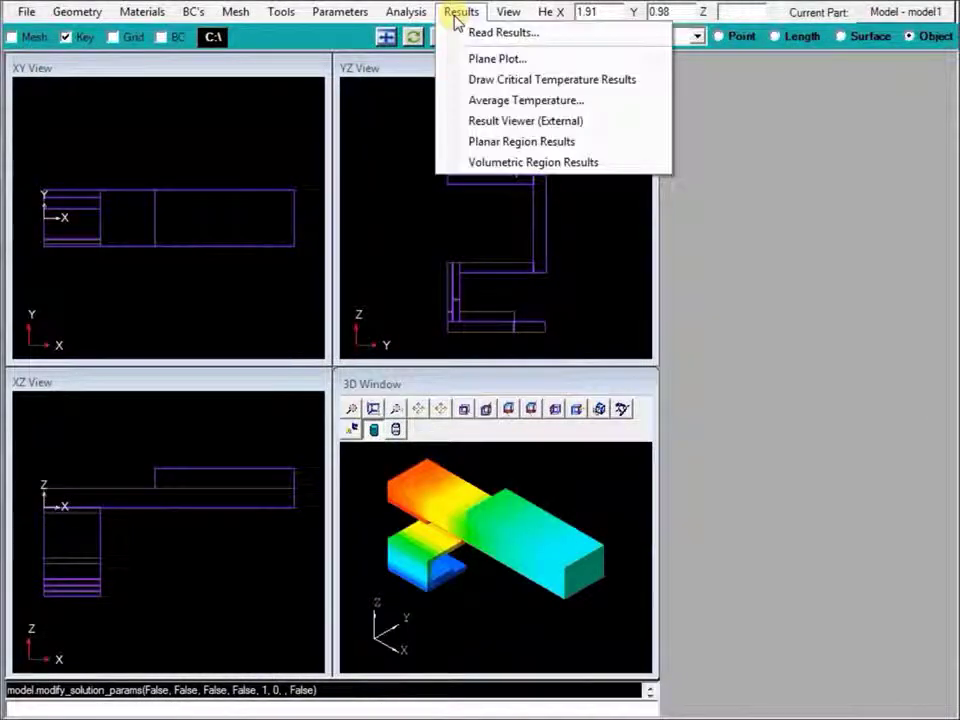
click(508, 120)
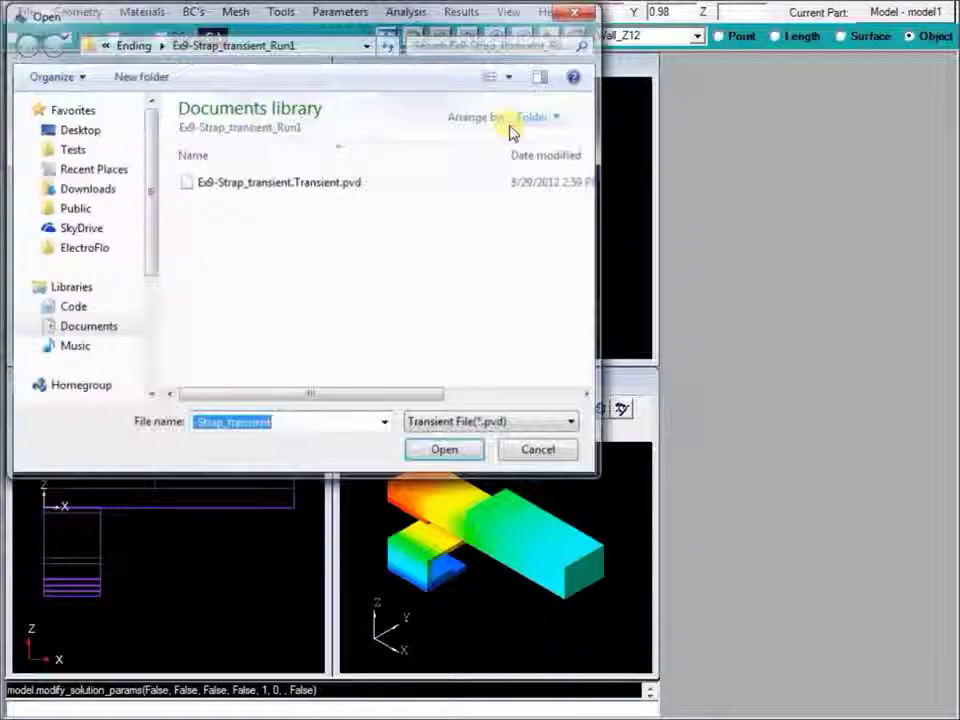
double_click(326, 186)
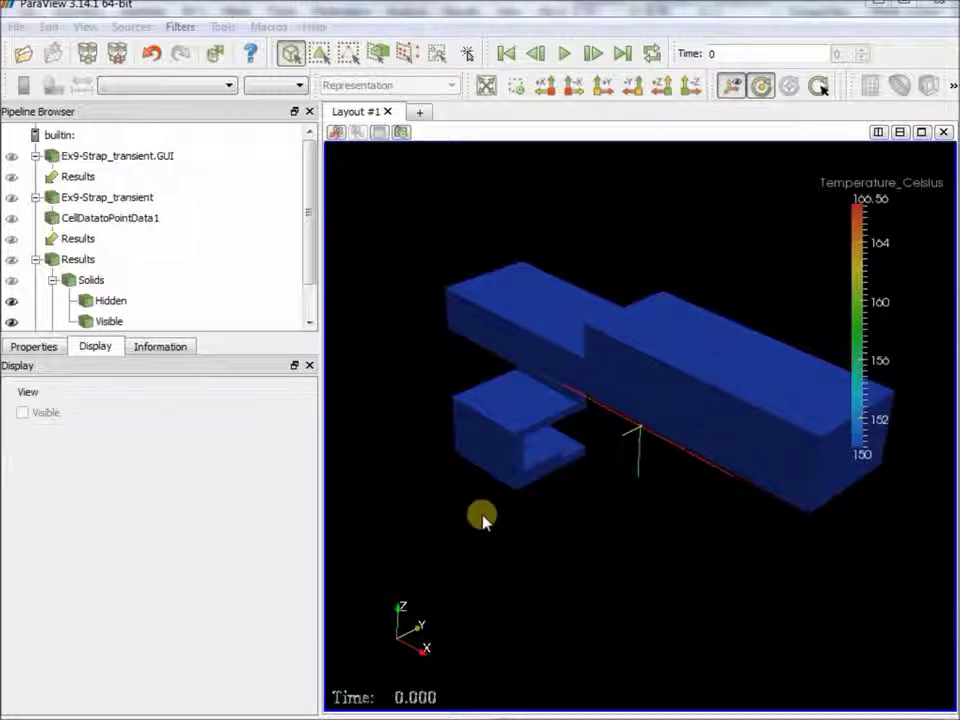
Play the strap's temperature animation, pause it at time 2.47, and select Visible in the pipeline
click(566, 56)
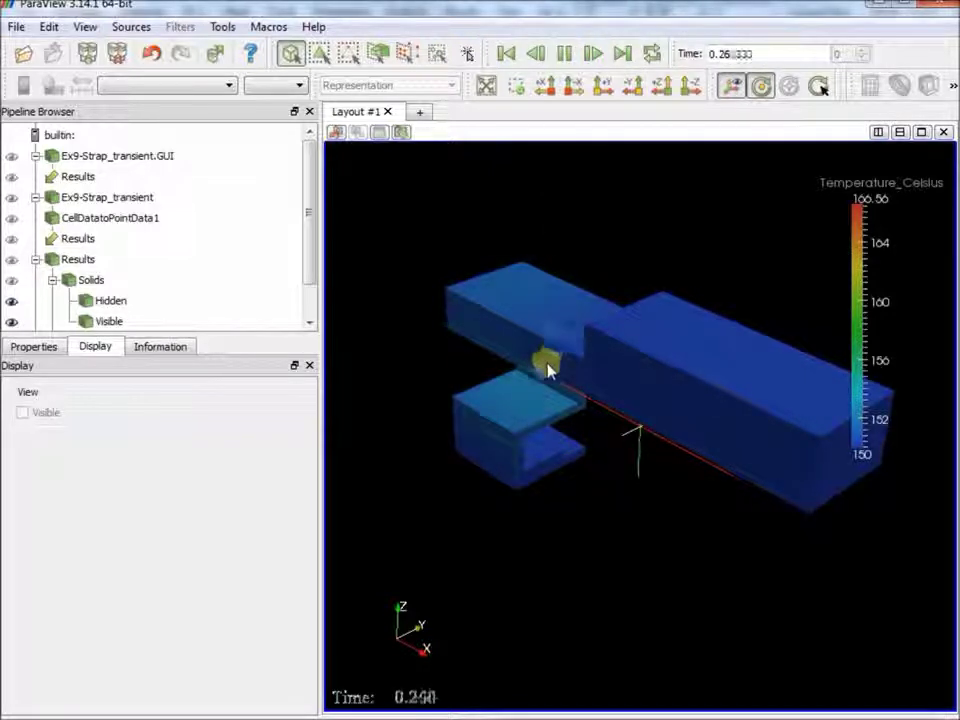
drag(616, 460, 778, 366)
drag(643, 366, 675, 281)
click(566, 53)
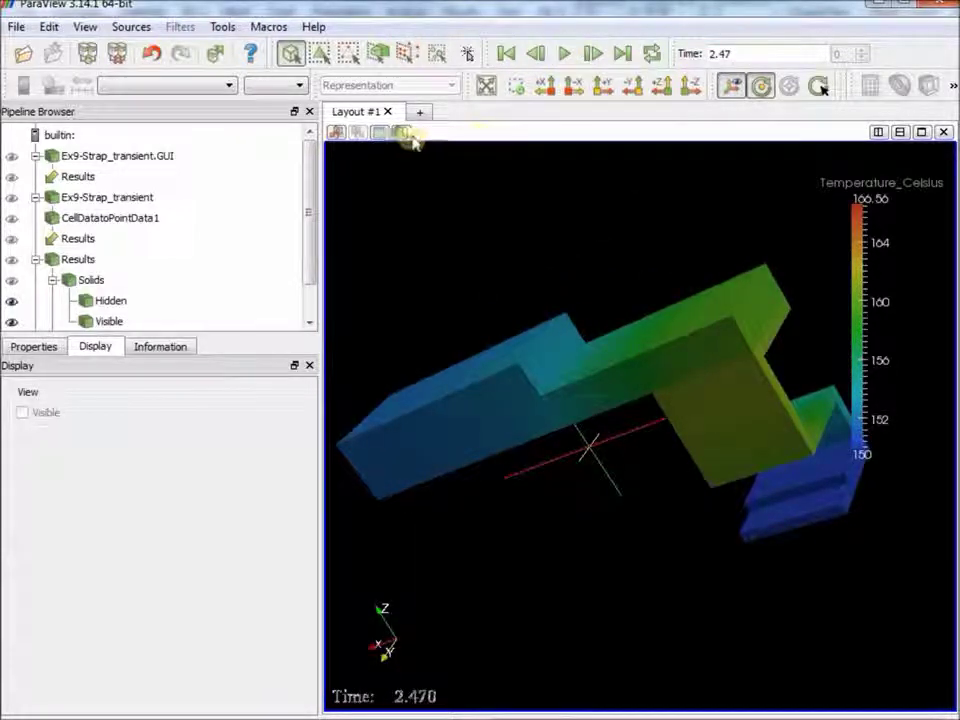
click(110, 321)
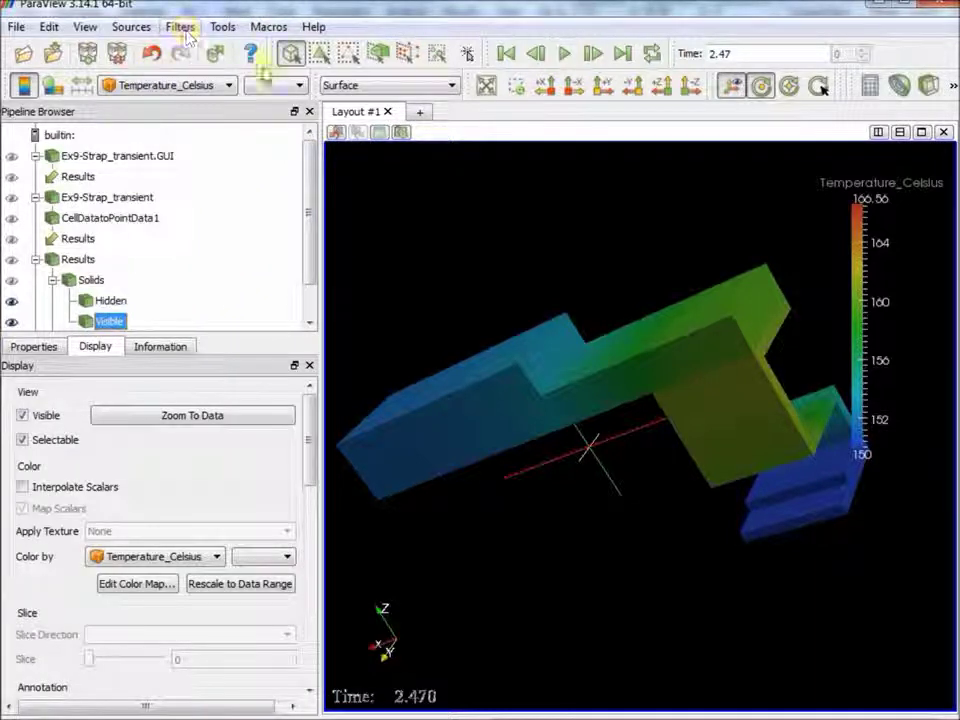
Add a Clip filter to the strap with a Y Normal plane and apply it
click(220, 32)
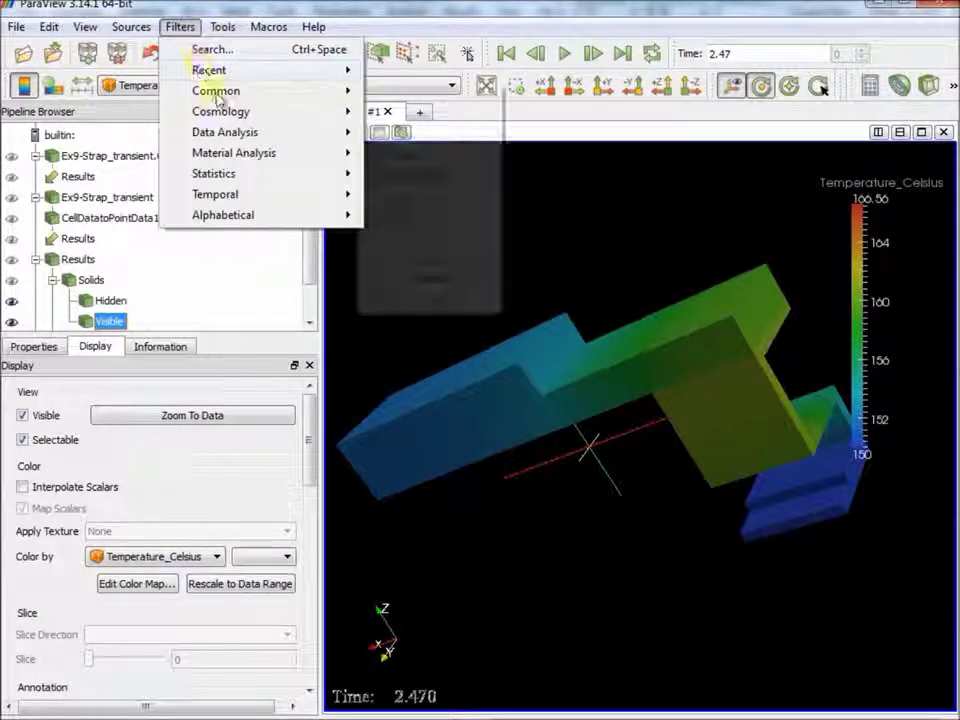
mouse_move(232, 97)
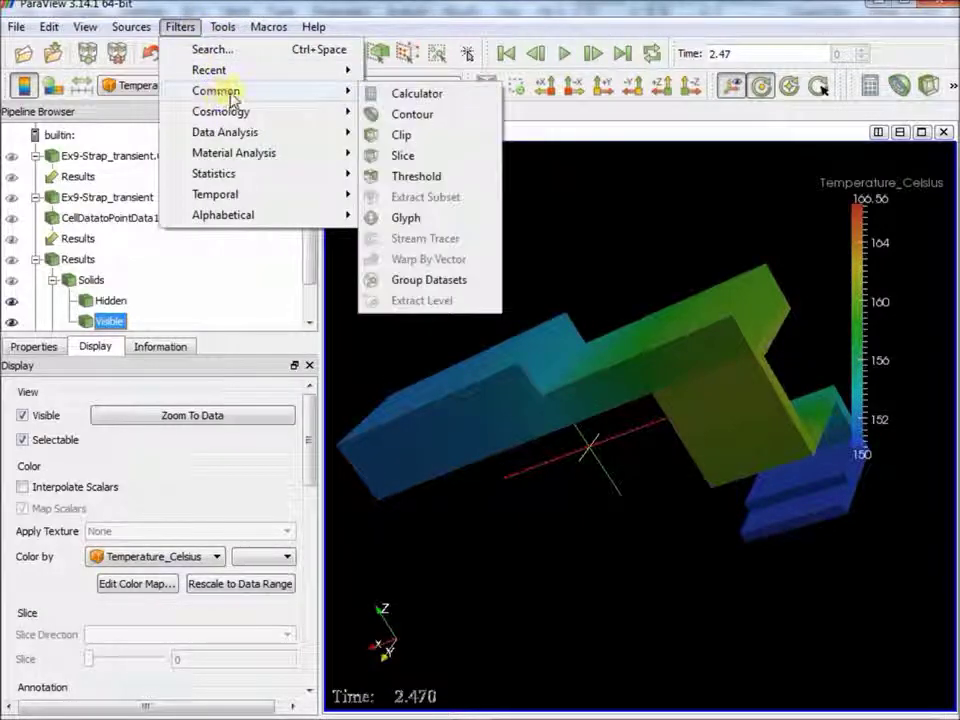
click(390, 138)
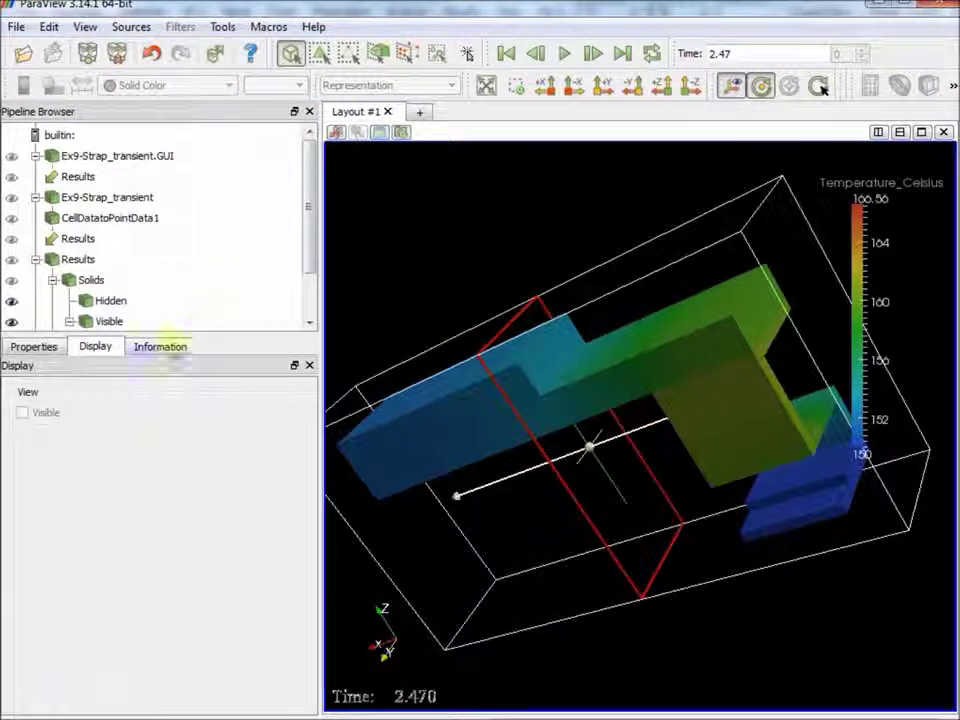
click(45, 349)
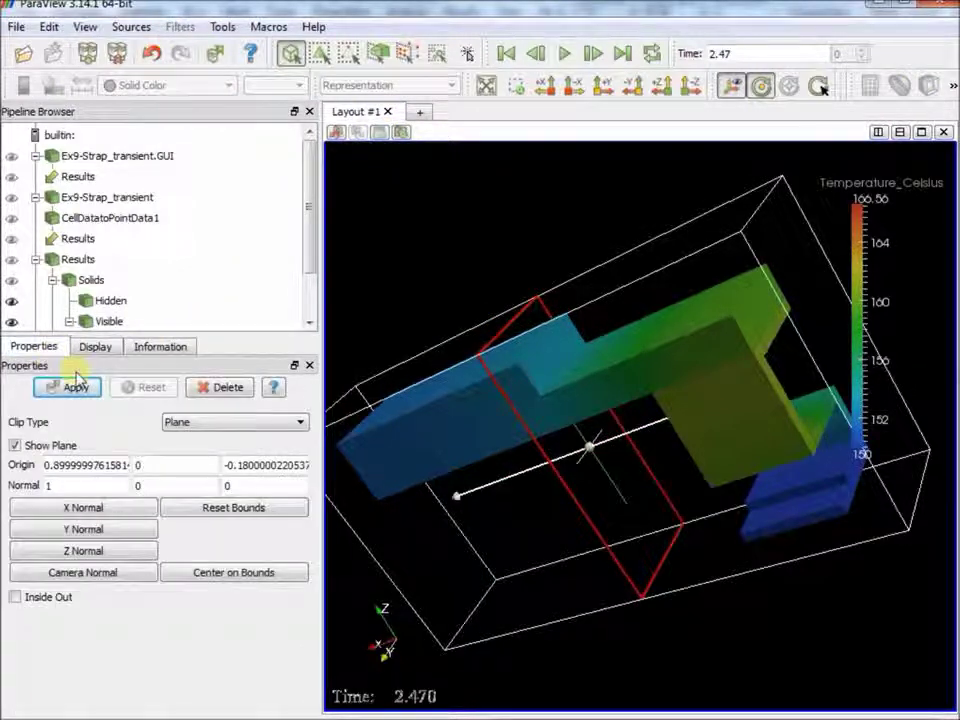
click(86, 530)
click(74, 390)
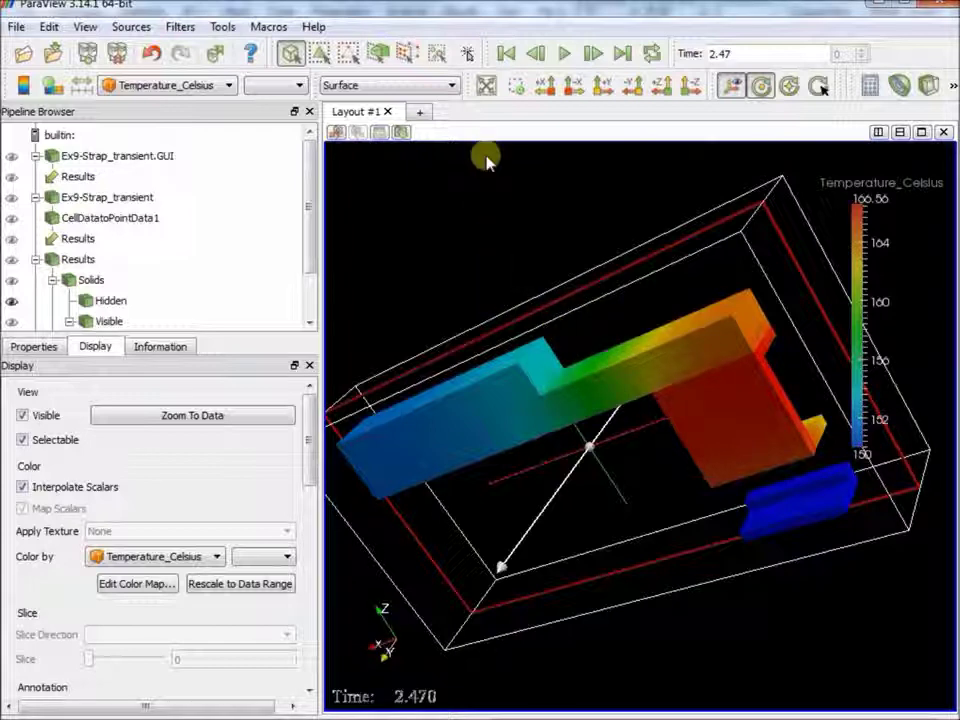
Run the animation to time 5 while shifting the clip plane upward and re-applying it
click(563, 56)
drag(478, 262, 516, 317)
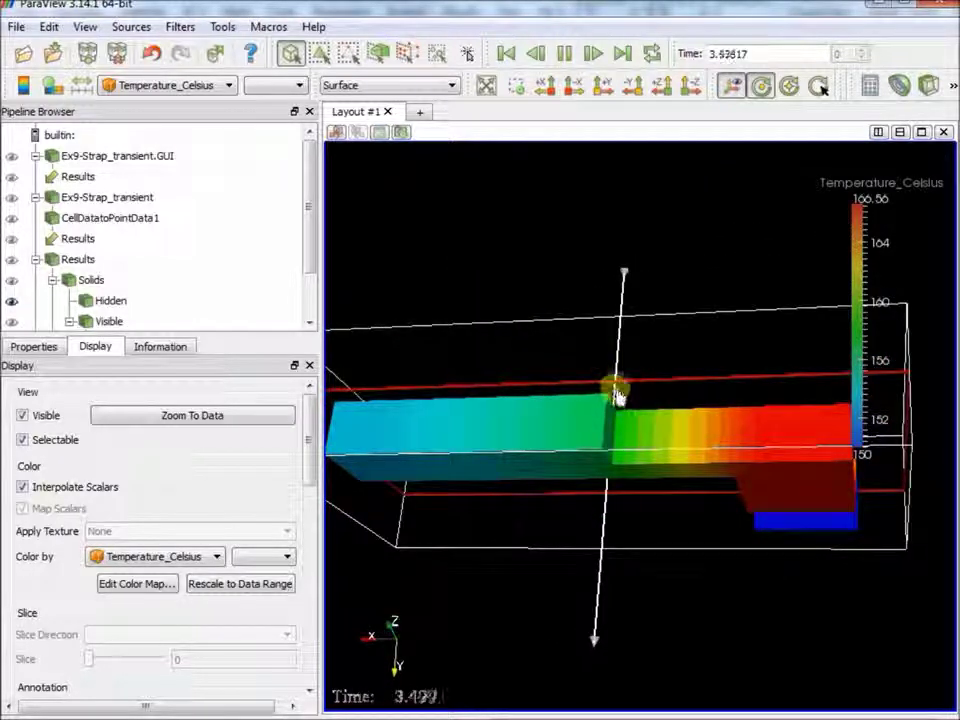
drag(615, 379, 622, 350)
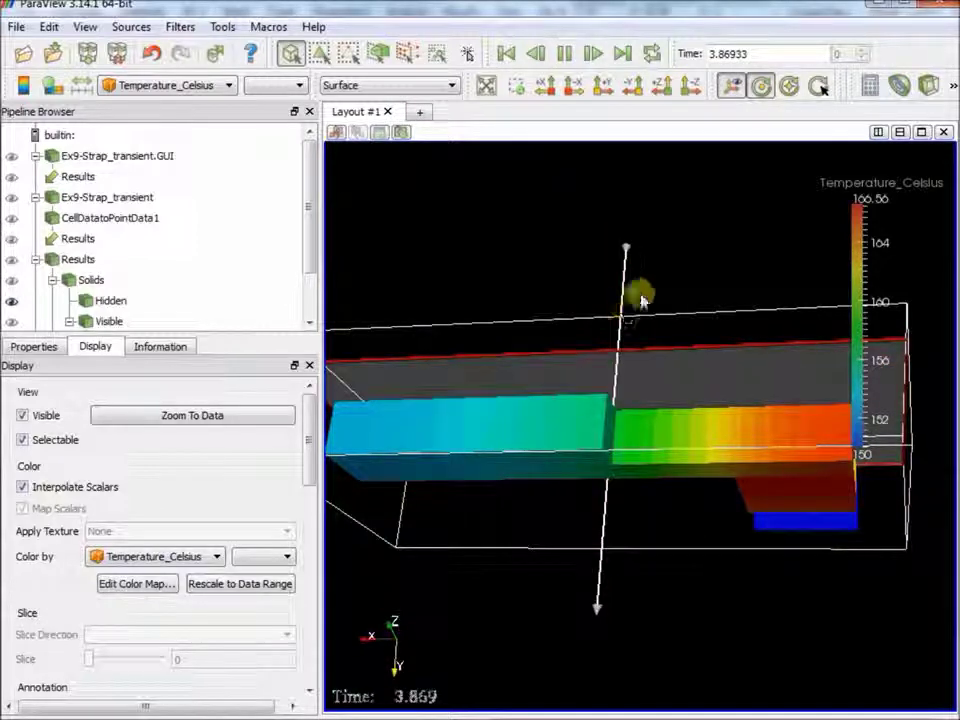
click(33, 346)
click(75, 387)
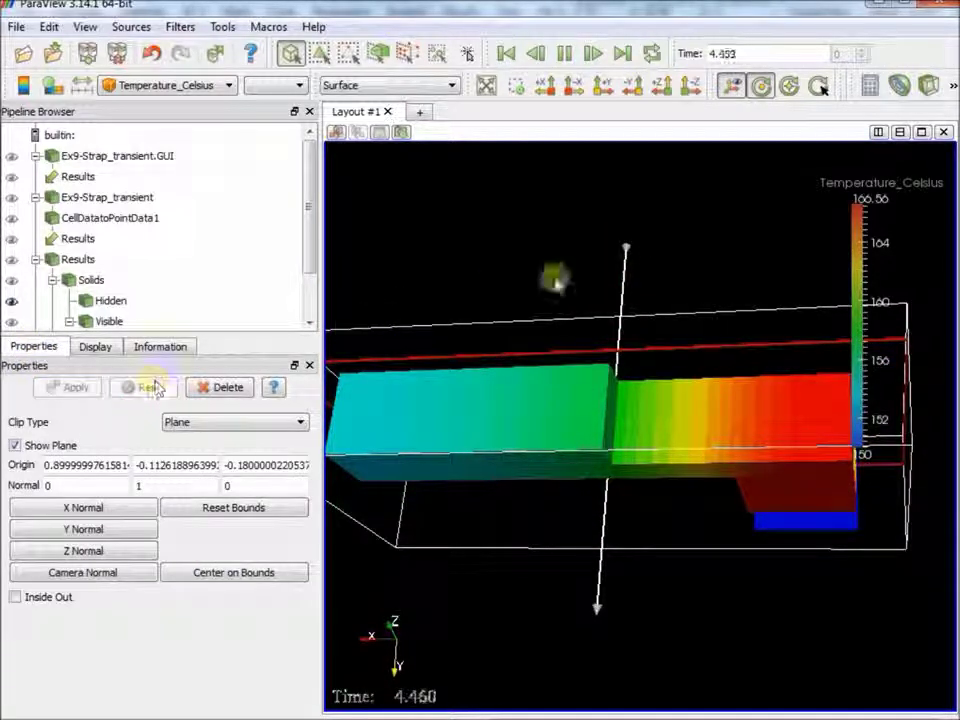
drag(560, 275, 690, 381)
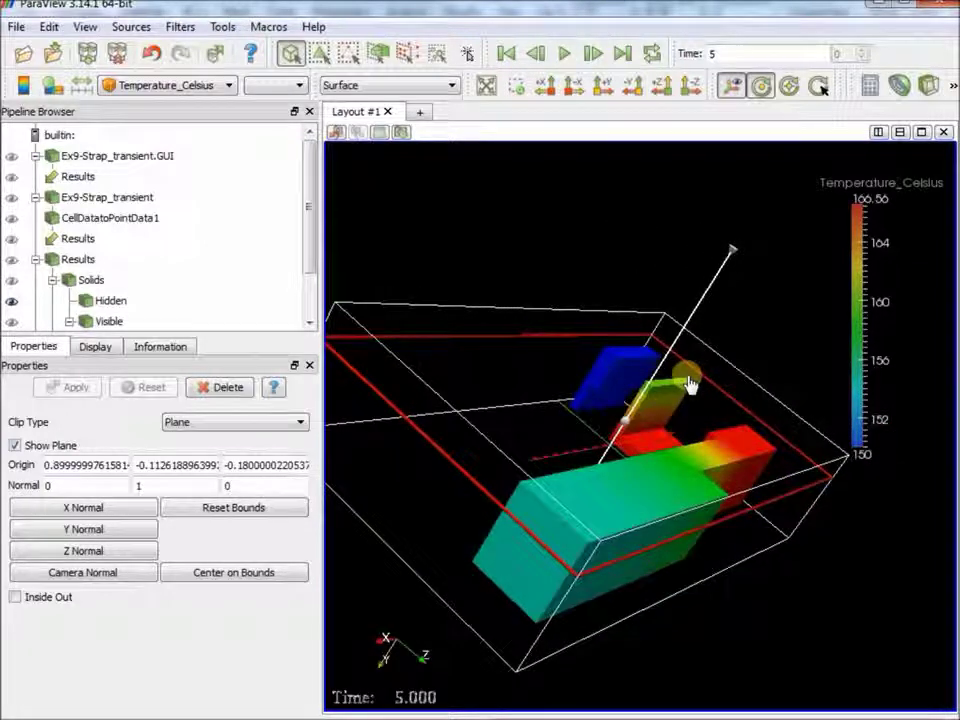